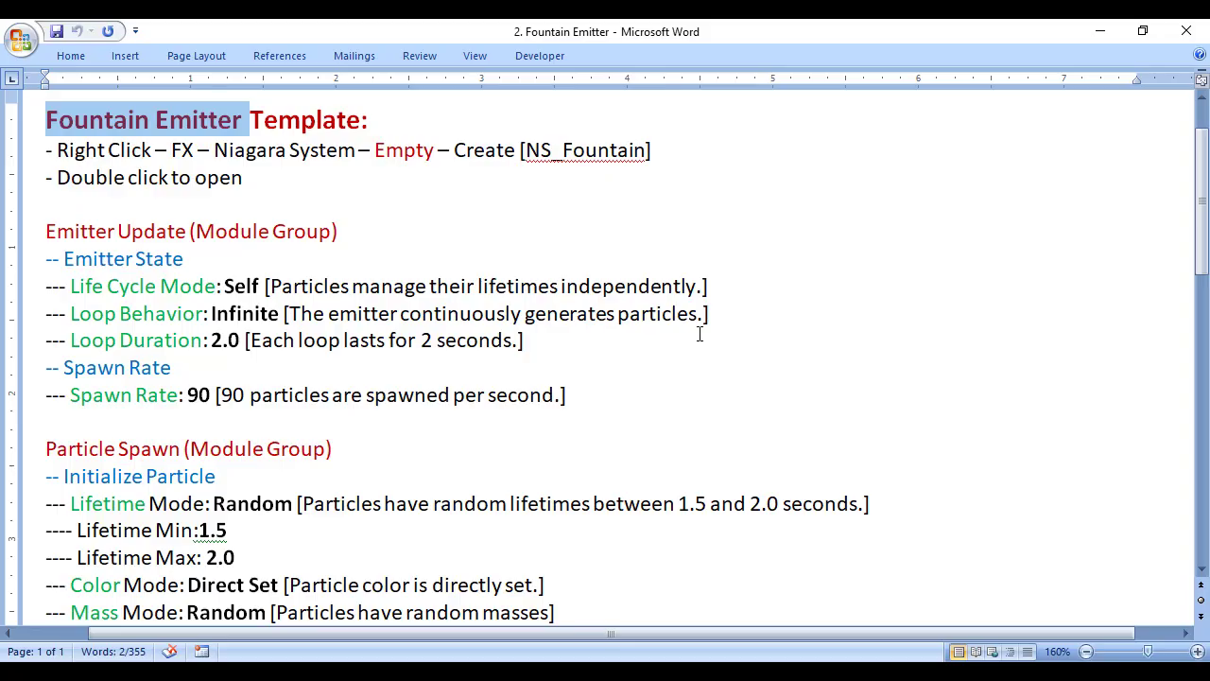
Review the notes documents for the Fountain, Hanging Particulates and Omni Directional Burst emitter templates.
{"action": "left_click", "coordinate": [108, 198]}
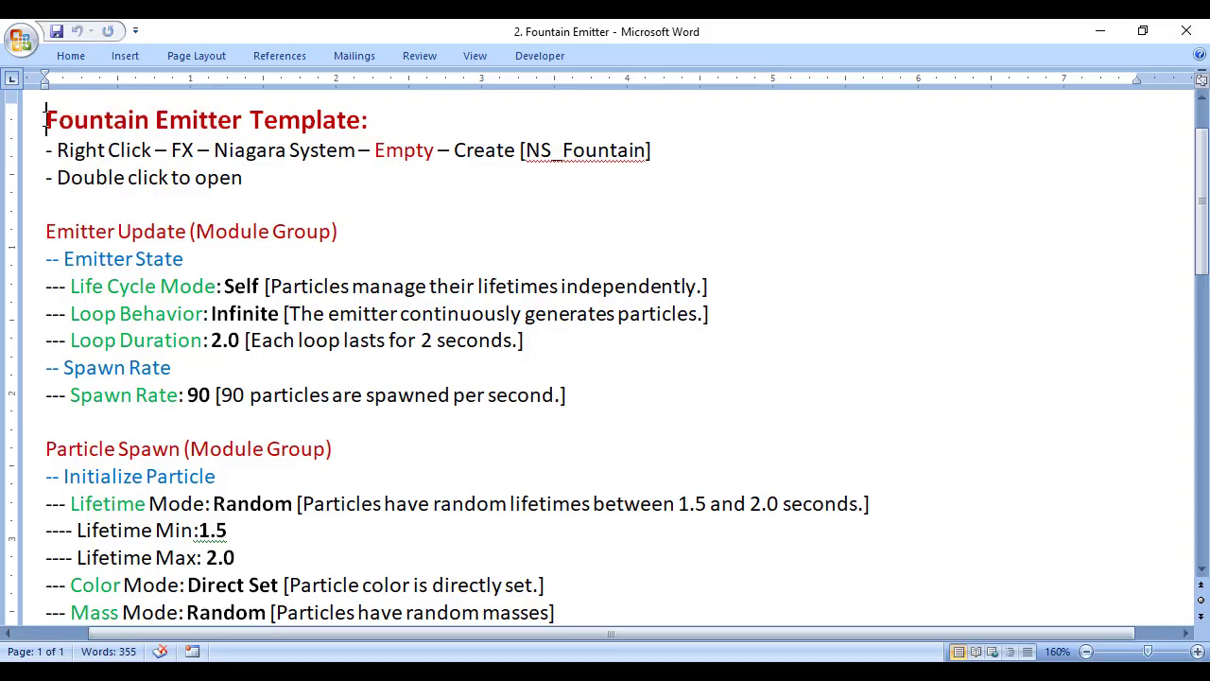
{"action": "left_click_drag", "start_coordinate": [44, 120], "coordinate": [248, 120]}
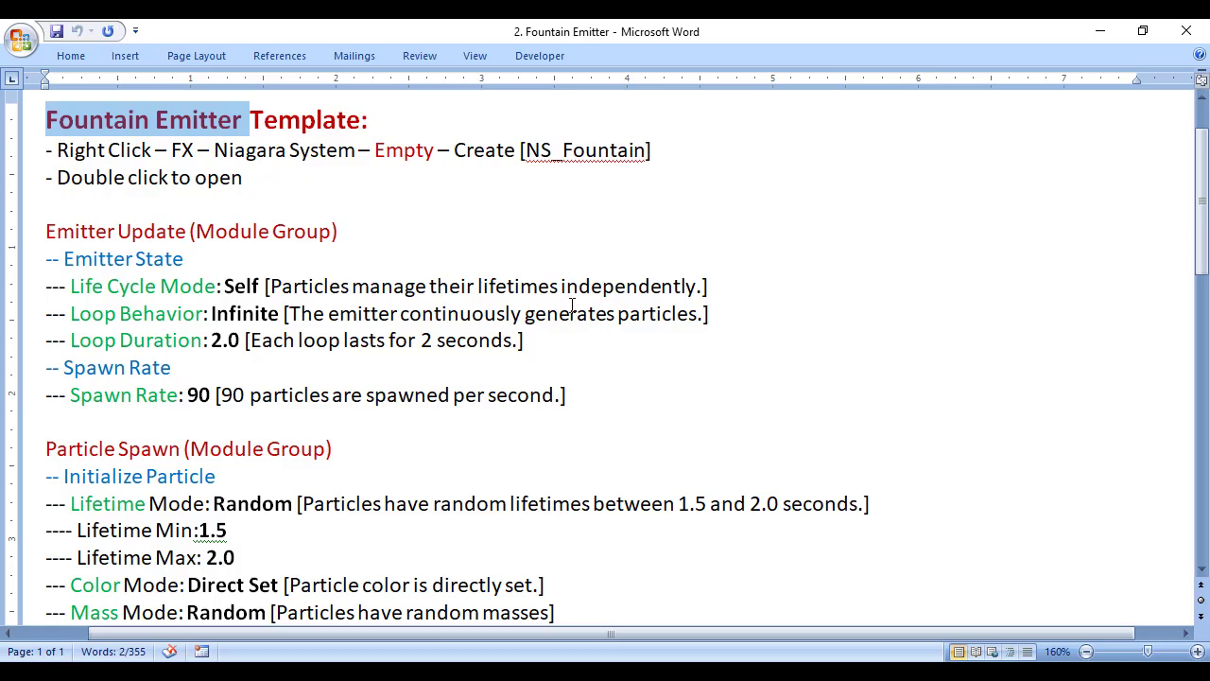
{"action": "left_click", "coordinate": [528, 673]}
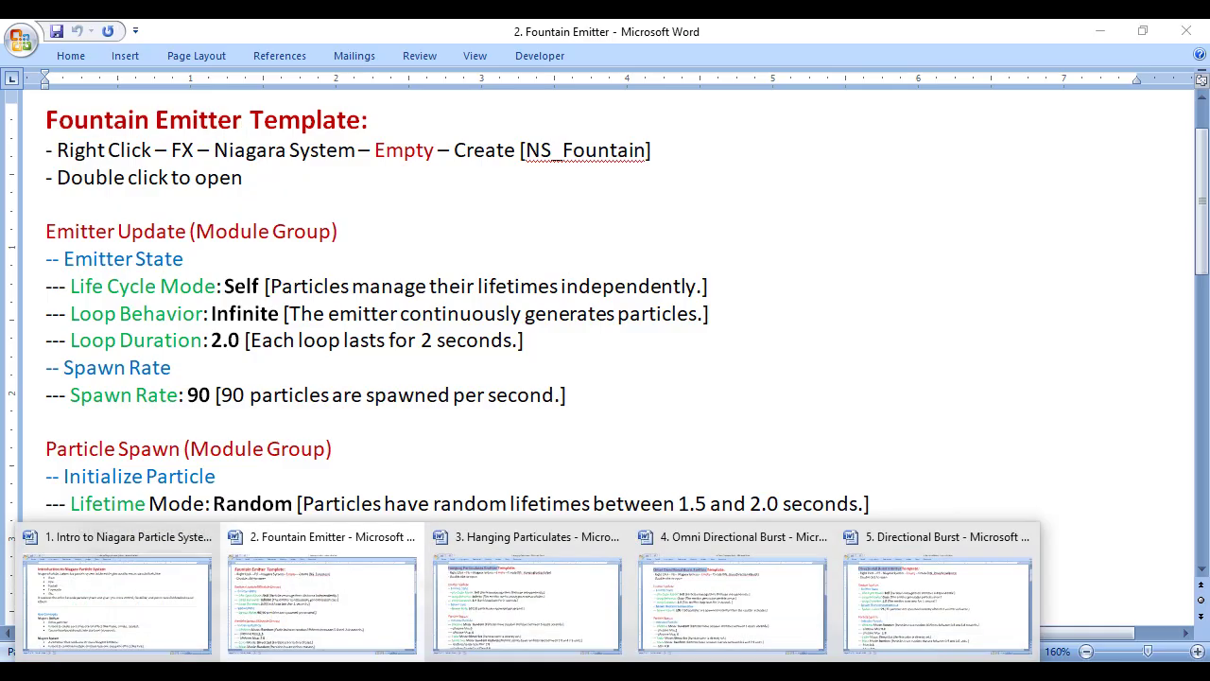
{"action": "left_click", "coordinate": [527, 596]}
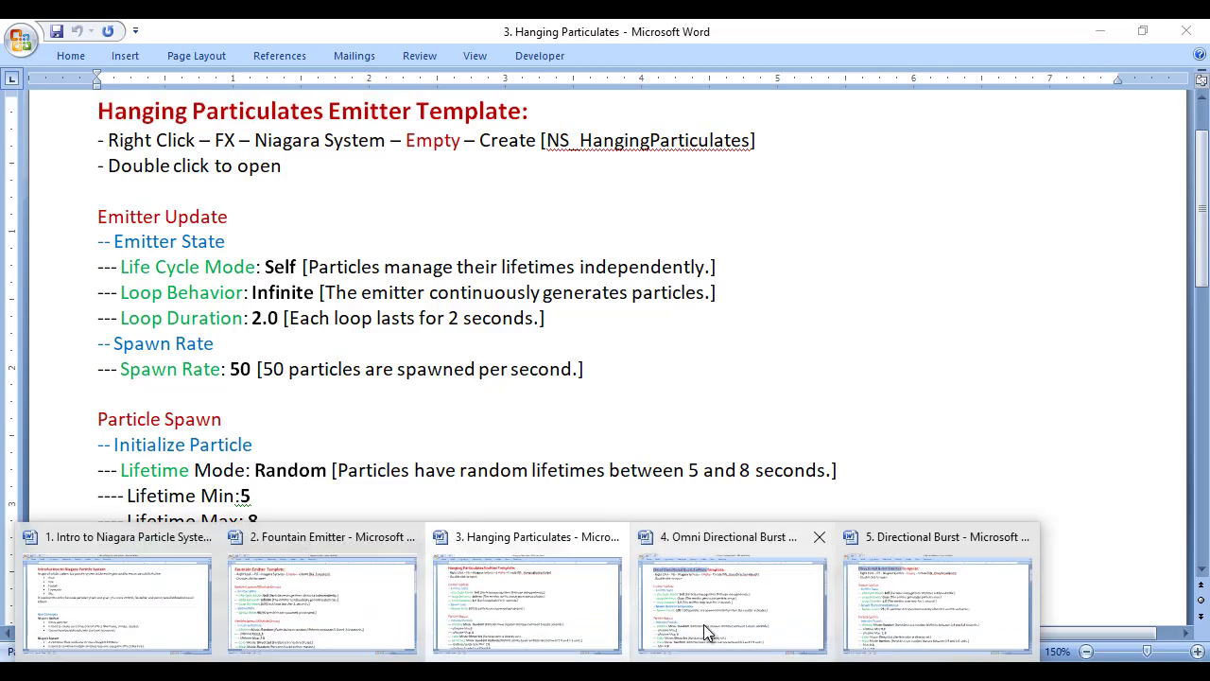
{"action": "left_click", "coordinate": [704, 624]}
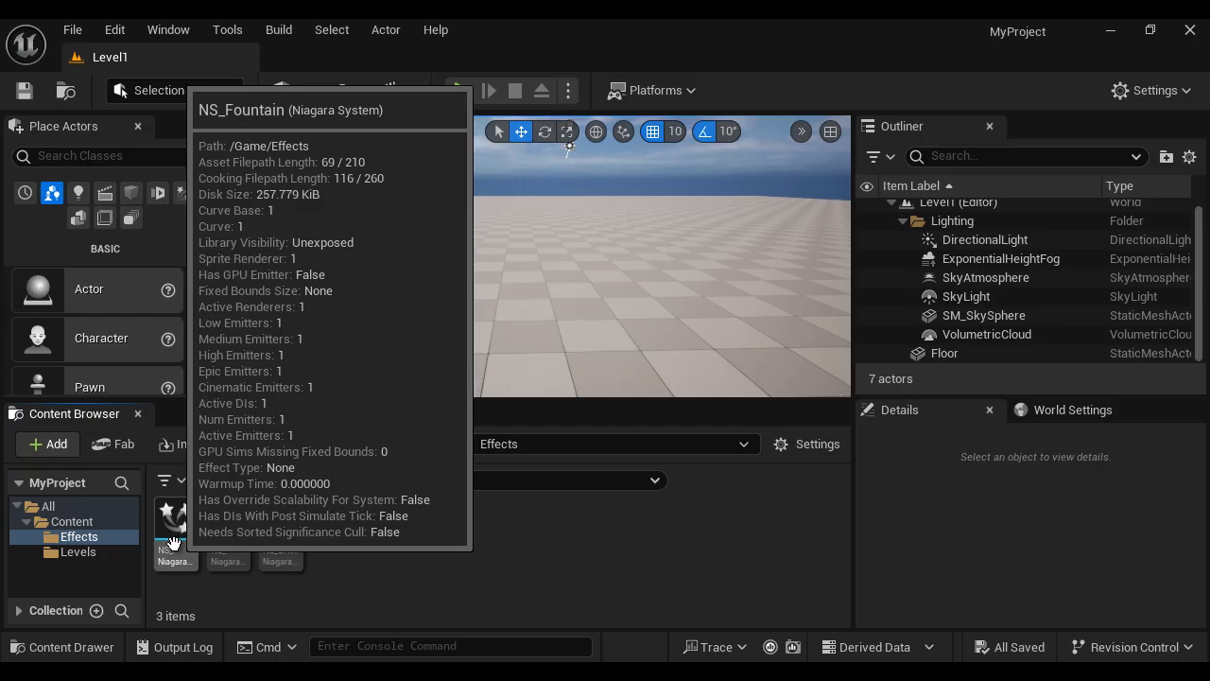
In Unreal Editor, place NS_Fountain, NS_HangingParticulates and NS_OminiDirectionalBurst in the level, raising the last two to Z 130 and 160.
{"action": "left_click_drag", "start_coordinate": [173, 542], "coordinate": [343, 290]}
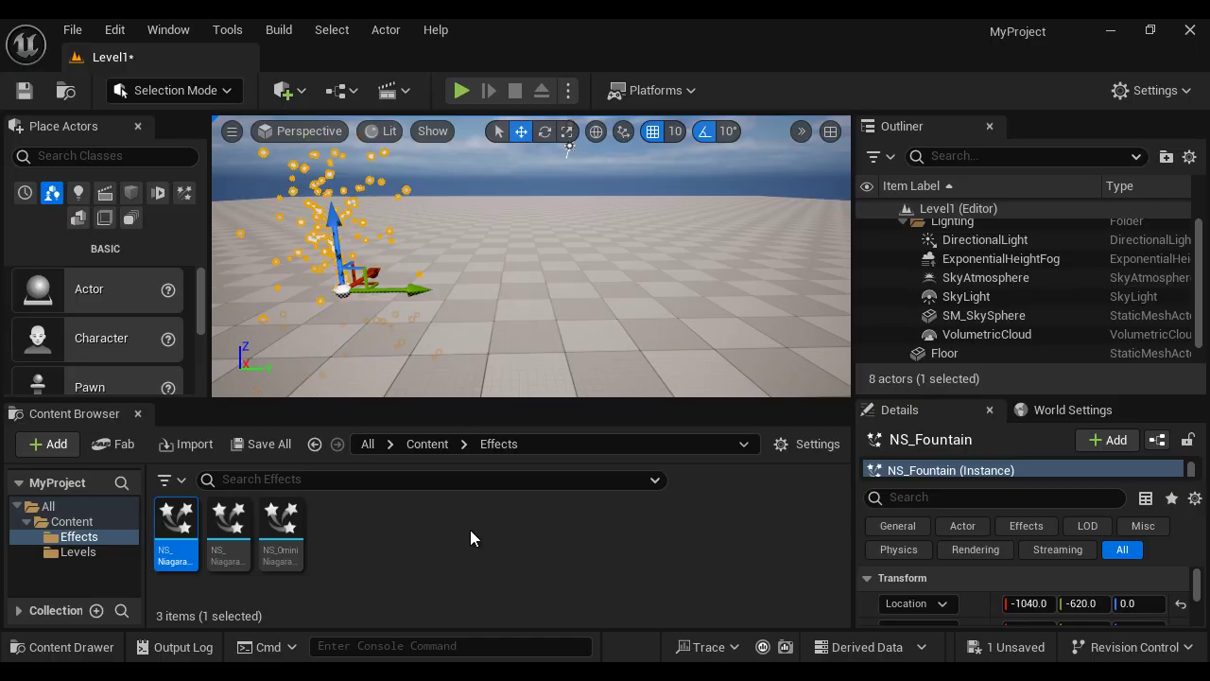
{"action": "left_click", "coordinate": [228, 533]}
{"action": "left_click_drag", "start_coordinate": [227, 532], "coordinate": [598, 297]}
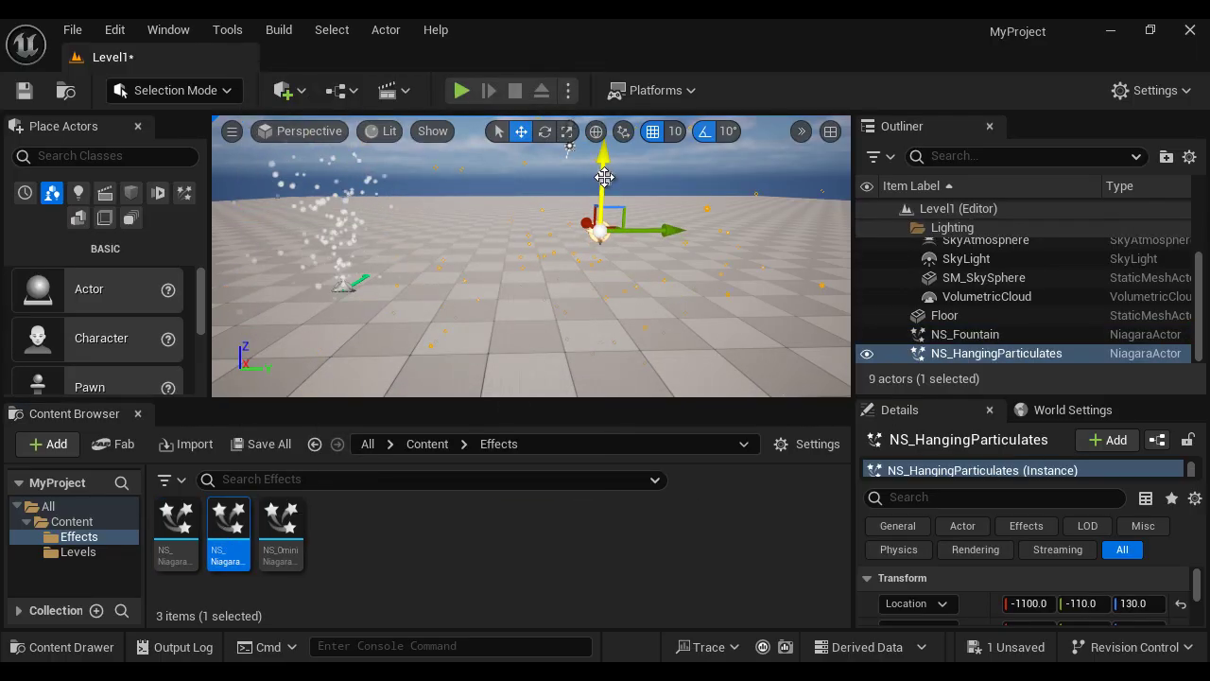
{"action": "left_click", "coordinate": [643, 306]}
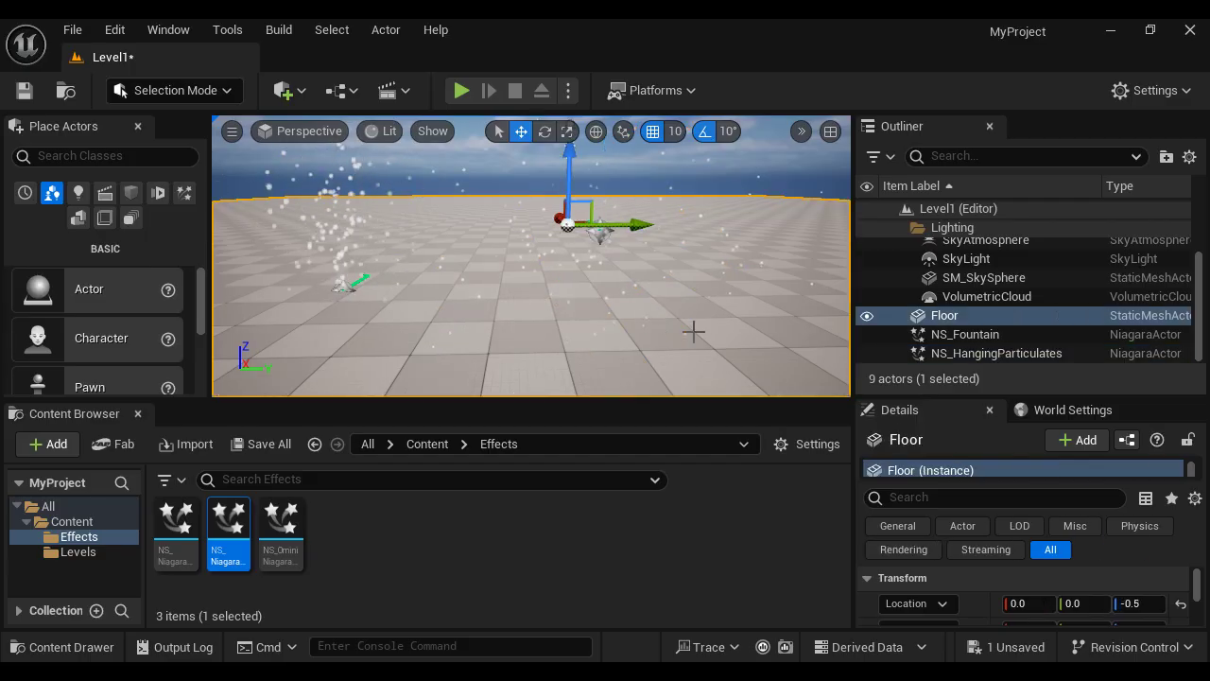
{"action": "left_click_drag", "start_coordinate": [281, 528], "coordinate": [438, 312]}
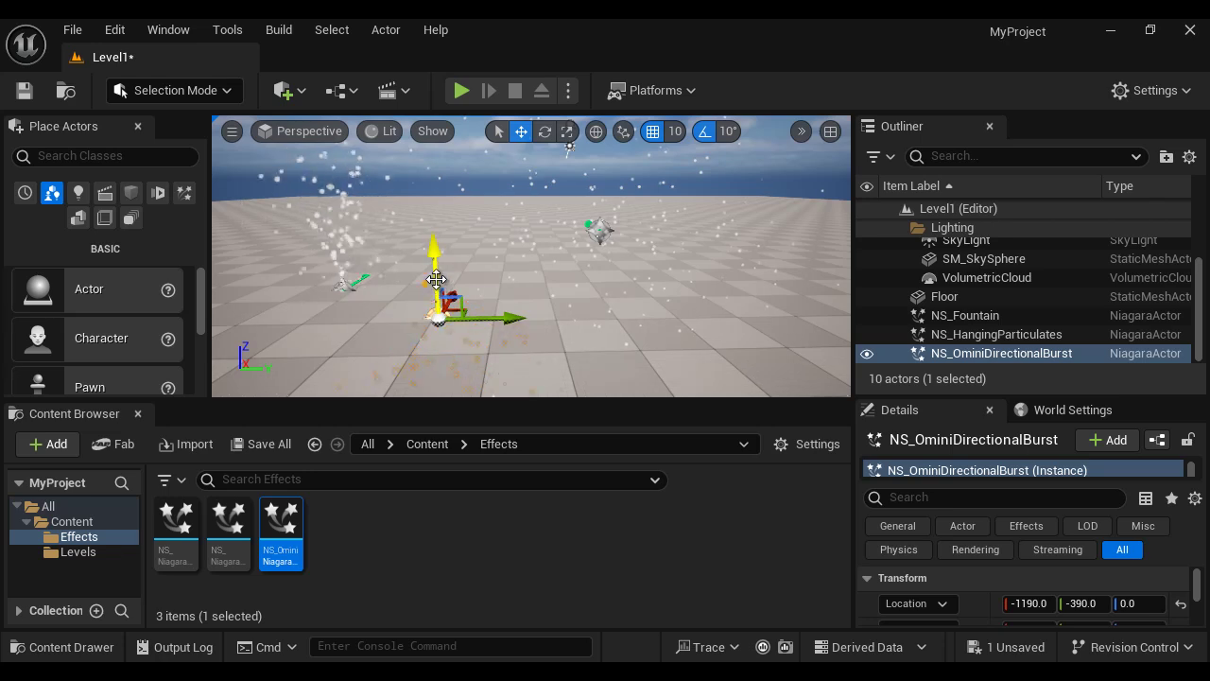
{"action": "left_click", "coordinate": [625, 328]}
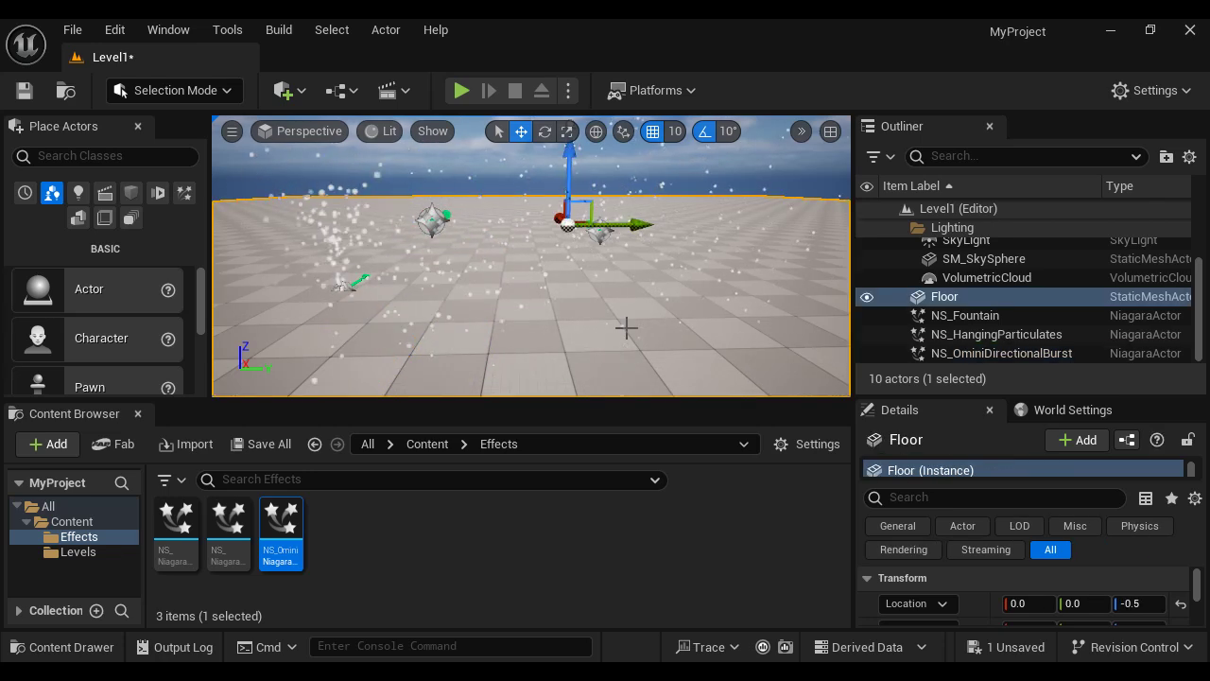
Spread the NS_Fountain and NS_HangingParticulates actors apart along Y, with the hanging particulates at Y -30, and select the omnidirectional burst.
{"action": "left_click", "coordinate": [343, 288]}
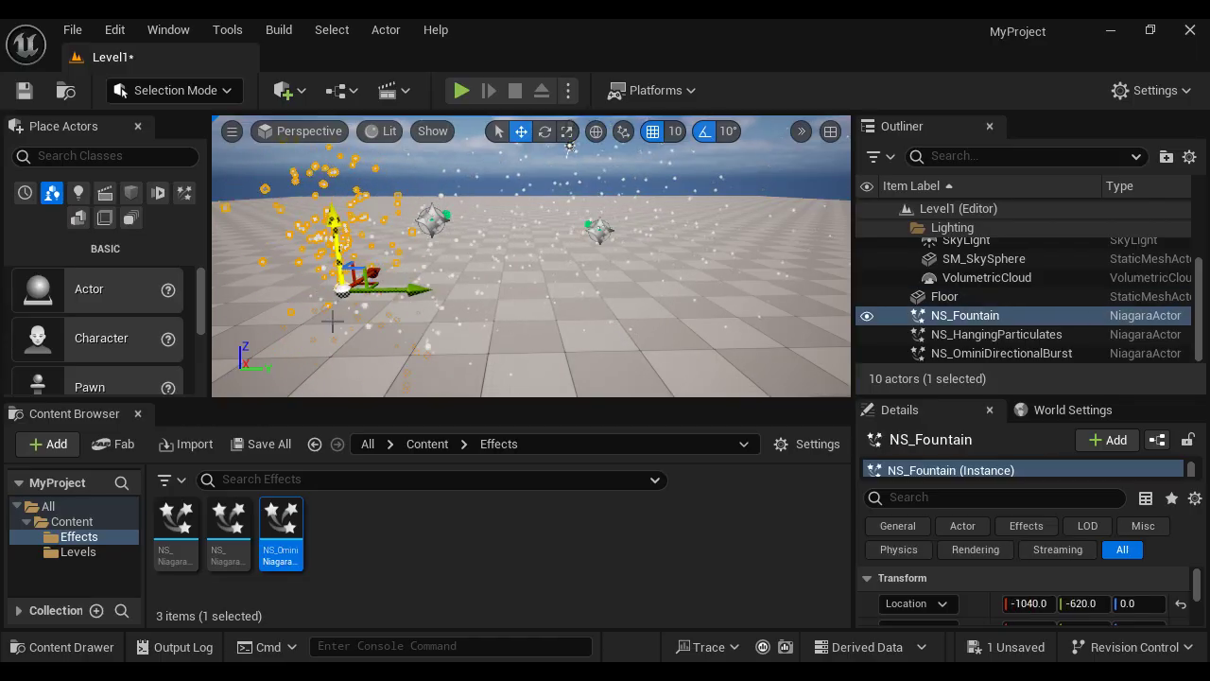
{"action": "left_click", "coordinate": [605, 230]}
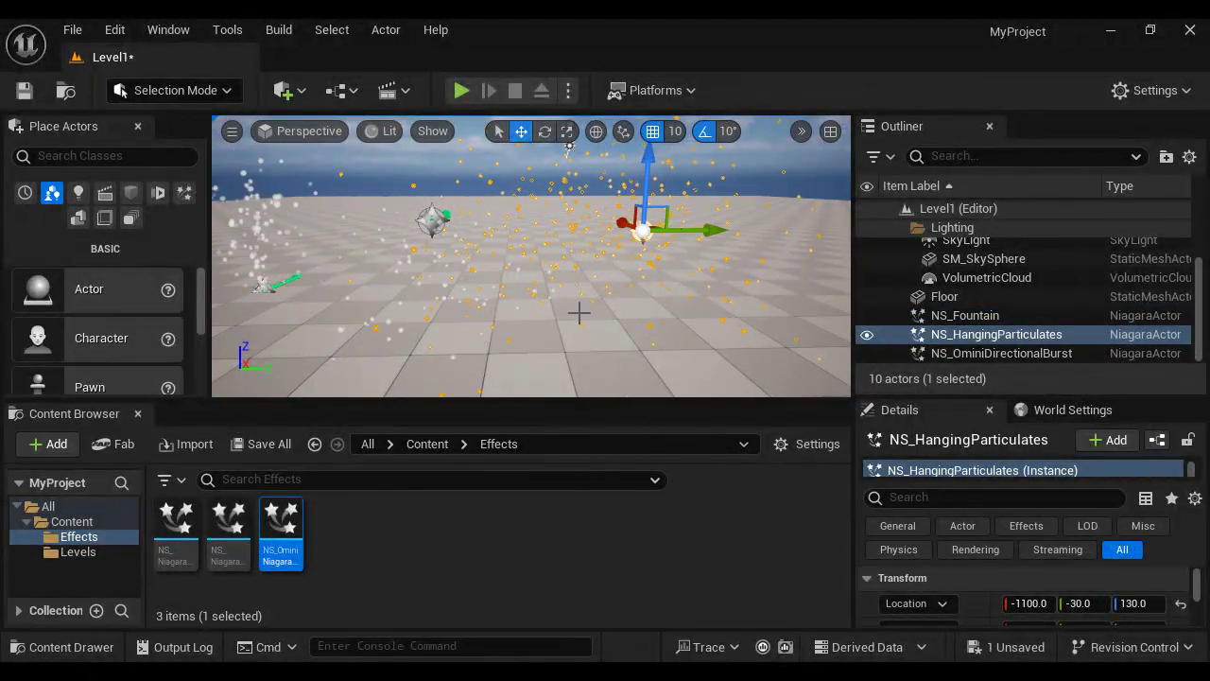
{"action": "left_click", "coordinate": [430, 220]}
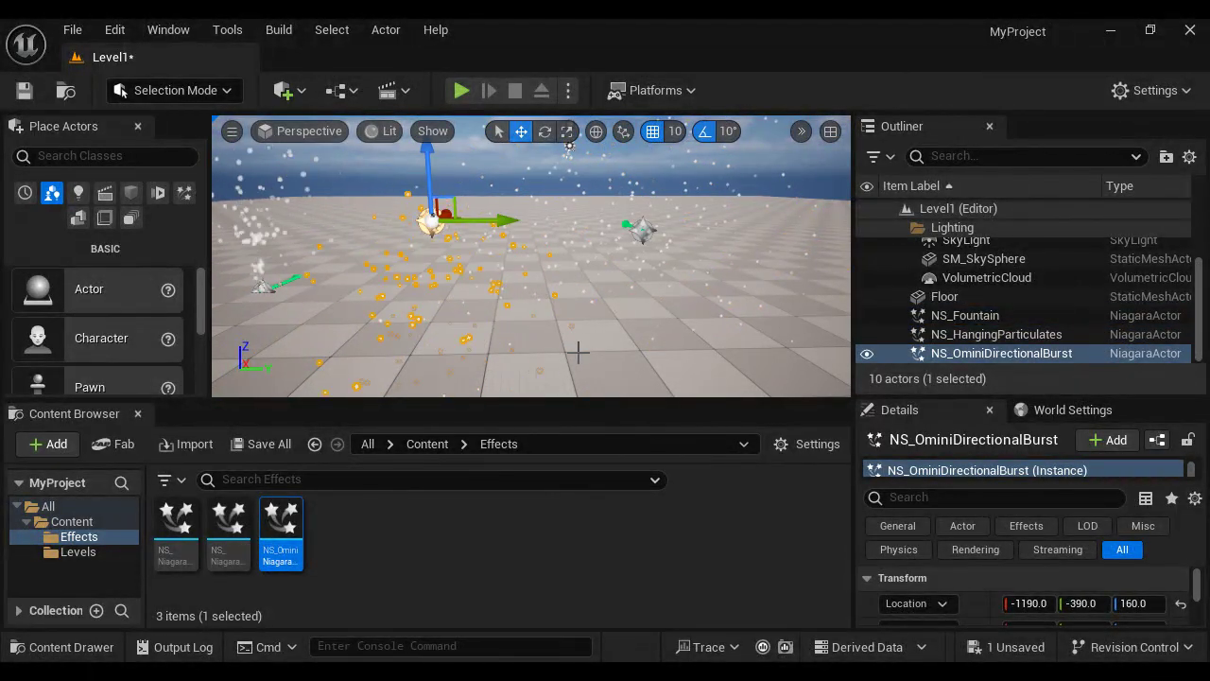
Switch to the 5. Directional Burst document in Word and highlight its Directional Burst Emitter Template heading.
{"action": "mouse_move", "coordinate": [527, 670]}
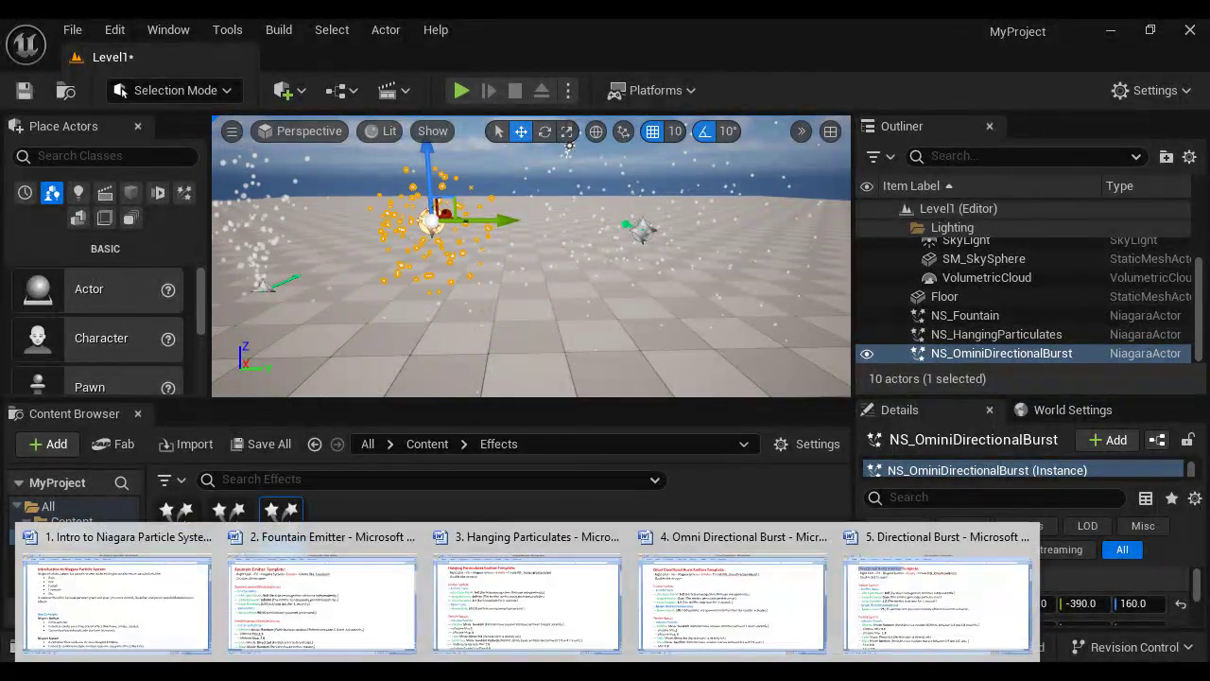
{"action": "left_click", "coordinate": [899, 621]}
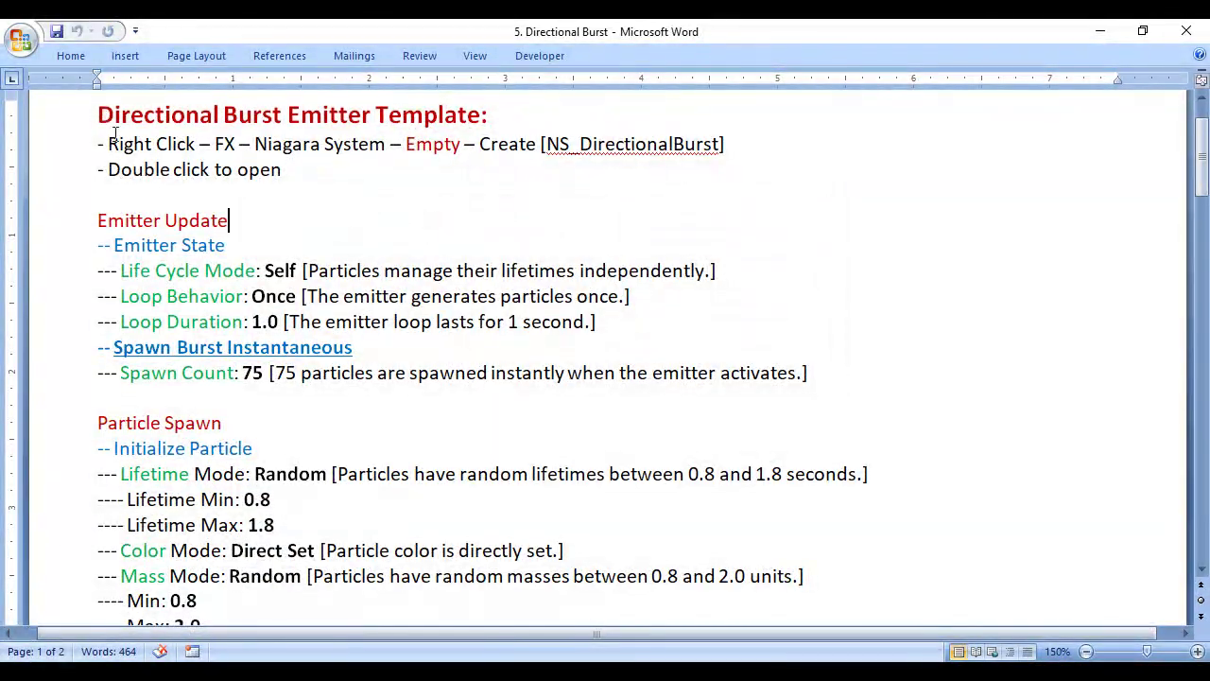
{"action": "left_click_drag", "start_coordinate": [98, 113], "coordinate": [372, 114]}
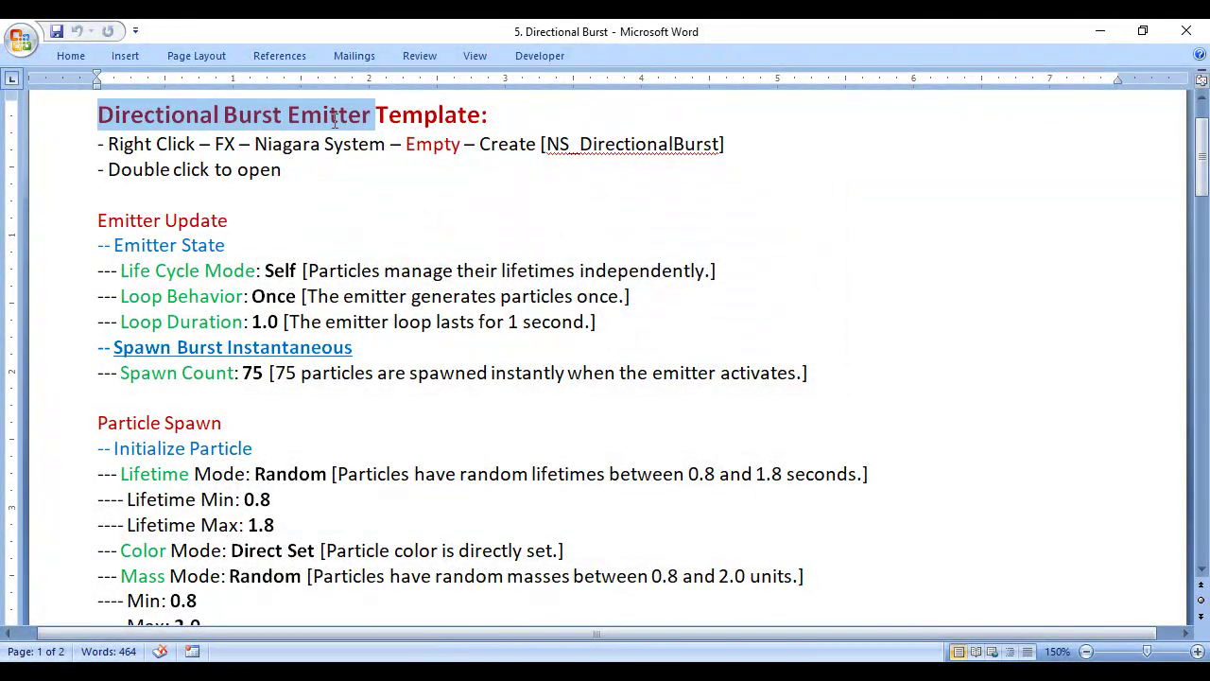
{"action": "left_click", "coordinate": [444, 228]}
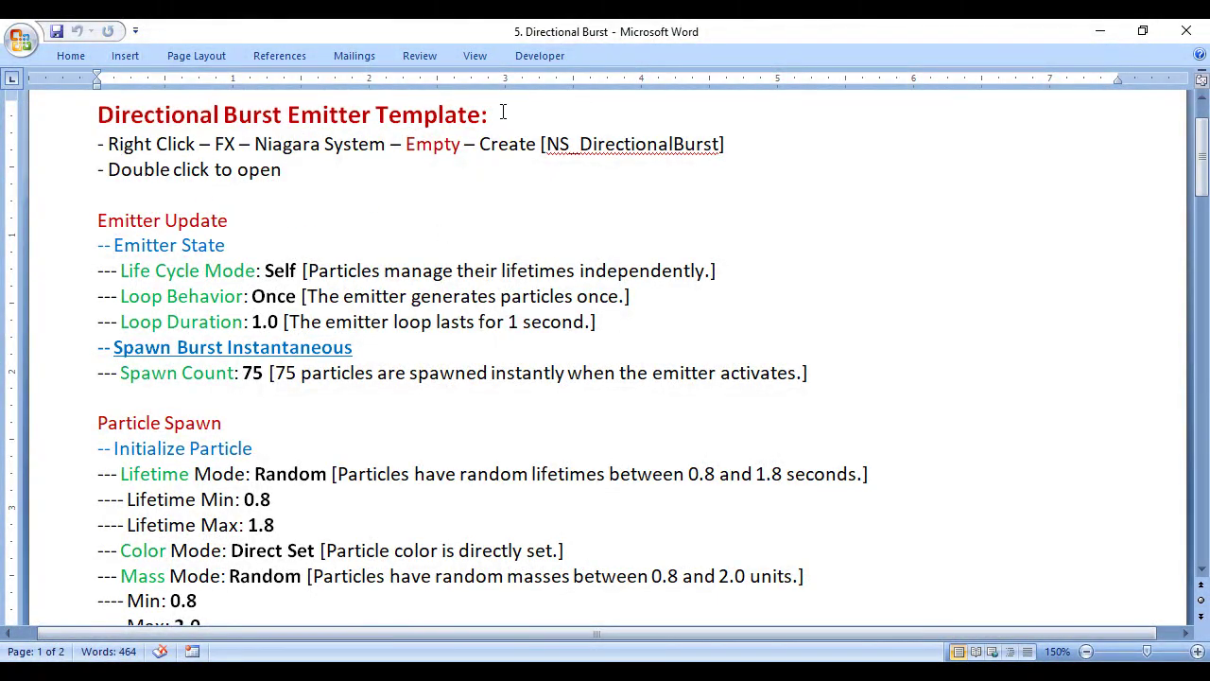
{"action": "left_click_drag", "start_coordinate": [498, 112], "coordinate": [95, 116]}
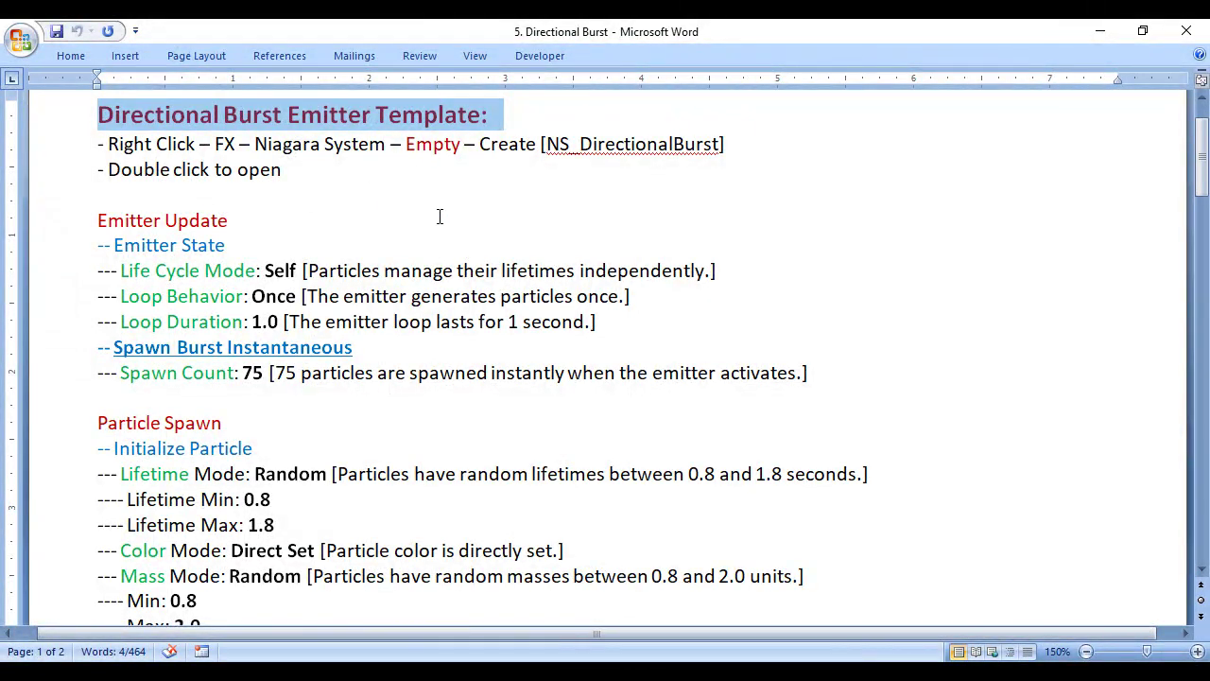
Switch to Unreal Editor and delete the omnidirectional burst, hanging particulates and fountain actors from the level.
{"action": "left_click", "coordinate": [520, 672]}
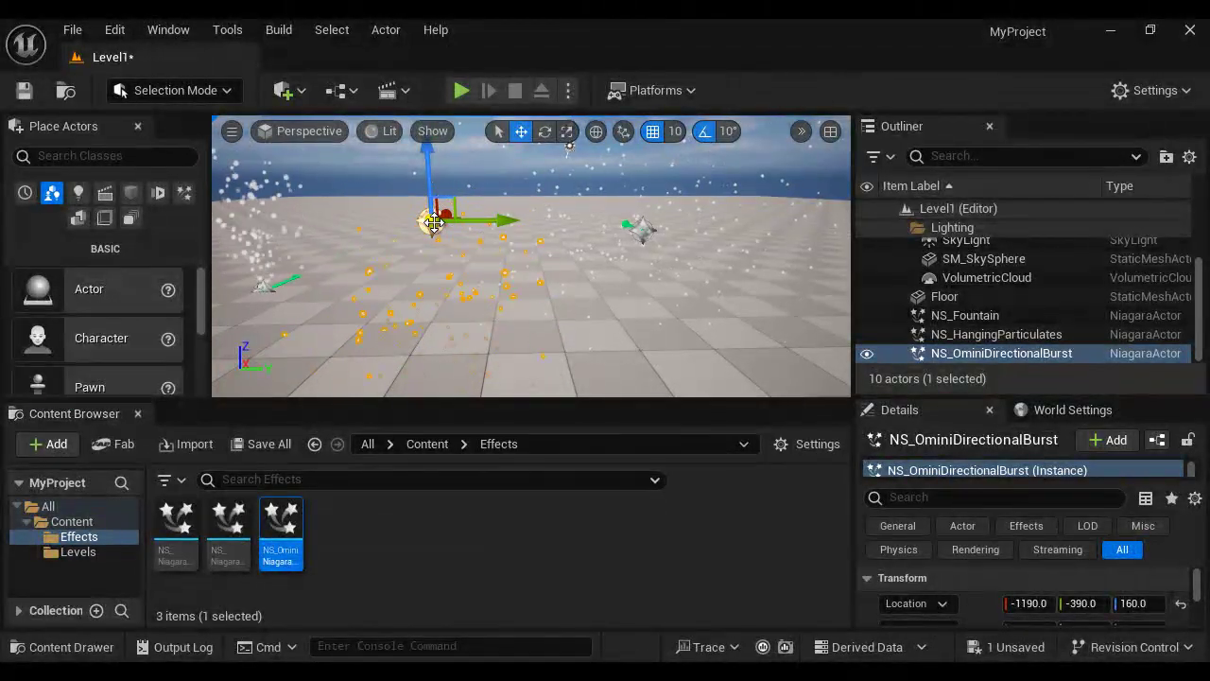
{"action": "key", "text": "Delete"}
{"action": "left_click", "coordinate": [640, 230]}
{"action": "key", "text": "Delete"}
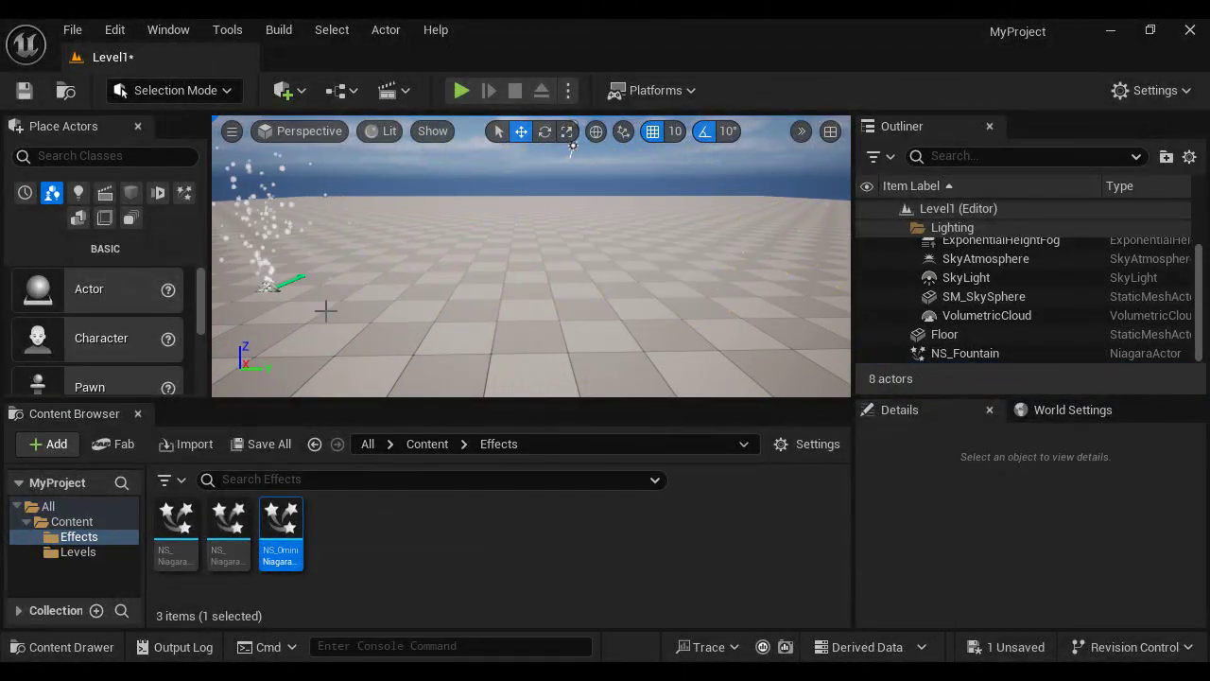
{"action": "left_click", "coordinate": [265, 283]}
{"action": "key", "text": "Delete"}
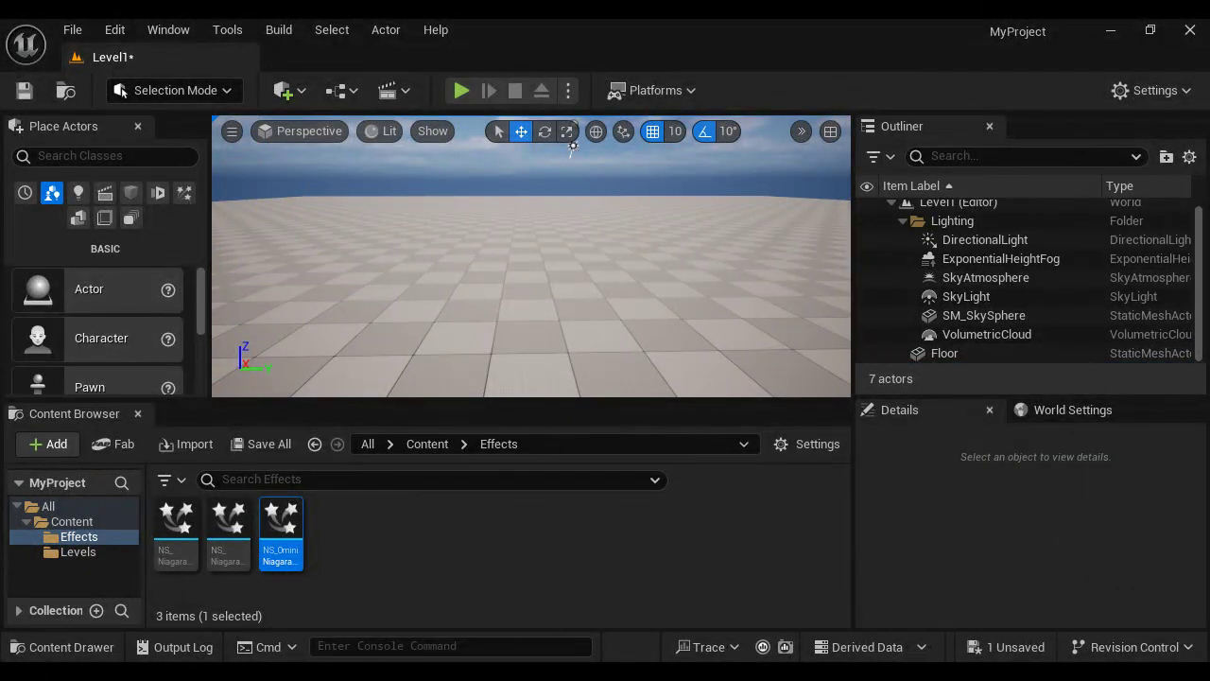
Read the Directional Burst notes in Word on the base template, the asset name and opening the new Niagara System.
{"action": "left_click", "coordinate": [921, 612]}
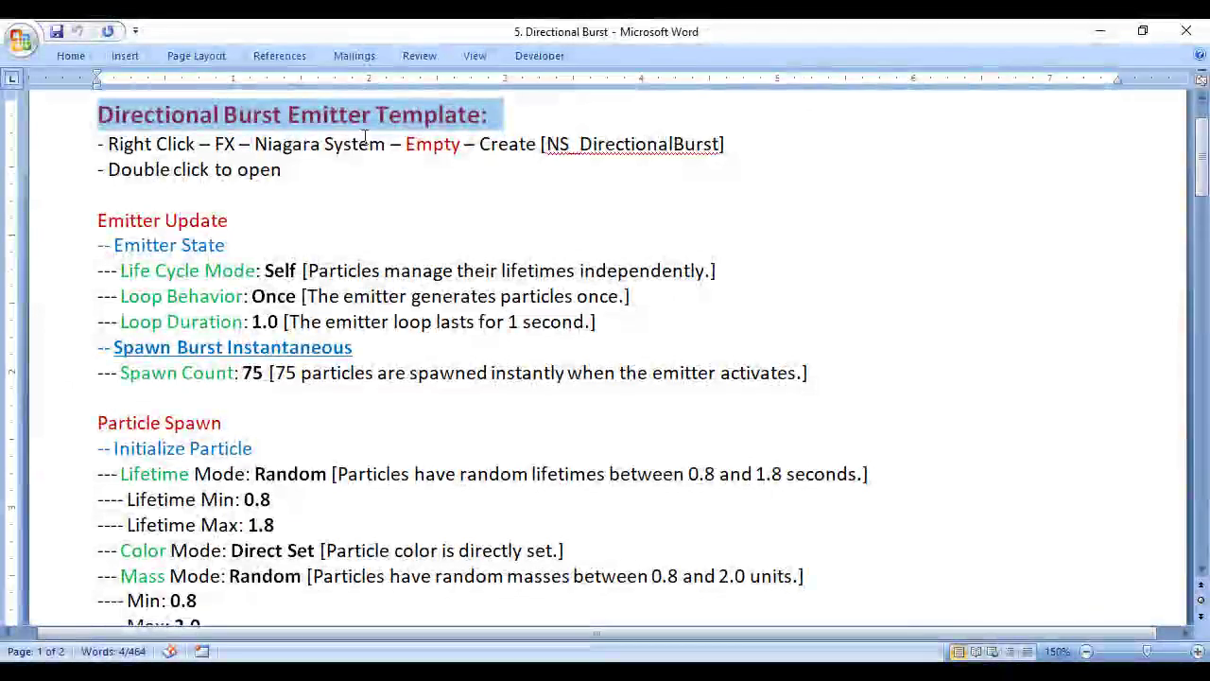
{"action": "left_click_drag", "start_coordinate": [241, 144], "coordinate": [467, 148]}
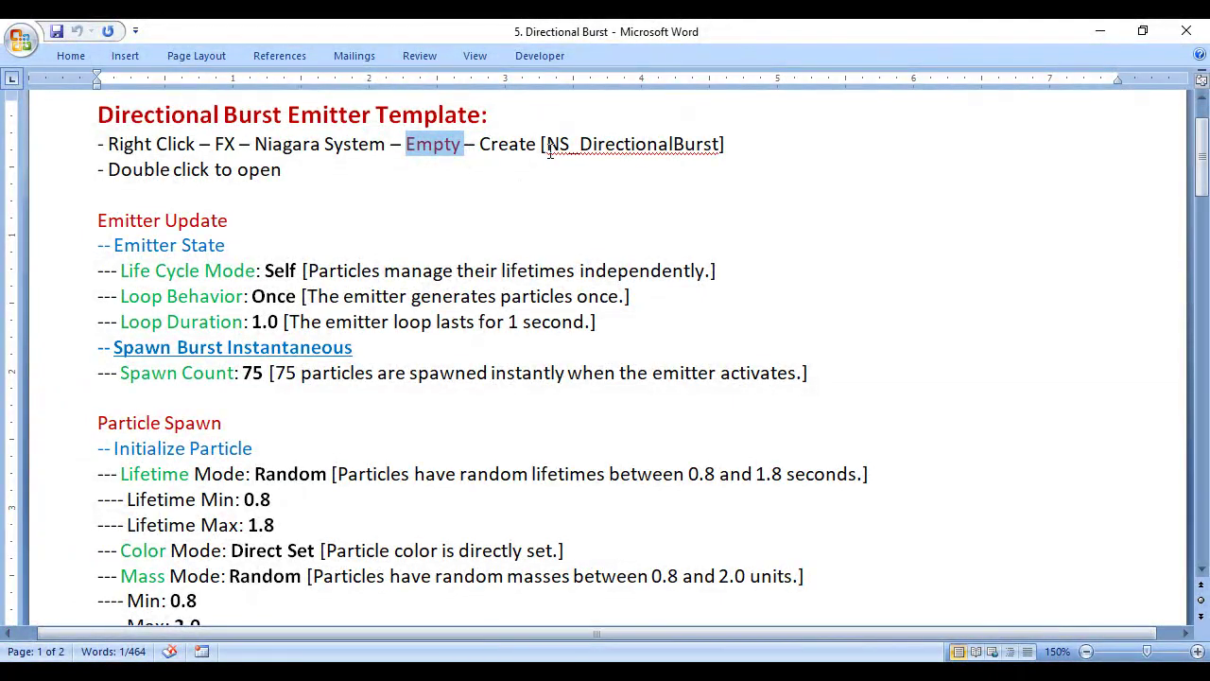
{"action": "left_click_drag", "start_coordinate": [546, 144], "coordinate": [608, 144]}
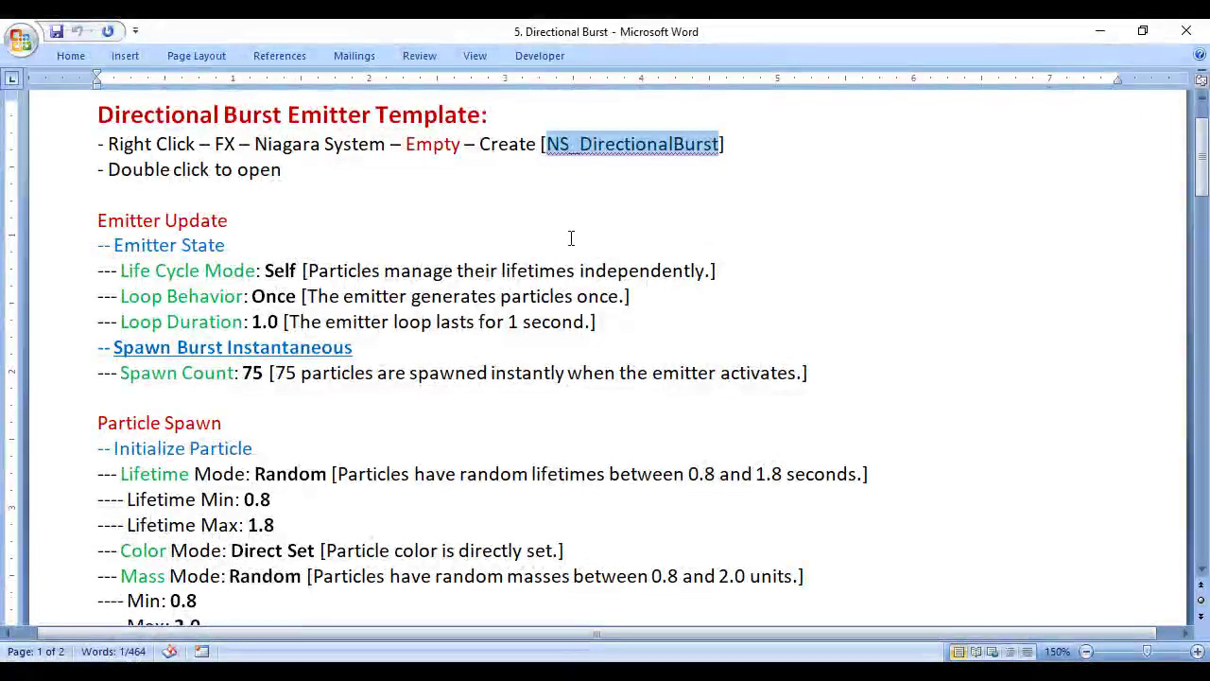
{"action": "left_click_drag", "start_coordinate": [97, 169], "coordinate": [305, 169]}
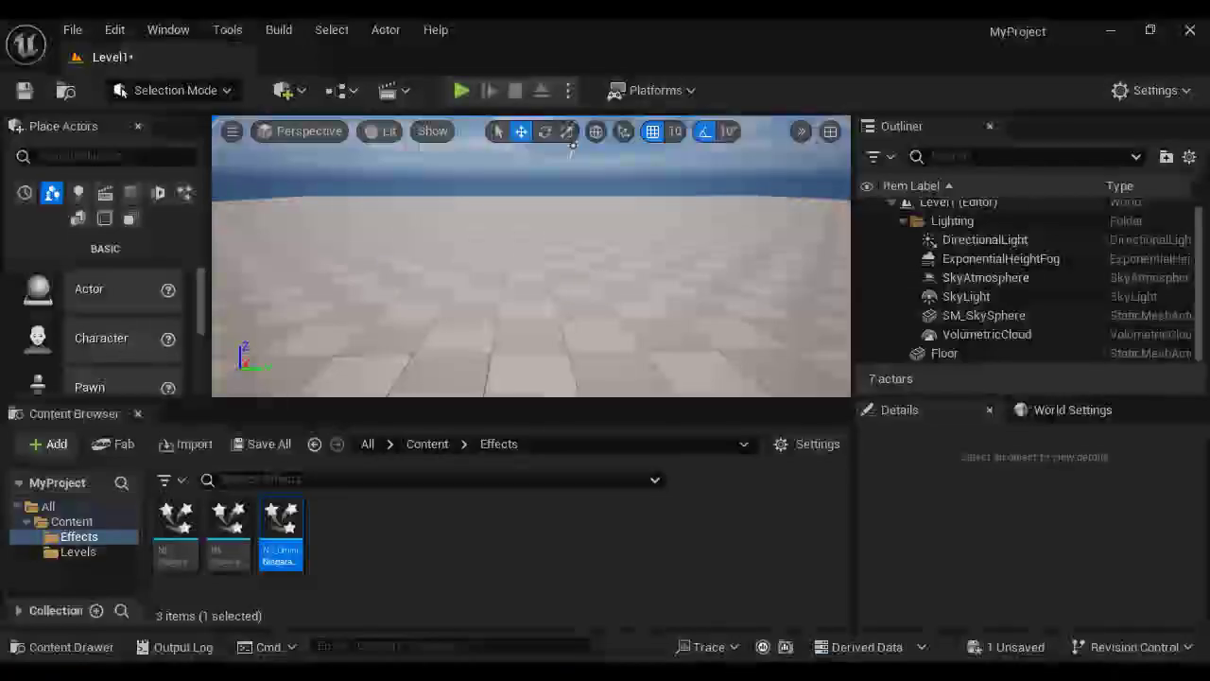
In Unreal Editor's Effects folder, create a Niagara System from the Empty emitter template and name it NS_DirectionalBurst.
{"action": "right_click", "coordinate": [425, 553]}
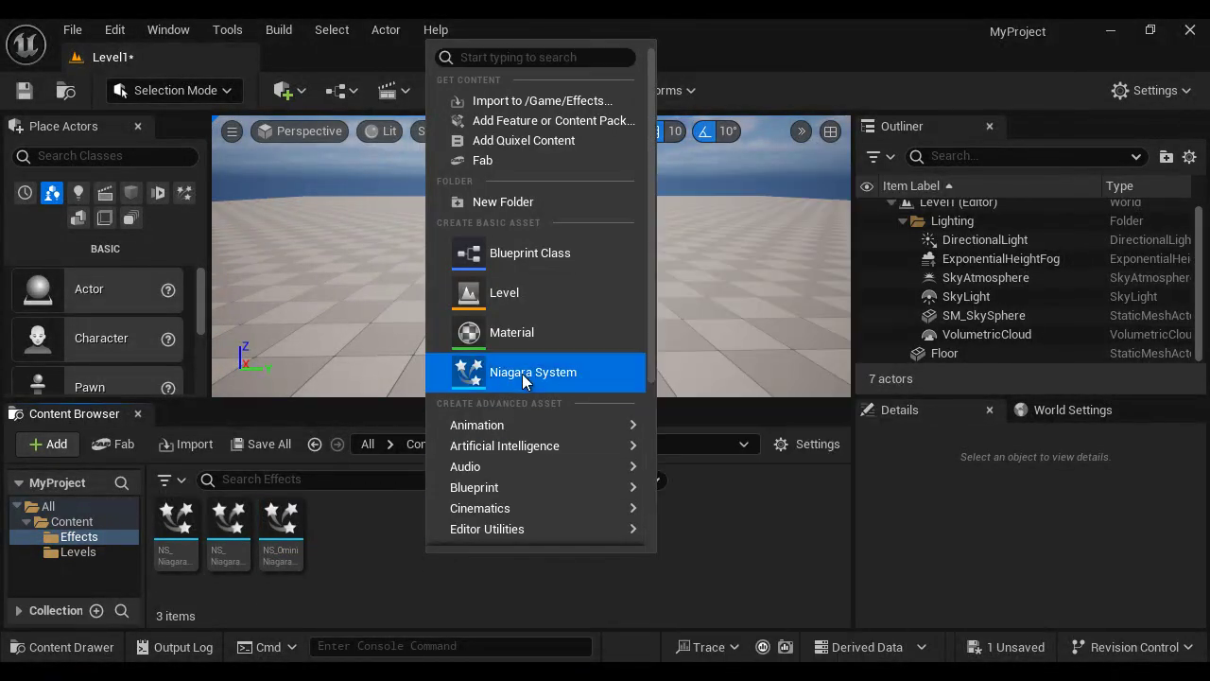
{"action": "scroll", "coordinate": [510, 425], "scroll_direction": "down", "scroll_amount": 2}
{"action": "mouse_move", "coordinate": [464, 477]}
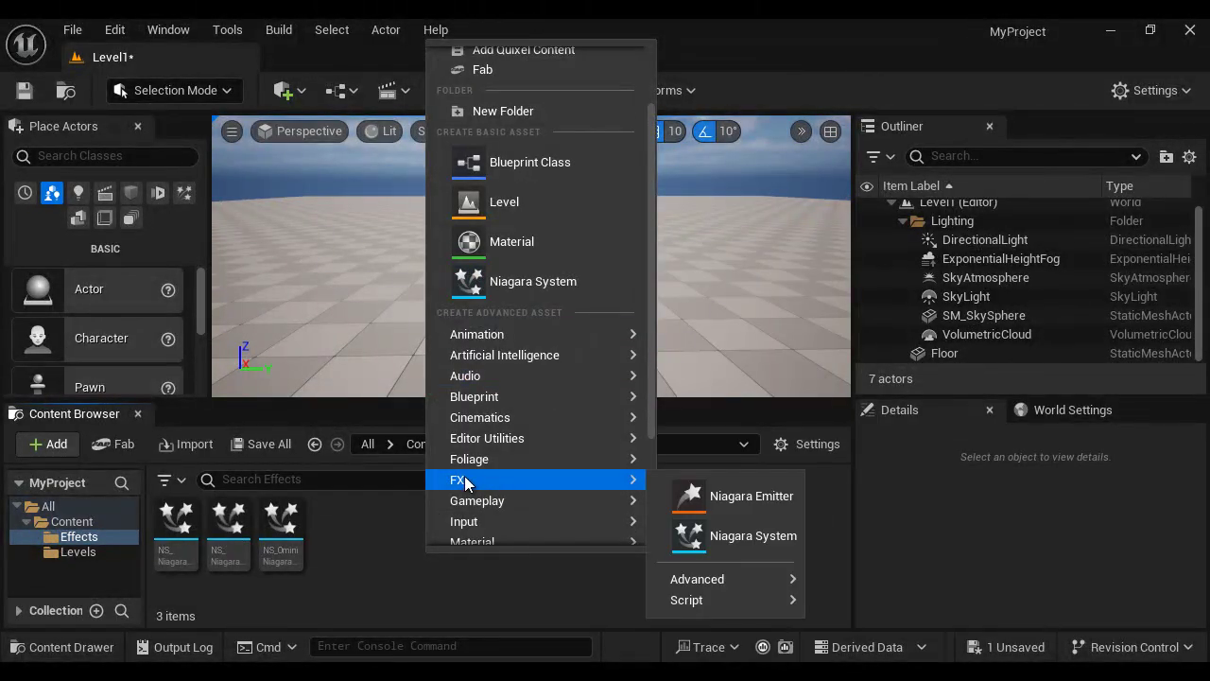
{"action": "left_click", "coordinate": [715, 535]}
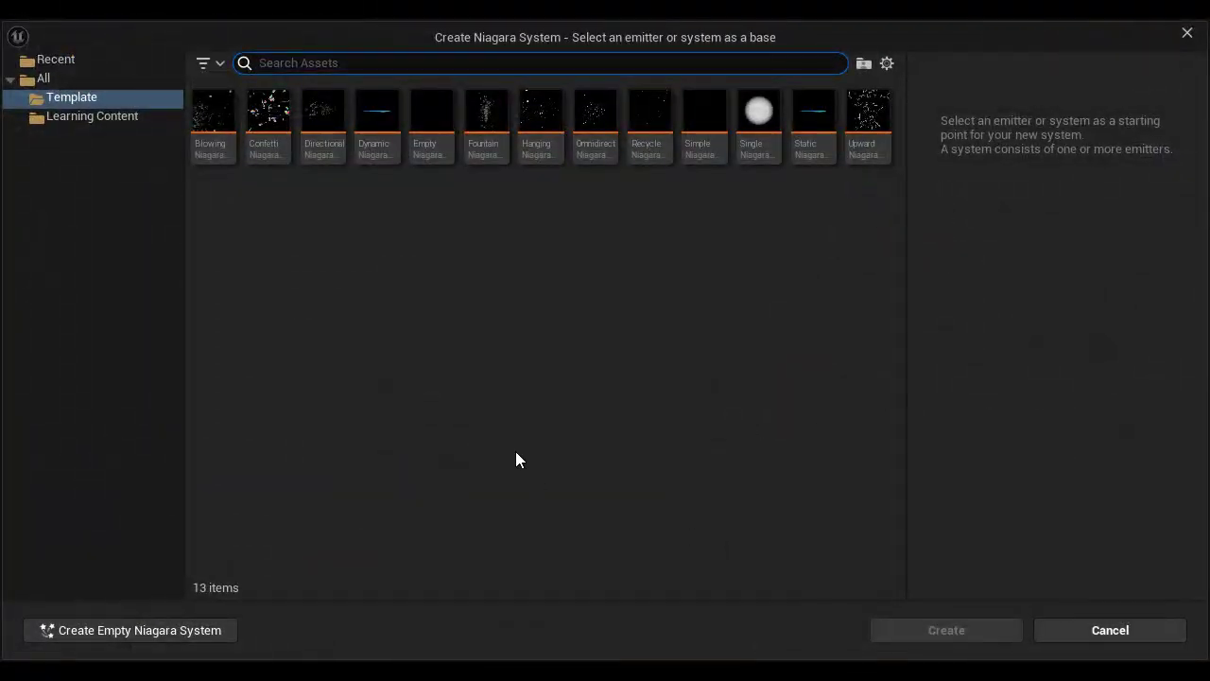
{"action": "left_click", "coordinate": [432, 123]}
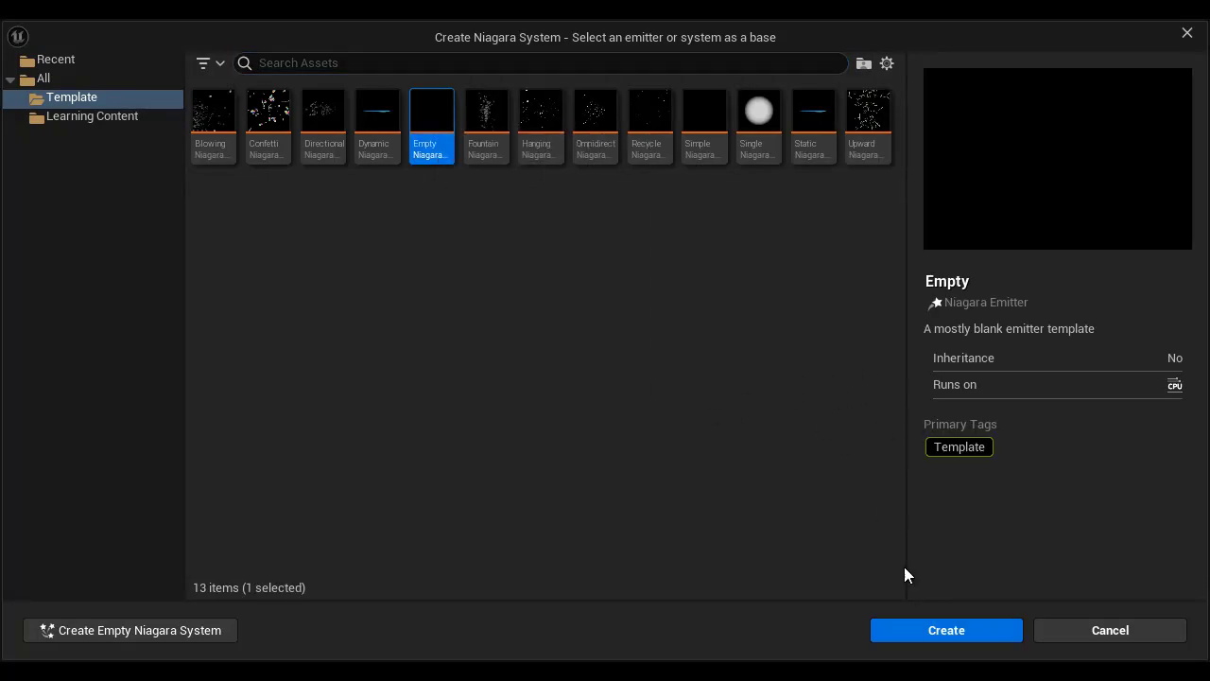
{"action": "left_click", "coordinate": [952, 636]}
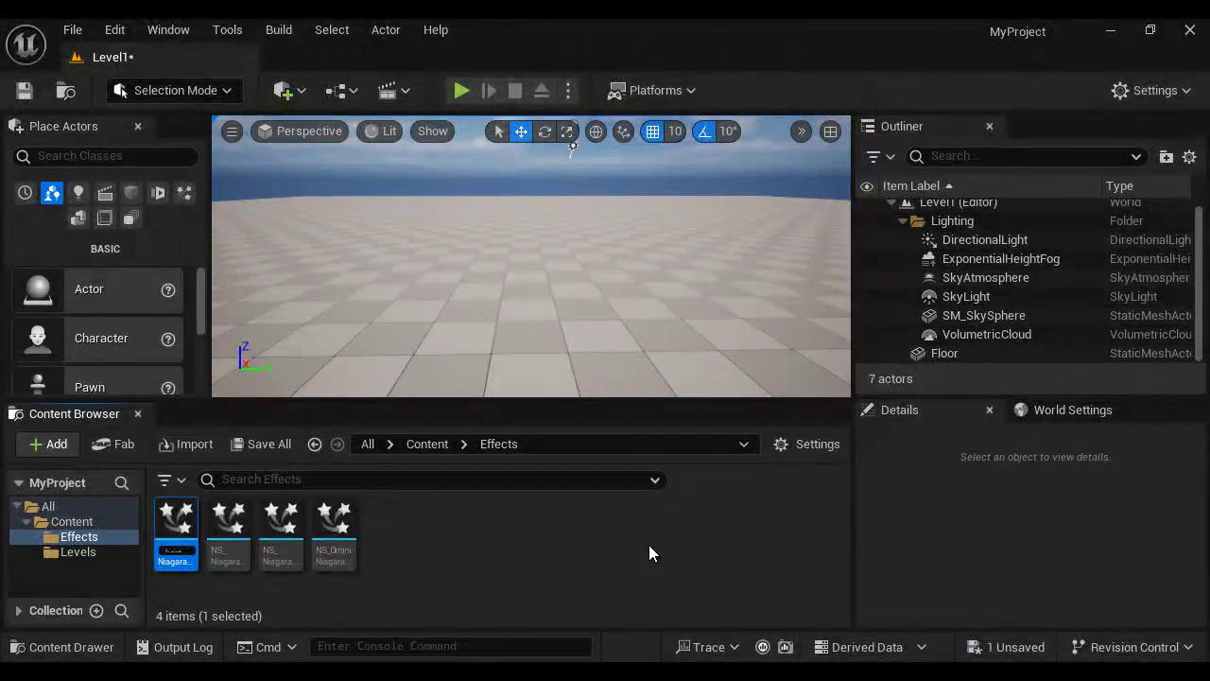
{"action": "key", "text": "Return"}
Open NS_DirectionalBurst, select its Empty emitter and collapse the Emitter Update, Particle Spawn and Particle Update groups.
{"action": "mouse_move", "coordinate": [180, 528]}
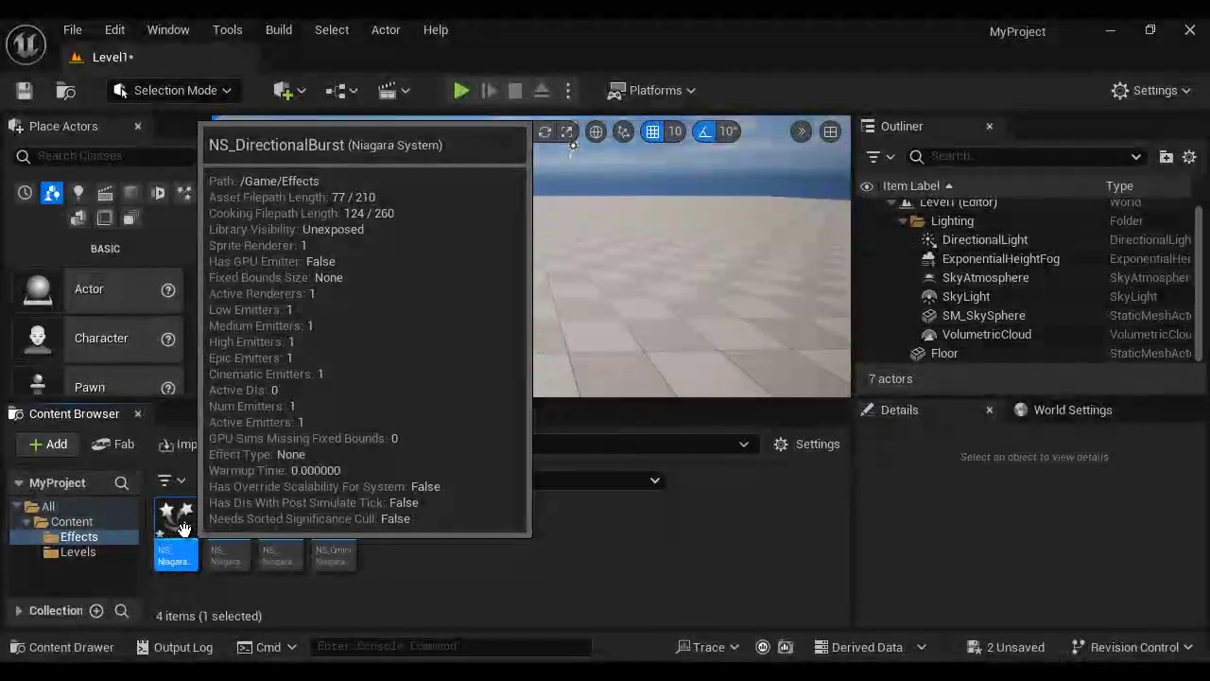
{"action": "double_click", "coordinate": [182, 528]}
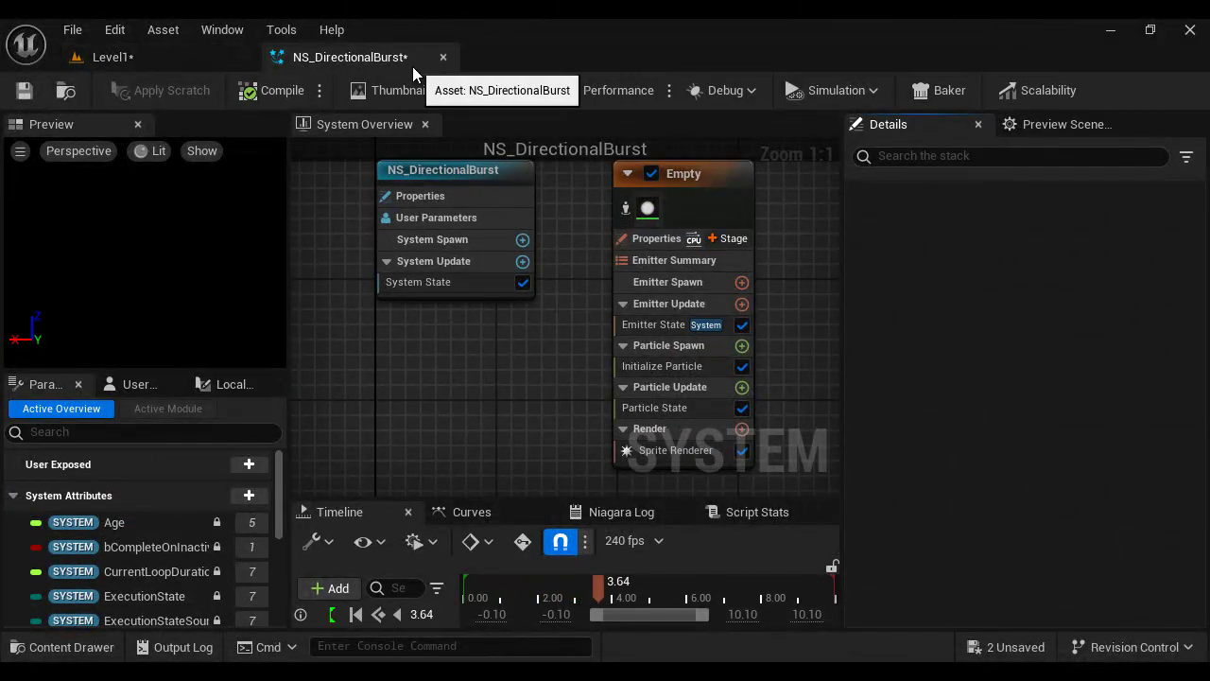
{"action": "right_click_drag", "start_coordinate": [592, 342], "coordinate": [418, 353]}
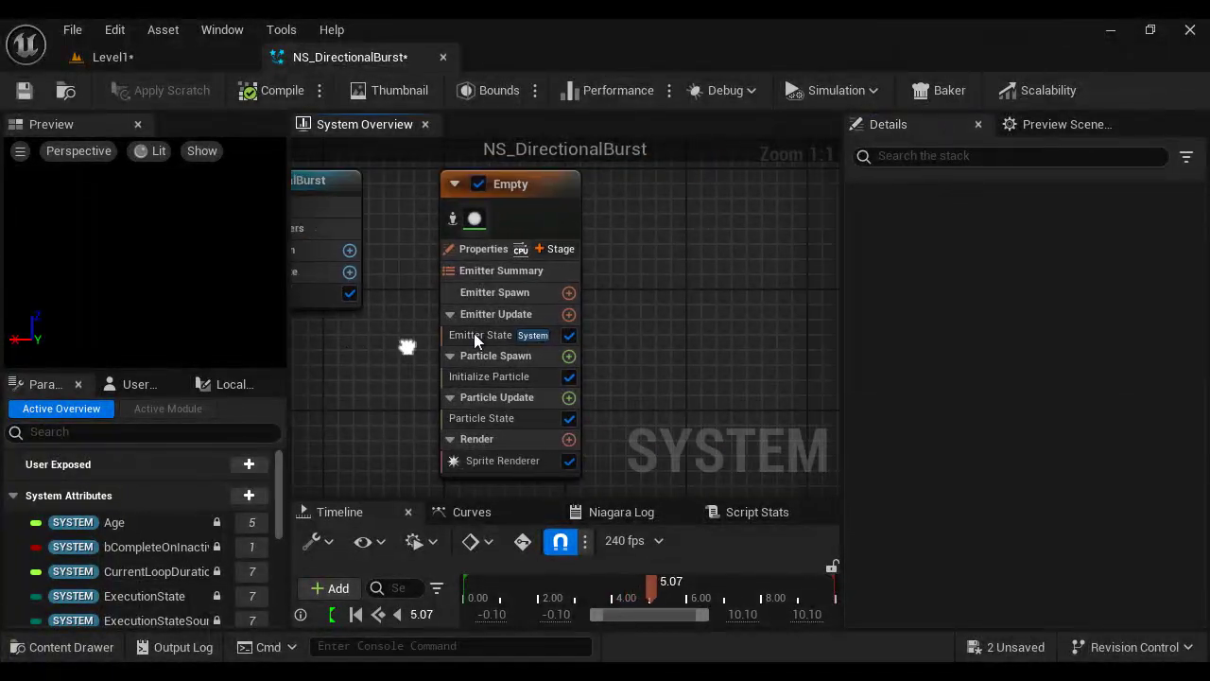
{"action": "left_click", "coordinate": [545, 189]}
{"action": "right_click_drag", "start_coordinate": [667, 305], "coordinate": [725, 265]}
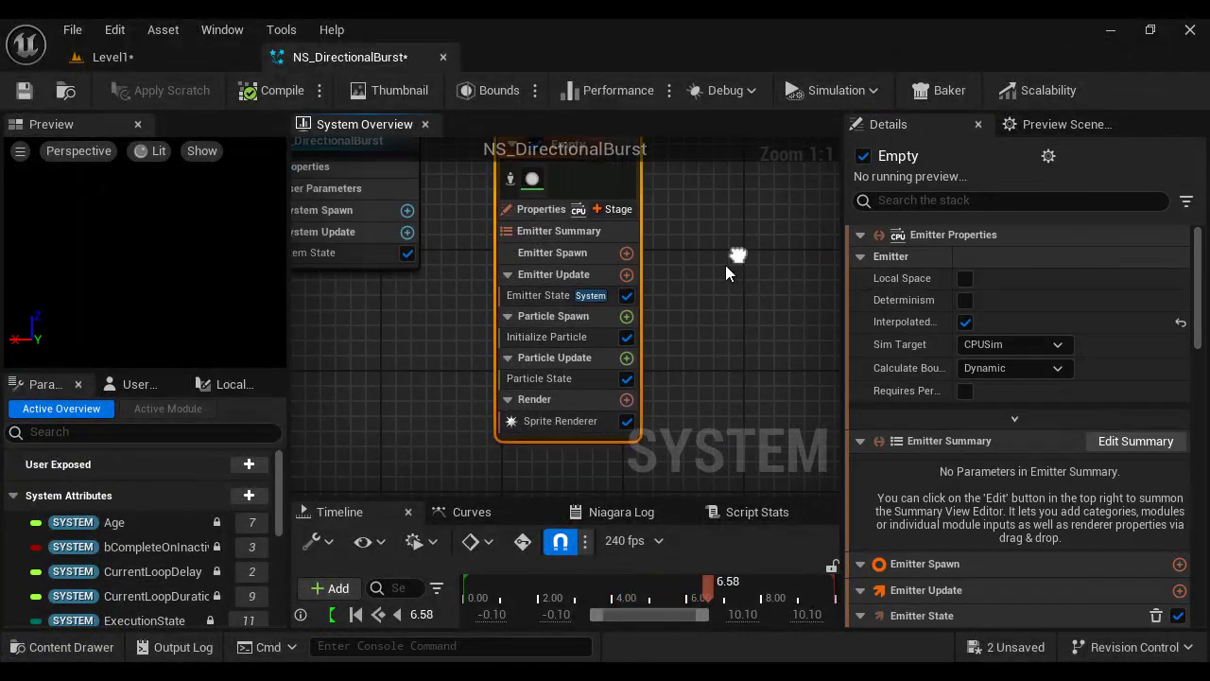
{"action": "left_click", "coordinate": [504, 275]}
{"action": "left_click", "coordinate": [508, 297]}
{"action": "left_click", "coordinate": [509, 320]}
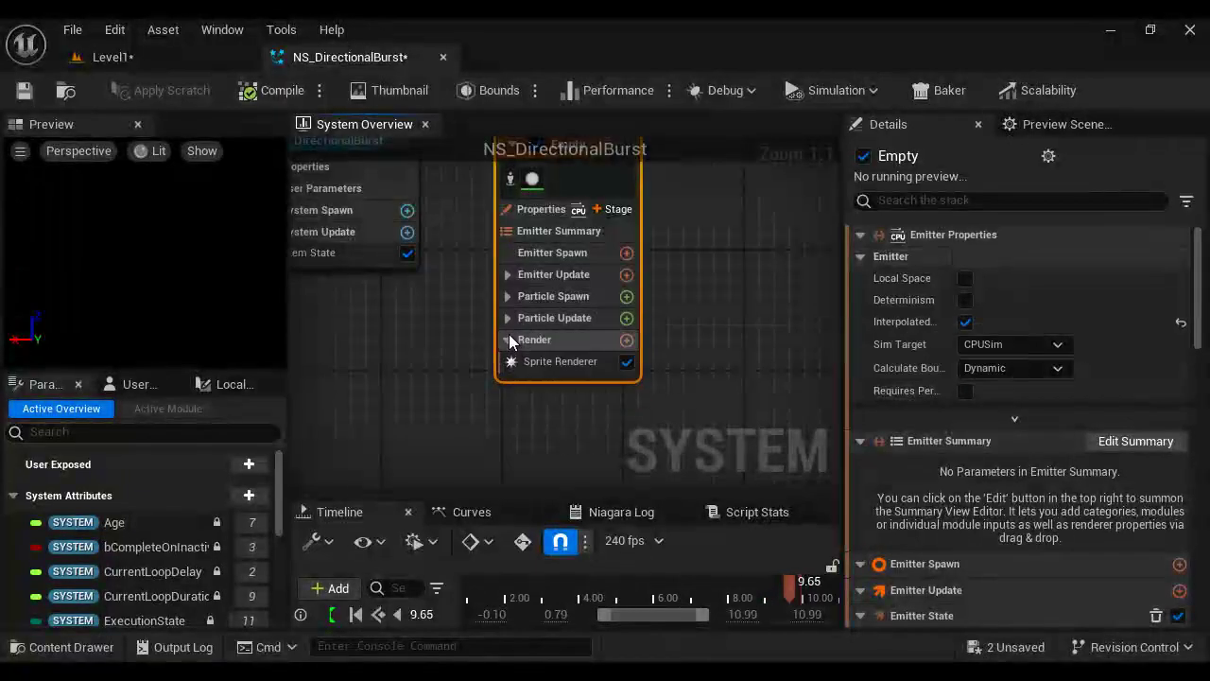
Collapse the emitter's Render group, expand Emitter Update and select its Emitter State module.
{"action": "left_click", "coordinate": [509, 340]}
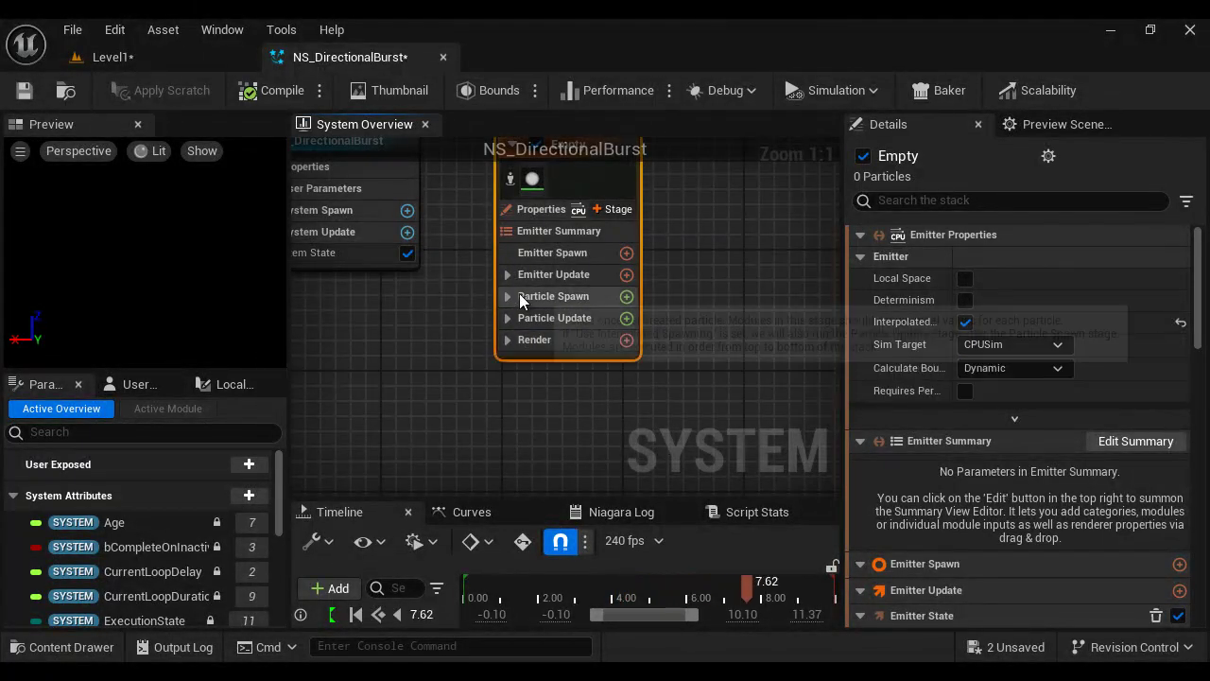
{"action": "left_click", "coordinate": [567, 274]}
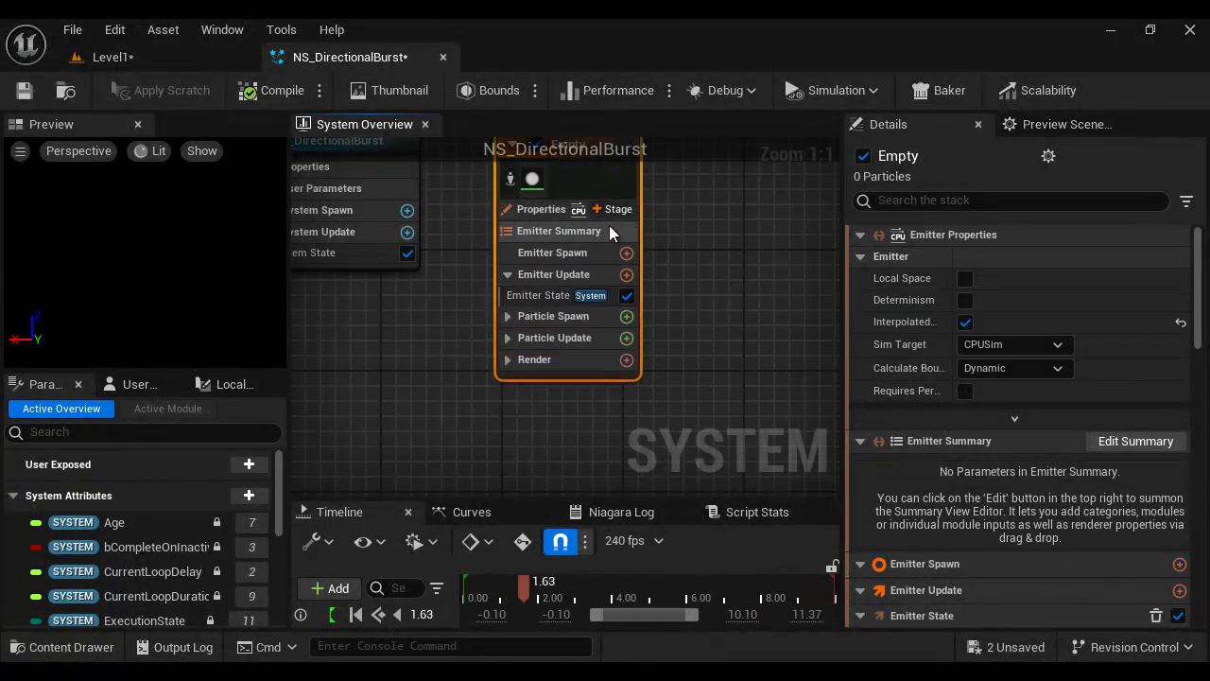
{"action": "left_click", "coordinate": [532, 297]}
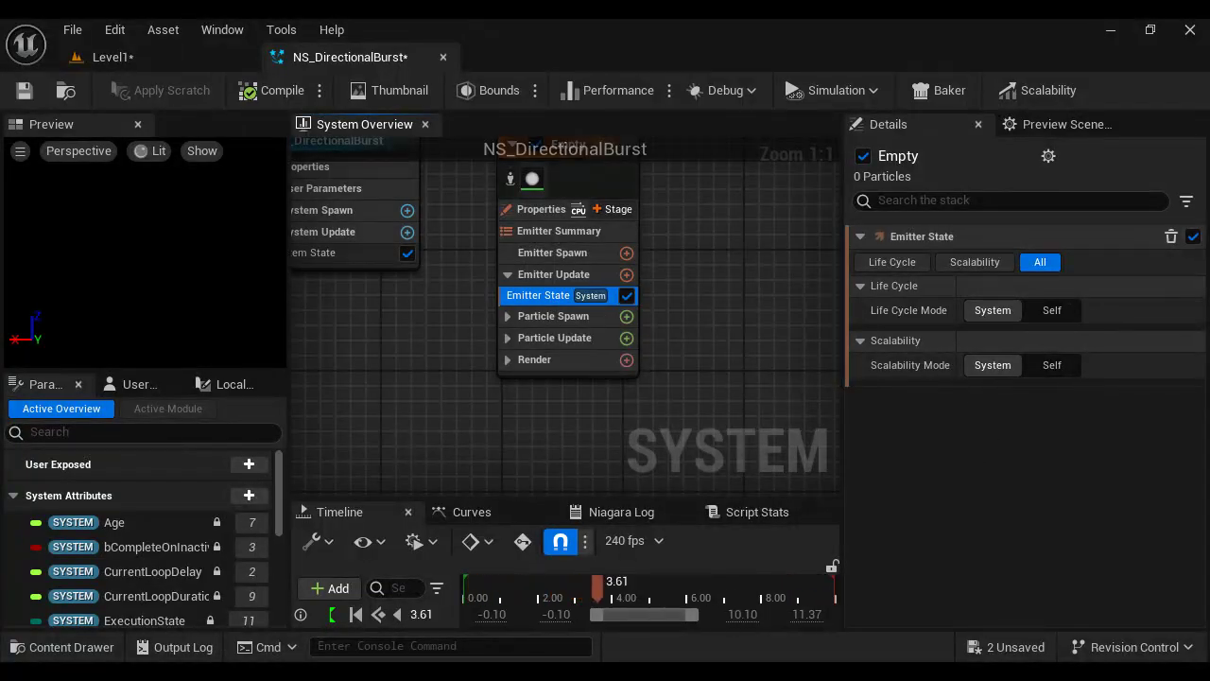
Check the Life Cycle Mode line in Word's Directional Burst notes and set Emitter State's Life Cycle Mode to Self in Unreal Editor.
{"action": "mouse_move", "coordinate": [528, 672]}
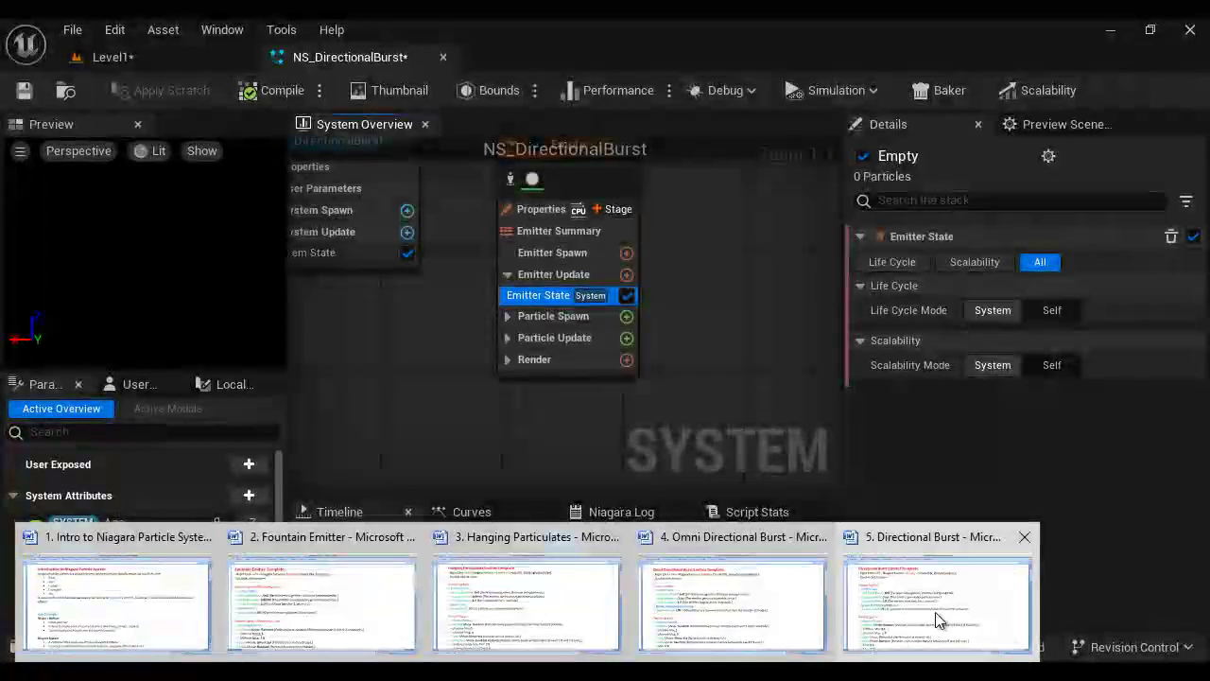
{"action": "left_click", "coordinate": [938, 619]}
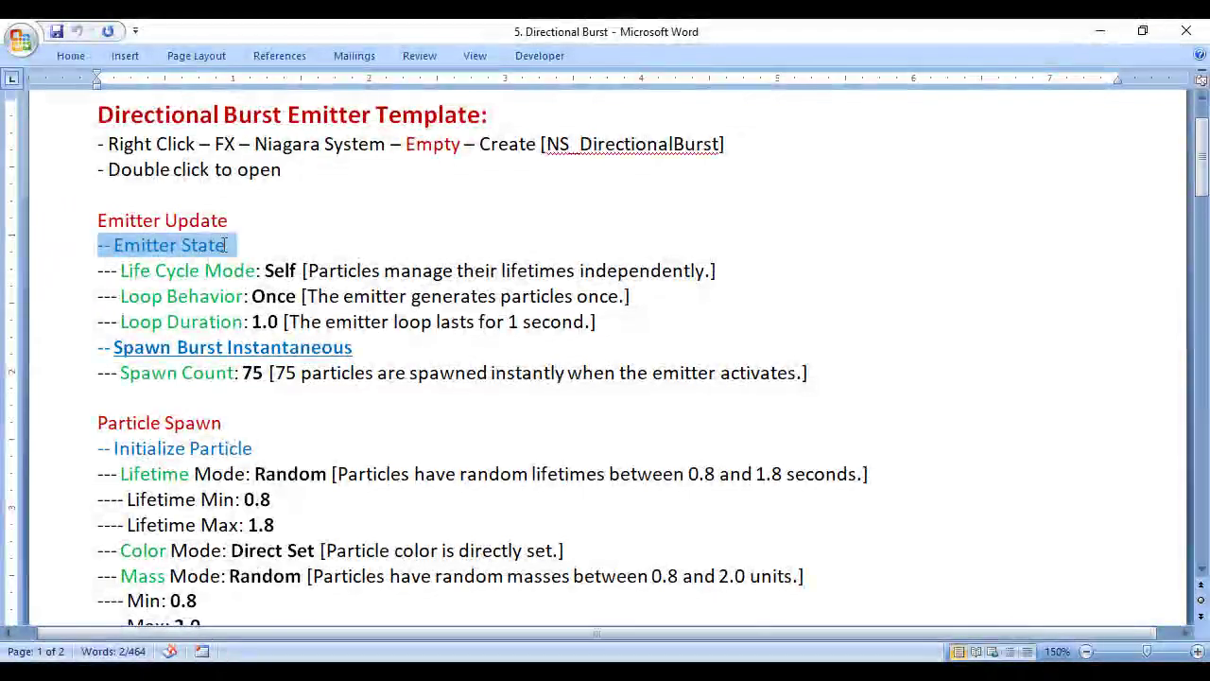
{"action": "left_click_drag", "start_coordinate": [98, 272], "coordinate": [293, 276]}
{"action": "key", "text": "alt+Tab"}
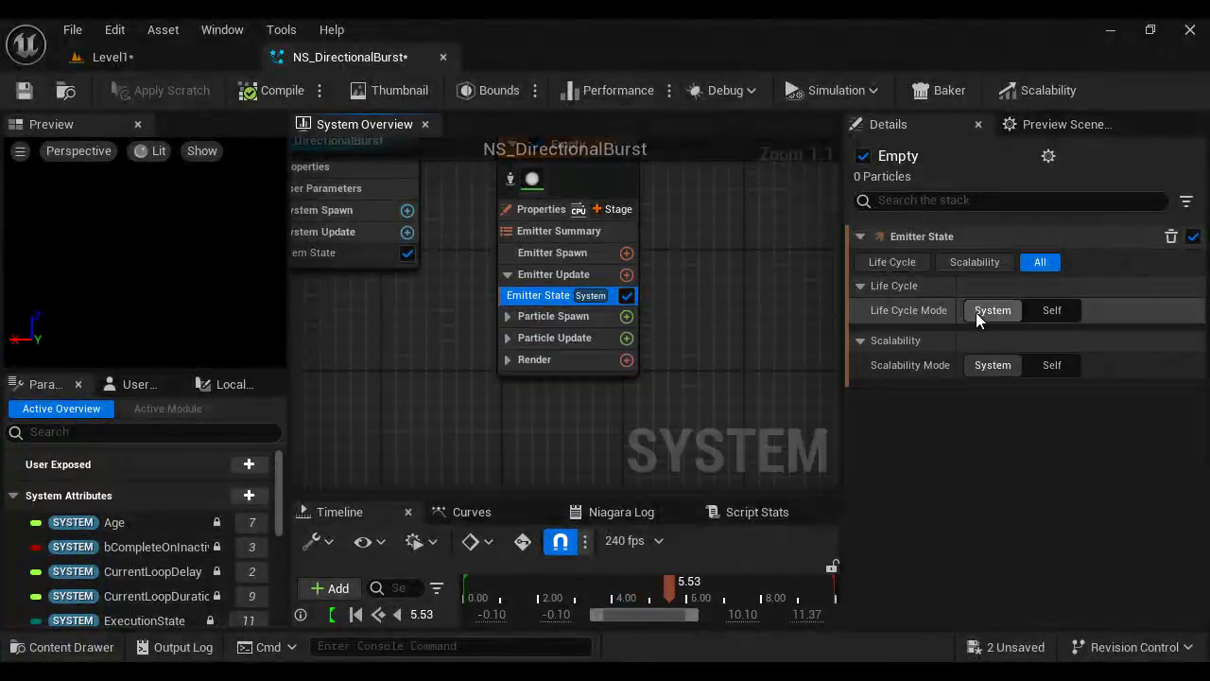
{"action": "left_click", "coordinate": [1057, 309]}
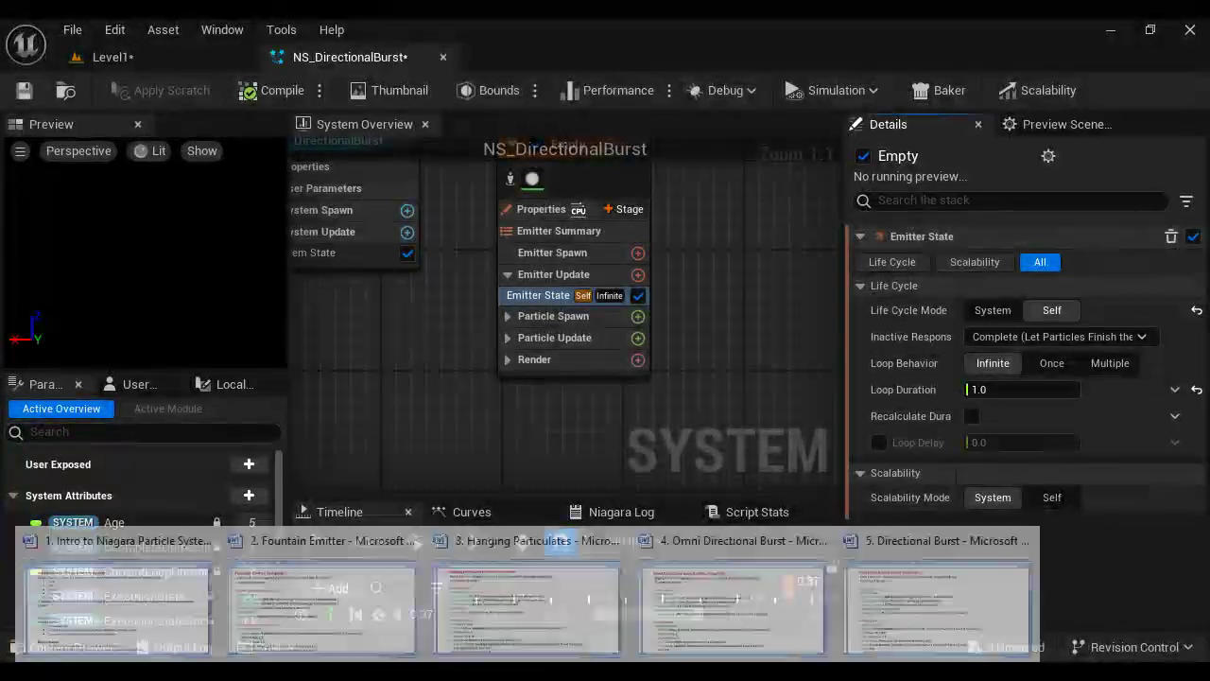
Switch to the Directional Burst notes in Word and read the Life Cycle Mode explanation and the Initialize Particle lifetime lines.
{"action": "left_click", "coordinate": [889, 598]}
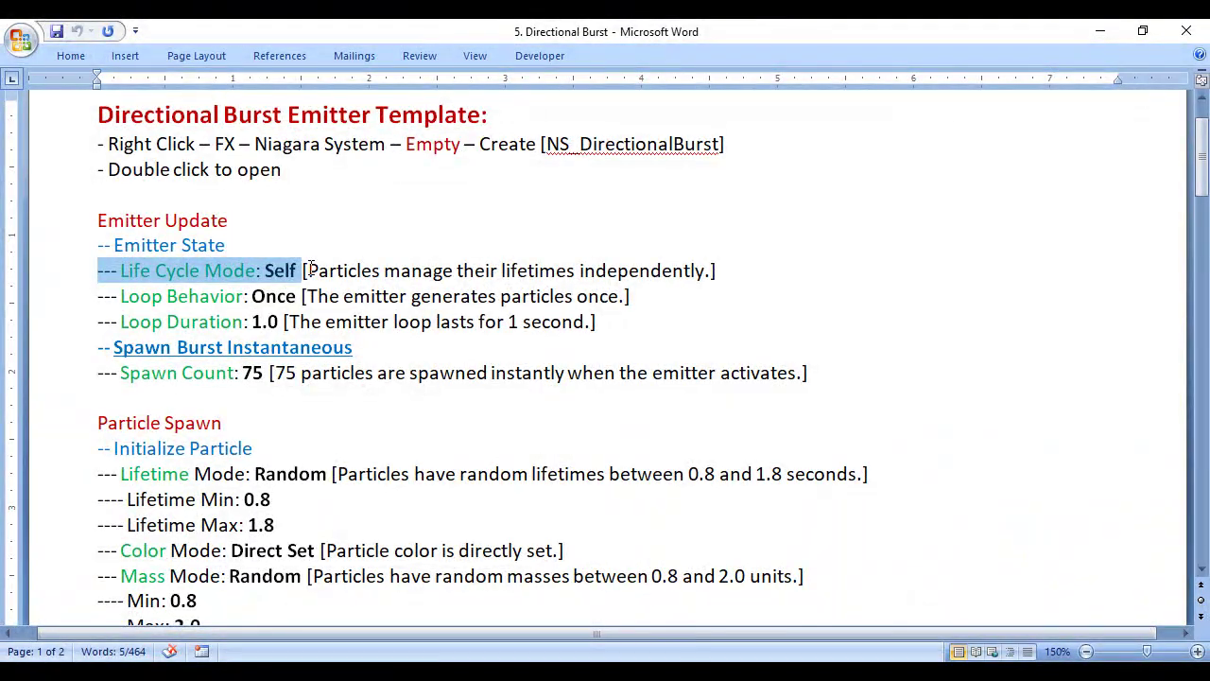
{"action": "left_click_drag", "start_coordinate": [310, 270], "coordinate": [709, 268]}
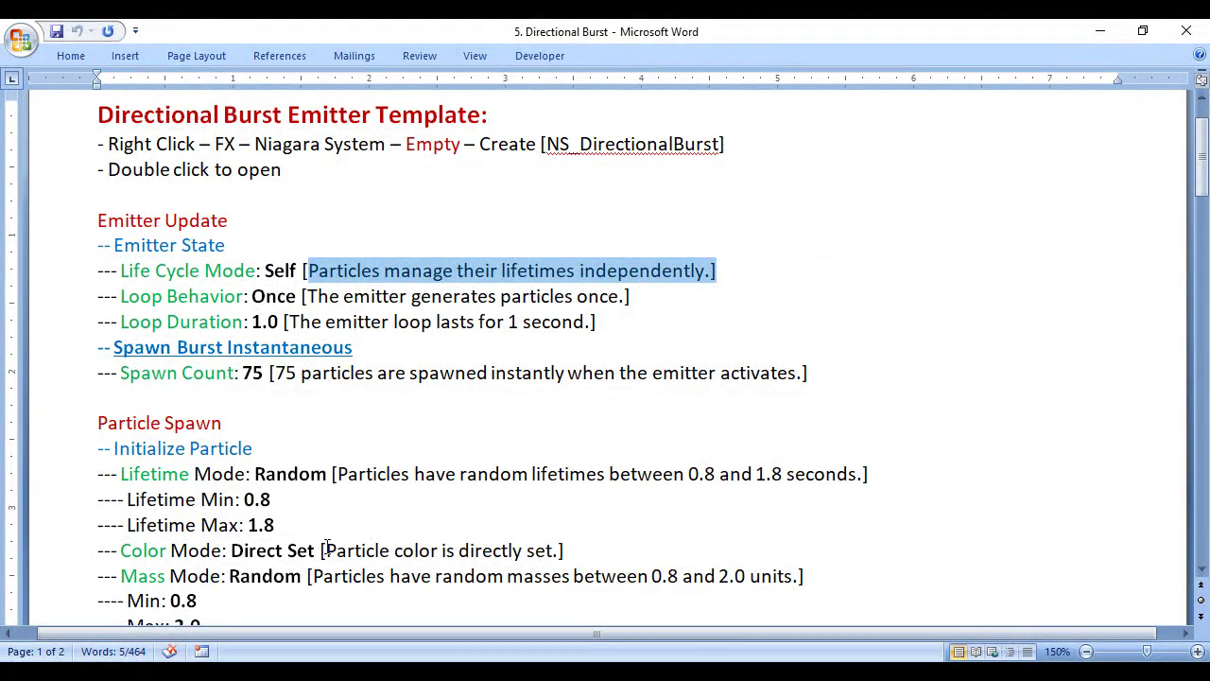
{"action": "left_click_drag", "start_coordinate": [89, 446], "coordinate": [360, 530]}
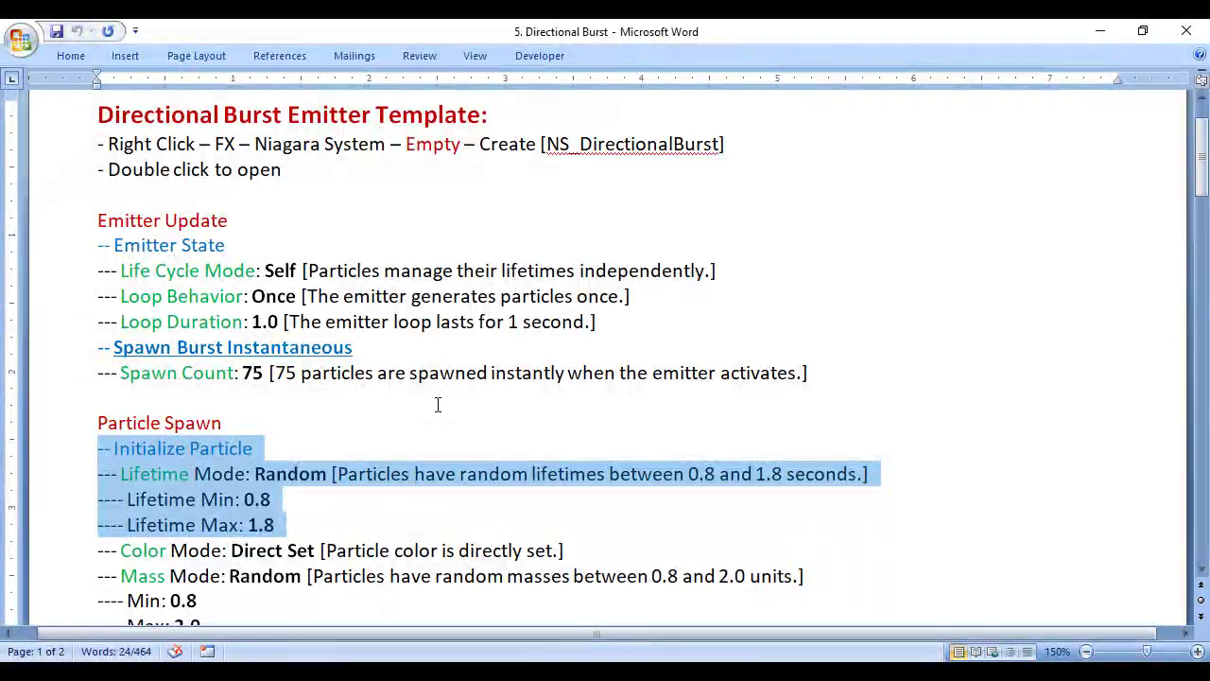
{"action": "left_click_drag", "start_coordinate": [725, 271], "coordinate": [301, 273]}
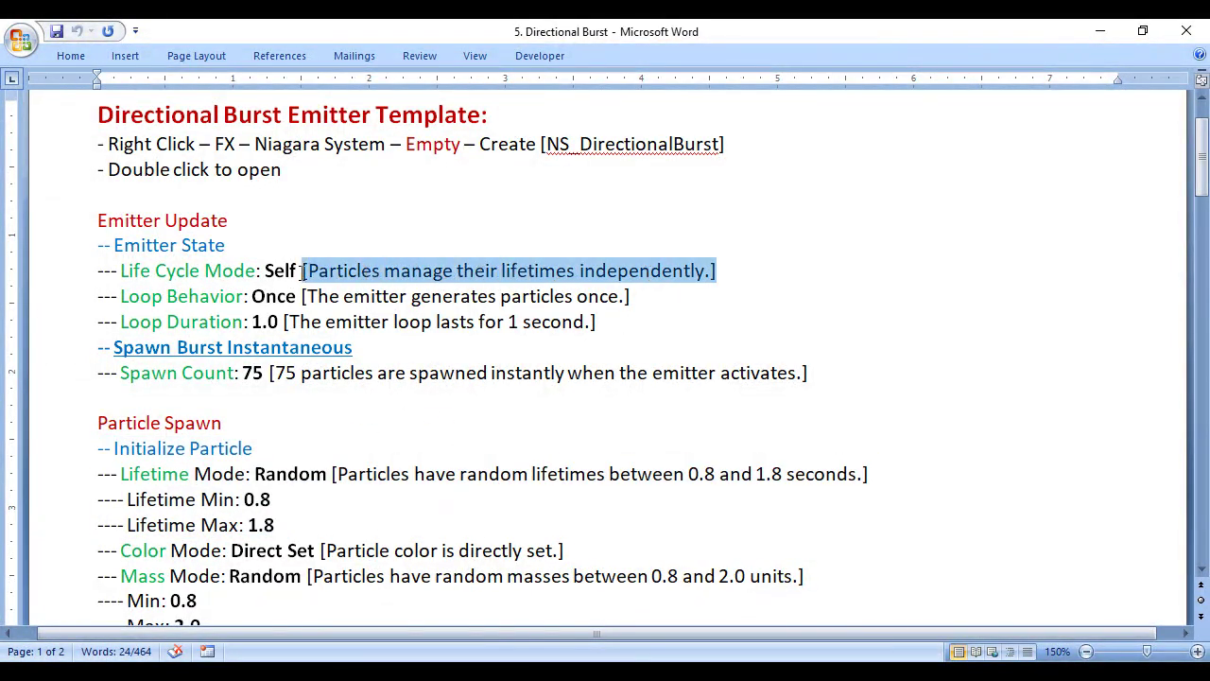
{"action": "left_click", "coordinate": [730, 321]}
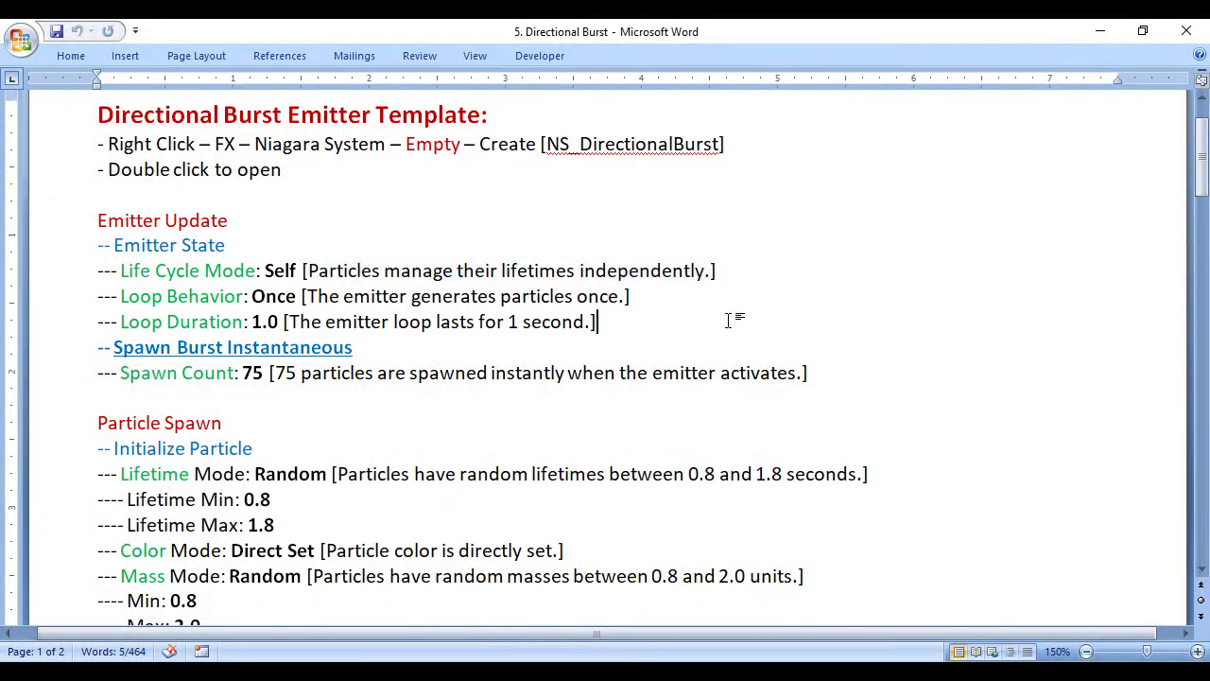
Following the Word notes, set Emitter State's Loop Behavior to Once in Unreal Editor, and read its explanation back in Word.
{"action": "left_click_drag", "start_coordinate": [98, 296], "coordinate": [296, 298]}
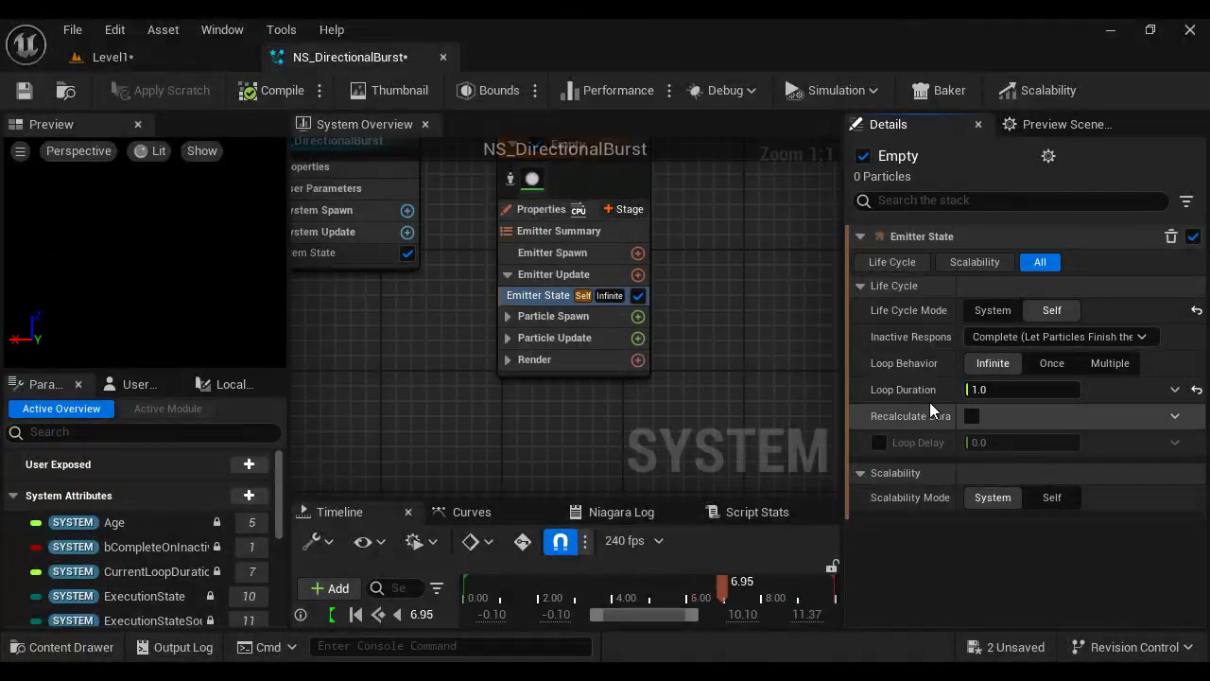
{"action": "left_click", "coordinate": [1051, 367]}
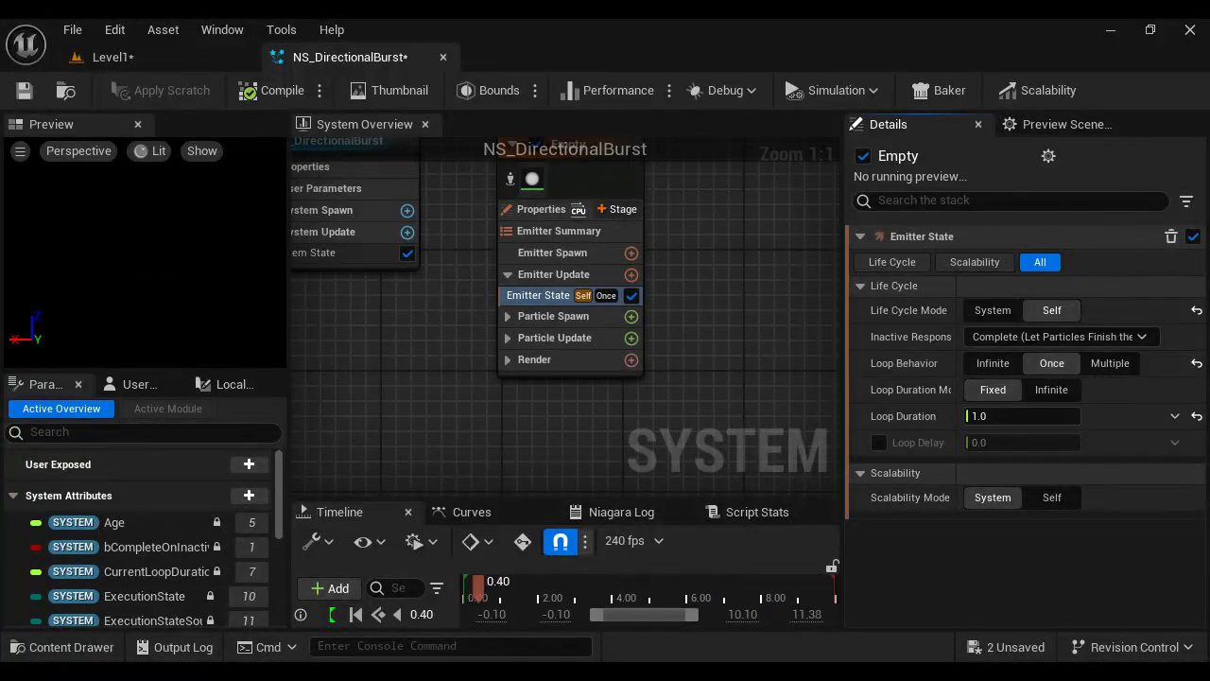
{"action": "mouse_move", "coordinate": [528, 671]}
{"action": "left_click", "coordinate": [936, 595]}
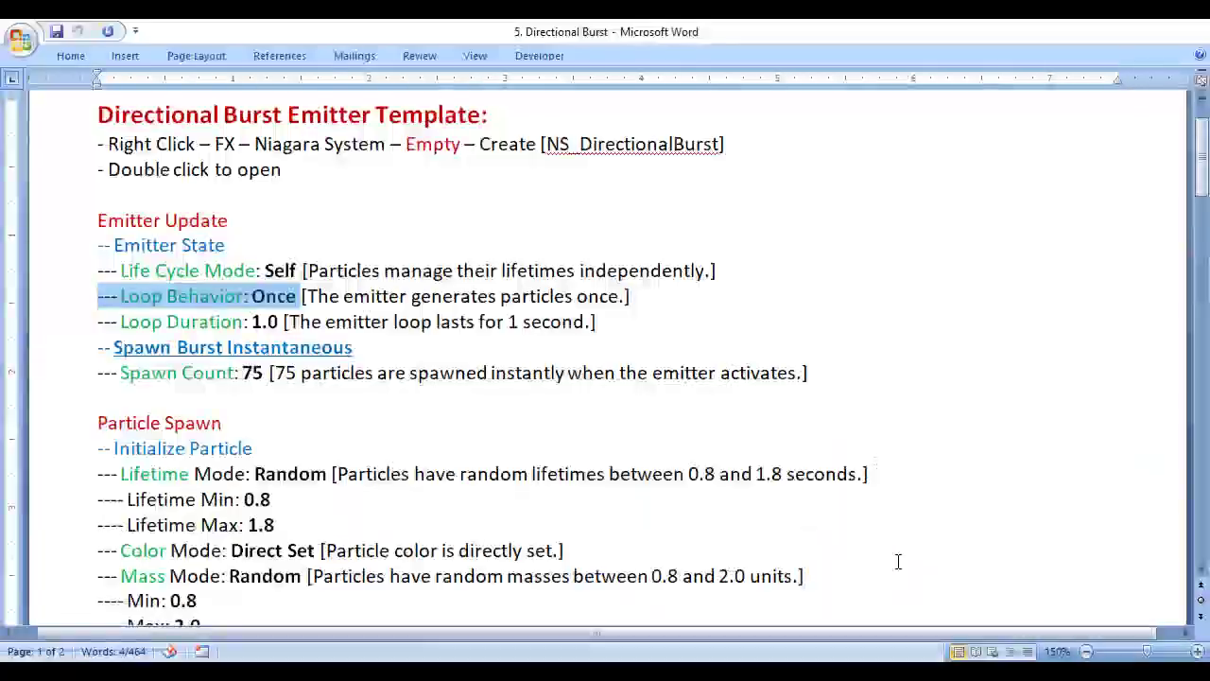
{"action": "left_click_drag", "start_coordinate": [307, 296], "coordinate": [621, 297]}
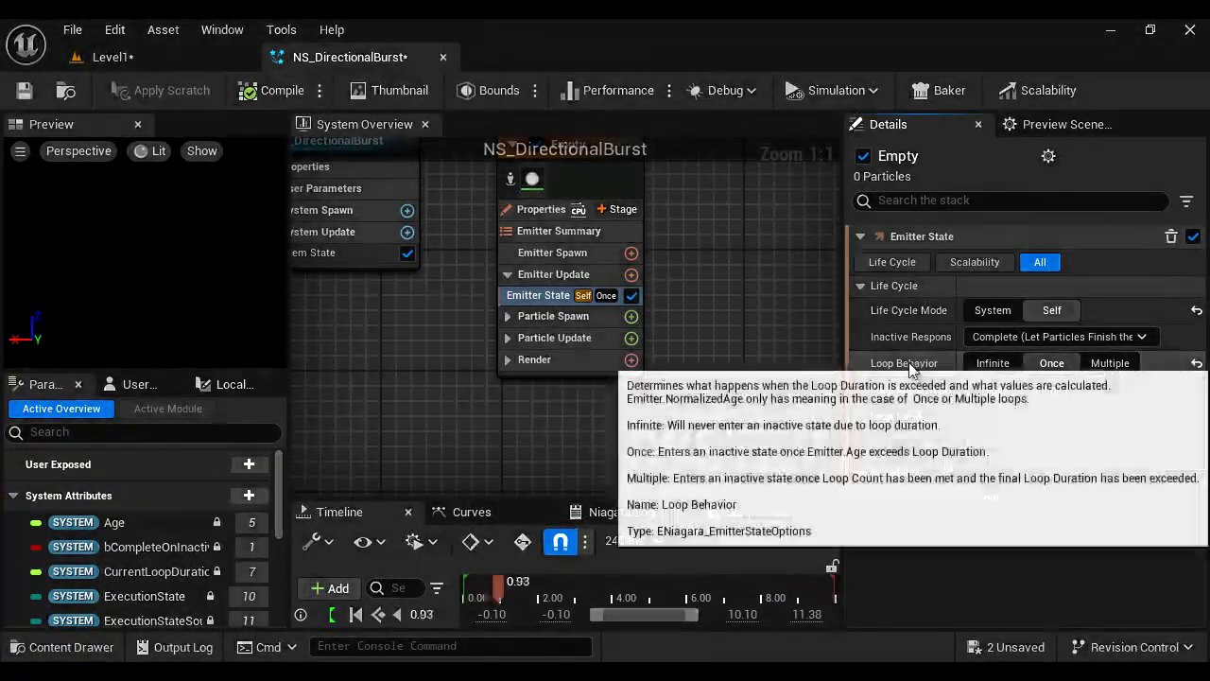
Back in Unreal Editor, try the Once and Multiple options for Emitter State's Loop Behavior and set it to Infinite.
{"action": "left_click", "coordinate": [991, 363]}
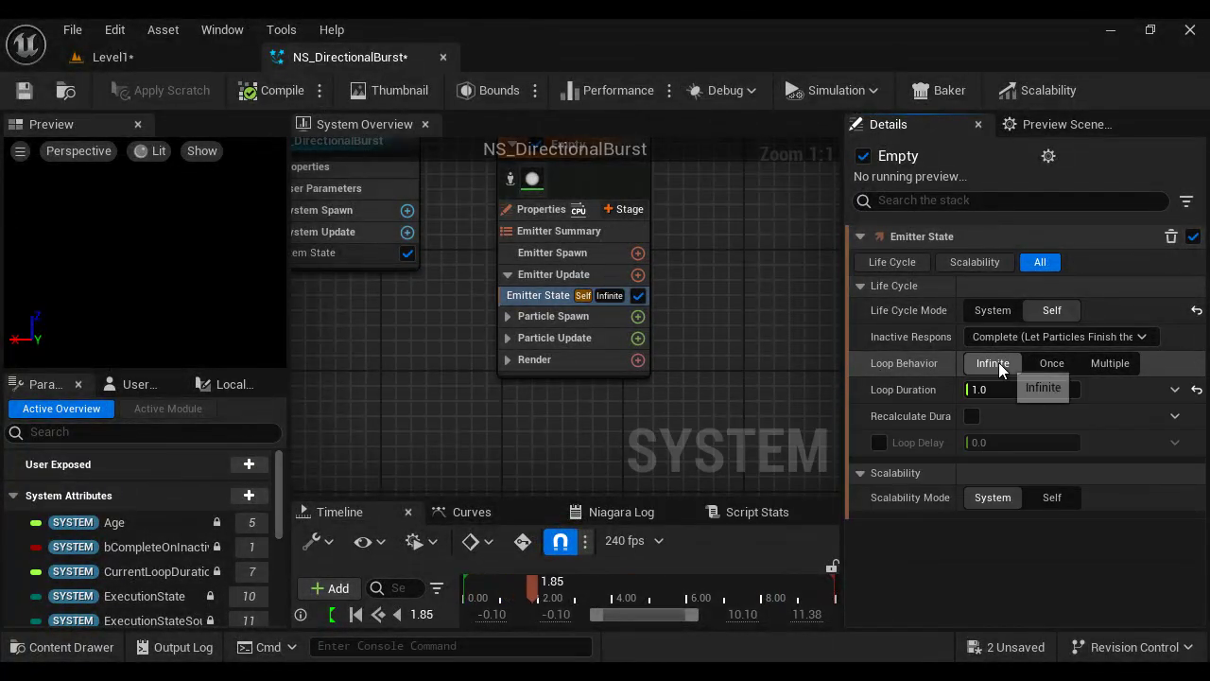
{"action": "left_click", "coordinate": [1056, 363]}
{"action": "left_click", "coordinate": [1111, 364]}
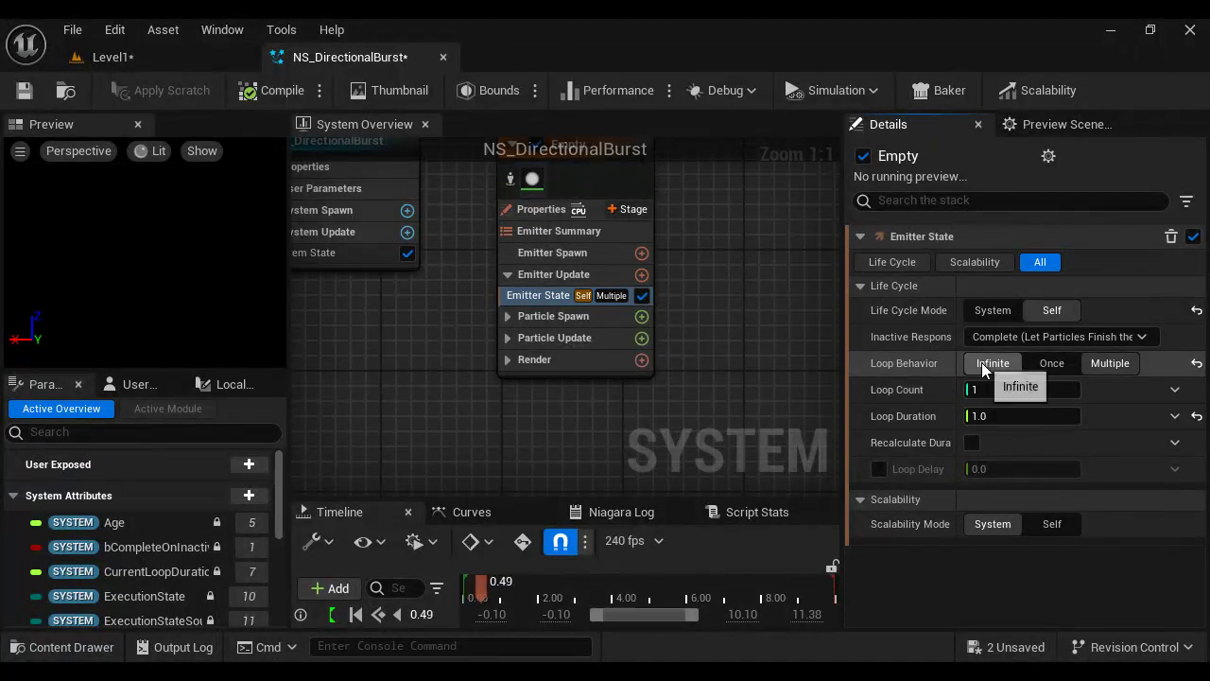
{"action": "left_click", "coordinate": [993, 363]}
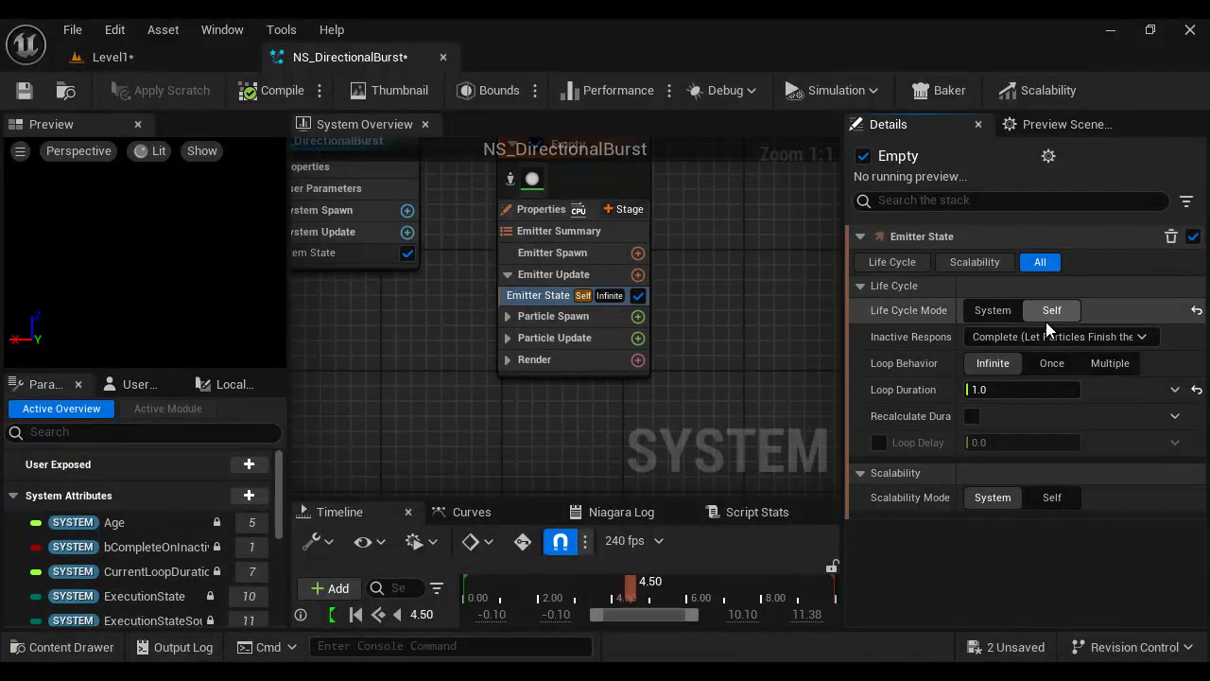
{"action": "left_click", "coordinate": [1052, 363]}
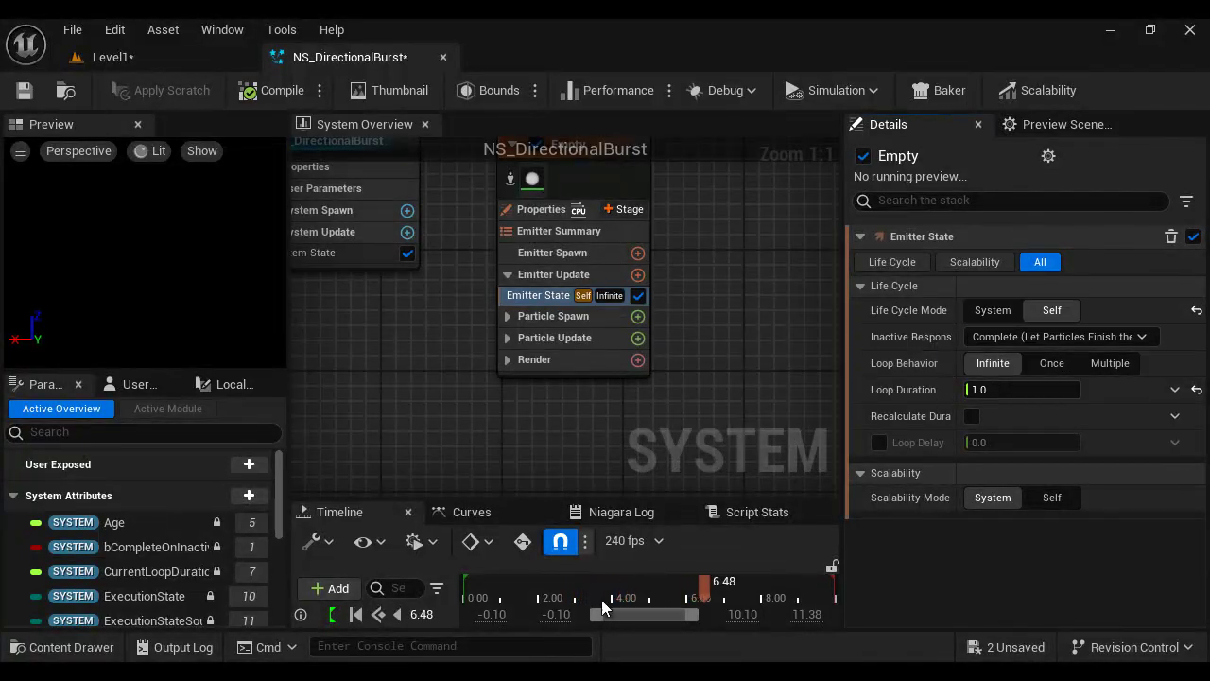
Read the Loop Duration explanation in Word and check Emitter State's Loop Duration field in Unreal Editor against it.
{"action": "mouse_move", "coordinate": [520, 672]}
{"action": "left_click", "coordinate": [908, 635]}
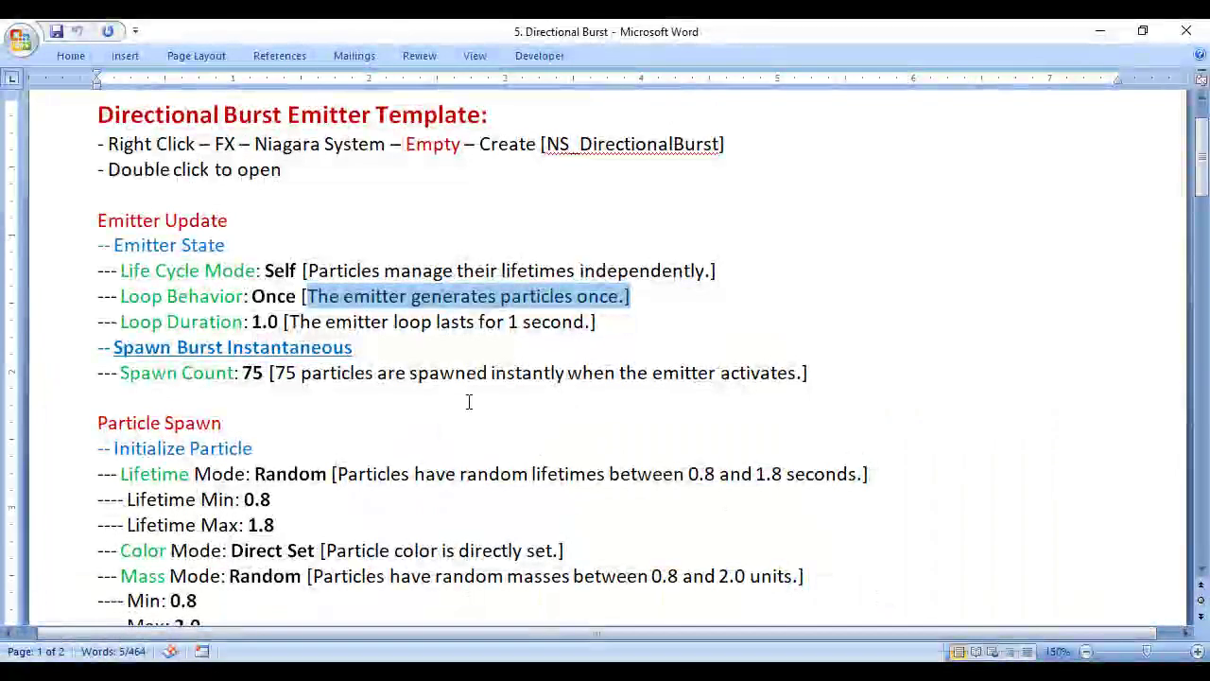
{"action": "left_click_drag", "start_coordinate": [254, 324], "coordinate": [597, 321]}
{"action": "left_click", "coordinate": [387, 338]}
{"action": "key", "text": "alt+Tab"}
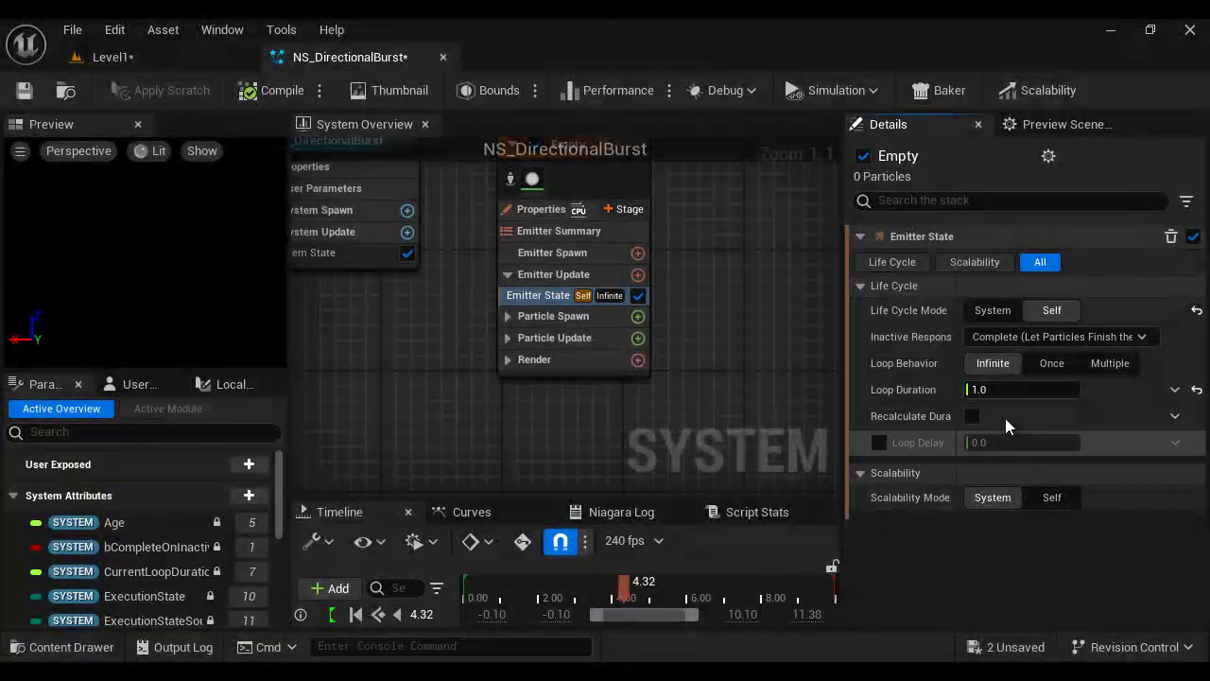
{"action": "left_click", "coordinate": [990, 388]}
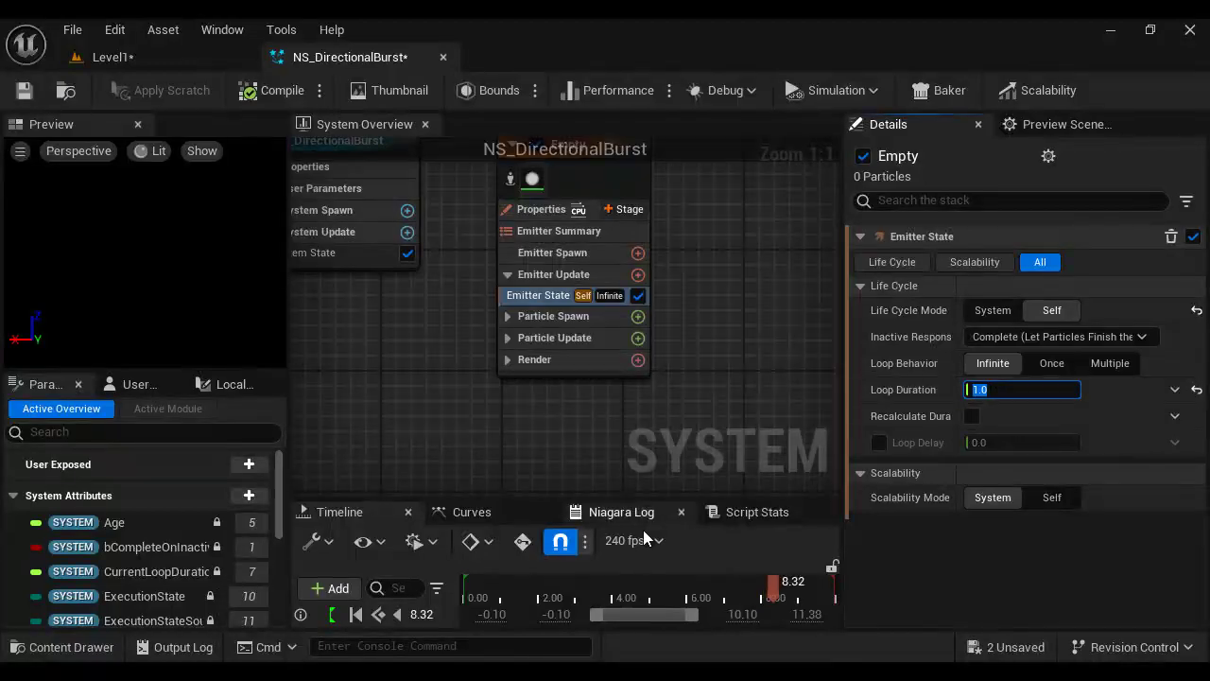
Read the Spawn Burst Instantaneous lines in Word and add that module to the Emitter Update group in Unreal Editor.
{"action": "mouse_move", "coordinate": [528, 673]}
{"action": "left_click", "coordinate": [922, 623]}
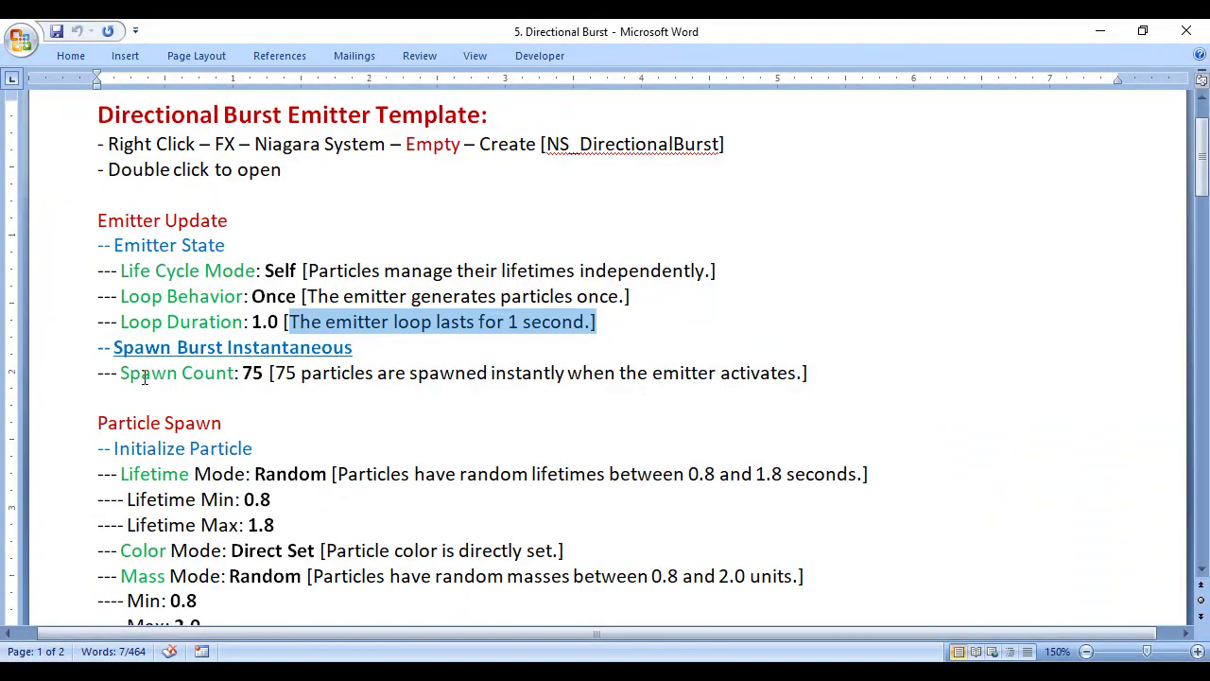
{"action": "left_click_drag", "start_coordinate": [98, 350], "coordinate": [811, 374]}
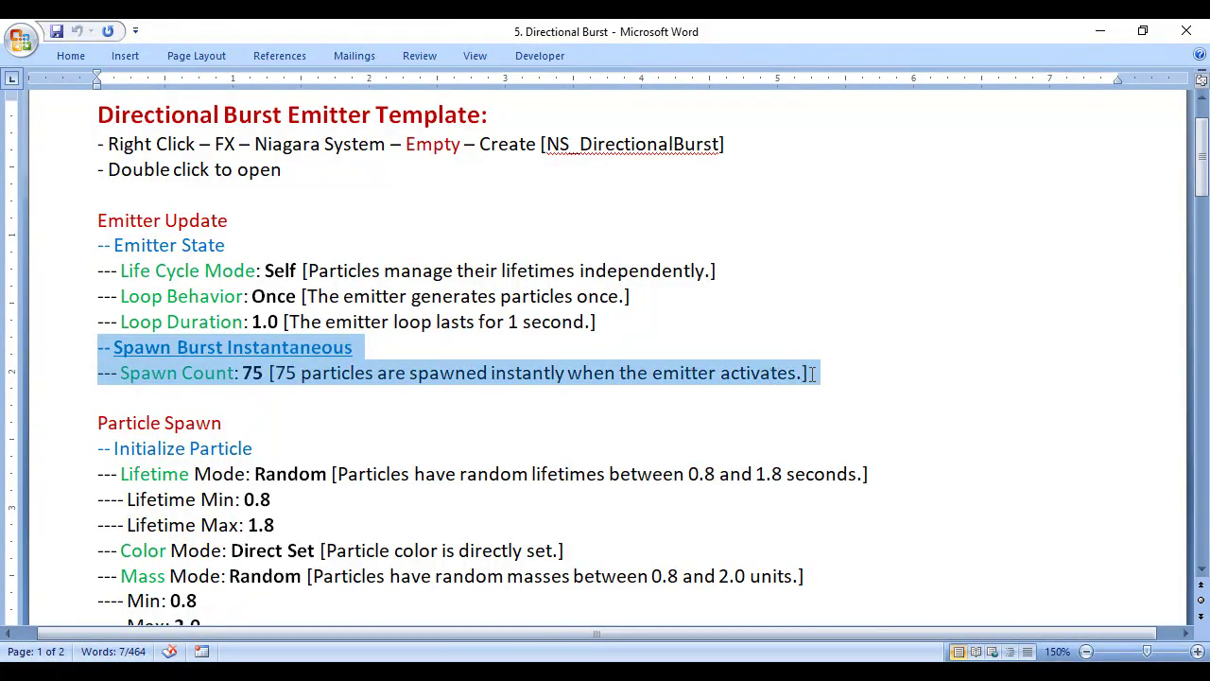
{"action": "left_click", "coordinate": [845, 382]}
{"action": "left_click_drag", "start_coordinate": [98, 350], "coordinate": [342, 350]}
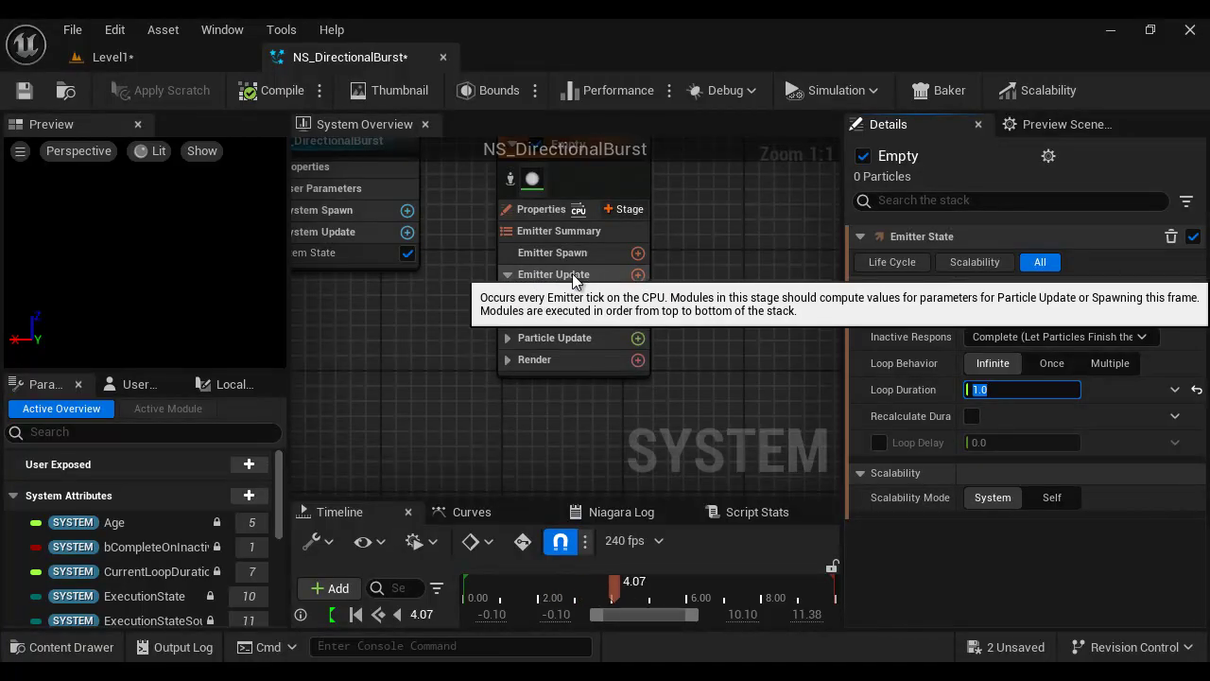
{"action": "left_click", "coordinate": [638, 274]}
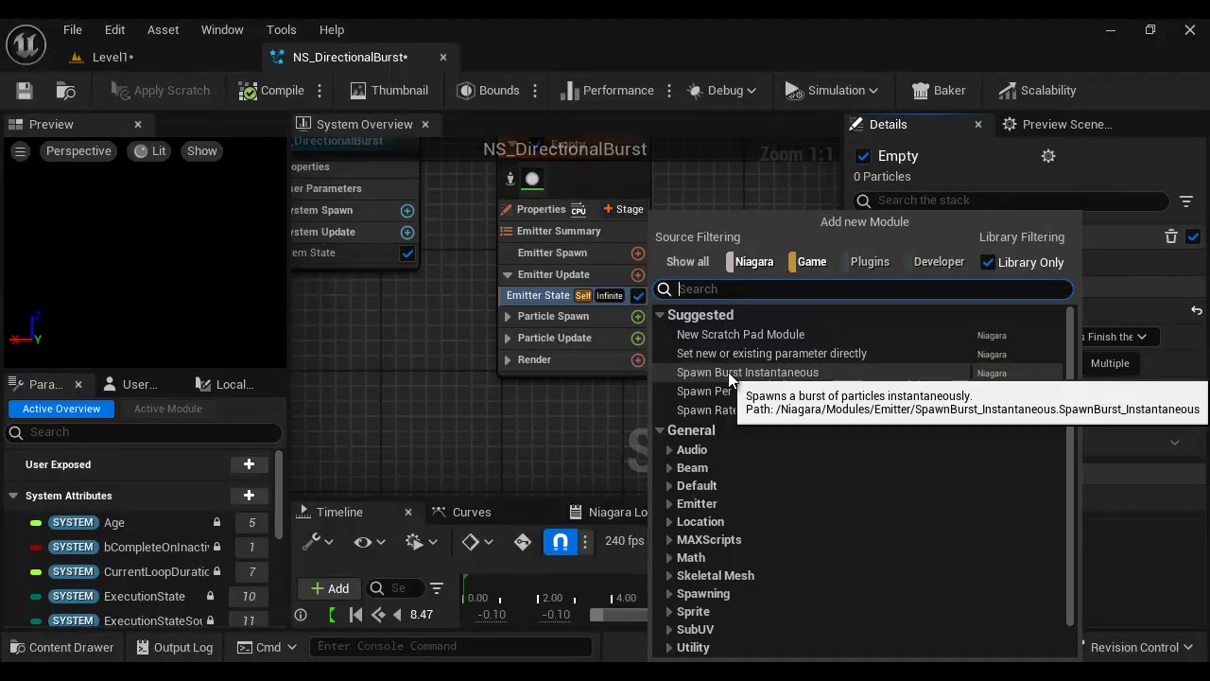
{"action": "left_click", "coordinate": [766, 375]}
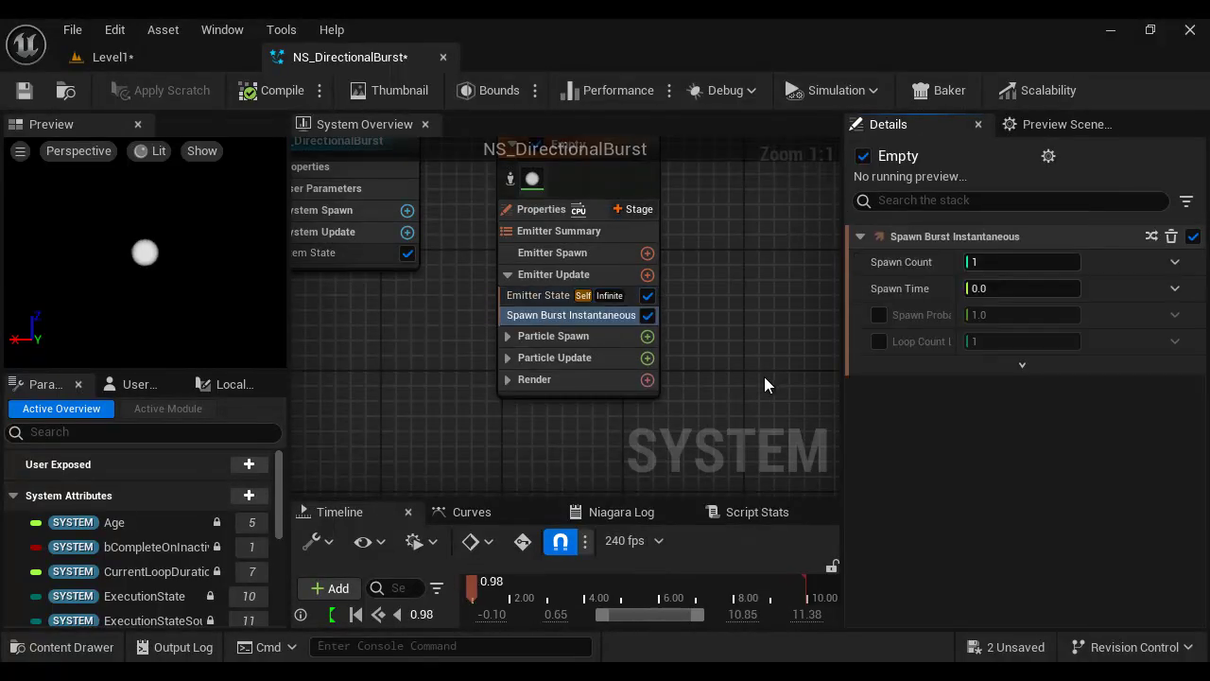
Set the Spawn Count of the Spawn Burst Instantaneous module to 75.
{"action": "left_click", "coordinate": [988, 264]}
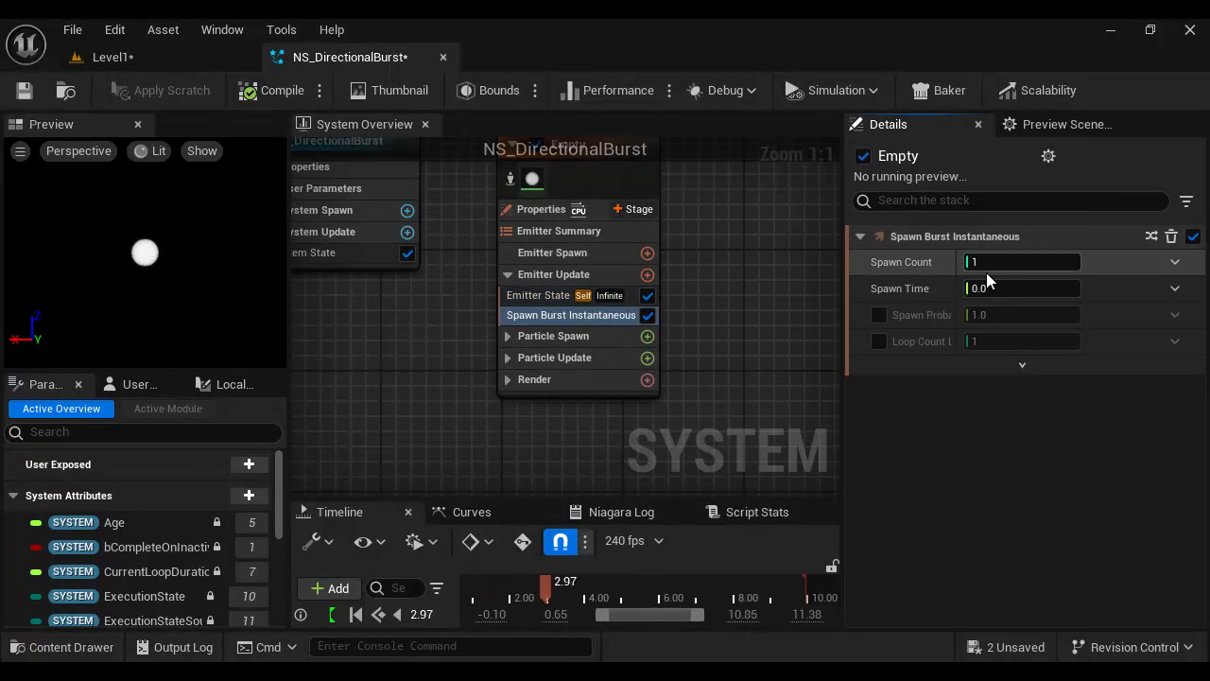
{"action": "type", "text": "75"}
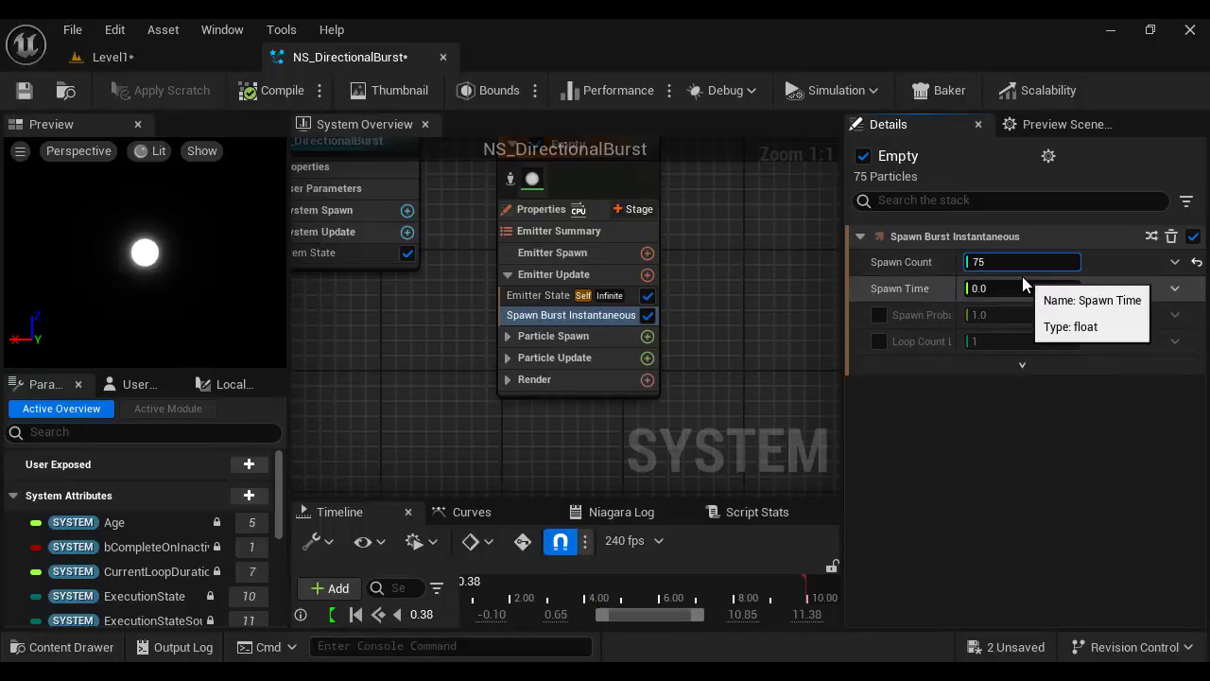
{"action": "key", "text": "Return"}
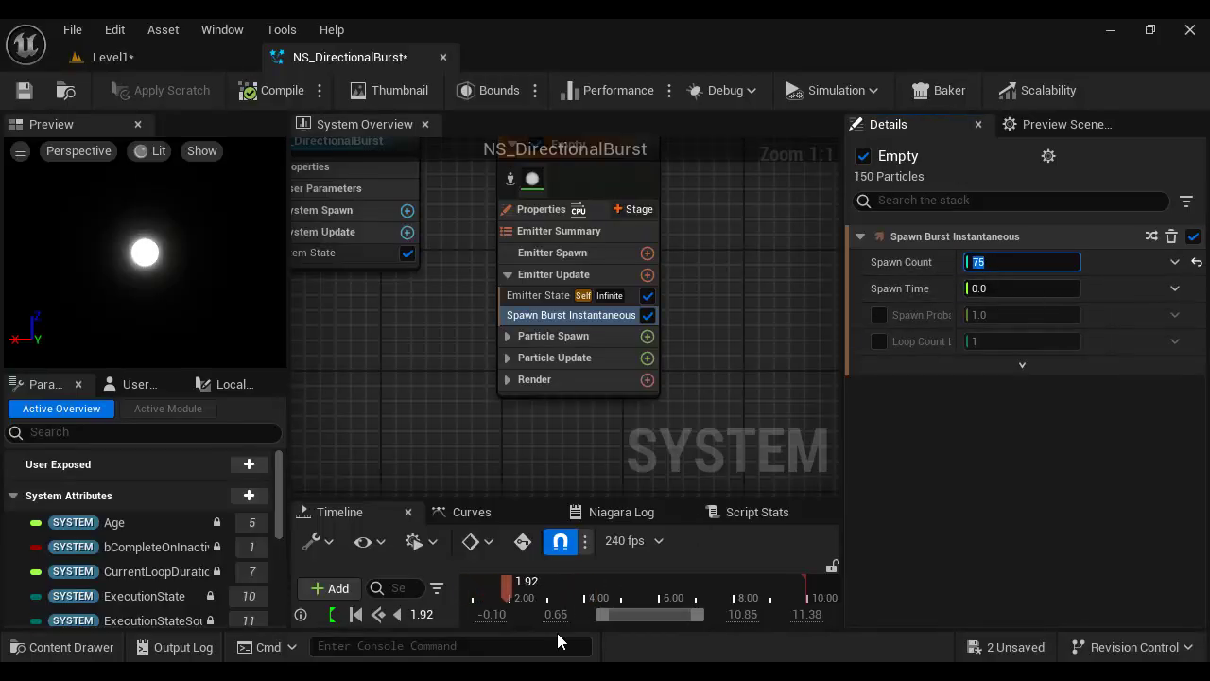
Read the Spawn Count explanation in Word's Directional Burst notes and compare it with the Spawn Rate lines in the Hanging Particulates notes.
{"action": "mouse_move", "coordinate": [529, 670]}
{"action": "left_click", "coordinate": [947, 604]}
{"action": "left_click_drag", "start_coordinate": [274, 372], "coordinate": [806, 372]}
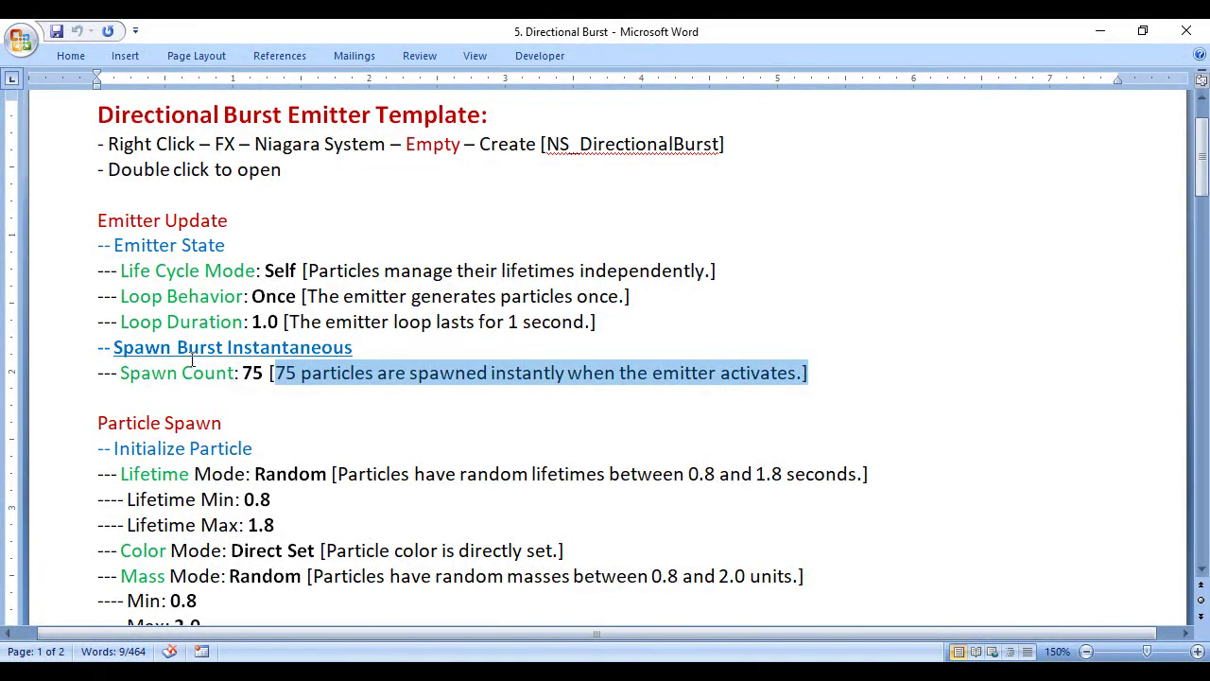
{"action": "left_click", "coordinate": [527, 673]}
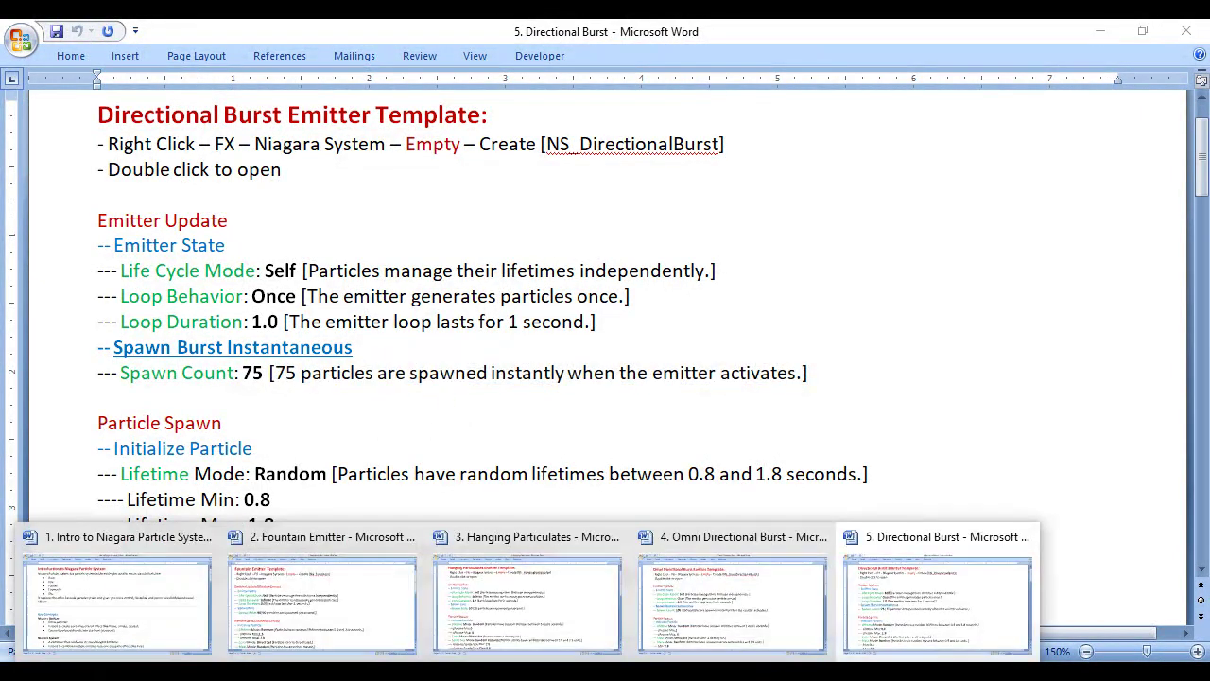
{"action": "left_click", "coordinate": [527, 597]}
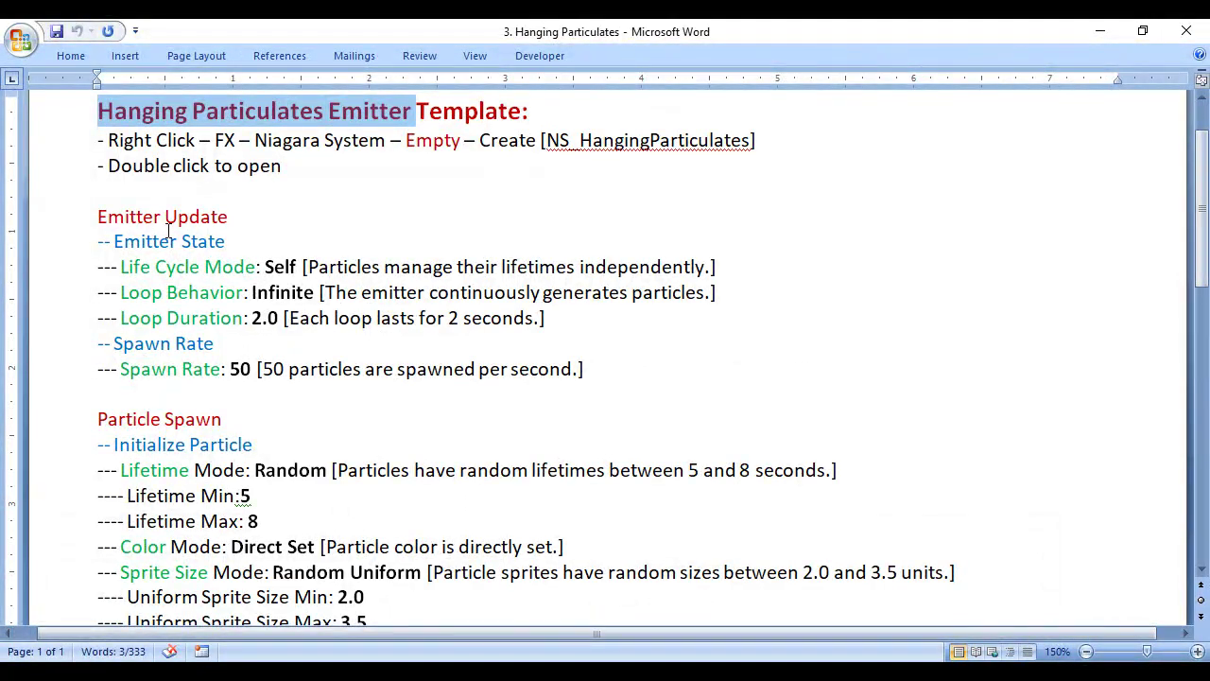
{"action": "left_click_drag", "start_coordinate": [92, 343], "coordinate": [593, 372]}
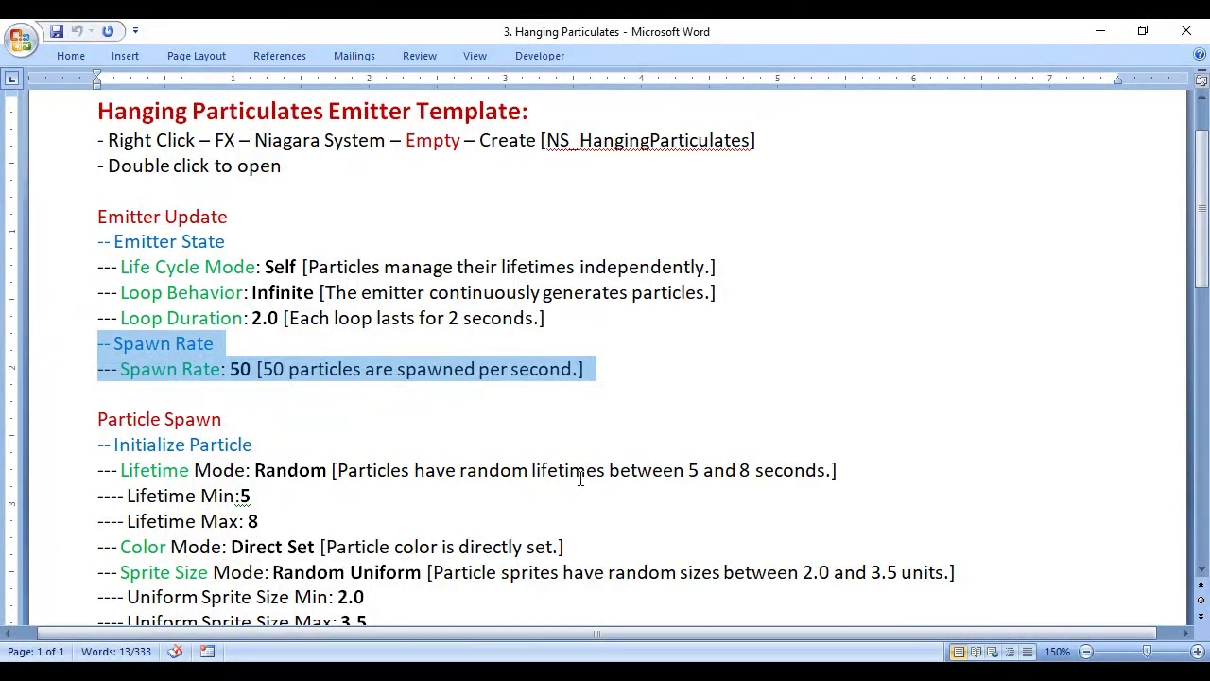
Switch to the Directional Burst notes in Word and reread the Spawn Count line, focusing on the instant spawning and its value.
{"action": "mouse_move", "coordinate": [543, 669]}
{"action": "left_click", "coordinate": [883, 626]}
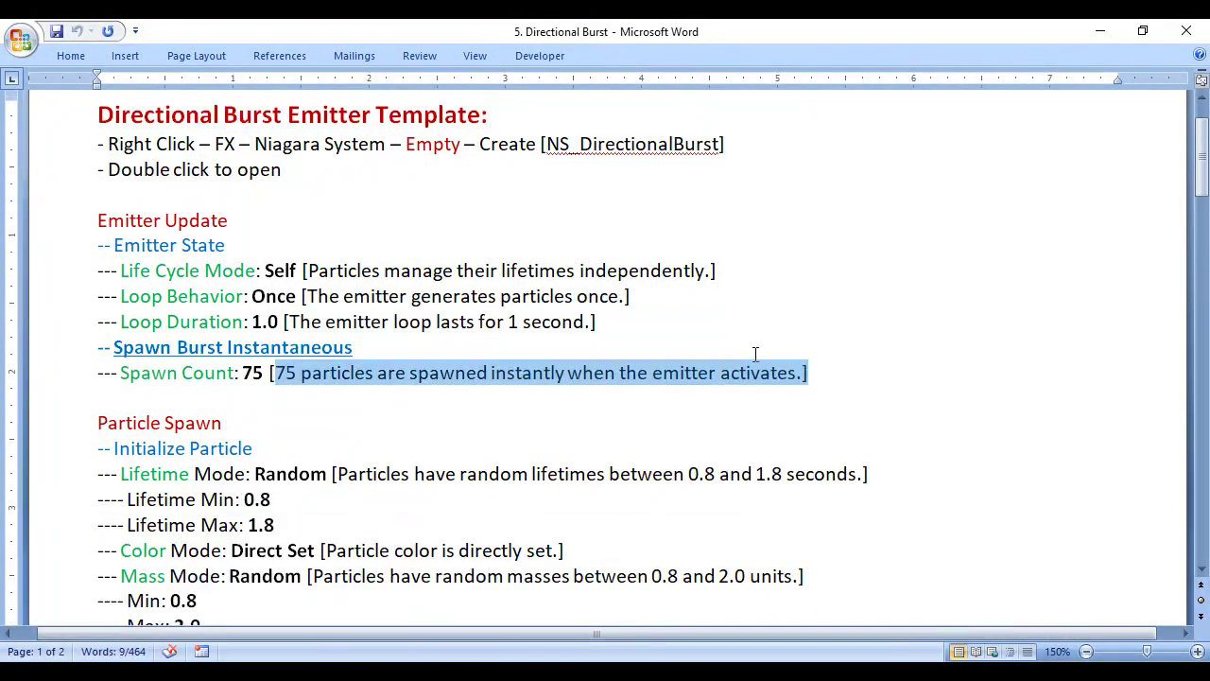
{"action": "left_click", "coordinate": [549, 425]}
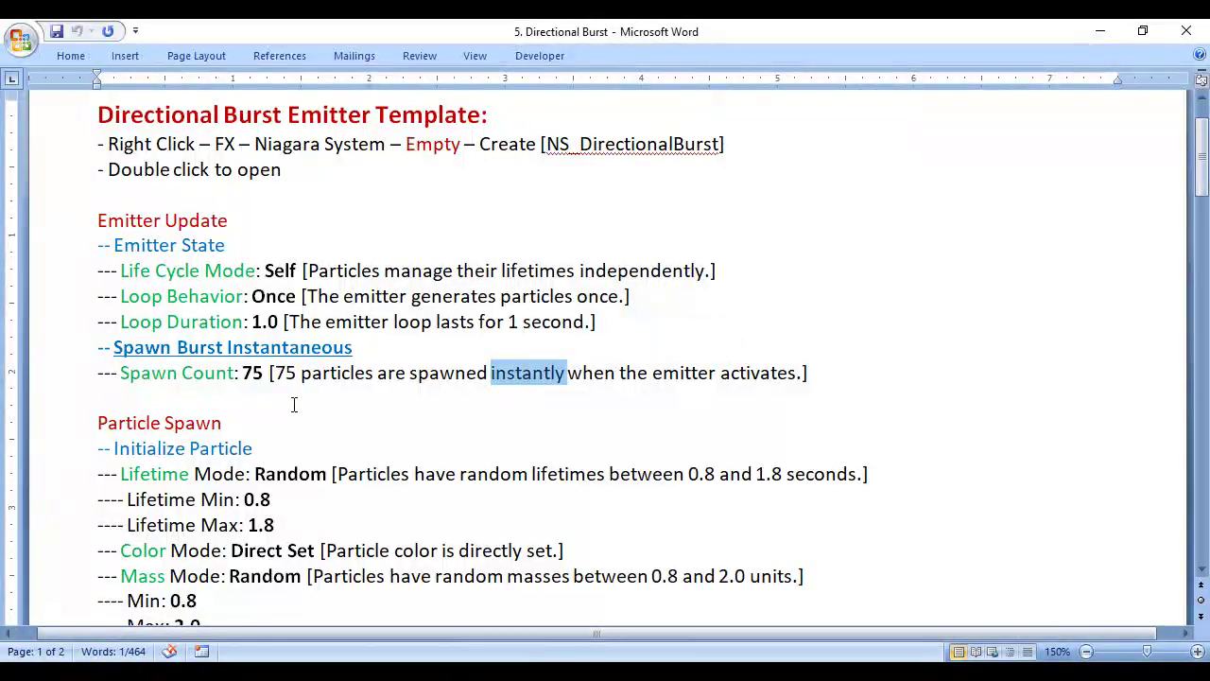
{"action": "left_click_drag", "start_coordinate": [243, 372], "coordinate": [234, 372]}
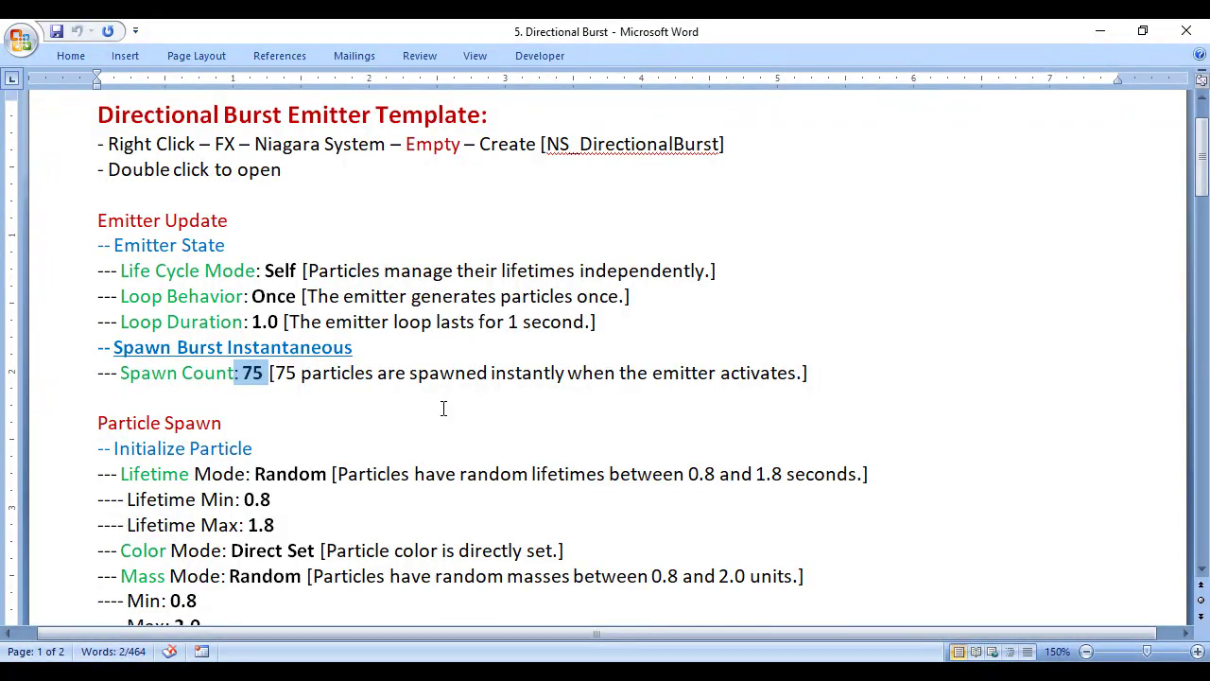
Read the Initialize Particle lifetime lines in Word and set that module's Lifetime Mode to Random in Unreal Editor.
{"action": "scroll", "coordinate": [595, 412], "scroll_direction": "down", "scroll_amount": 3}
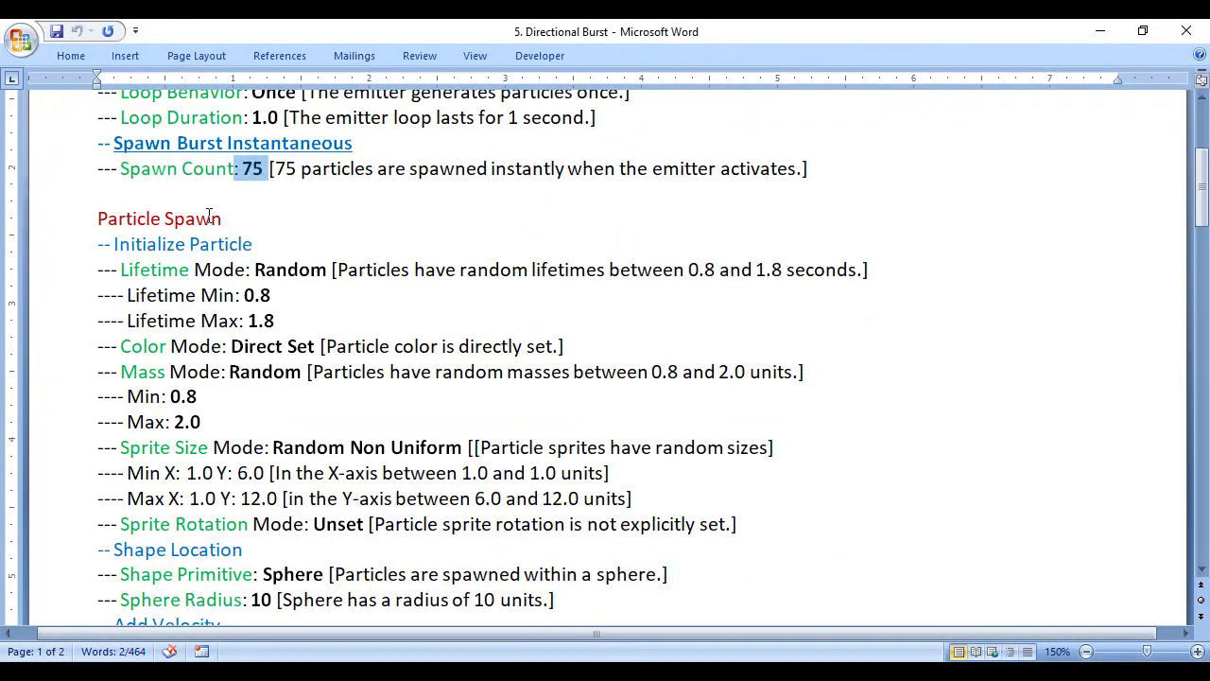
{"action": "left_click_drag", "start_coordinate": [93, 220], "coordinate": [236, 221]}
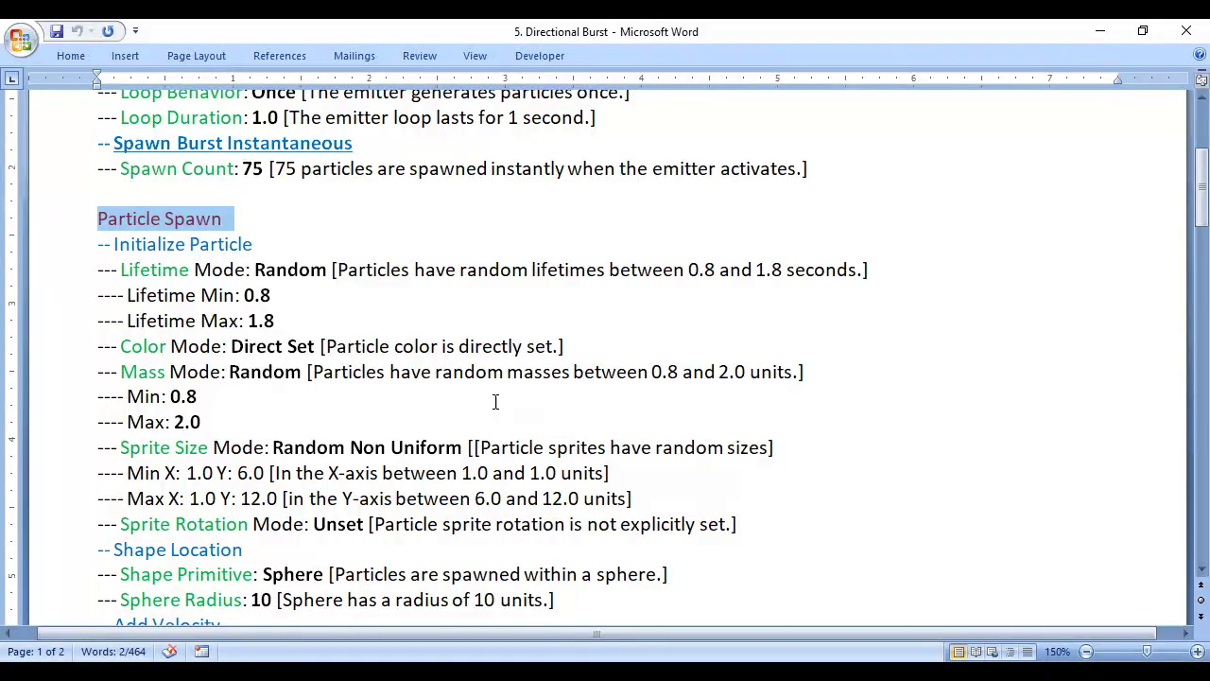
{"action": "left_click_drag", "start_coordinate": [98, 244], "coordinate": [244, 242]}
{"action": "left_click_drag", "start_coordinate": [91, 269], "coordinate": [367, 287]}
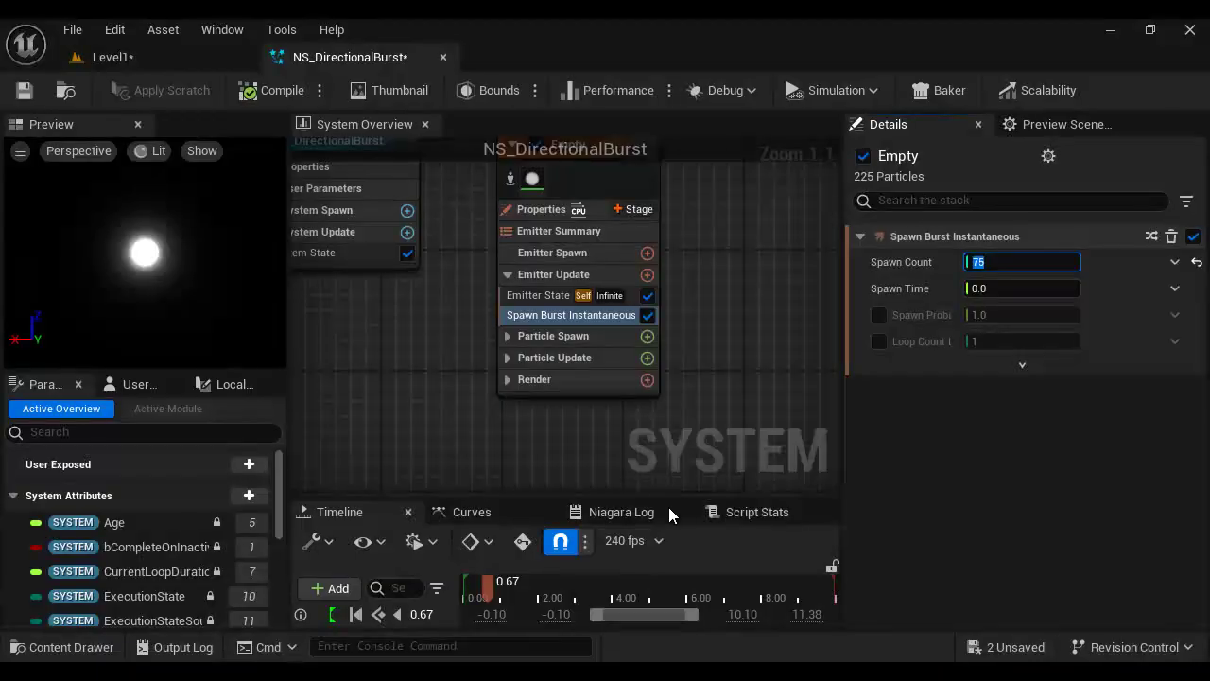
{"action": "left_click", "coordinate": [509, 335]}
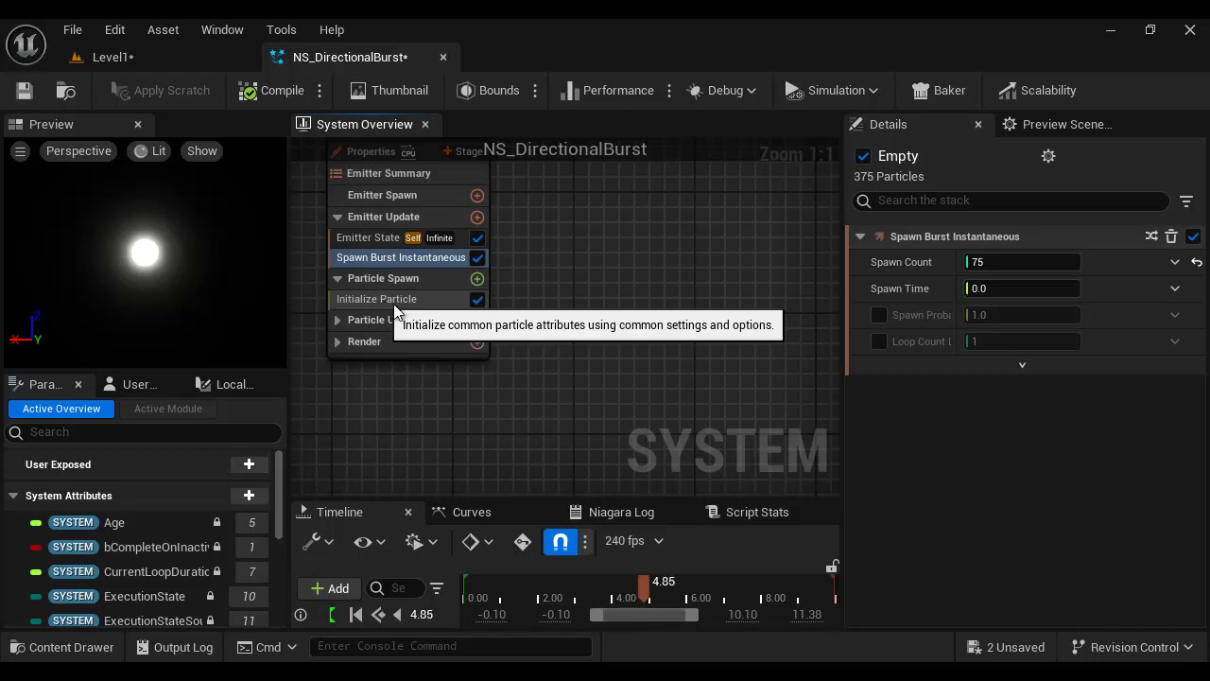
{"action": "left_click", "coordinate": [407, 301]}
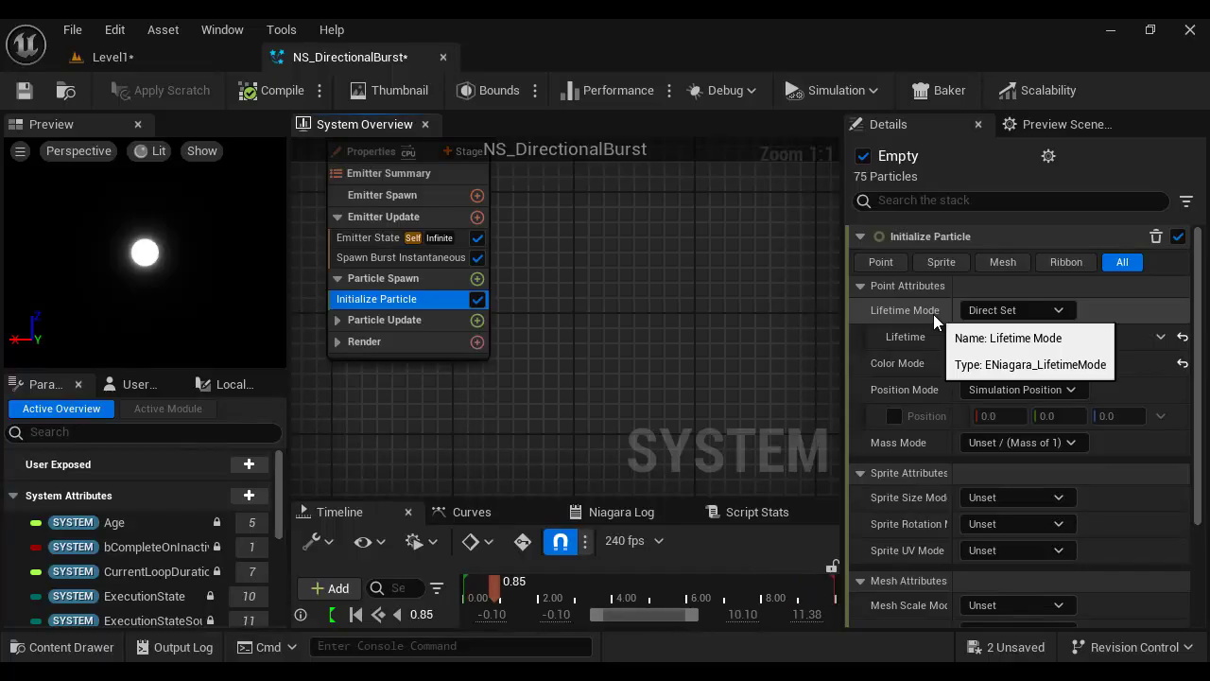
{"action": "left_click", "coordinate": [1059, 312]}
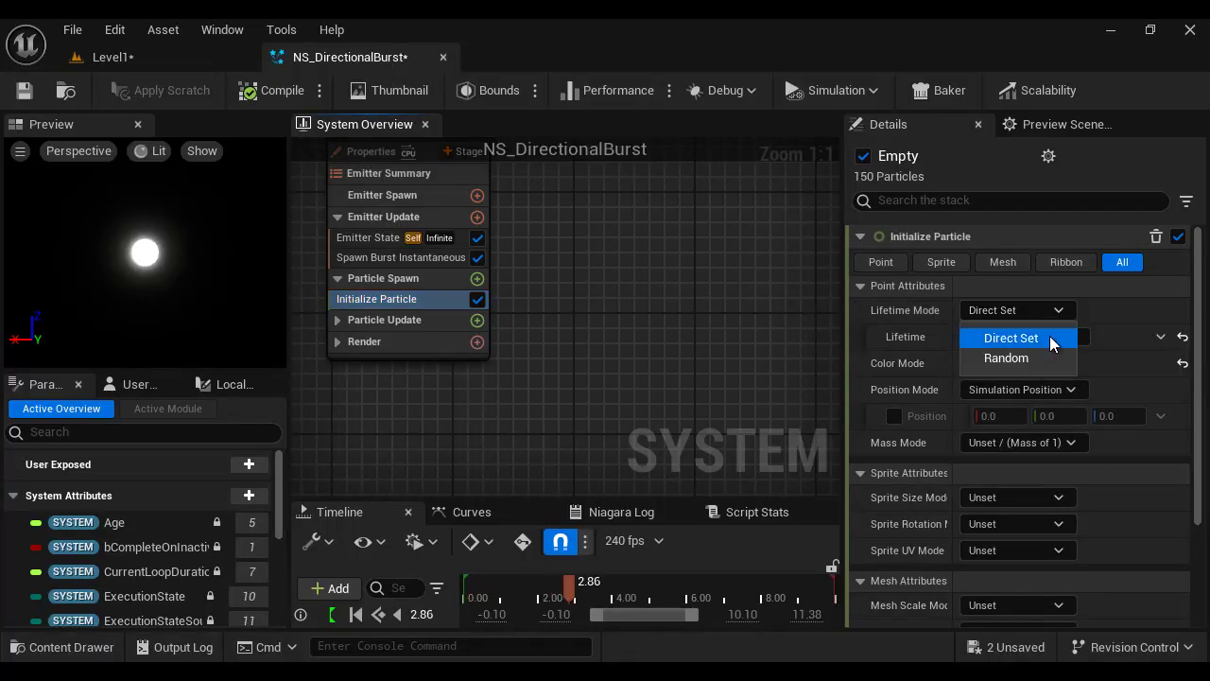
{"action": "left_click", "coordinate": [1006, 357]}
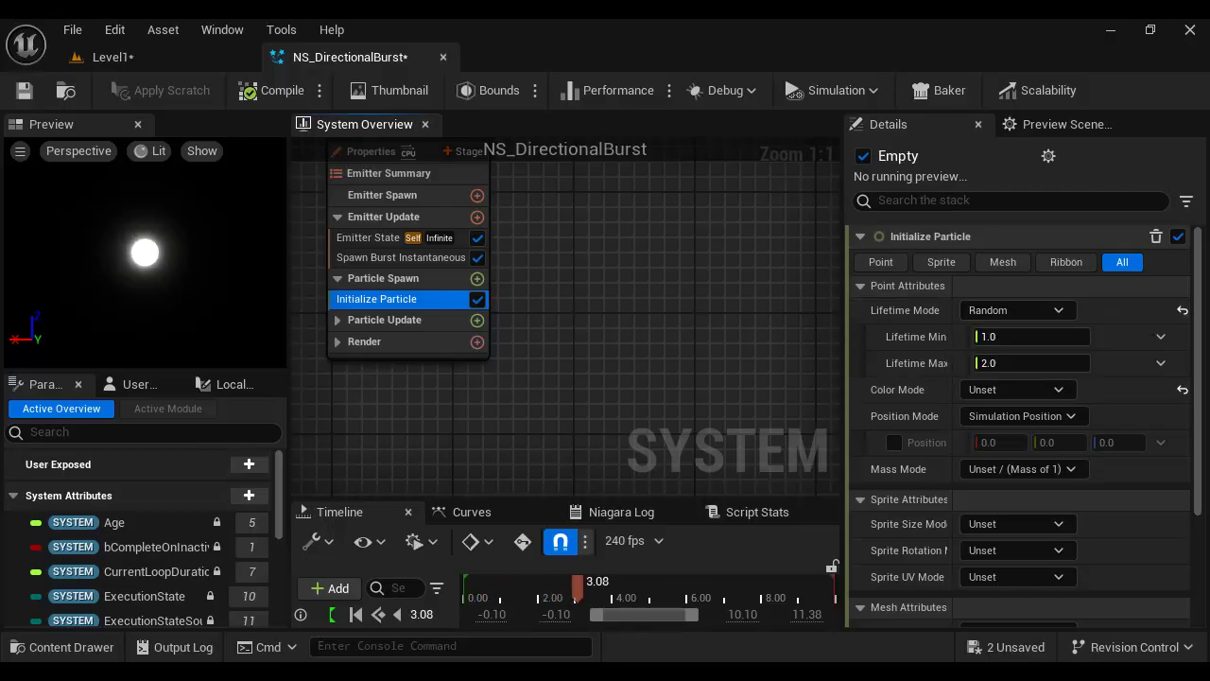
Check the lifetime limits in Word, and set Lifetime Min to 0.8 and Lifetime Max to 1.8 in Unreal Editor.
{"action": "left_click", "coordinate": [908, 608]}
{"action": "left_click_drag", "start_coordinate": [243, 299], "coordinate": [295, 320]}
{"action": "key", "text": "alt+Tab"}
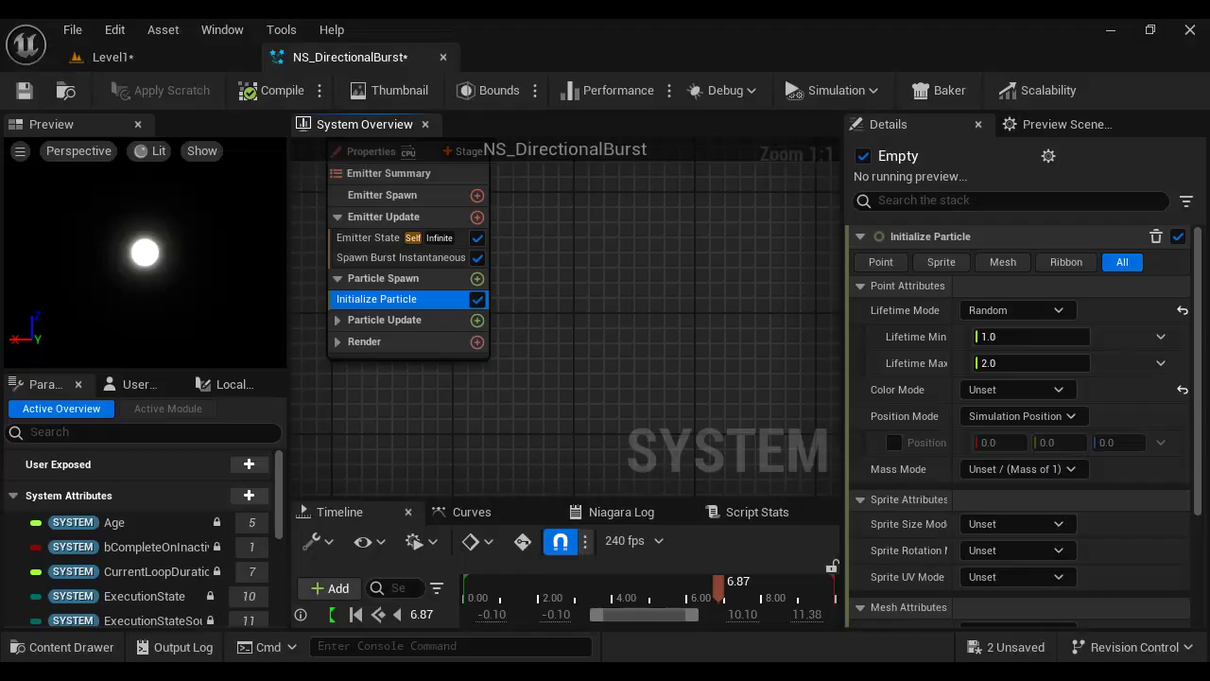
{"action": "left_click", "coordinate": [1023, 338]}
{"action": "type", "text": "0.8"}
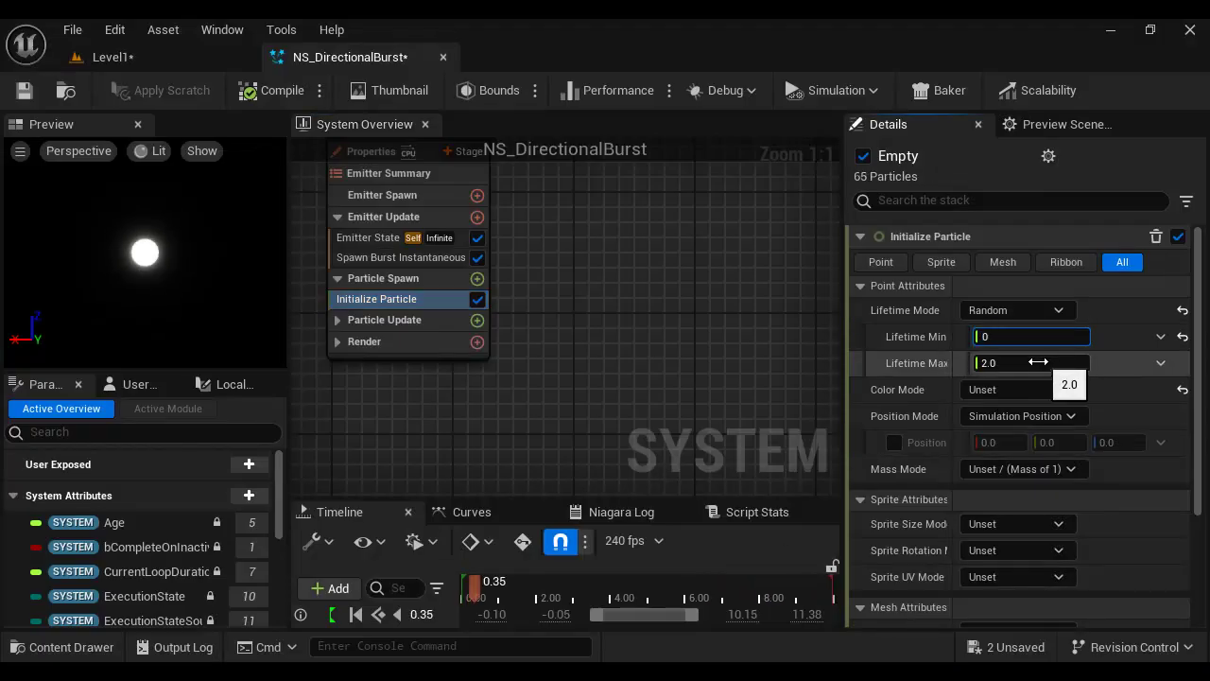
{"action": "left_click", "coordinate": [1006, 362]}
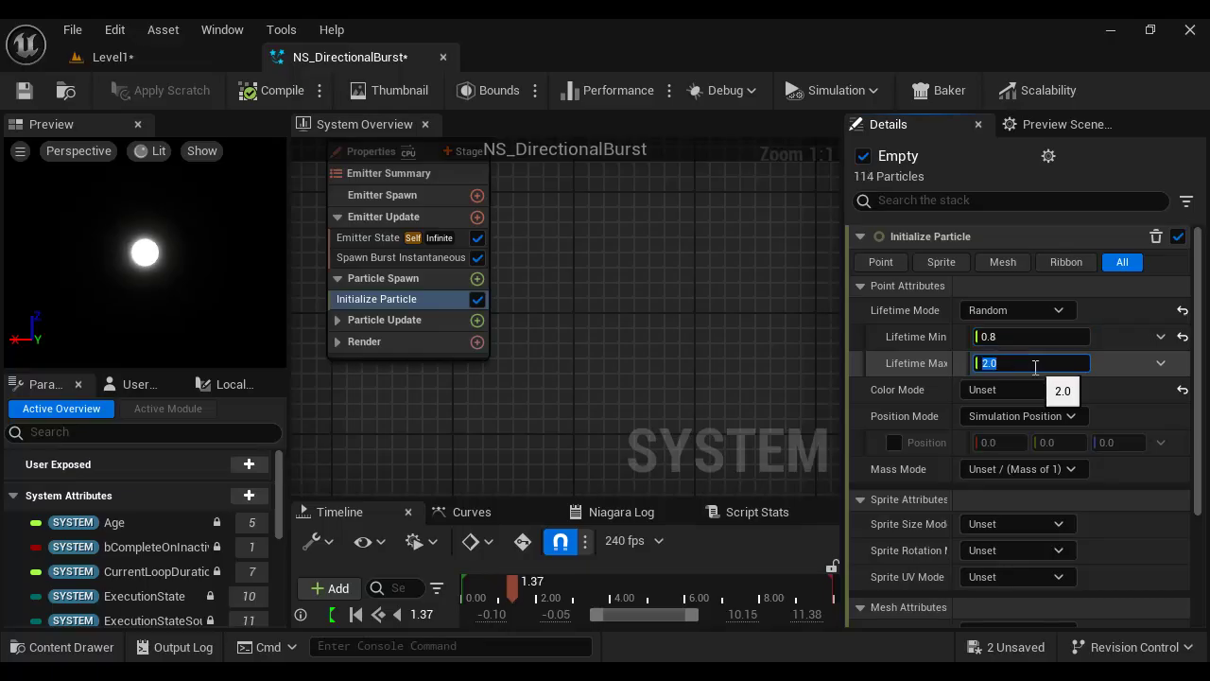
{"action": "type", "text": "1"}
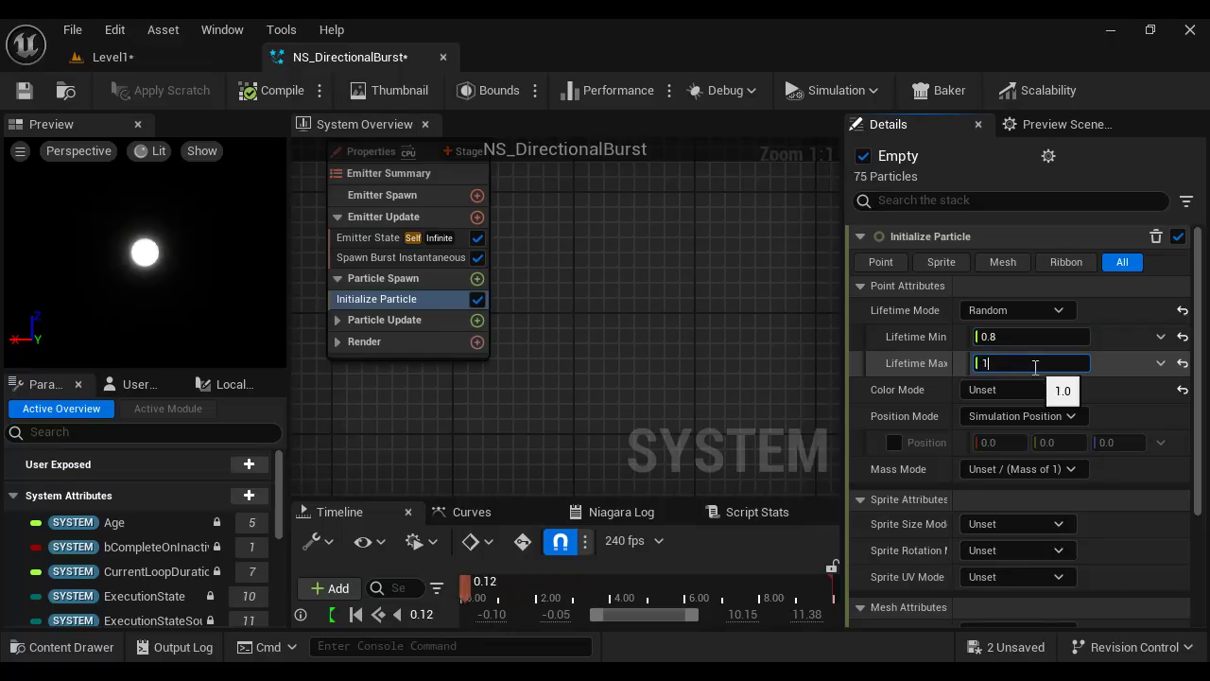
{"action": "type", "text": ".8"}
{"action": "key", "text": "Return"}
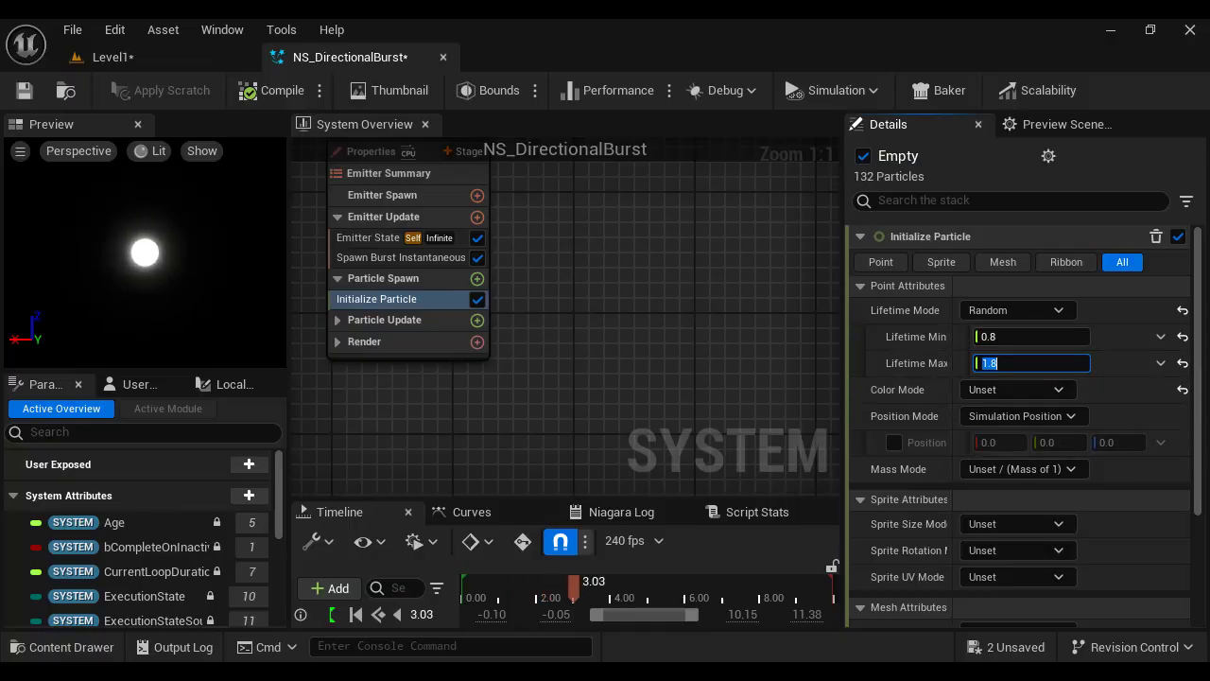
Read the explanation of random particle lifetimes in Word's Directional Burst notes, including the minimum and maximum lines.
{"action": "mouse_move", "coordinate": [528, 672]}
{"action": "left_click", "coordinate": [903, 568]}
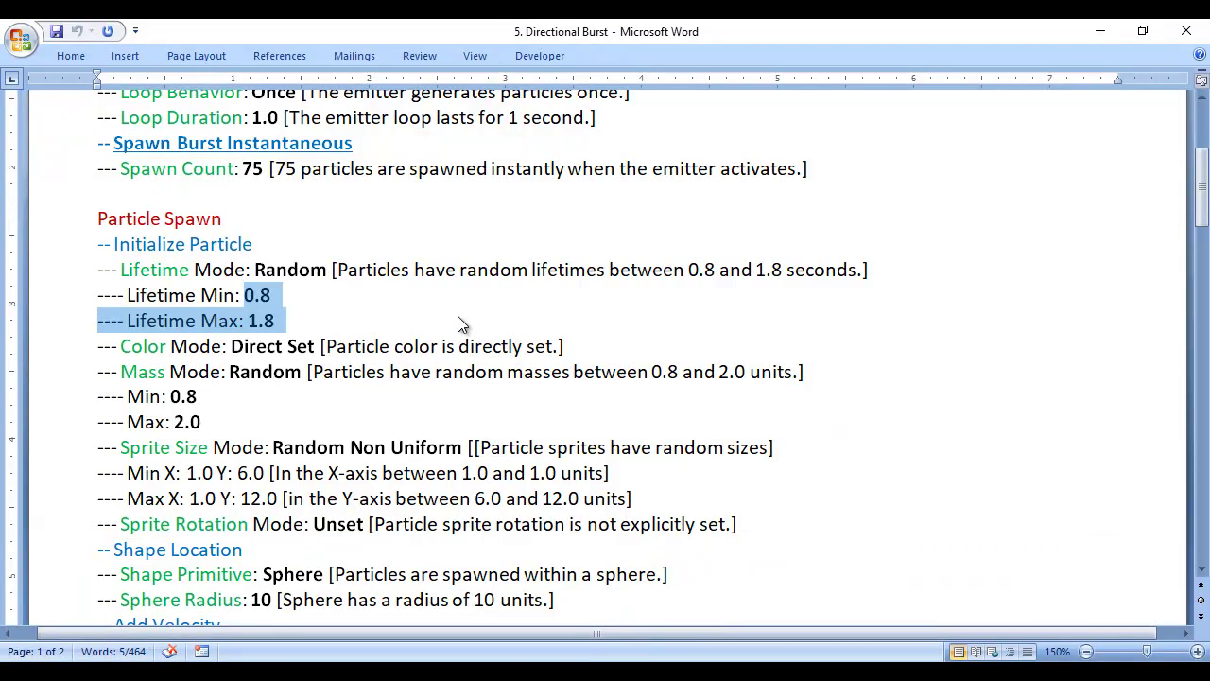
{"action": "left_click_drag", "start_coordinate": [342, 272], "coordinate": [872, 274]}
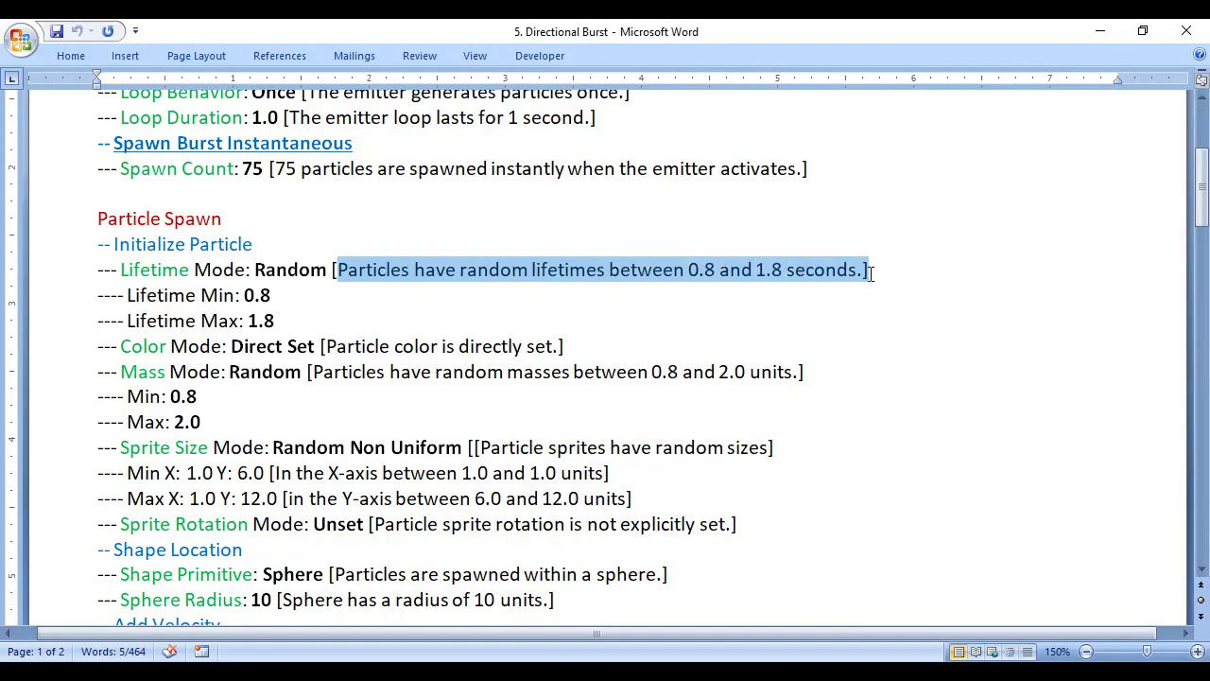
{"action": "left_click", "coordinate": [824, 326]}
{"action": "left_click_drag", "start_coordinate": [689, 272], "coordinate": [684, 272]}
{"action": "left_click", "coordinate": [788, 304]}
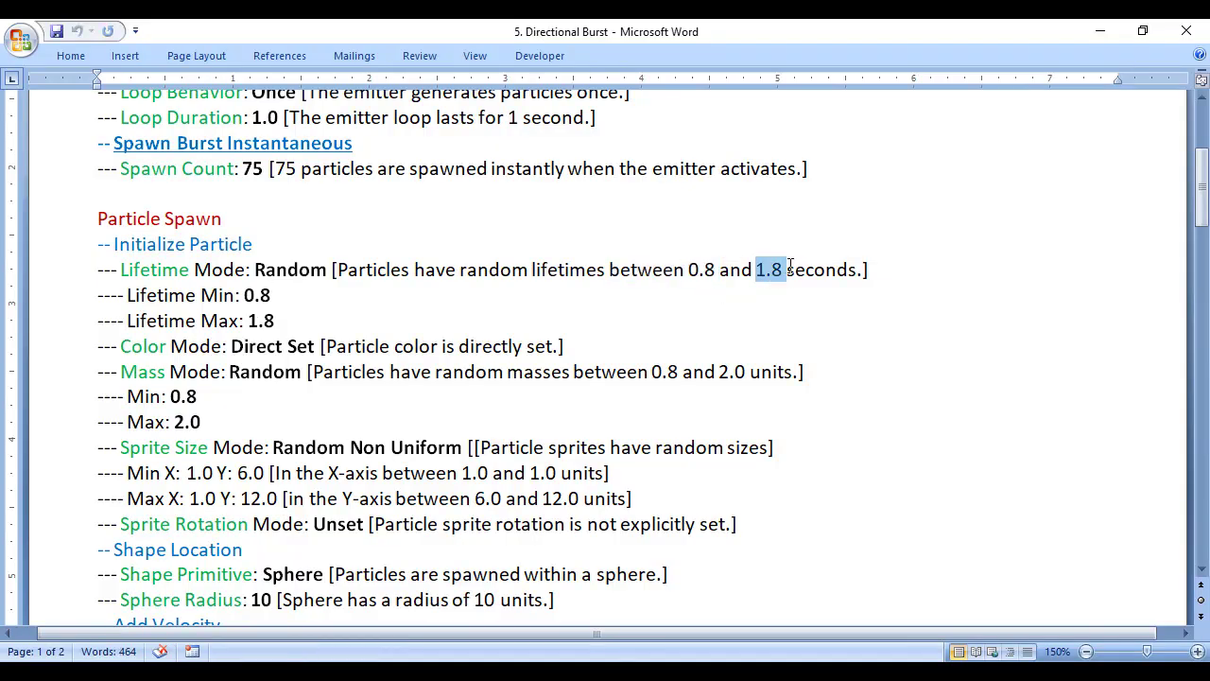
{"action": "left_click_drag", "start_coordinate": [788, 269], "coordinate": [874, 271]}
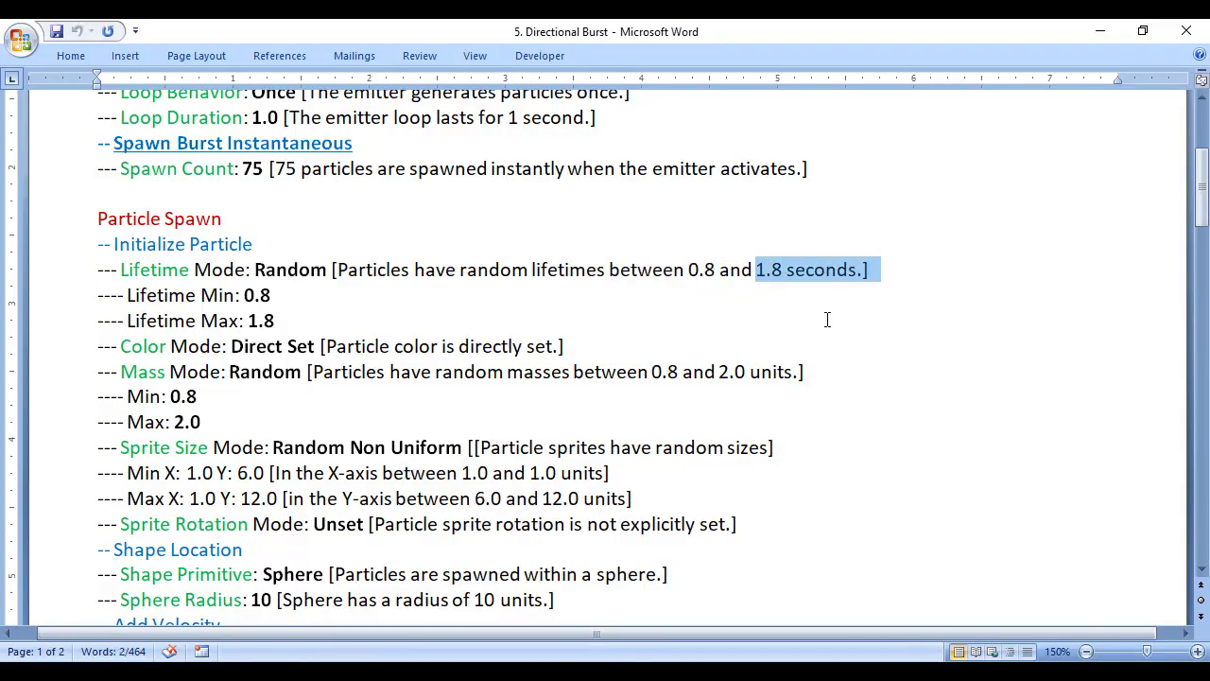
{"action": "left_click", "coordinate": [309, 320]}
{"action": "left_click_drag", "start_coordinate": [310, 319], "coordinate": [97, 271]}
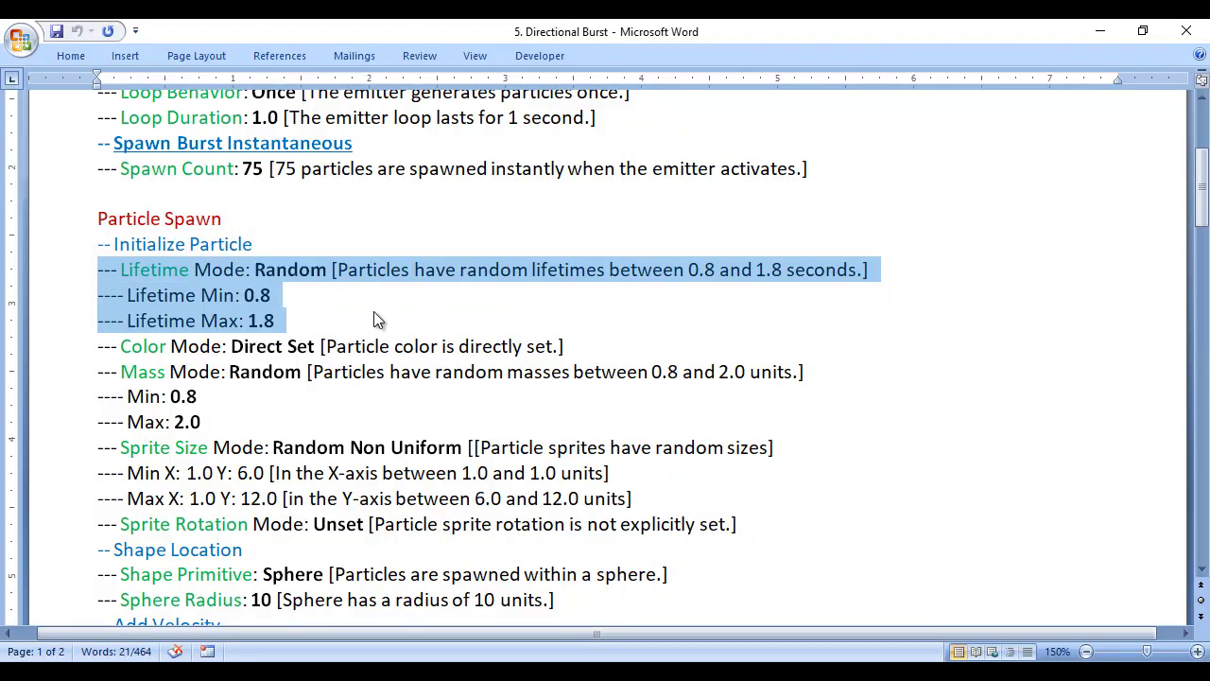
Read the Color Mode line in Word, then set Color Mode to Direct Set with orange, sRGB hex FFA800FF, in Unreal Editor.
{"action": "left_click_drag", "start_coordinate": [97, 348], "coordinate": [343, 350]}
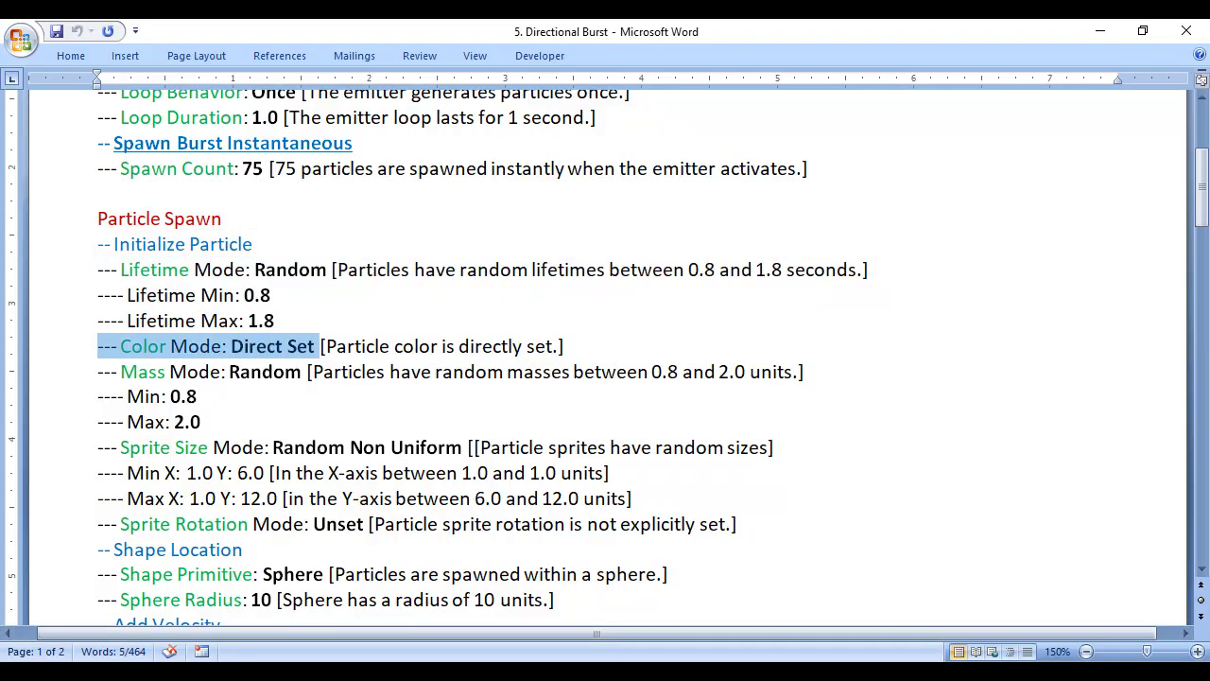
{"action": "left_click", "coordinate": [624, 676]}
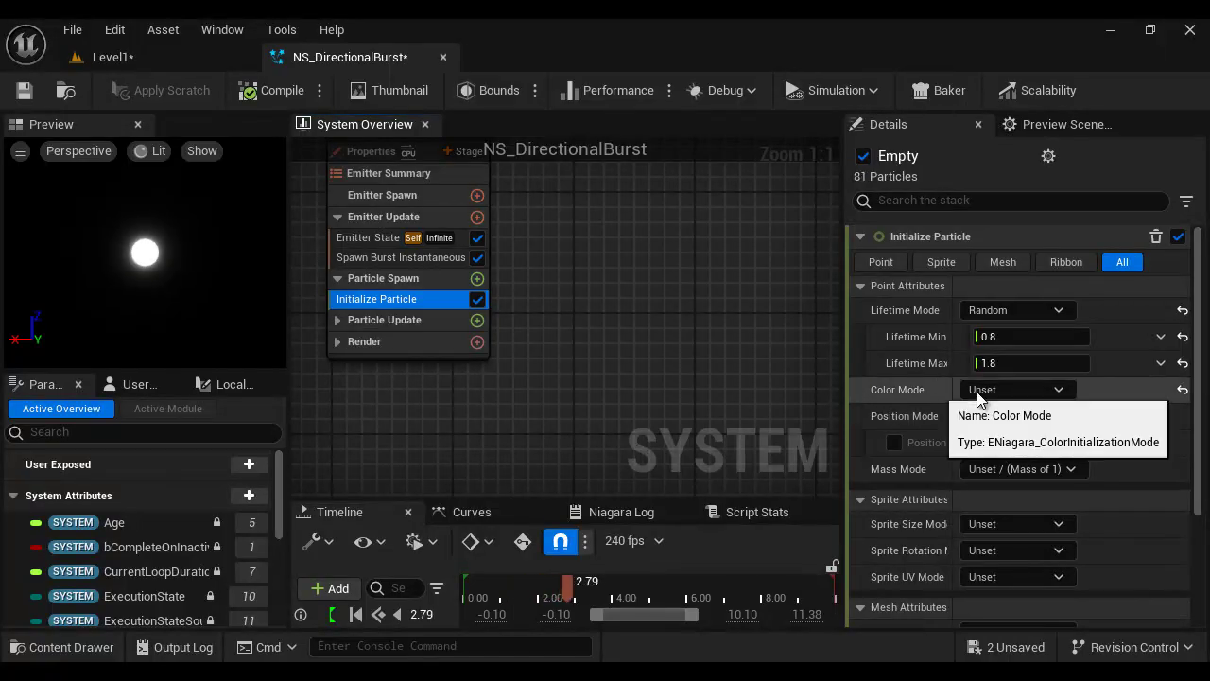
{"action": "left_click", "coordinate": [1007, 390]}
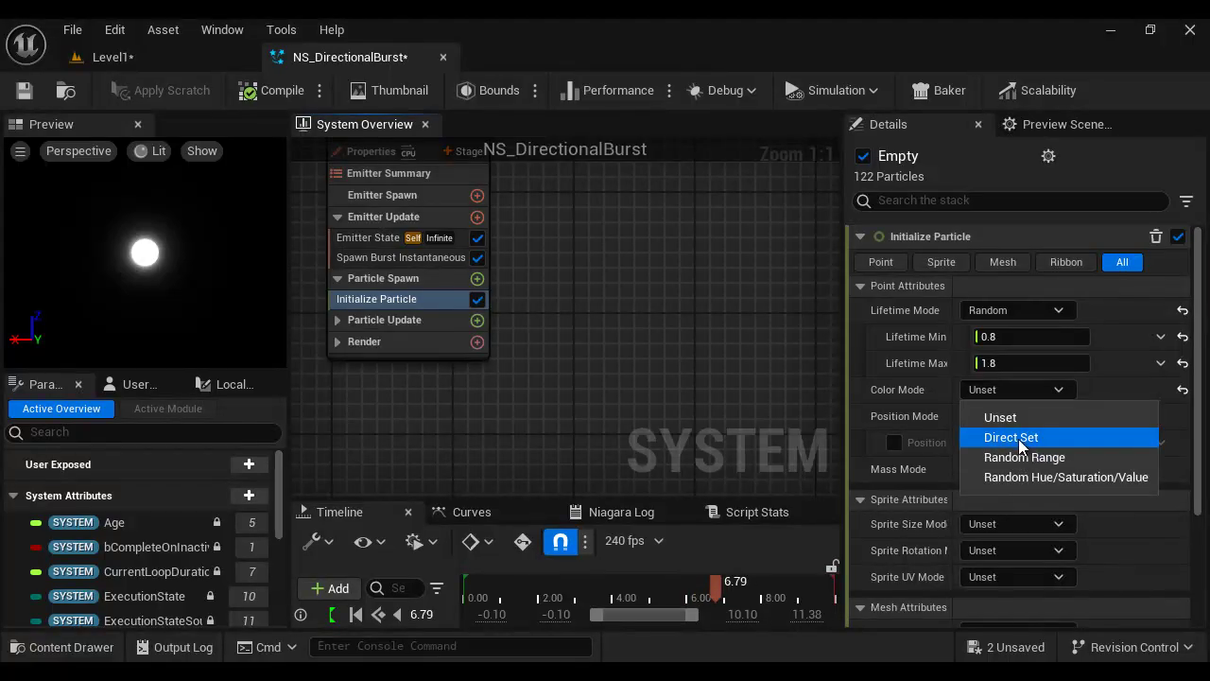
{"action": "left_click", "coordinate": [1025, 436]}
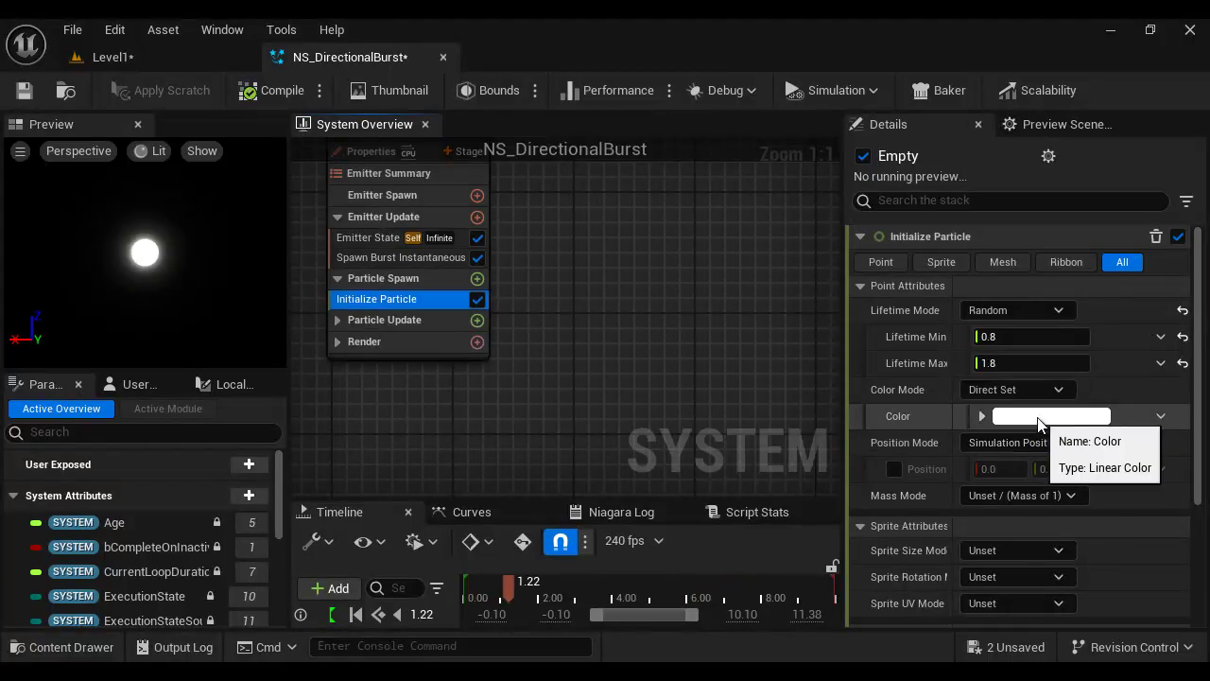
{"action": "left_click", "coordinate": [1034, 421]}
{"action": "left_click_drag", "start_coordinate": [752, 319], "coordinate": [817, 354]}
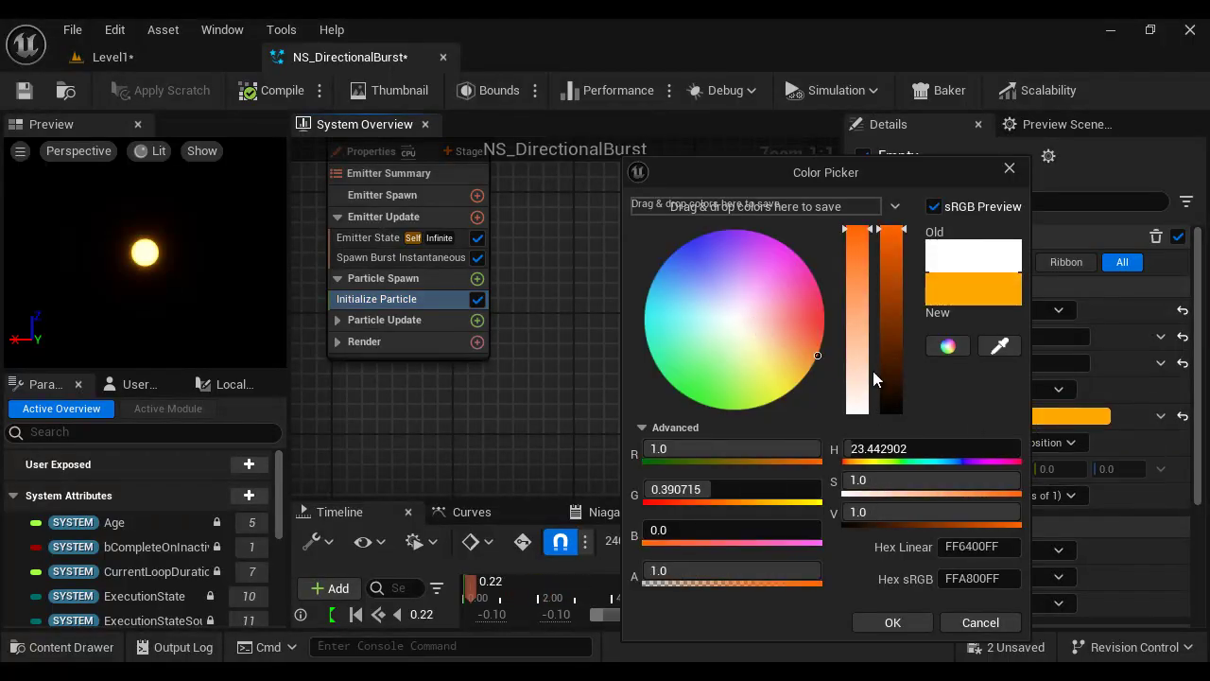
{"action": "left_click", "coordinate": [892, 622]}
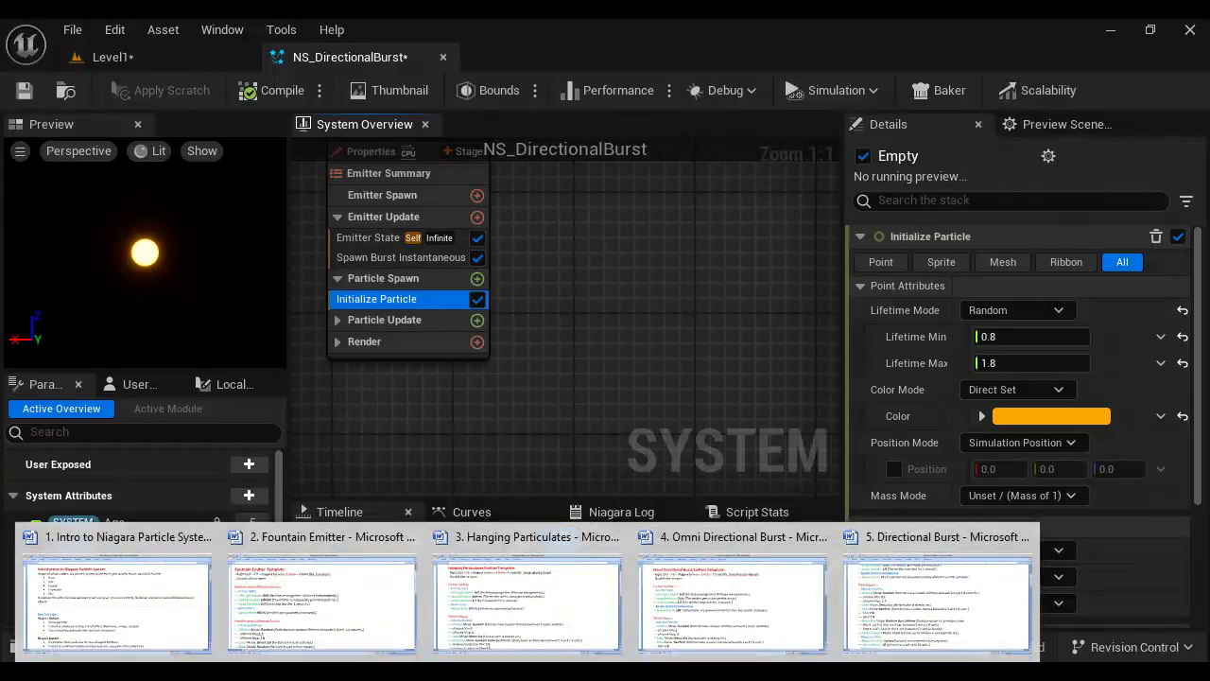
Read the Mass Mode lines in Word and set Initialize Particle's Mass Mode to Random in Unreal Editor.
{"action": "left_click", "coordinate": [943, 592]}
{"action": "left_click_drag", "start_coordinate": [94, 372], "coordinate": [806, 372]}
{"action": "left_click", "coordinate": [424, 427]}
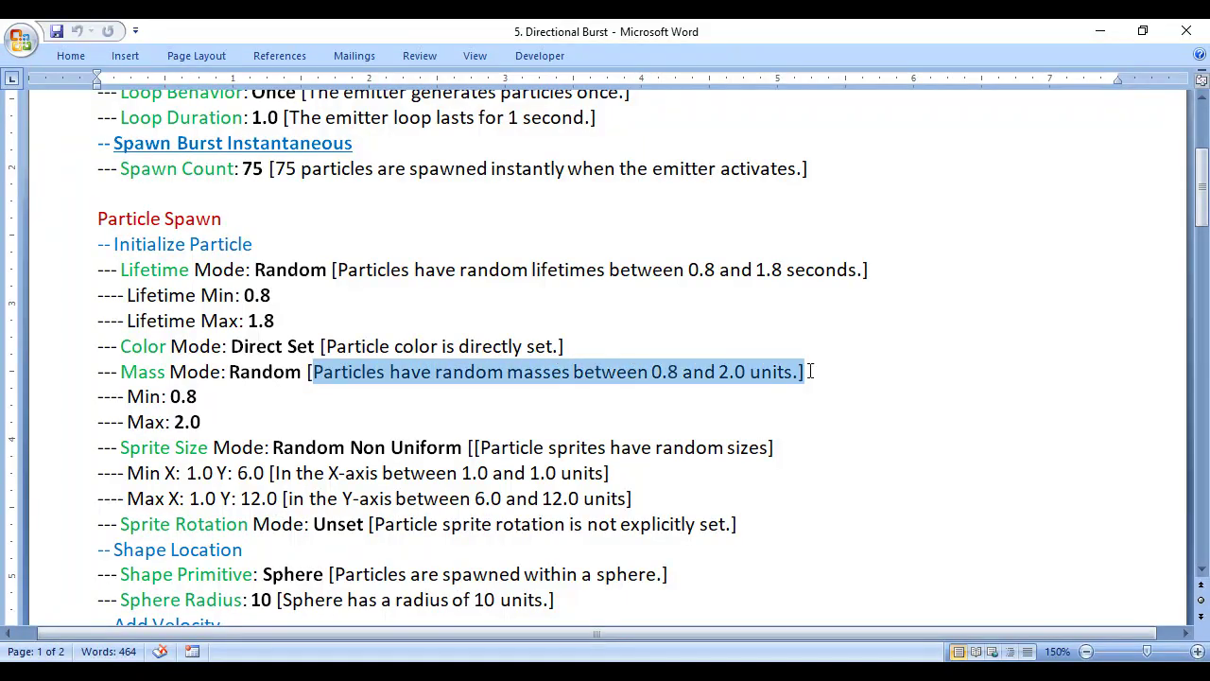
{"action": "left_click", "coordinate": [762, 393]}
{"action": "left_click_drag", "start_coordinate": [576, 372], "coordinate": [790, 372]}
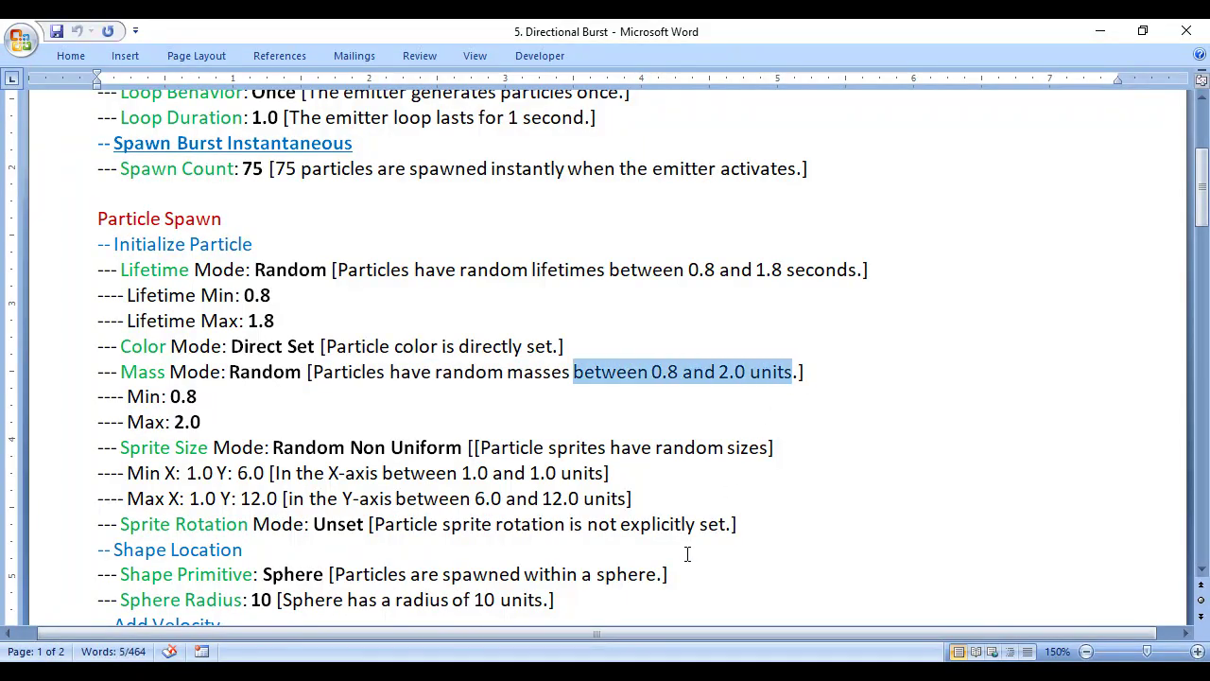
{"action": "left_click", "coordinate": [631, 673]}
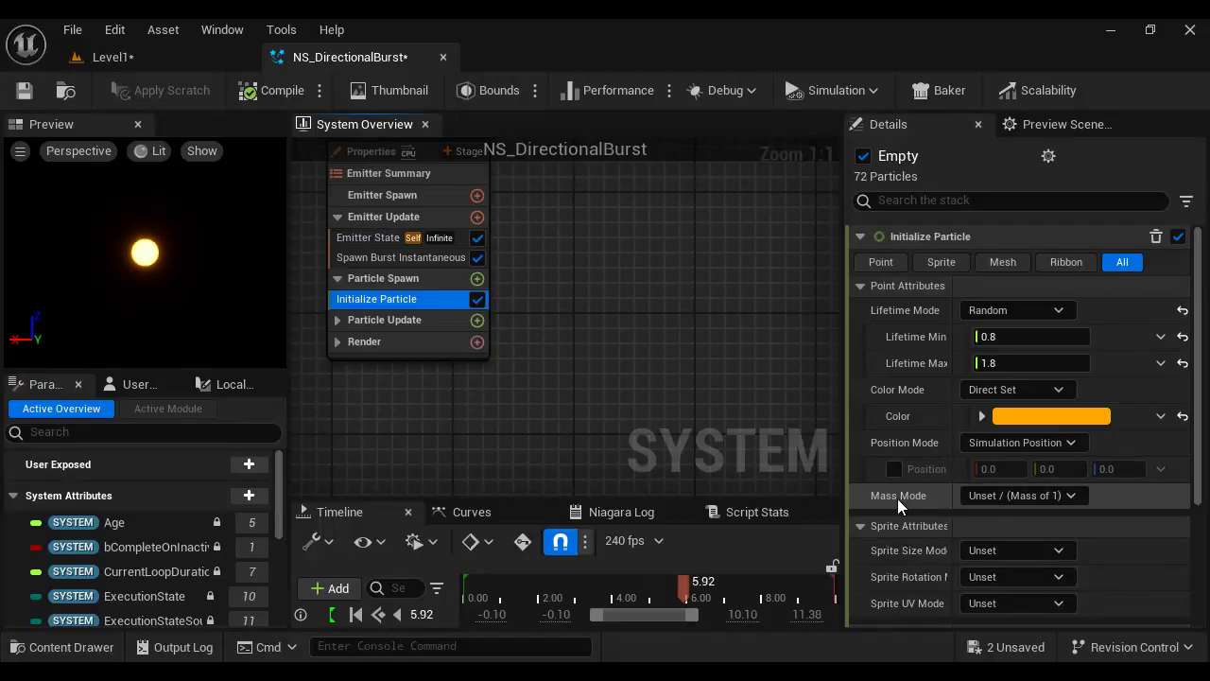
{"action": "left_click", "coordinate": [1026, 495]}
{"action": "left_click", "coordinate": [1011, 568]}
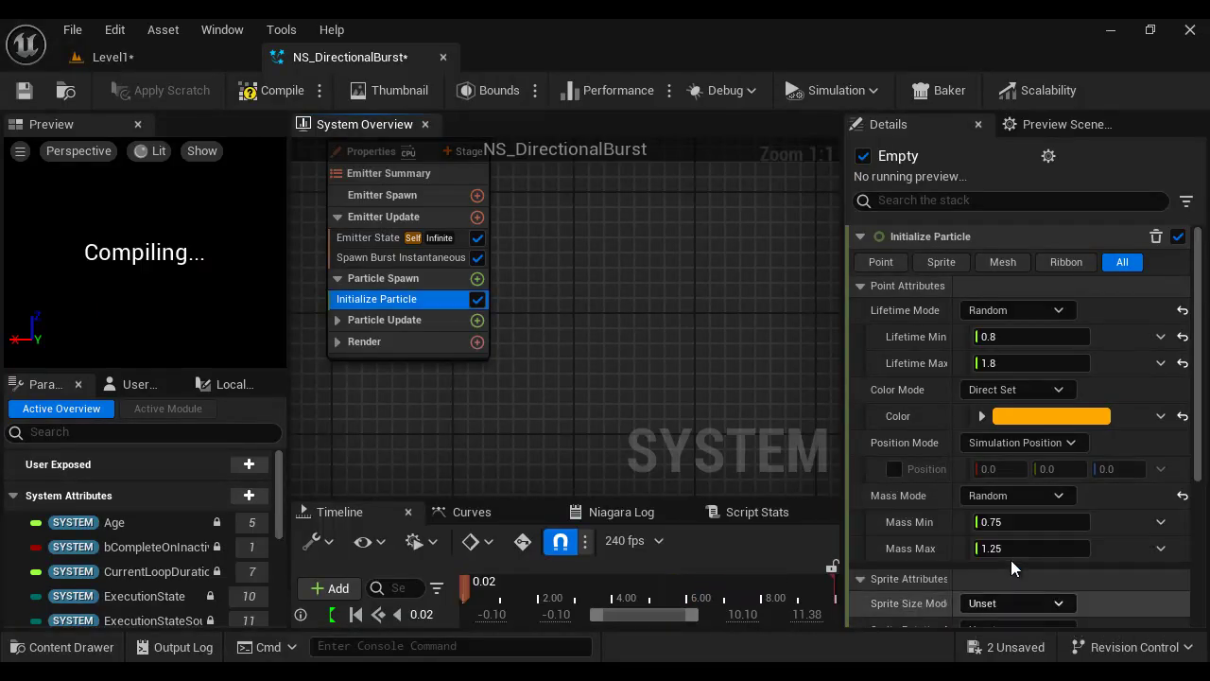
Set Initialize Particle's Mass Min to 0.8 and Mass Max to 2.0.
{"action": "left_click", "coordinate": [1035, 522]}
{"action": "type", "text": "0.8"}
{"action": "key", "text": "Return"}
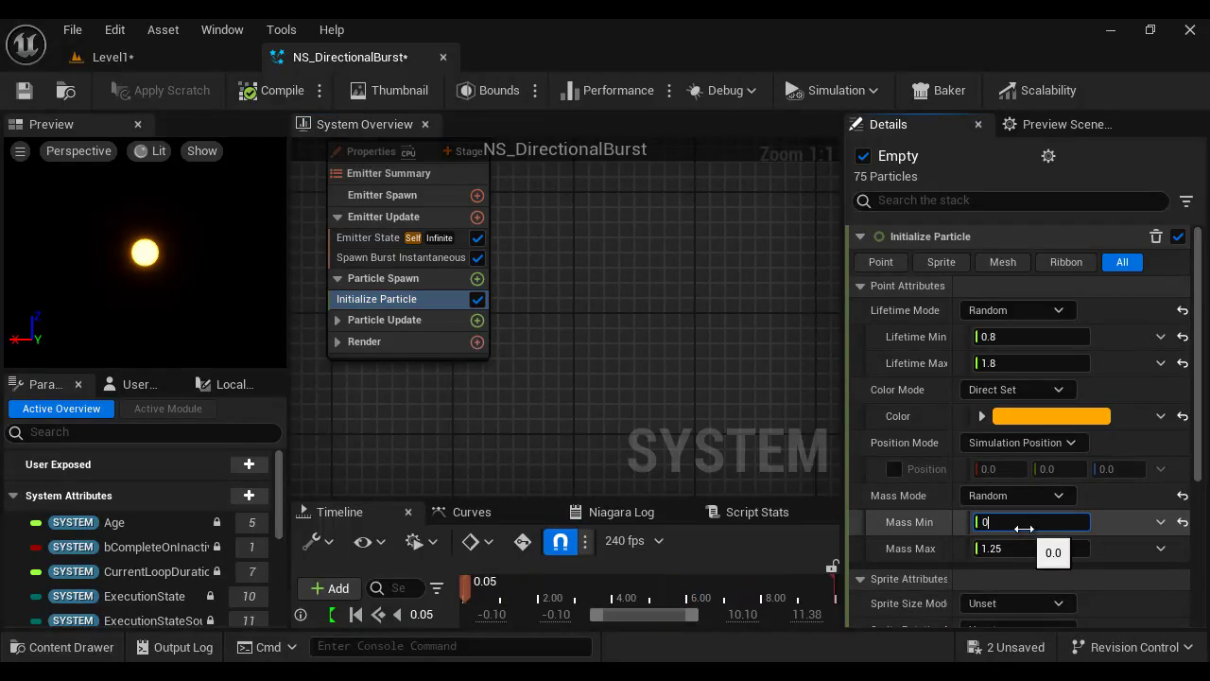
{"action": "left_click", "coordinate": [1026, 547]}
{"action": "type", "text": "2.0"}
{"action": "key", "text": "Return"}
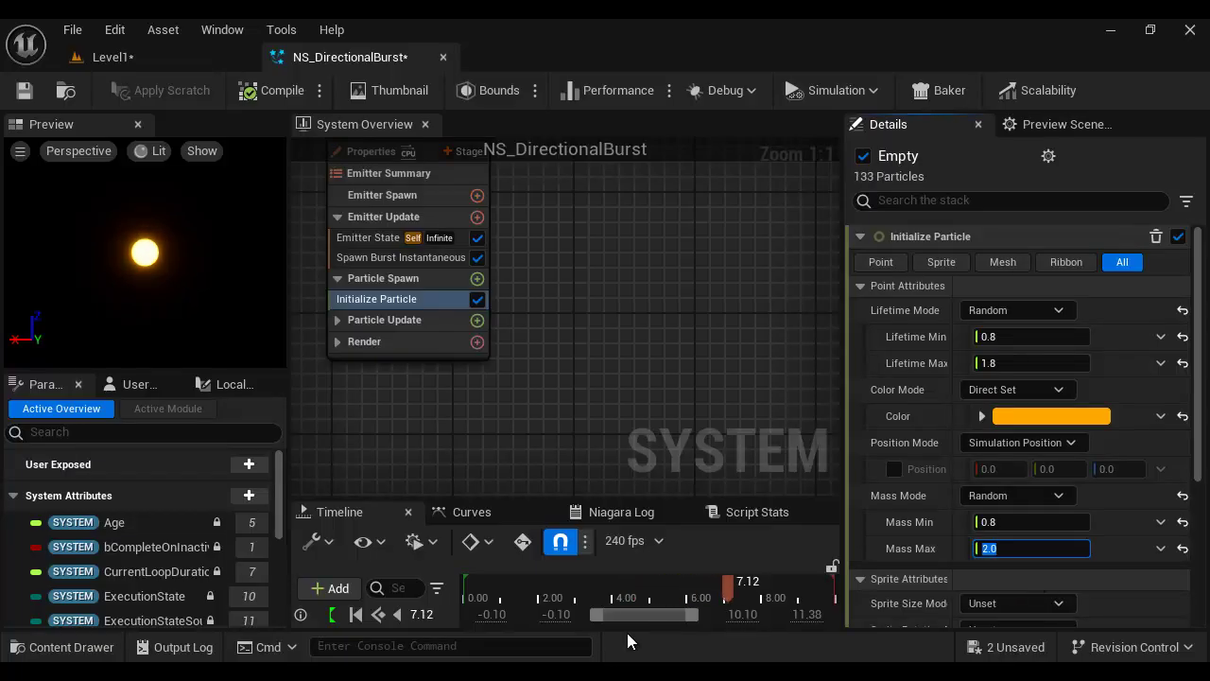
Read the Sprite Size Mode line in Word, then set Initialize Particle's Sprite Size Mode to Random Non-Uniform in Unreal Editor.
{"action": "key", "text": "alt+Tab"}
{"action": "key", "text": "Tab"}
{"action": "key", "text": "Tab"}
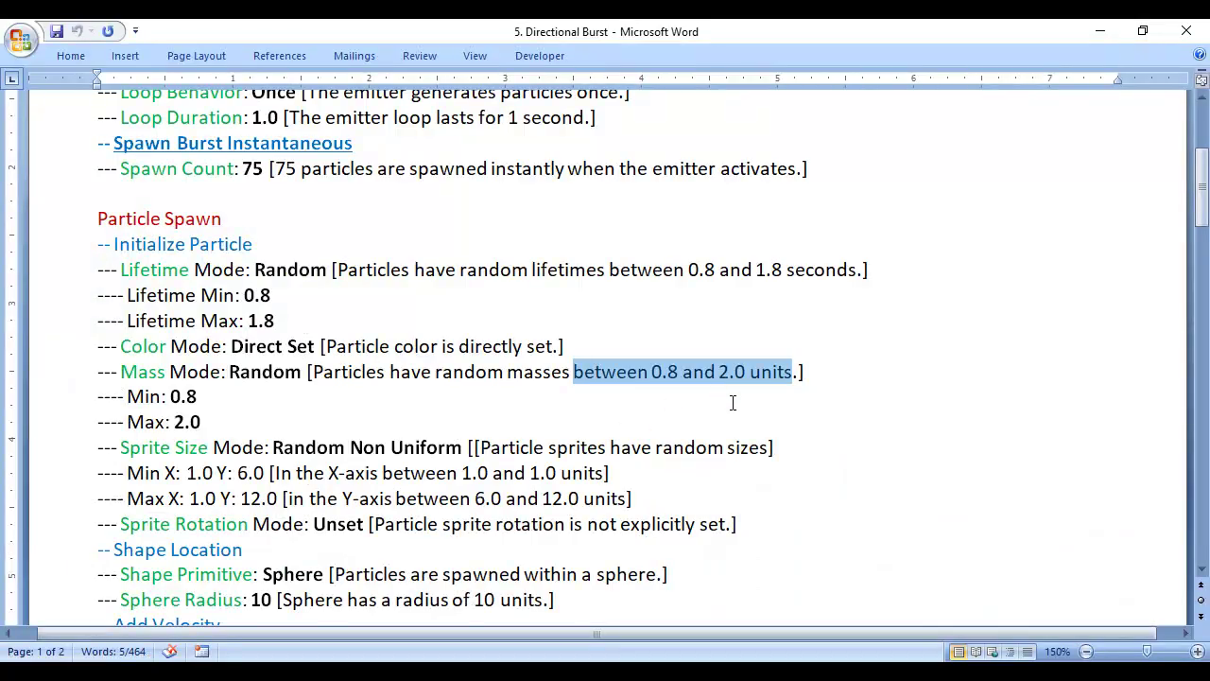
{"action": "left_click_drag", "start_coordinate": [95, 243], "coordinate": [441, 243]}
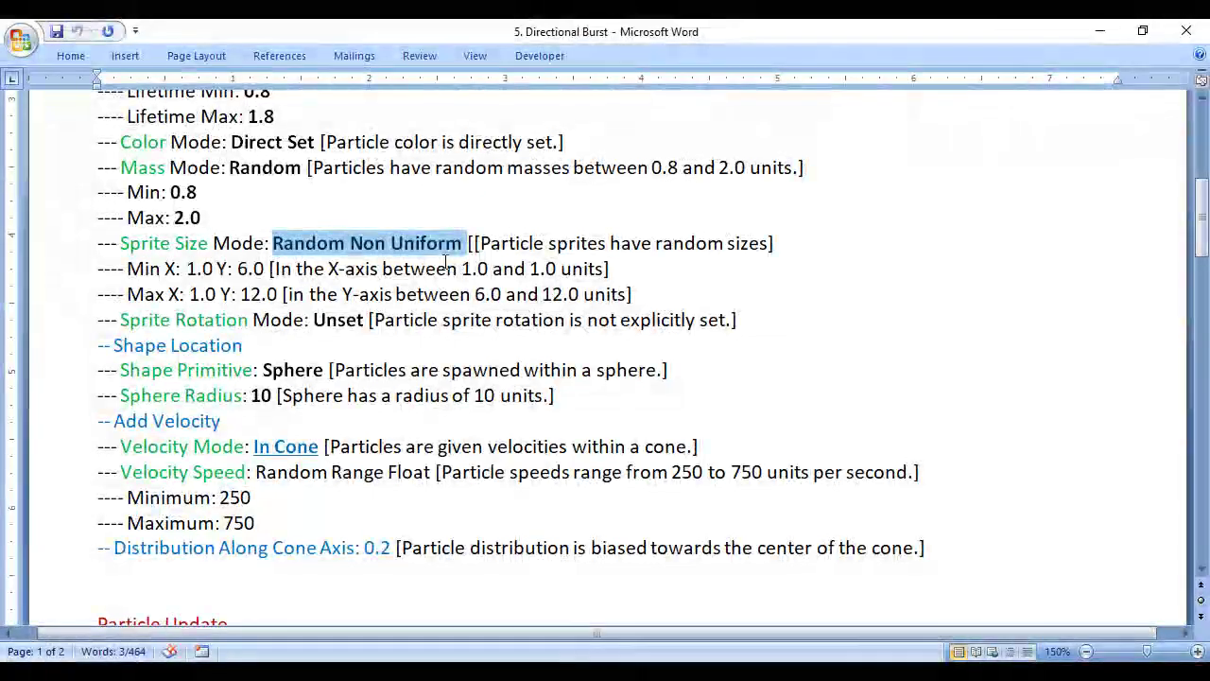
{"action": "key", "text": "alt+Tab"}
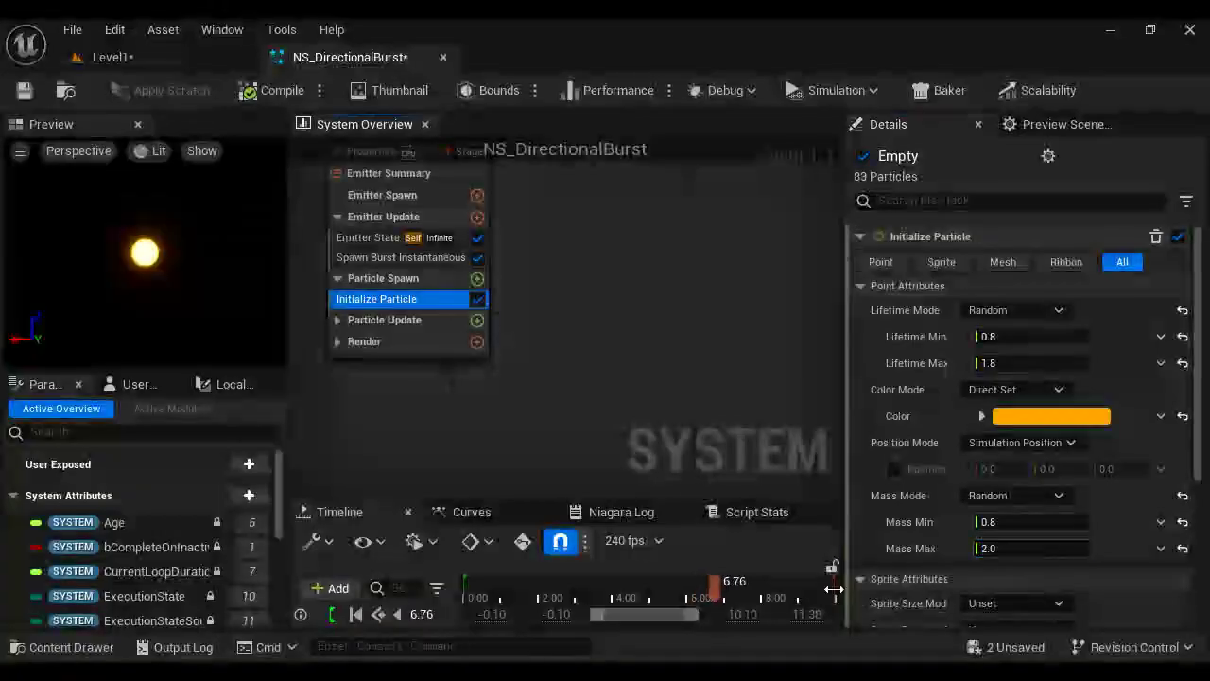
{"action": "scroll", "coordinate": [1108, 511], "scroll_direction": "down", "scroll_amount": 3}
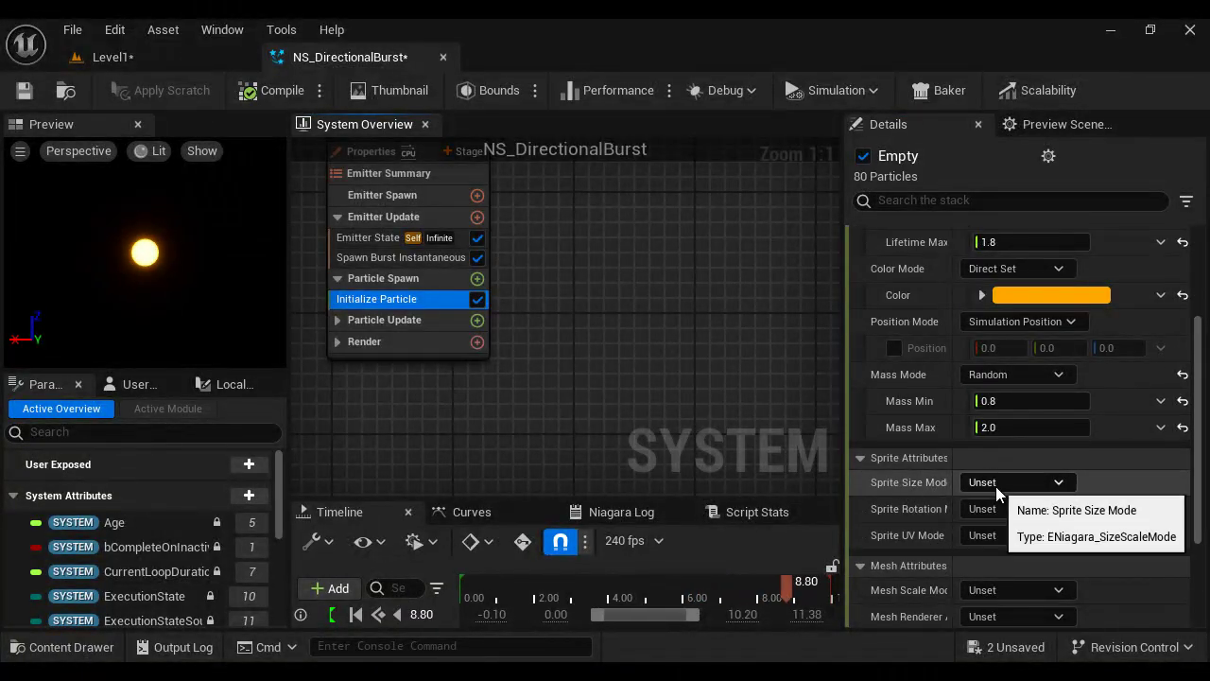
{"action": "left_click_drag", "start_coordinate": [827, 499], "coordinate": [776, 498]}
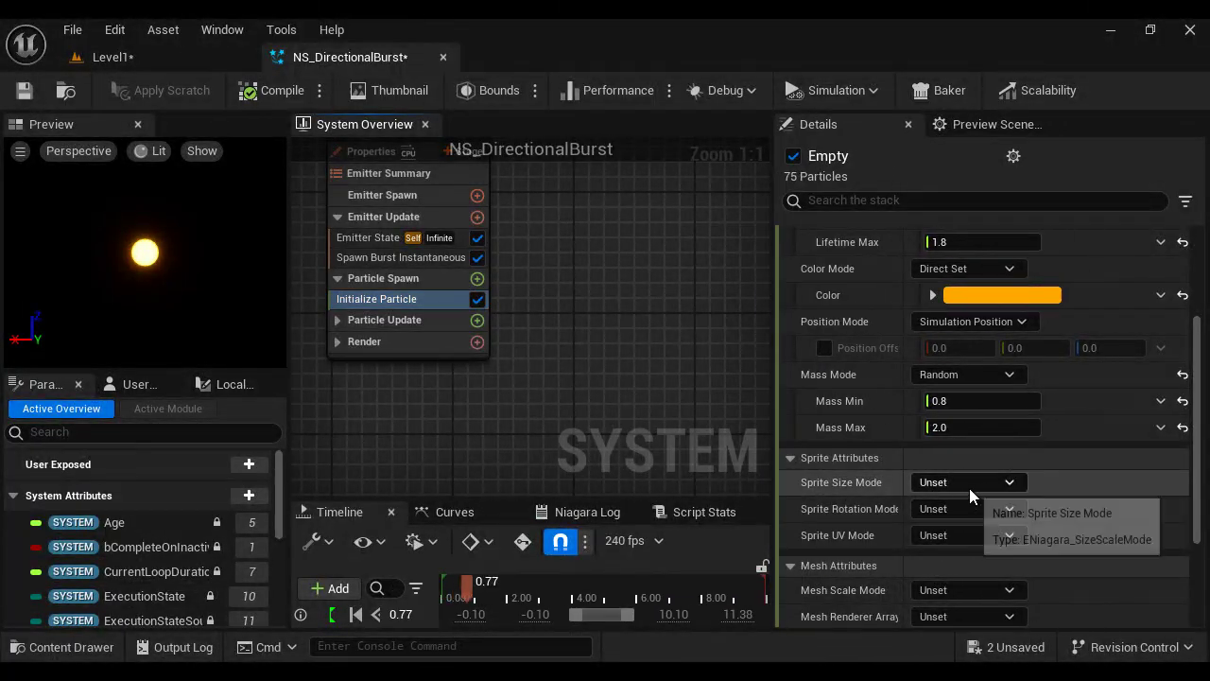
{"action": "left_click", "coordinate": [982, 483]}
{"action": "left_click", "coordinate": [1016, 593]}
Set Sprite Size Min to X 1.0 and Y 6.0, and Sprite Size Max to X 1.0 and Y 12.0.
{"action": "scroll", "coordinate": [1036, 501], "scroll_direction": "down", "scroll_amount": 2}
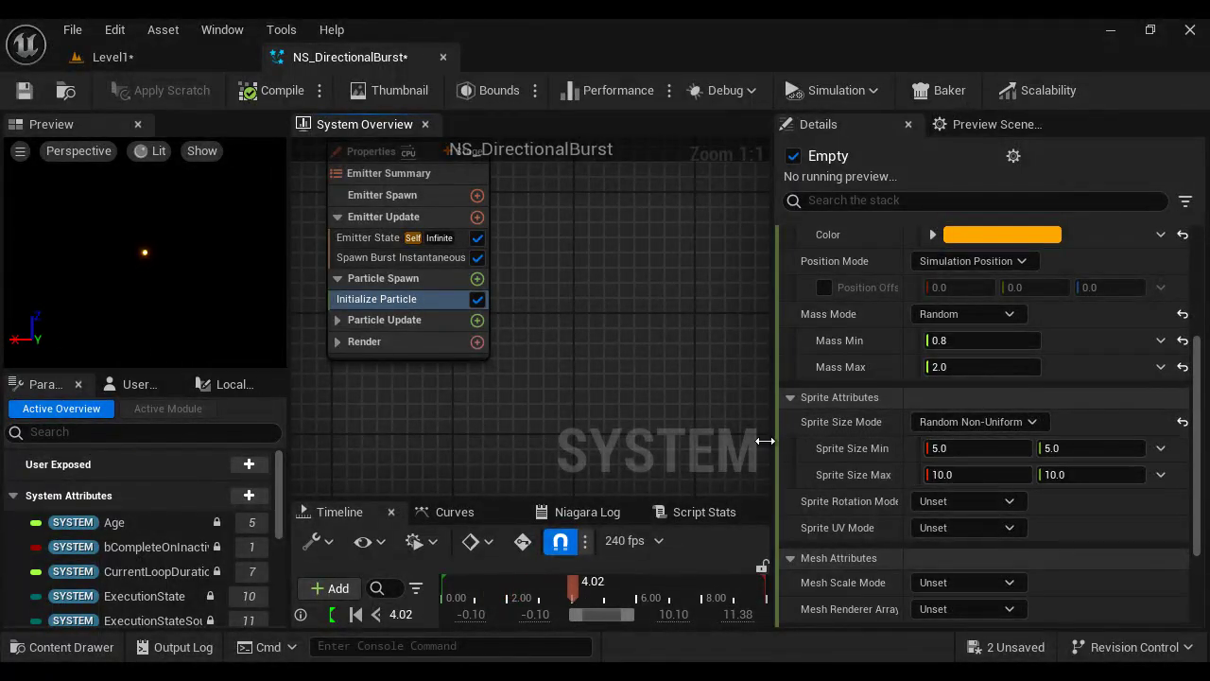
{"action": "left_click", "coordinate": [956, 449]}
{"action": "type", "text": "1"}
{"action": "left_click", "coordinate": [972, 477]}
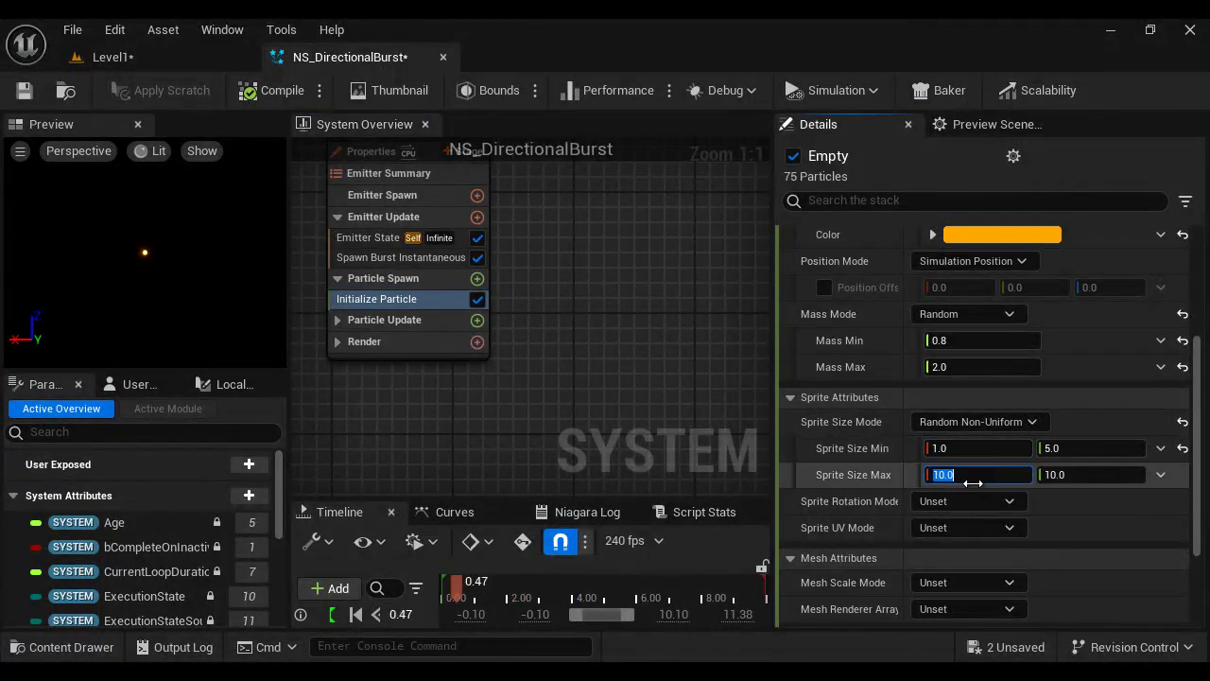
{"action": "type", "text": "1"}
{"action": "key", "text": "Return"}
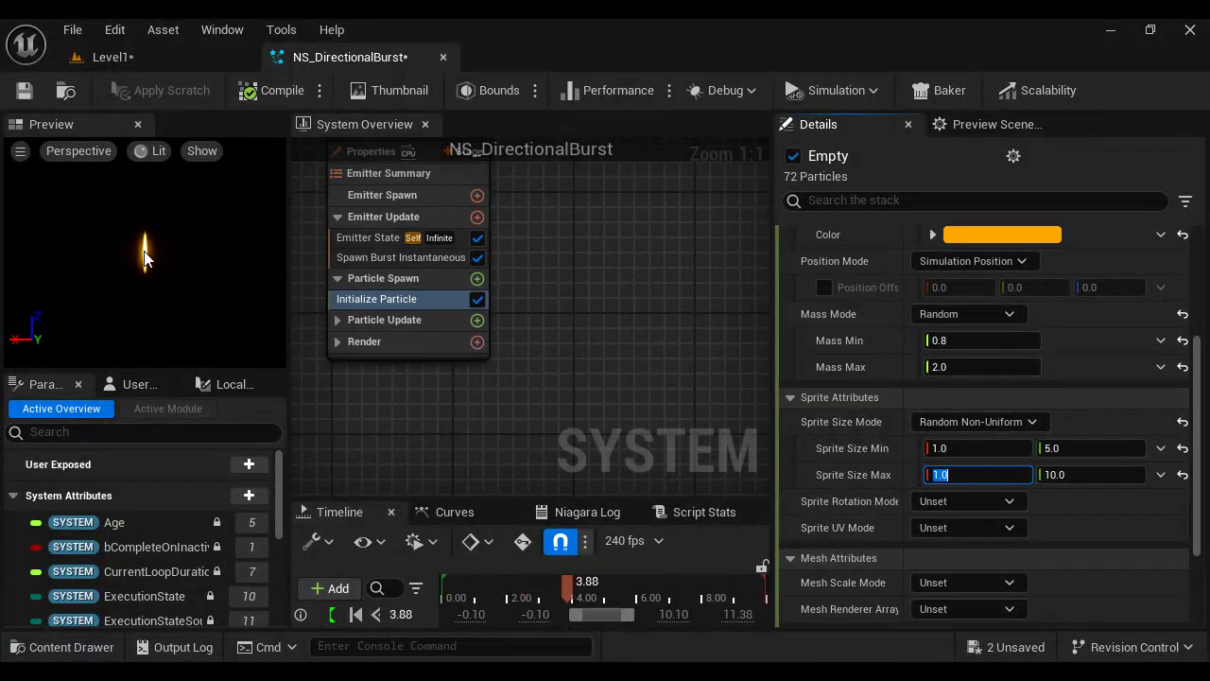
{"action": "left_click", "coordinate": [1085, 450]}
{"action": "type", "text": "6"}
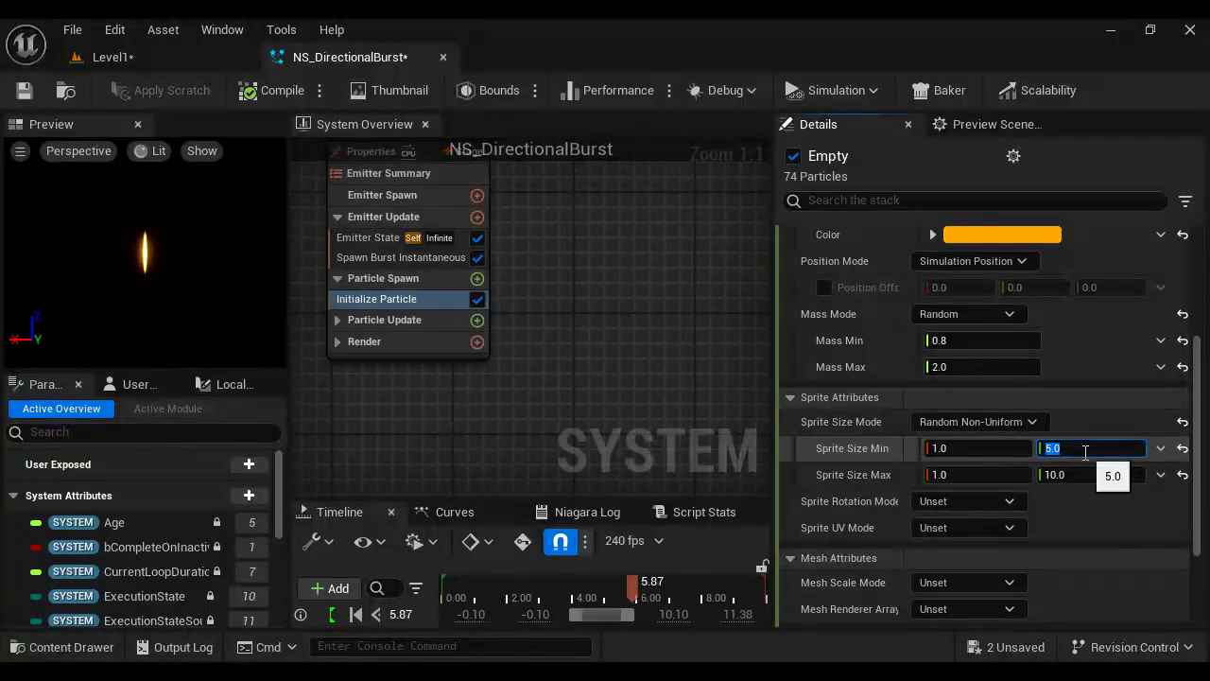
{"action": "left_click", "coordinate": [1087, 475]}
{"action": "type", "text": "1"}
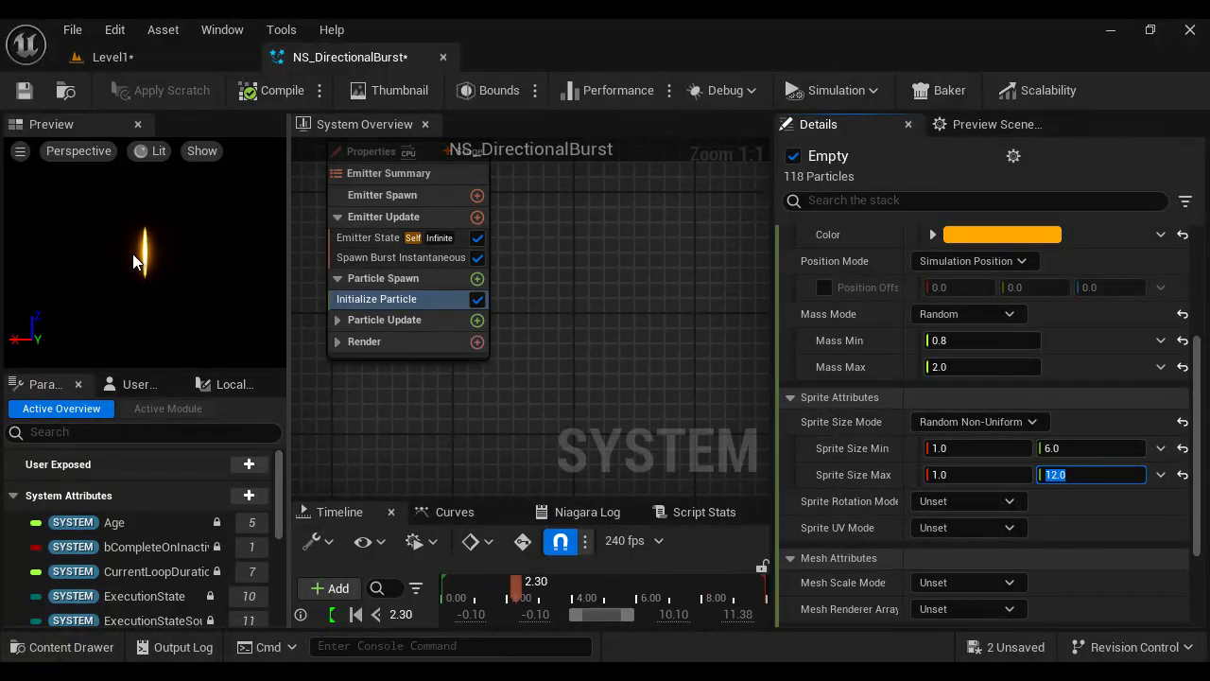
{"action": "left_click", "coordinate": [962, 444]}
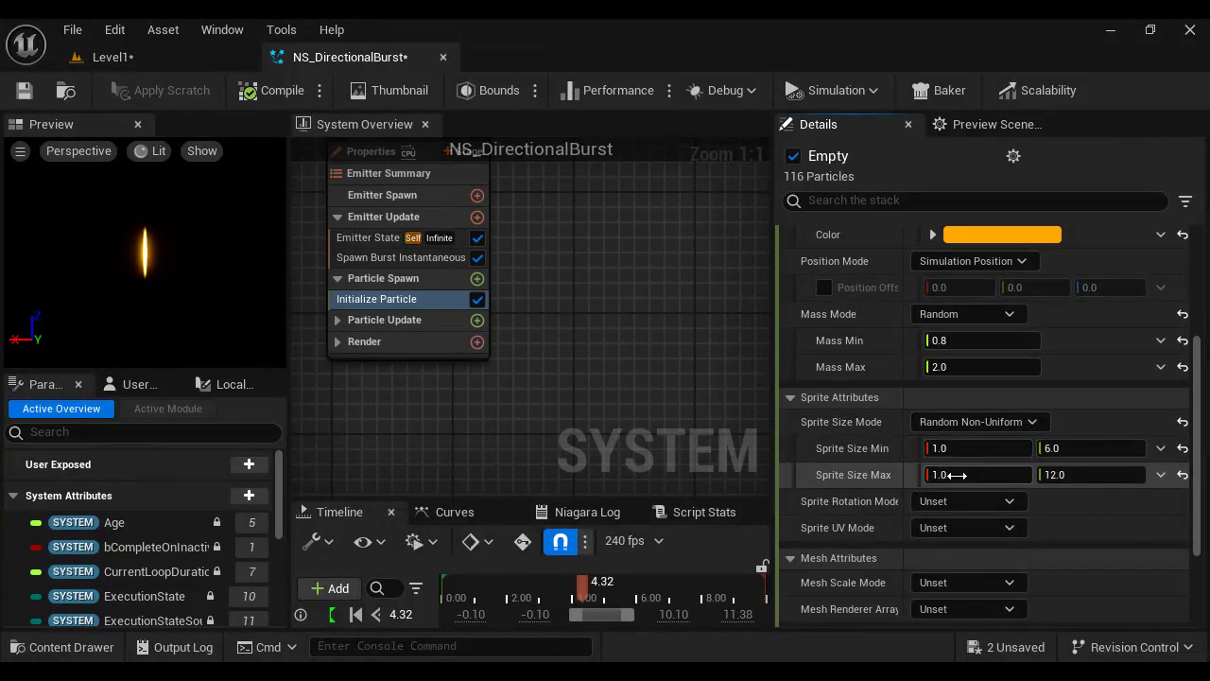
{"action": "left_click", "coordinate": [958, 474]}
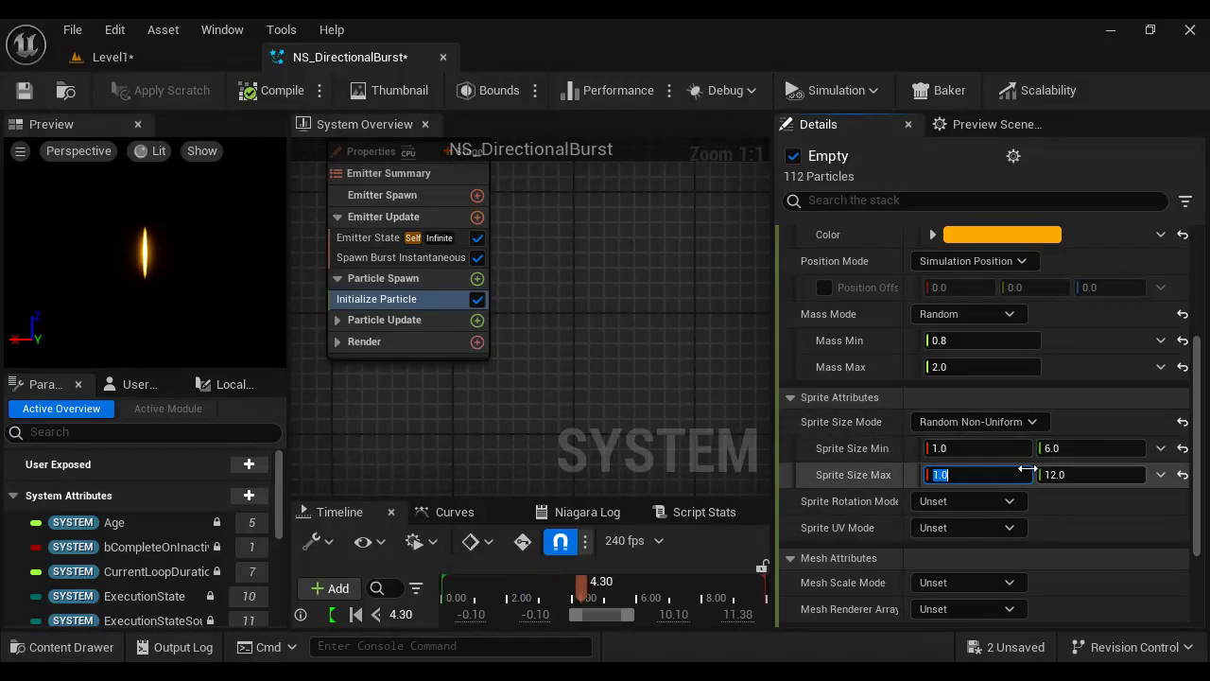
Read the Sprite Rotation Mode and Shape Location lines in Word's Directional Burst notes, including the shape primitive and sphere radius.
{"action": "mouse_move", "coordinate": [527, 661]}
{"action": "left_click", "coordinate": [918, 637]}
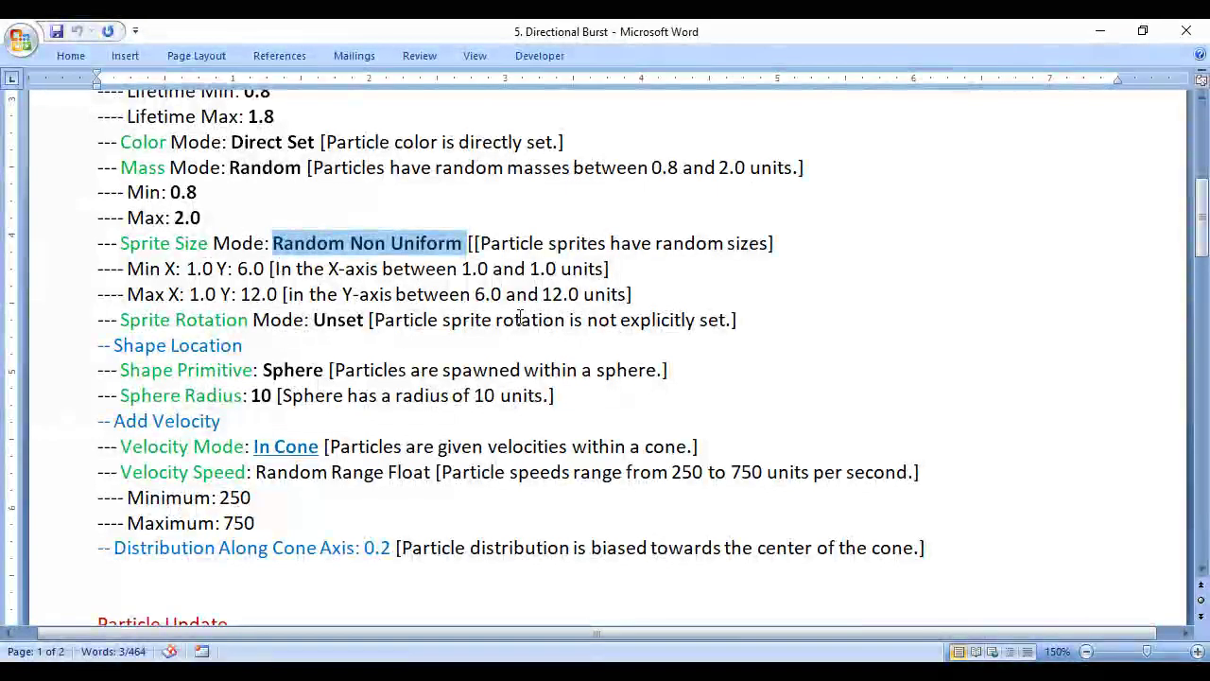
{"action": "left_click_drag", "start_coordinate": [110, 328], "coordinate": [782, 333]}
{"action": "scroll", "coordinate": [783, 332], "scroll_direction": "down", "scroll_amount": 1}
{"action": "left_click_drag", "start_coordinate": [103, 281], "coordinate": [577, 329]}
{"action": "left_click", "coordinate": [577, 660]}
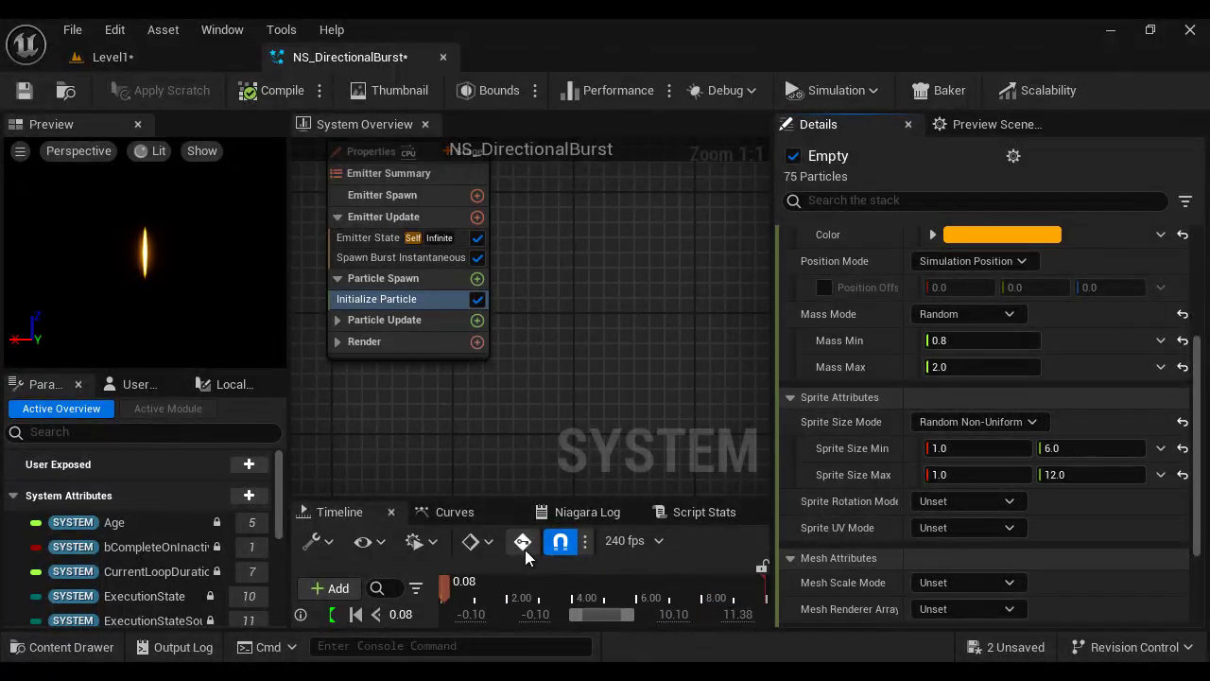
{"action": "left_click", "coordinate": [884, 635]}
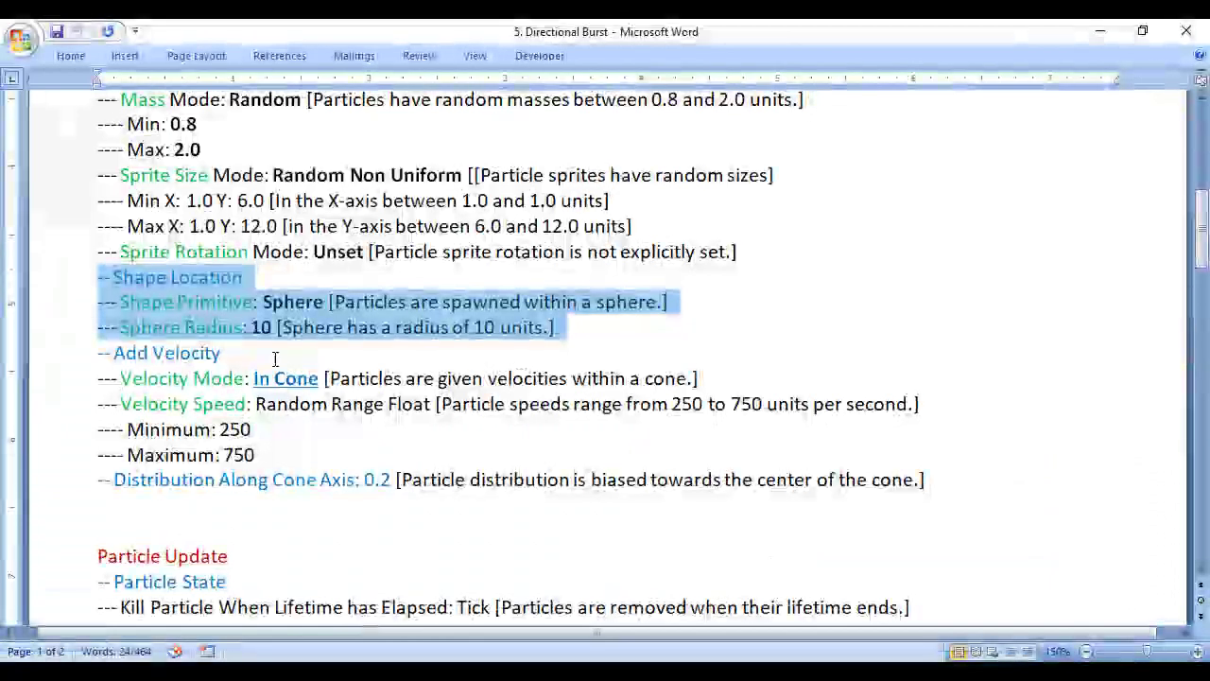
{"action": "left_click", "coordinate": [357, 318]}
{"action": "left_click_drag", "start_coordinate": [255, 303], "coordinate": [332, 304]}
{"action": "left_click_drag", "start_coordinate": [253, 328], "coordinate": [282, 329]}
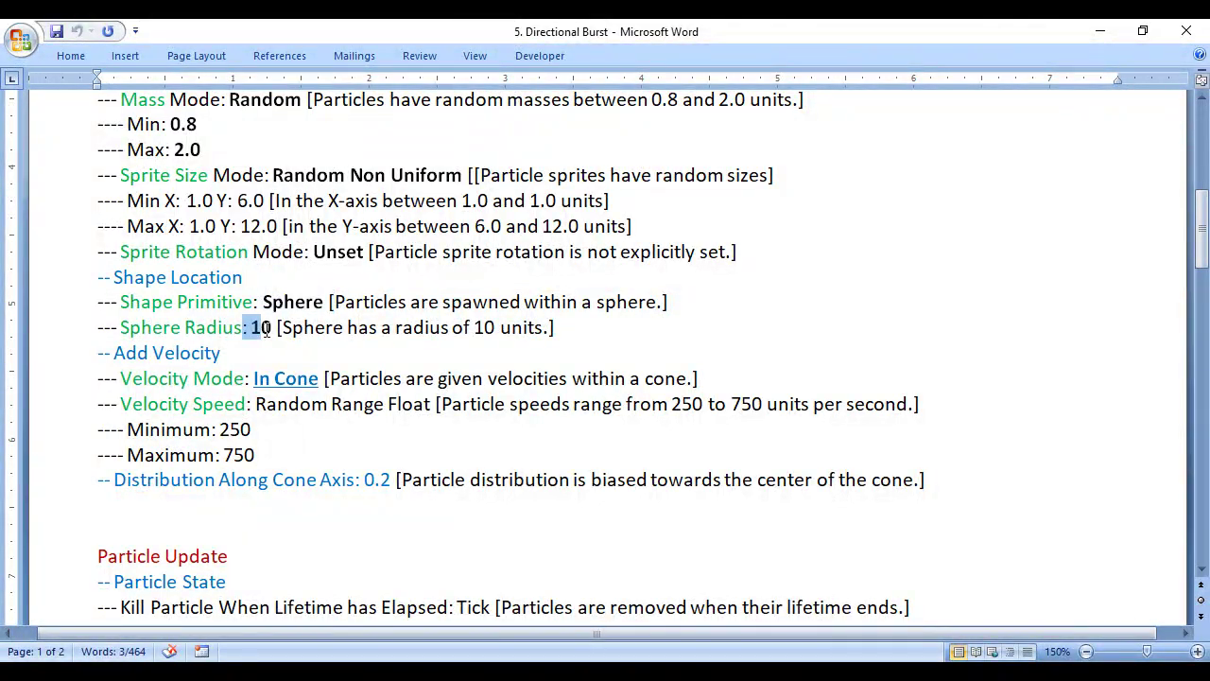
{"action": "left_click", "coordinate": [492, 439]}
{"action": "key", "text": "alt+Tab"}
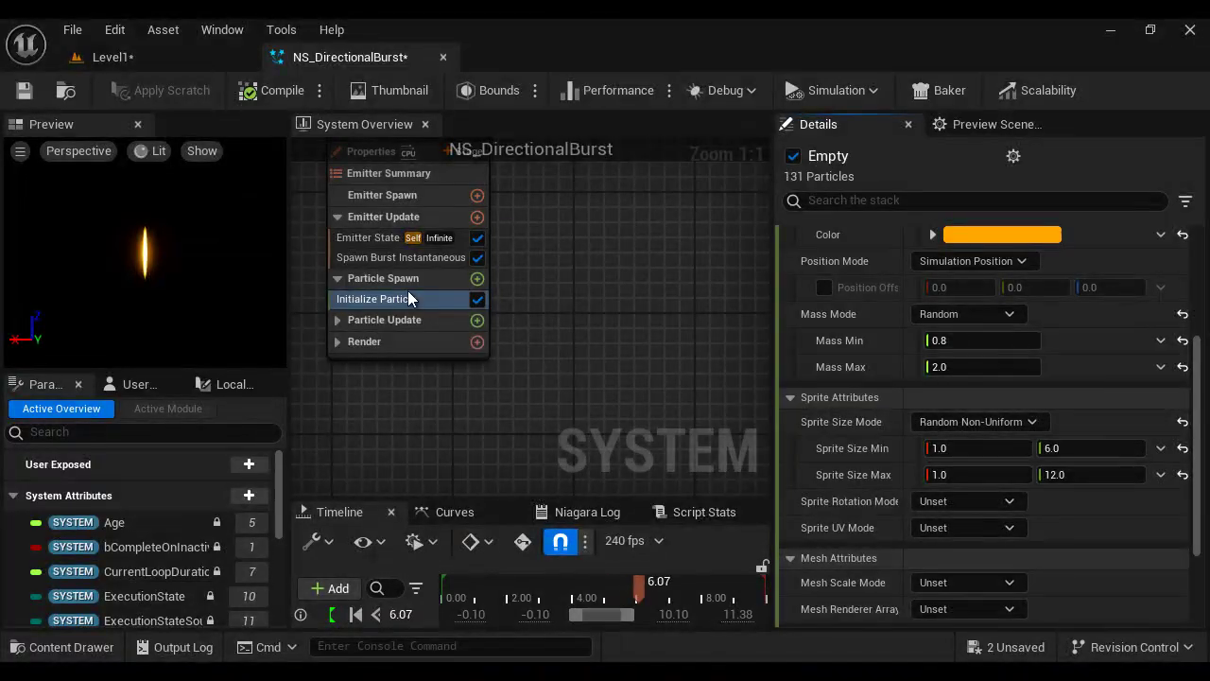
Add a Shape Location module to Particle Spawn in Unreal Editor and set its Sphere Radius to 10.0, as given in Word.
{"action": "left_click", "coordinate": [478, 280]}
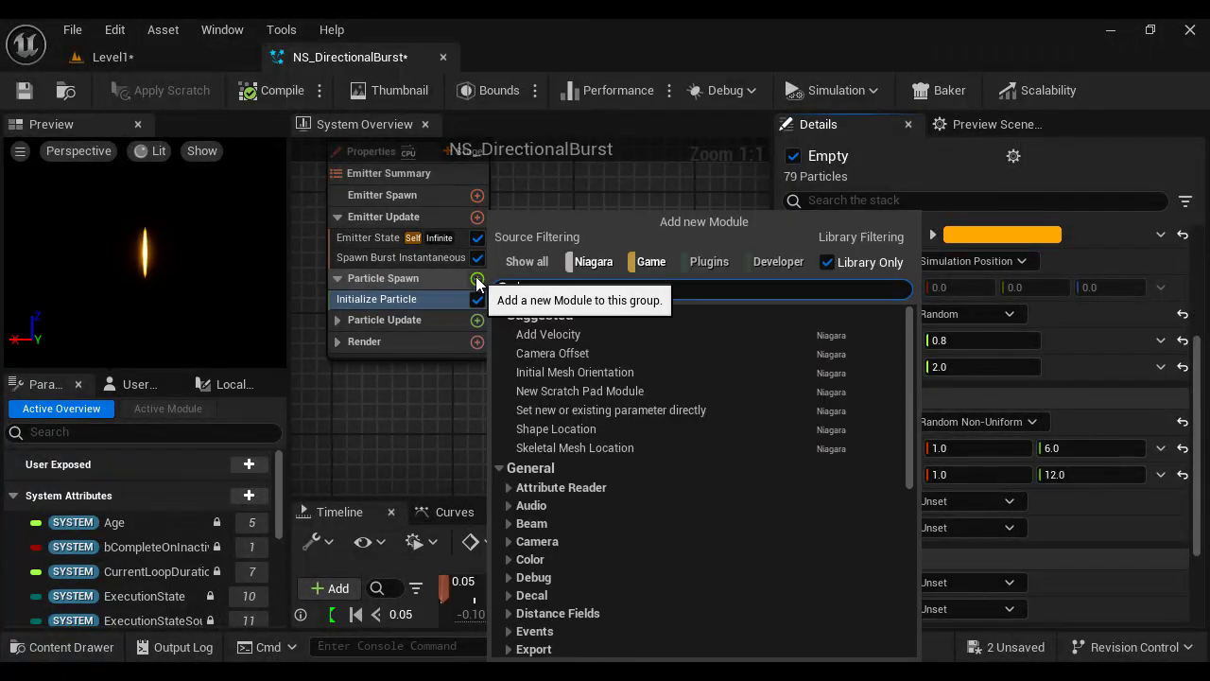
{"action": "left_click", "coordinate": [577, 431]}
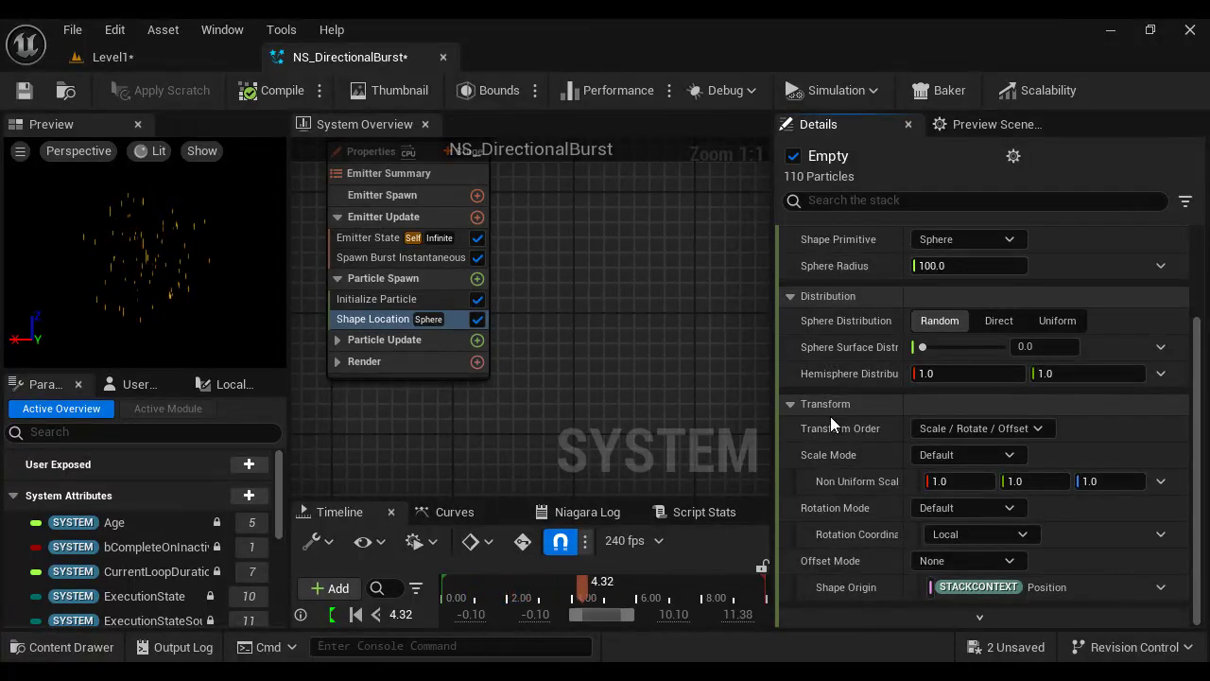
{"action": "left_click", "coordinate": [945, 266]}
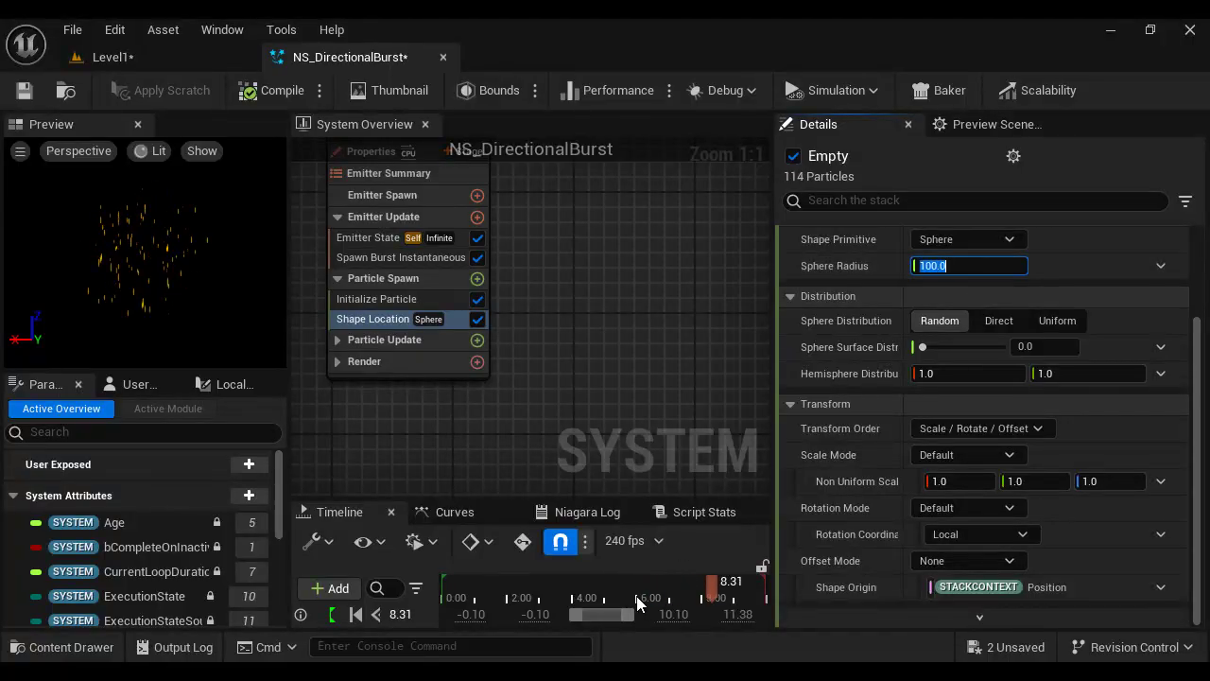
{"action": "mouse_move", "coordinate": [769, 611]}
{"action": "left_click", "coordinate": [936, 605]}
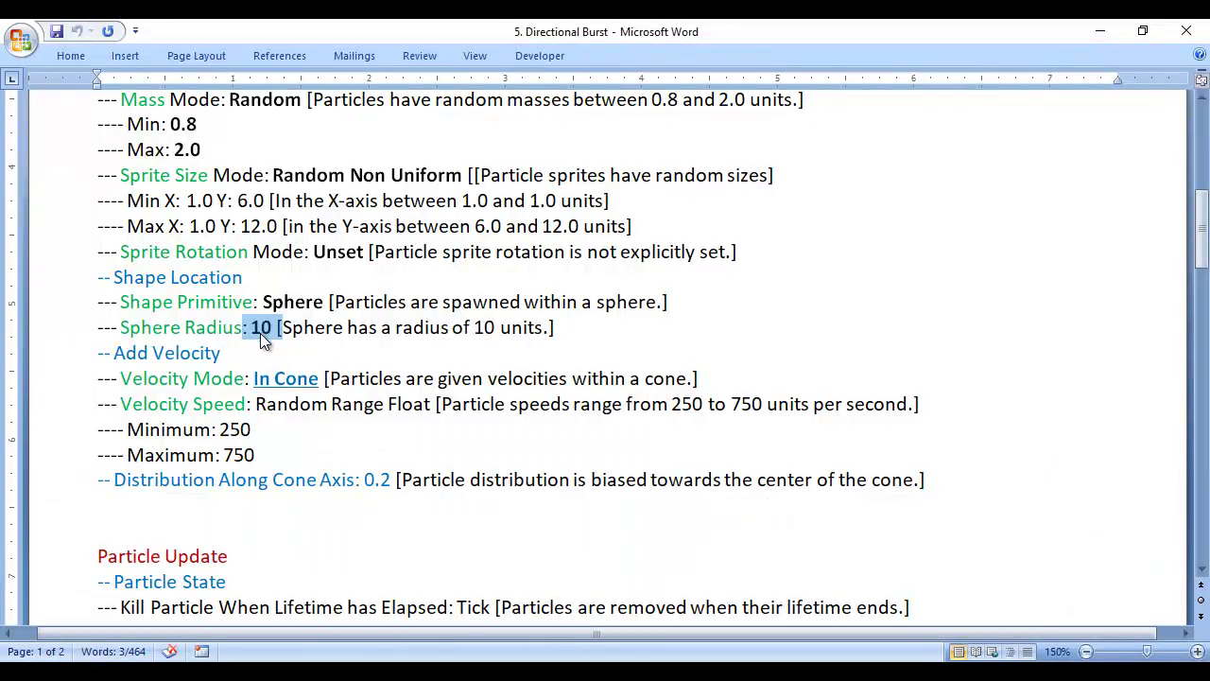
{"action": "key", "text": "alt+Tab"}
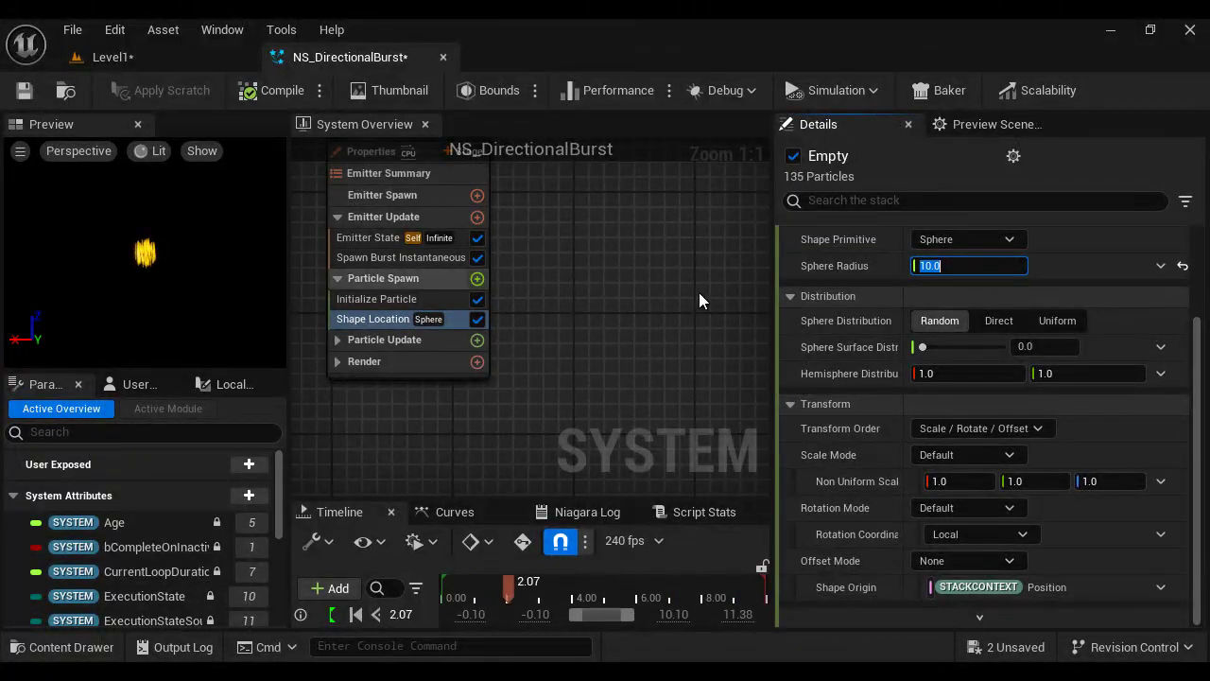
Following Word's Add Velocity heading, add that module to Particle Spawn in Unreal Editor and fix its missing SolveForcesAndVelocity dependency.
{"action": "mouse_move", "coordinate": [528, 672]}
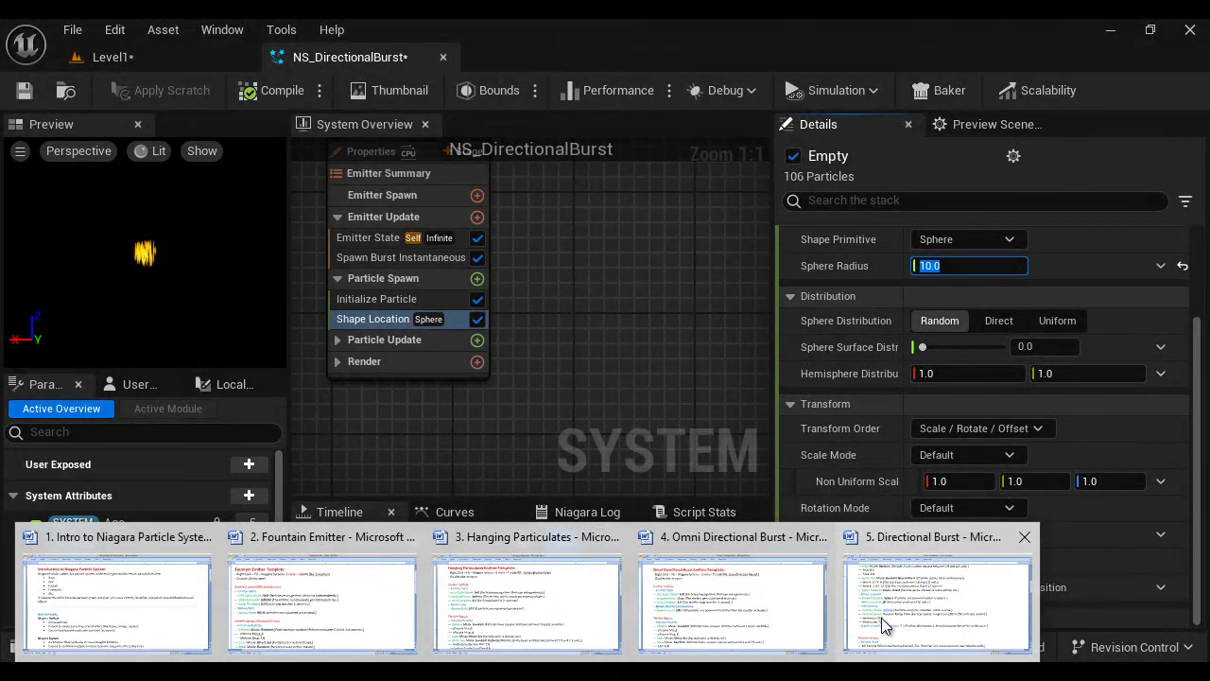
{"action": "left_click", "coordinate": [881, 617]}
{"action": "scroll", "coordinate": [549, 321], "scroll_direction": "down", "scroll_amount": 1}
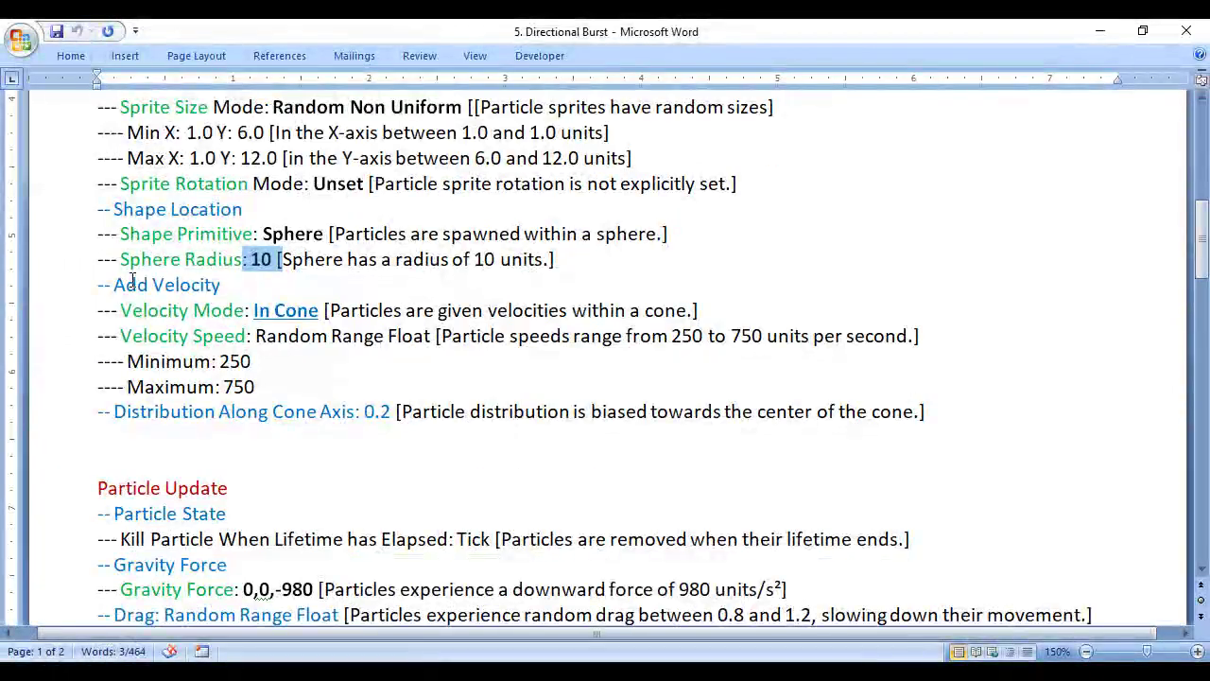
{"action": "left_click_drag", "start_coordinate": [119, 285], "coordinate": [227, 285]}
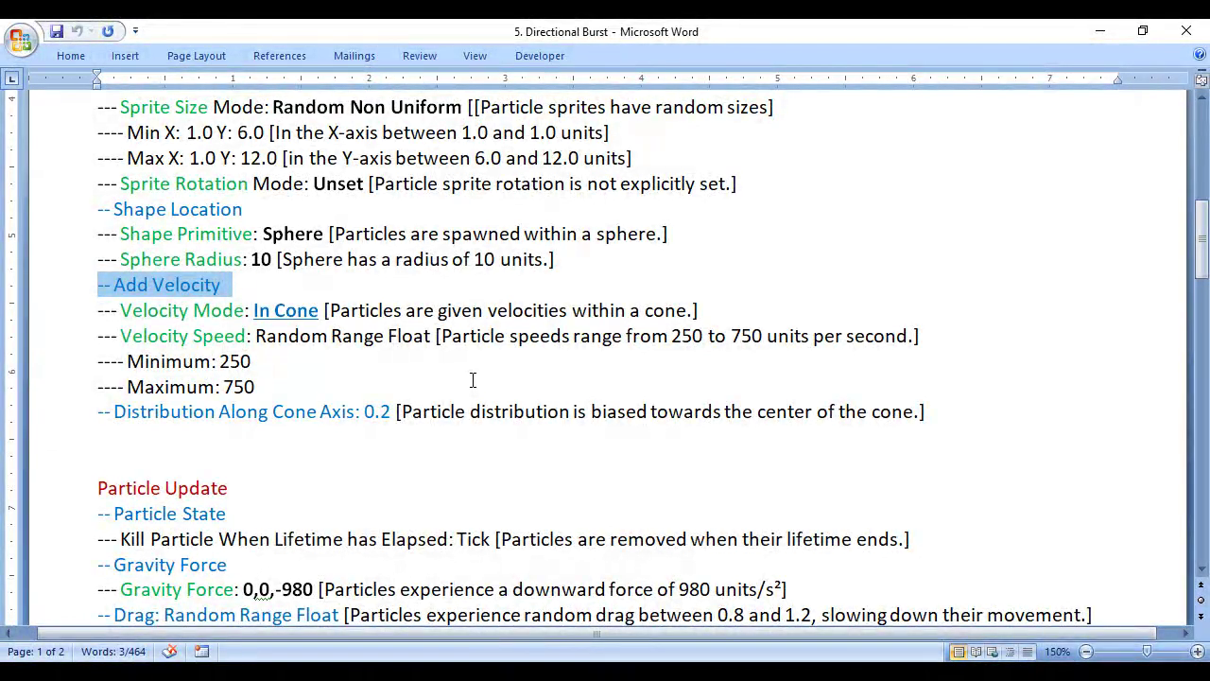
{"action": "key", "text": "alt+Tab"}
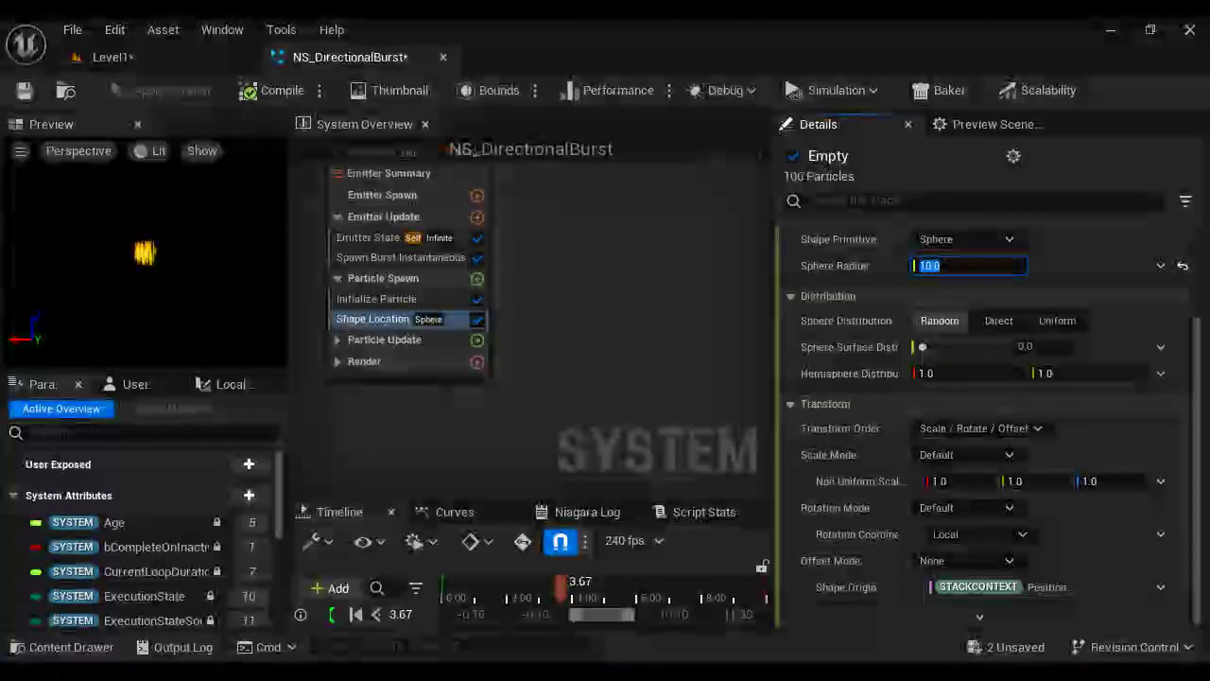
{"action": "left_click", "coordinate": [480, 279]}
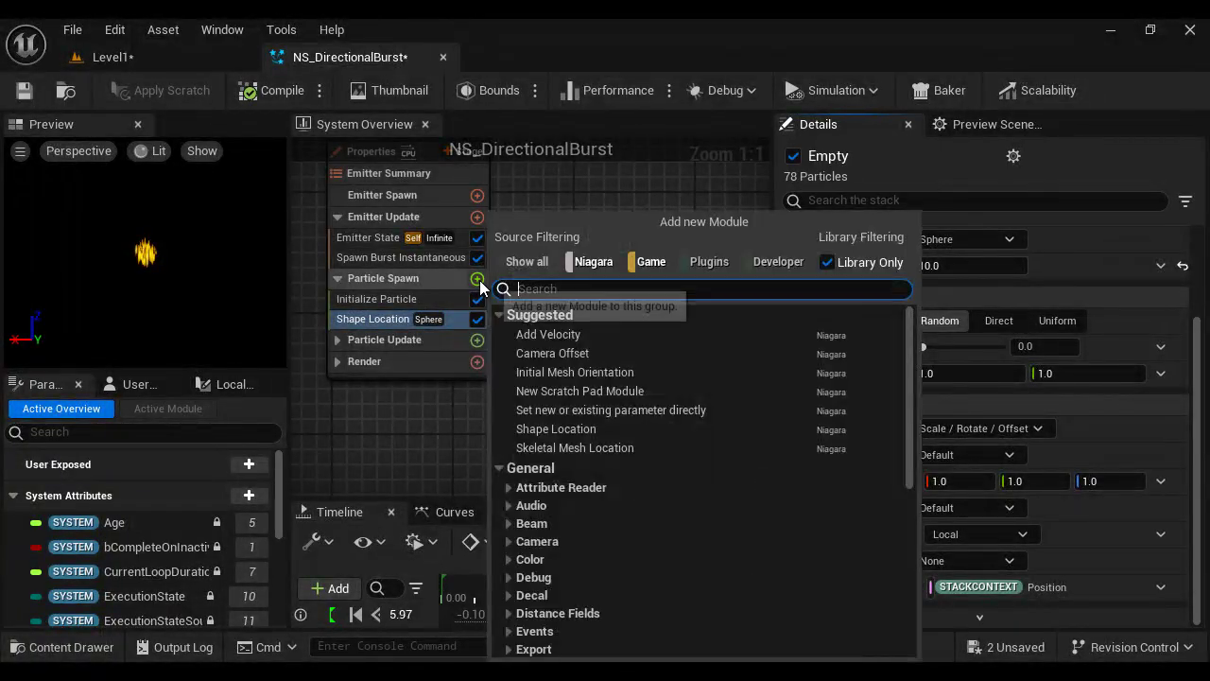
{"action": "left_click", "coordinate": [563, 334]}
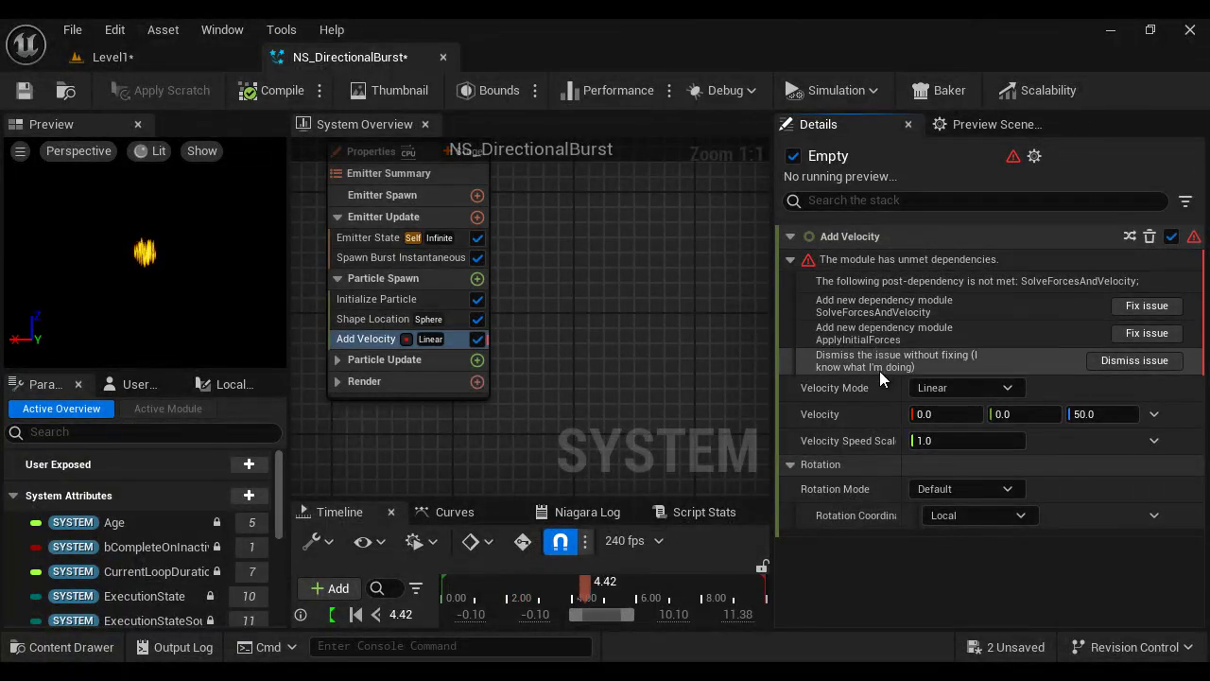
{"action": "left_click", "coordinate": [1147, 306]}
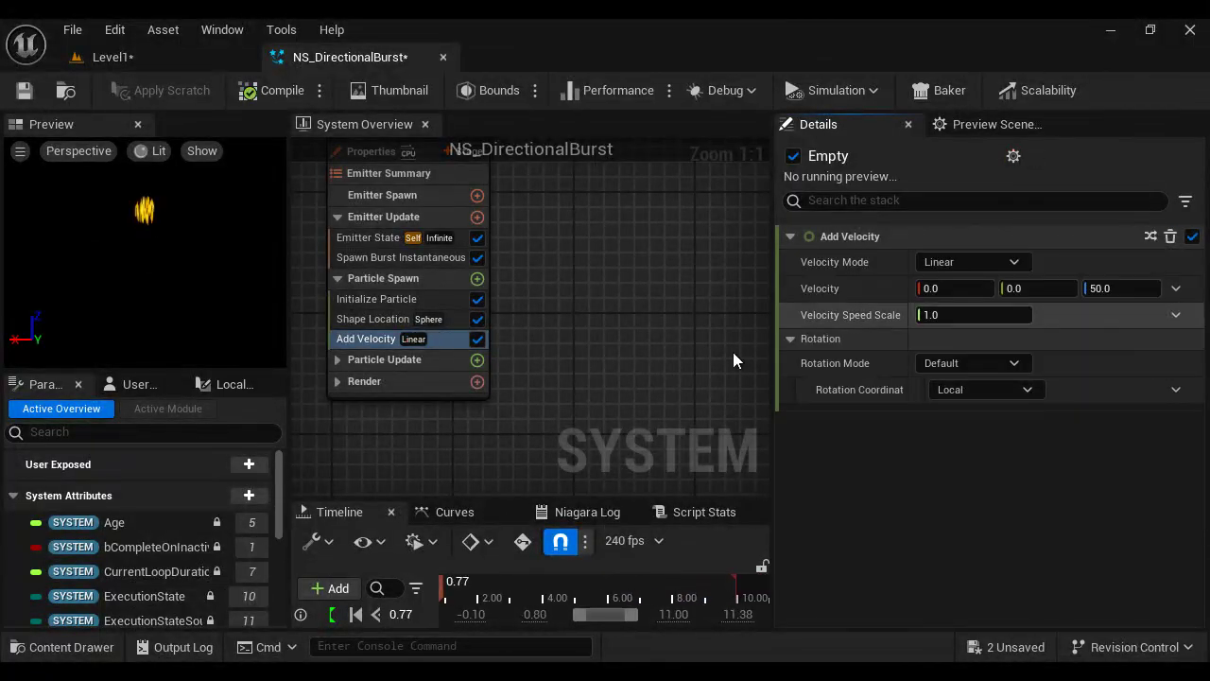
{"action": "left_click", "coordinate": [337, 360]}
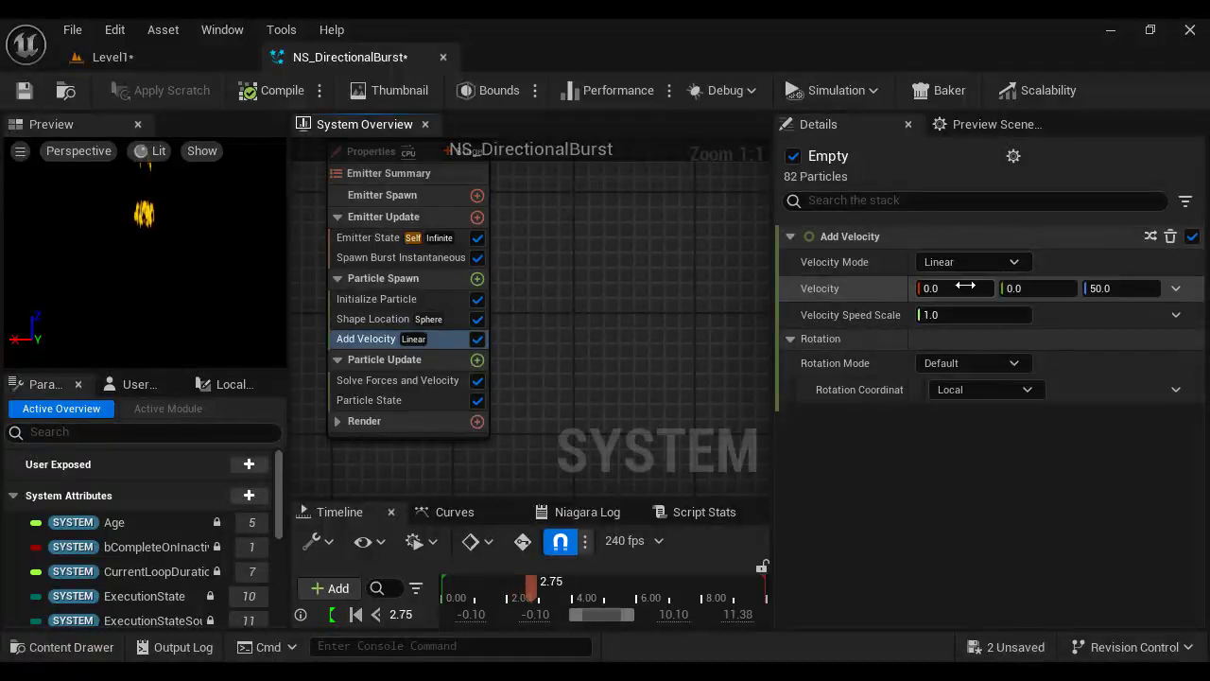
Try a Z velocity of -50.0 in the Add Velocity module's Linear mode.
{"action": "left_click", "coordinate": [1123, 288]}
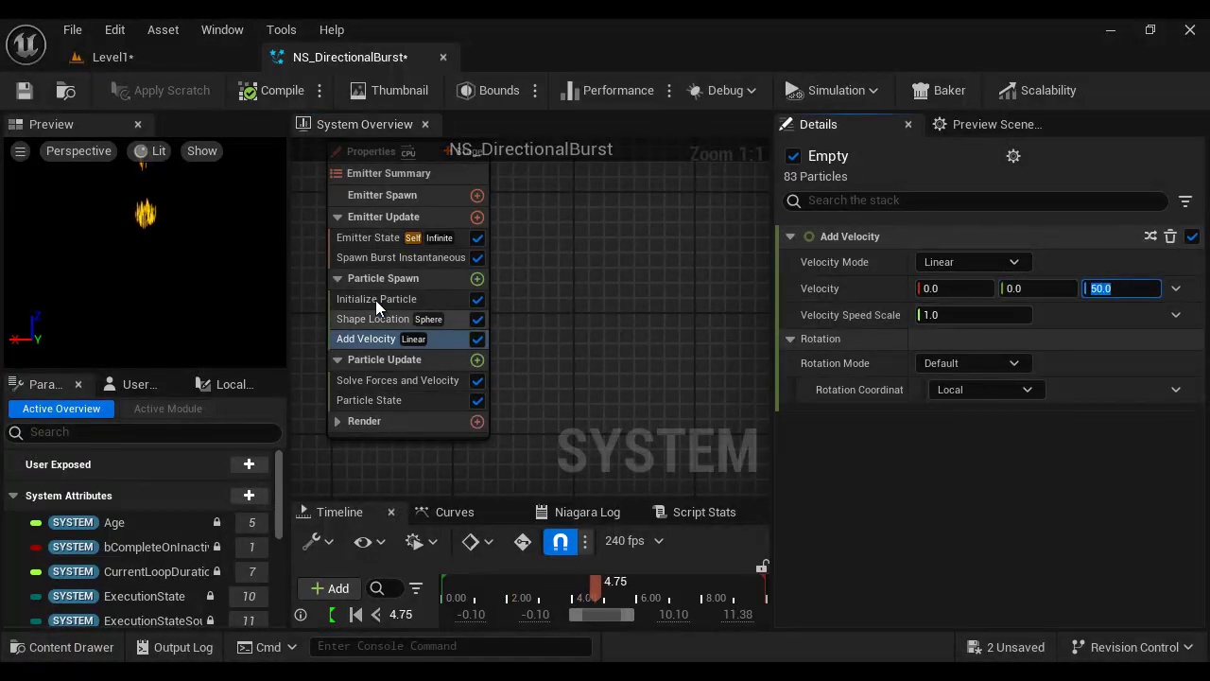
{"action": "left_click", "coordinate": [1094, 288]}
{"action": "type", "text": "-"}
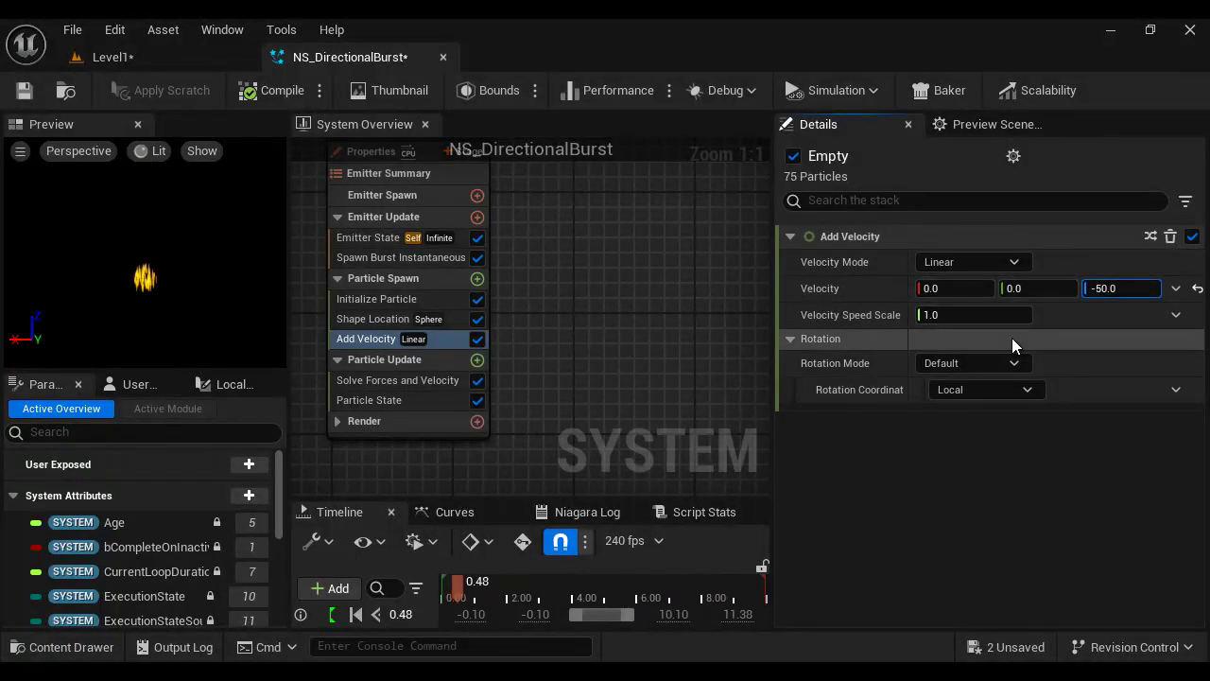
{"action": "key", "text": "ctrl+a"}
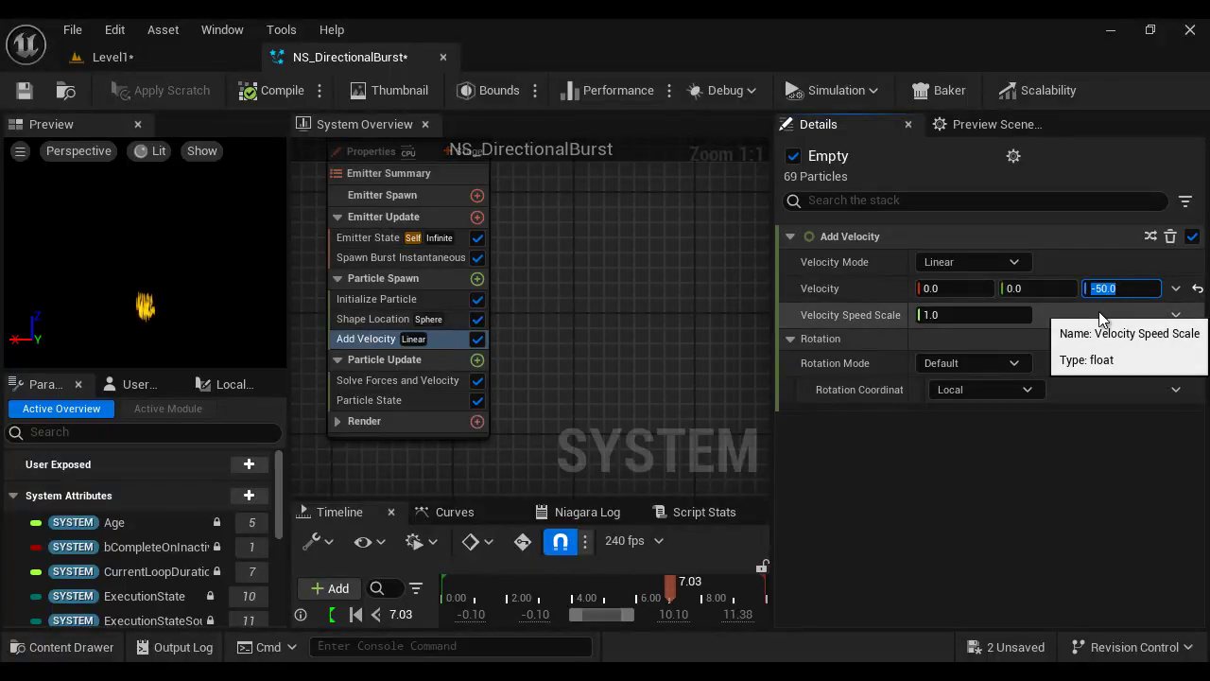
Set the Add Velocity module's Velocity Mode to In Cone.
{"action": "left_click", "coordinate": [1018, 262]}
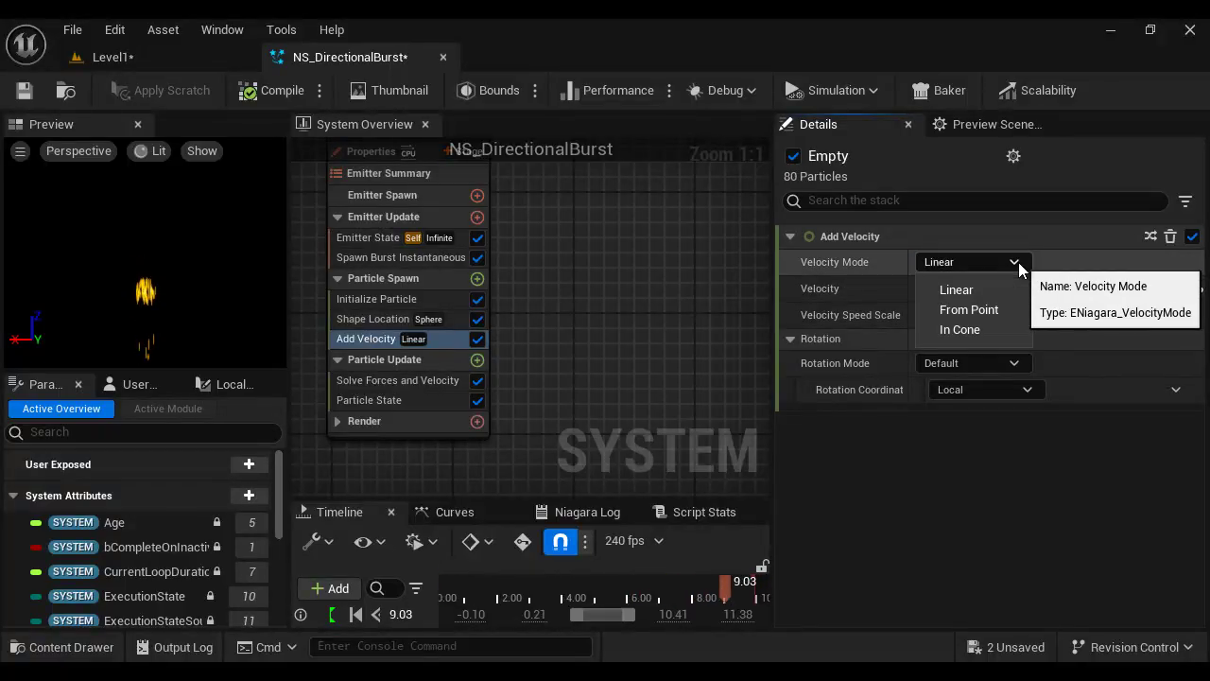
{"action": "left_click", "coordinate": [965, 330]}
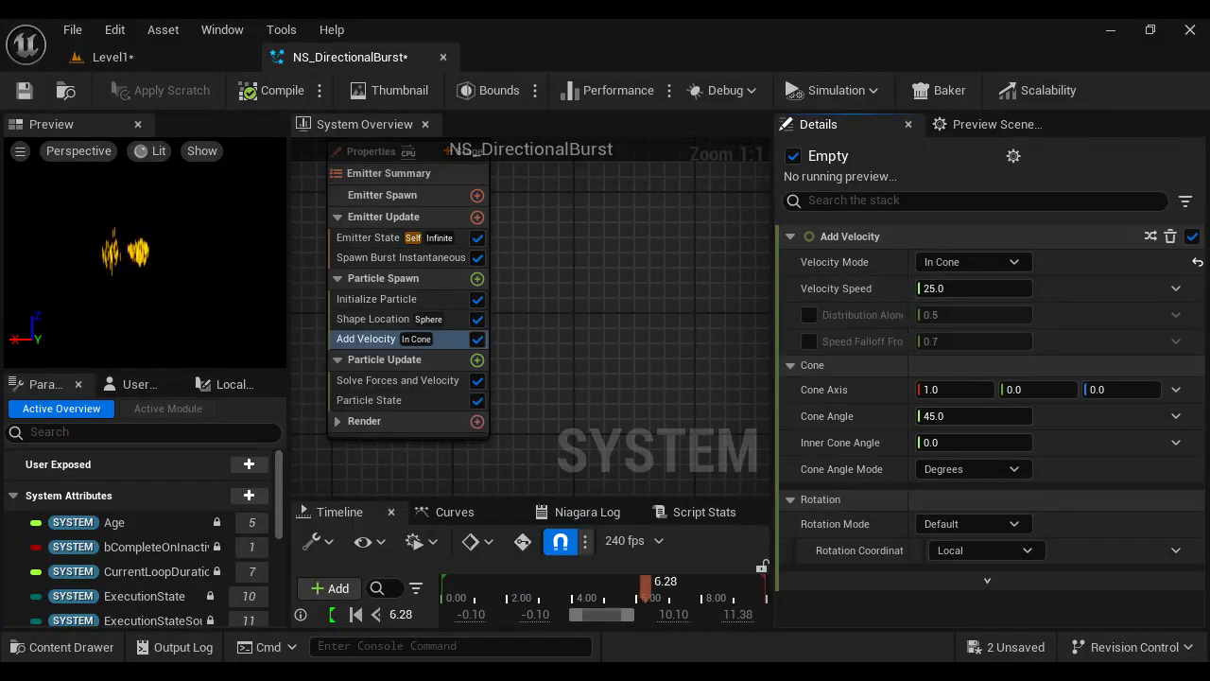
Following Word's Velocity Speed entry, set the Add Velocity module's Velocity Speed in Unreal Editor to Random Range Float, minimum 250.0 and maximum 750.0.
{"action": "mouse_move", "coordinate": [527, 673]}
{"action": "left_click", "coordinate": [936, 596]}
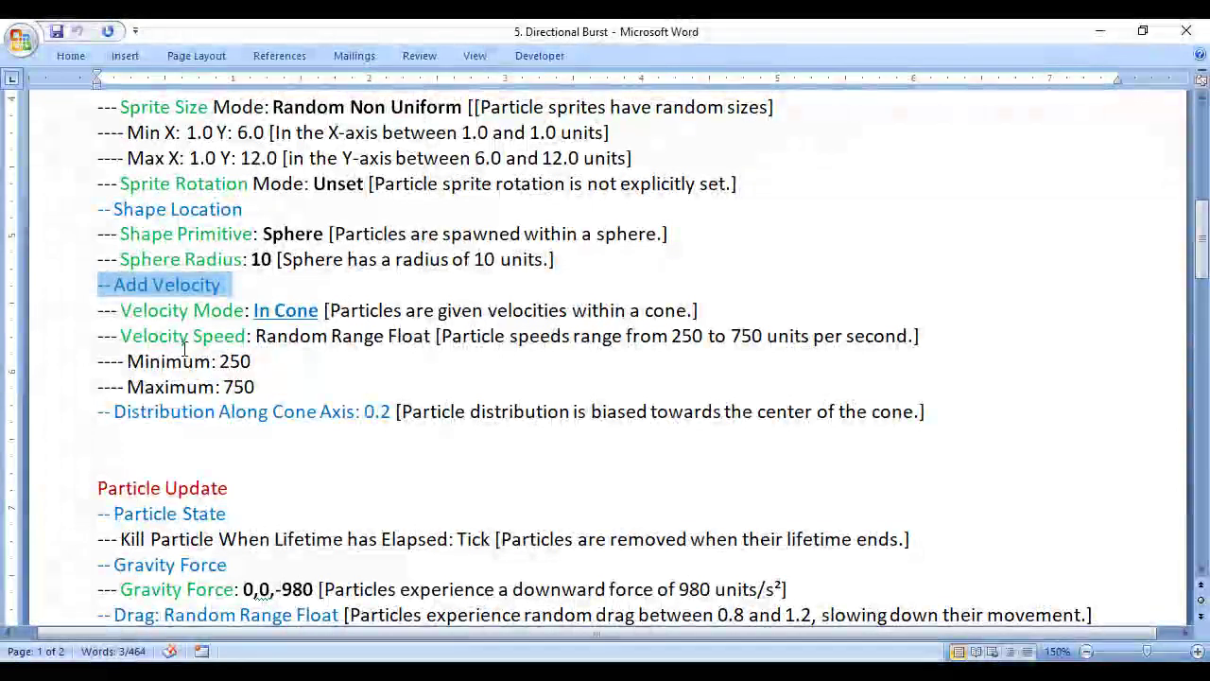
{"action": "left_click_drag", "start_coordinate": [121, 338], "coordinate": [426, 348]}
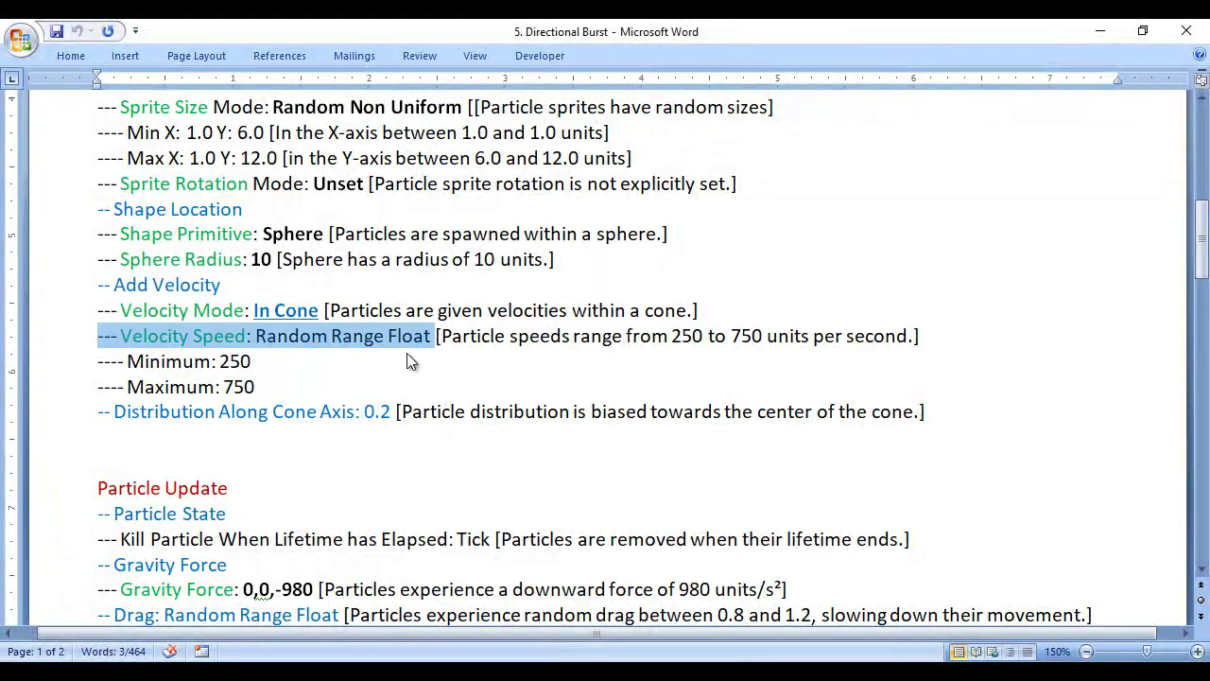
{"action": "left_click_drag", "start_coordinate": [223, 361], "coordinate": [327, 388]}
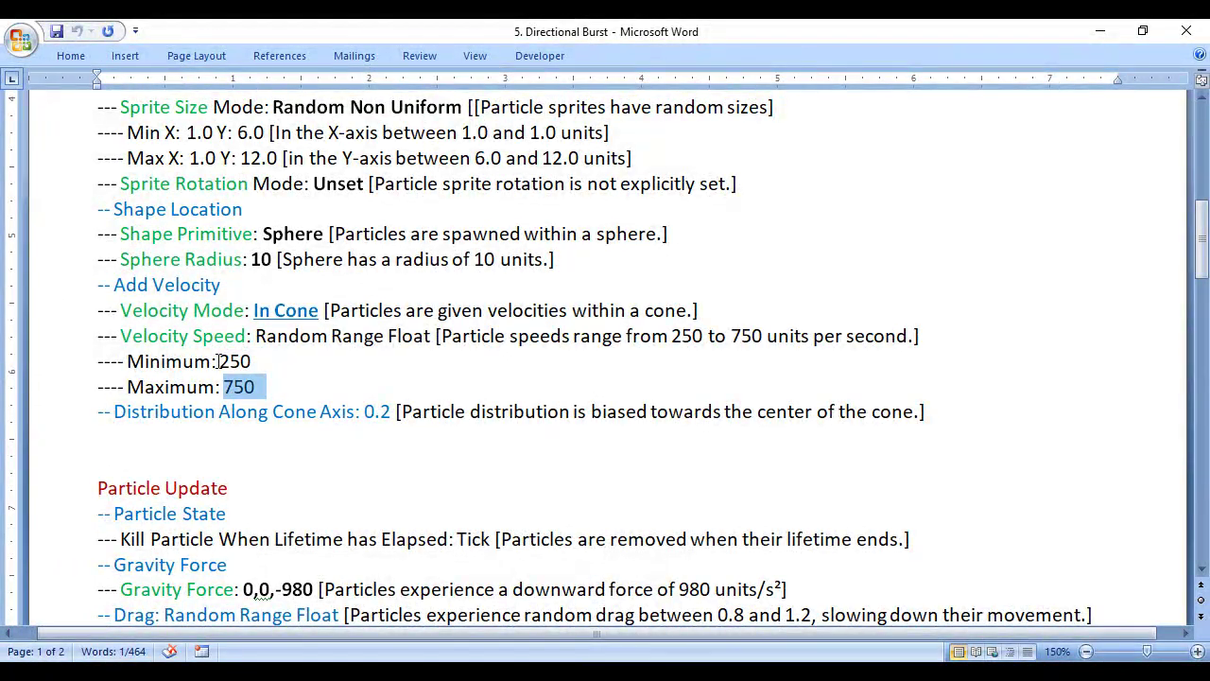
{"action": "left_click_drag", "start_coordinate": [220, 387], "coordinate": [369, 395]}
{"action": "key", "text": "alt+Tab"}
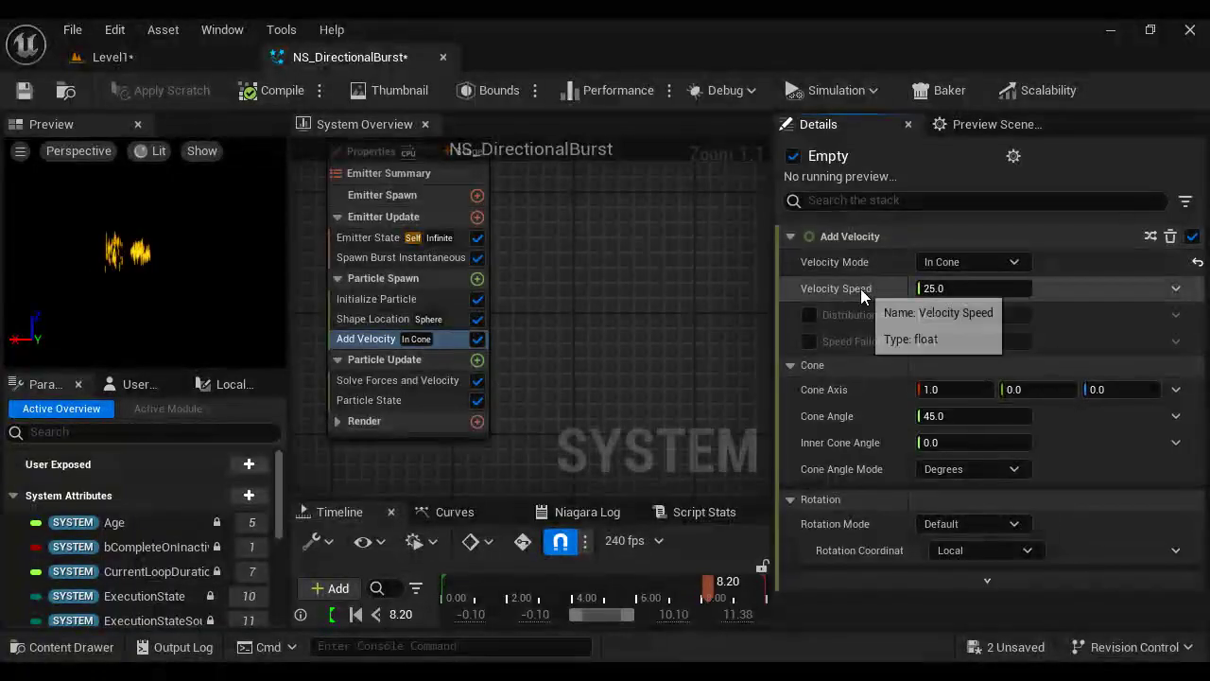
{"action": "left_click", "coordinate": [1176, 289]}
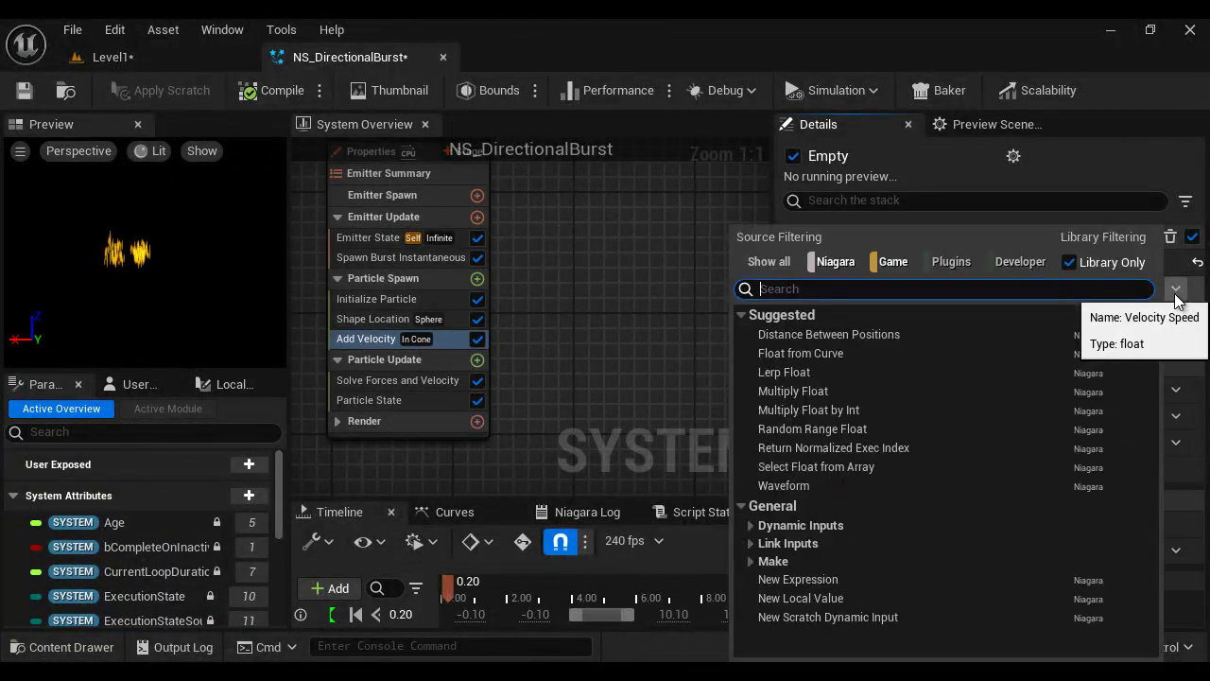
{"action": "left_click", "coordinate": [854, 431]}
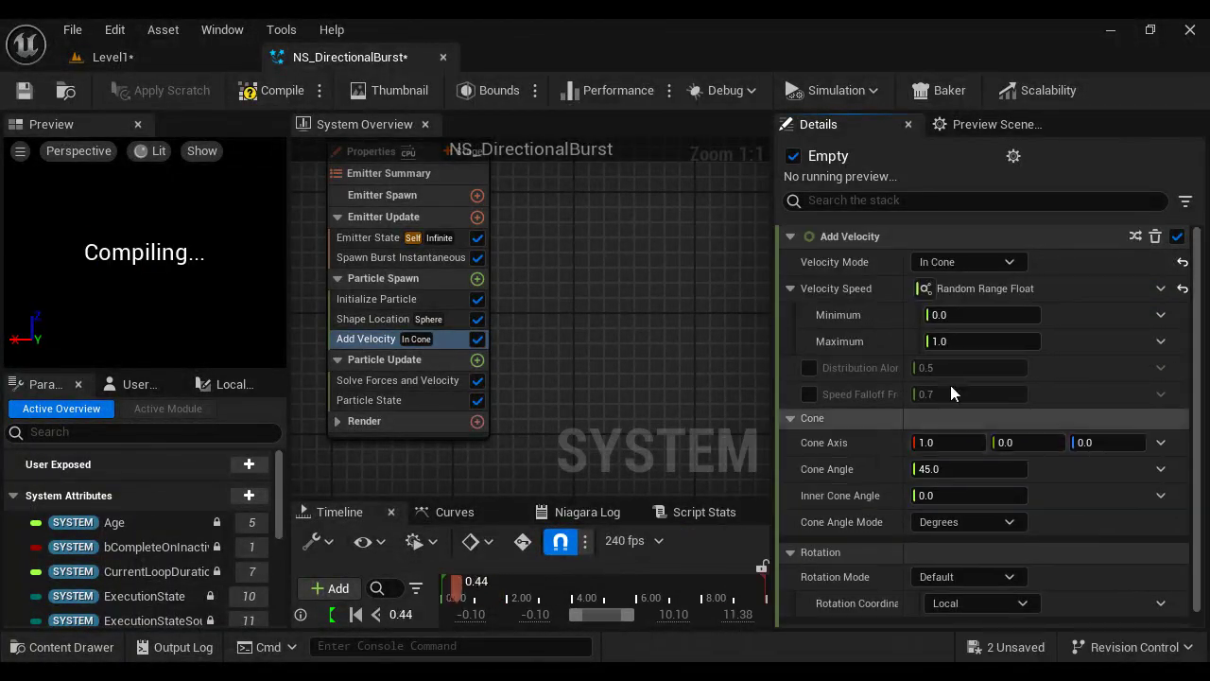
{"action": "left_click", "coordinate": [977, 315]}
{"action": "type", "text": "250"}
{"action": "left_click", "coordinate": [980, 341]}
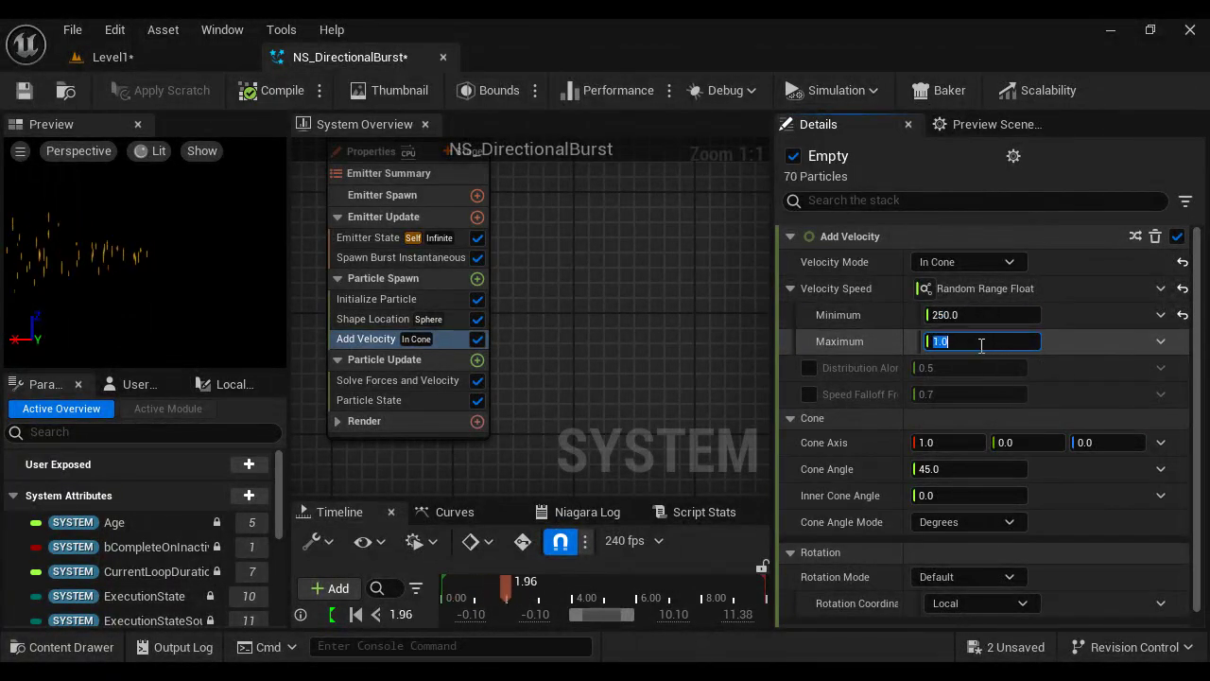
{"action": "type", "text": "750"}
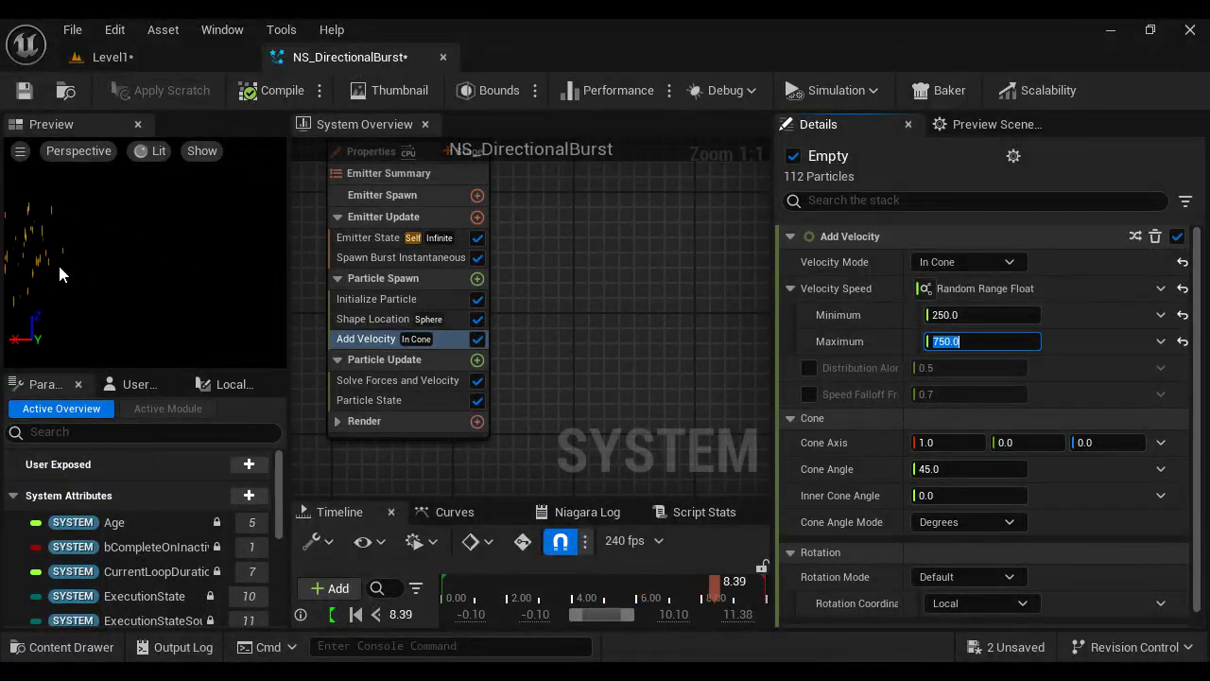
Try a Cone Axis X value of -1.0 in the Add Velocity module.
{"action": "left_click", "coordinate": [945, 442]}
{"action": "left_click", "coordinate": [1021, 442]}
{"action": "left_click", "coordinate": [1101, 442]}
{"action": "left_click", "coordinate": [938, 443]}
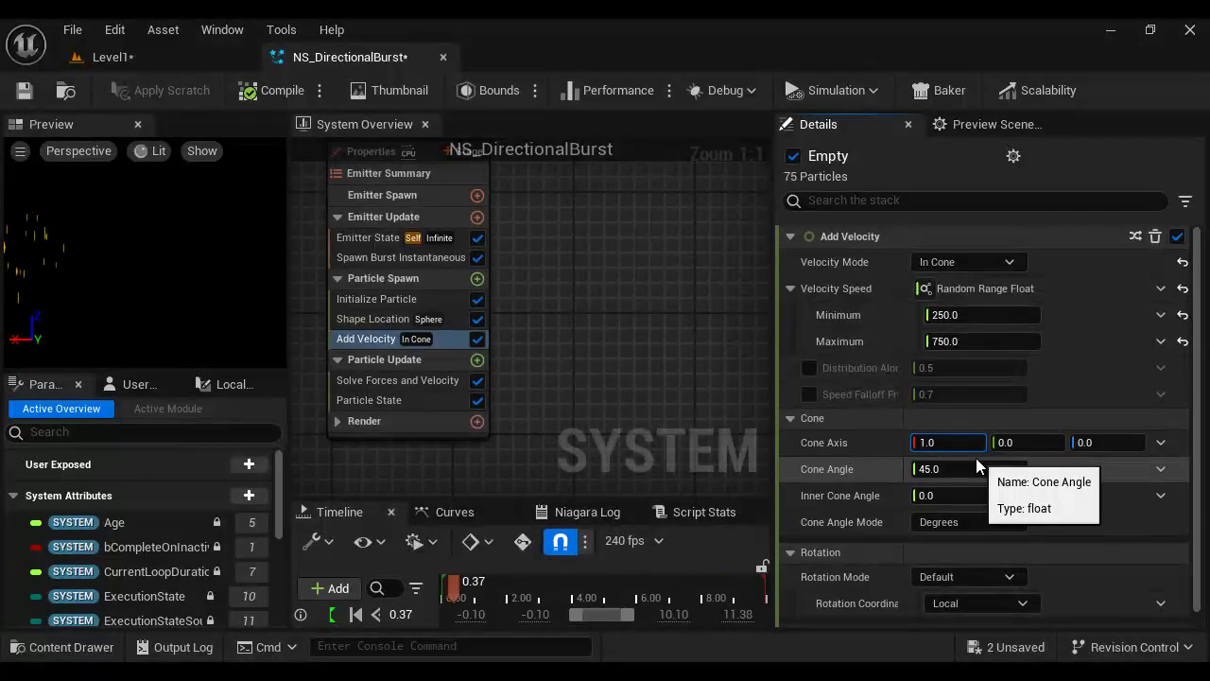
{"action": "type", "text": "-"}
{"action": "key", "text": "Return"}
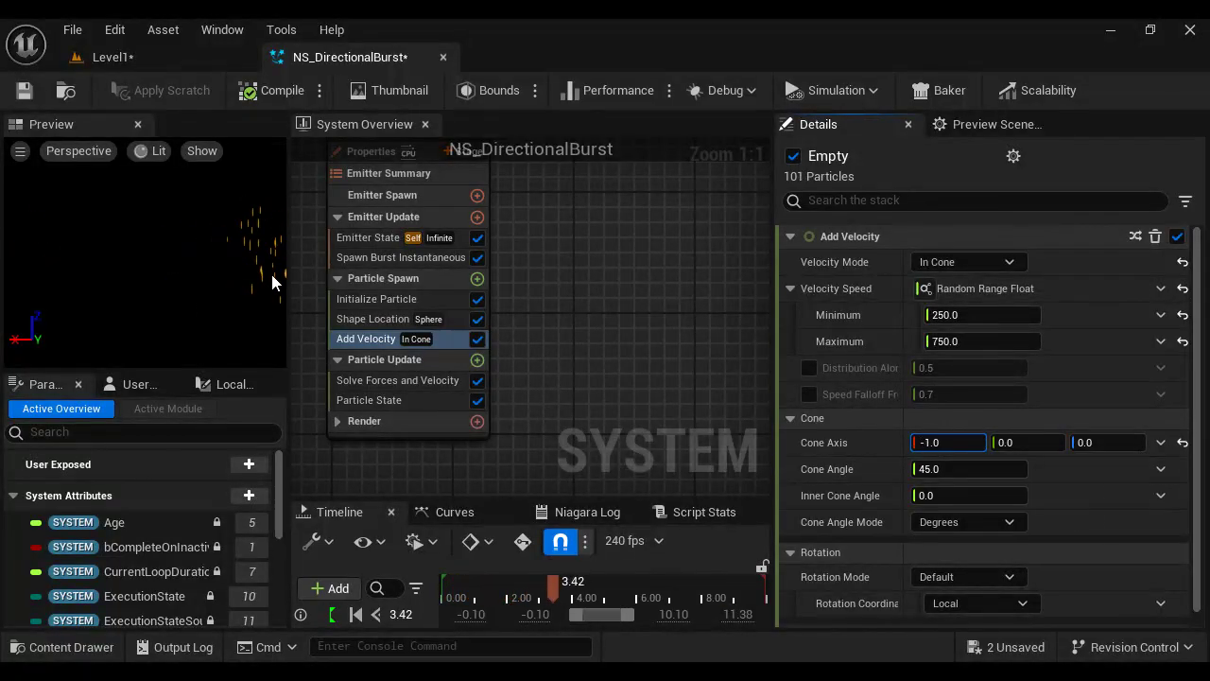
Restore the Add Velocity module's Cone Axis X value to 1.0.
{"action": "left_click", "coordinate": [930, 442]}
{"action": "left_click_drag", "start_coordinate": [943, 443], "coordinate": [919, 442]}
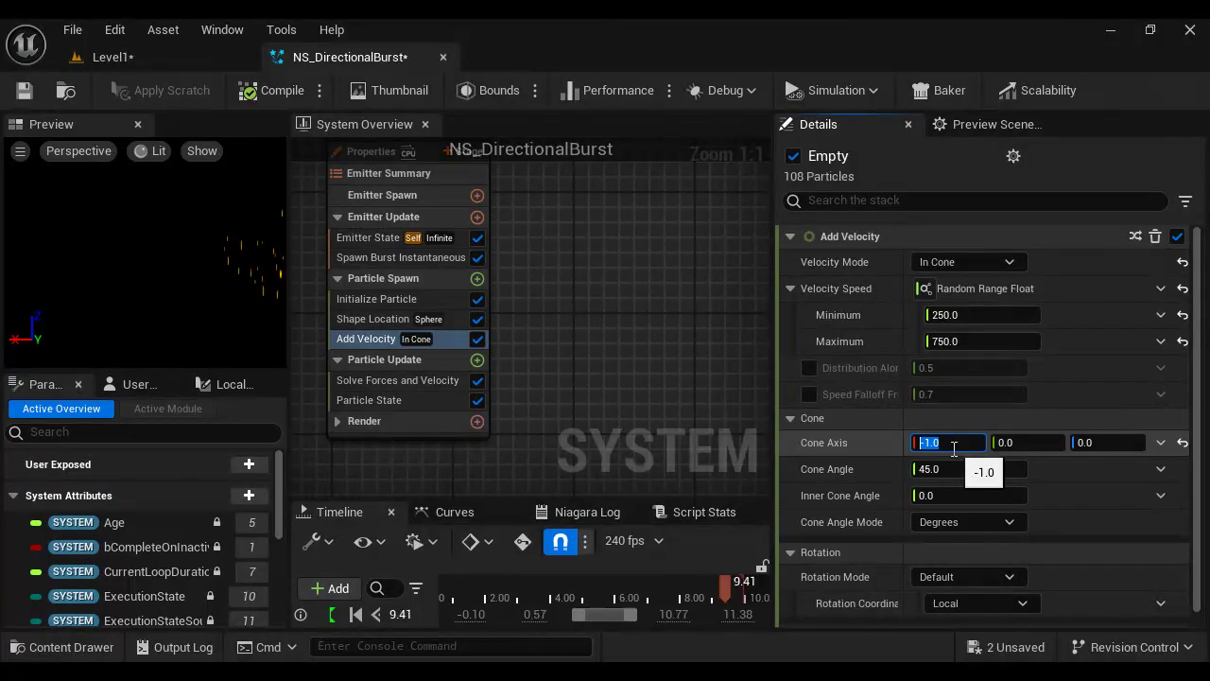
{"action": "type", "text": "1"}
{"action": "key", "text": "Return"}
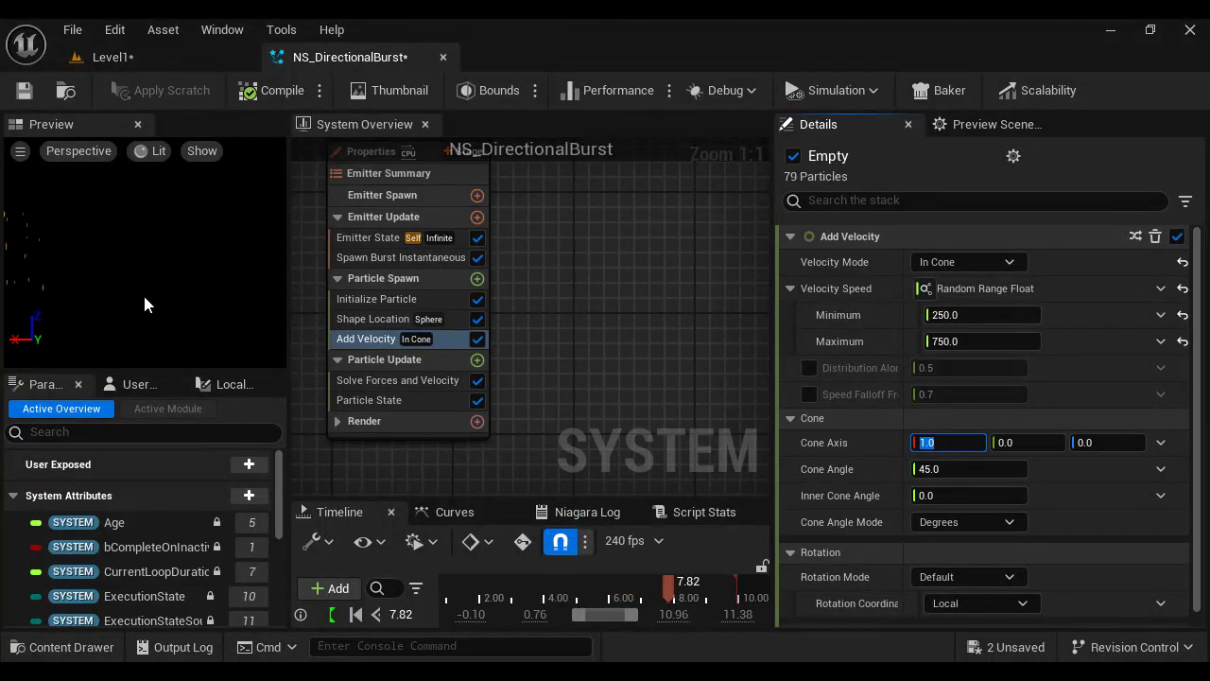
Consult the Directional Burst notes in Word and add a Gravity Force module to Particle Update in Unreal Editor.
{"action": "mouse_move", "coordinate": [531, 673]}
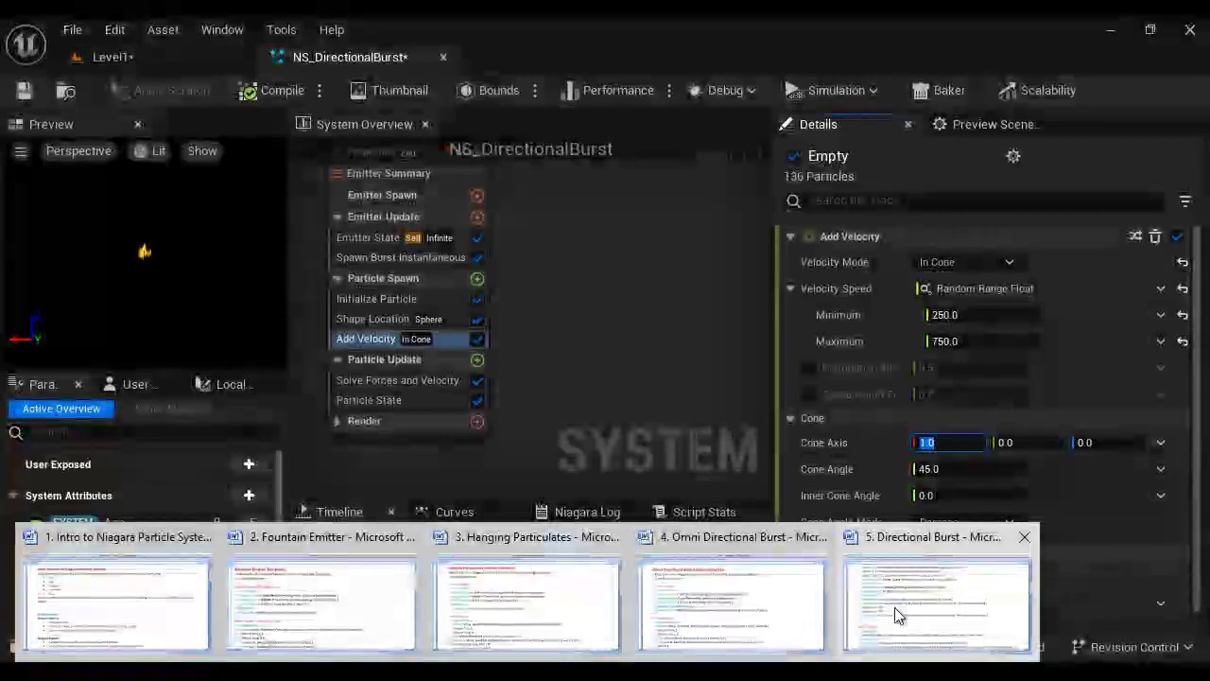
{"action": "left_click", "coordinate": [896, 608]}
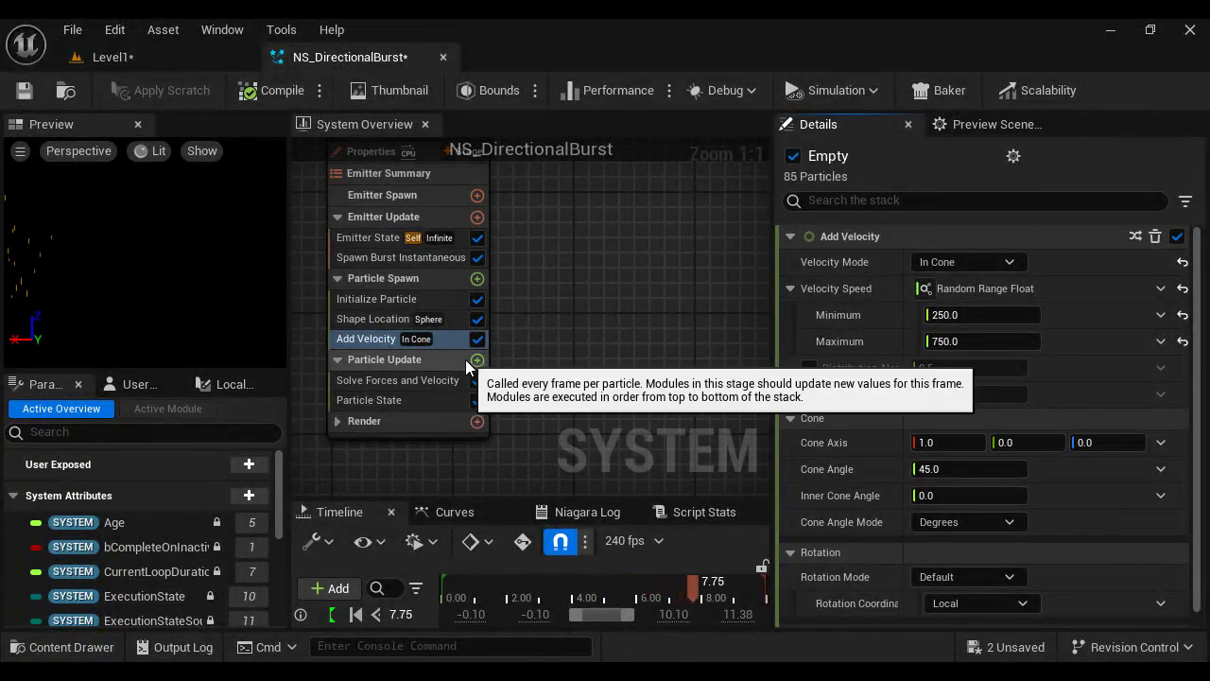
{"action": "left_click", "coordinate": [476, 360]}
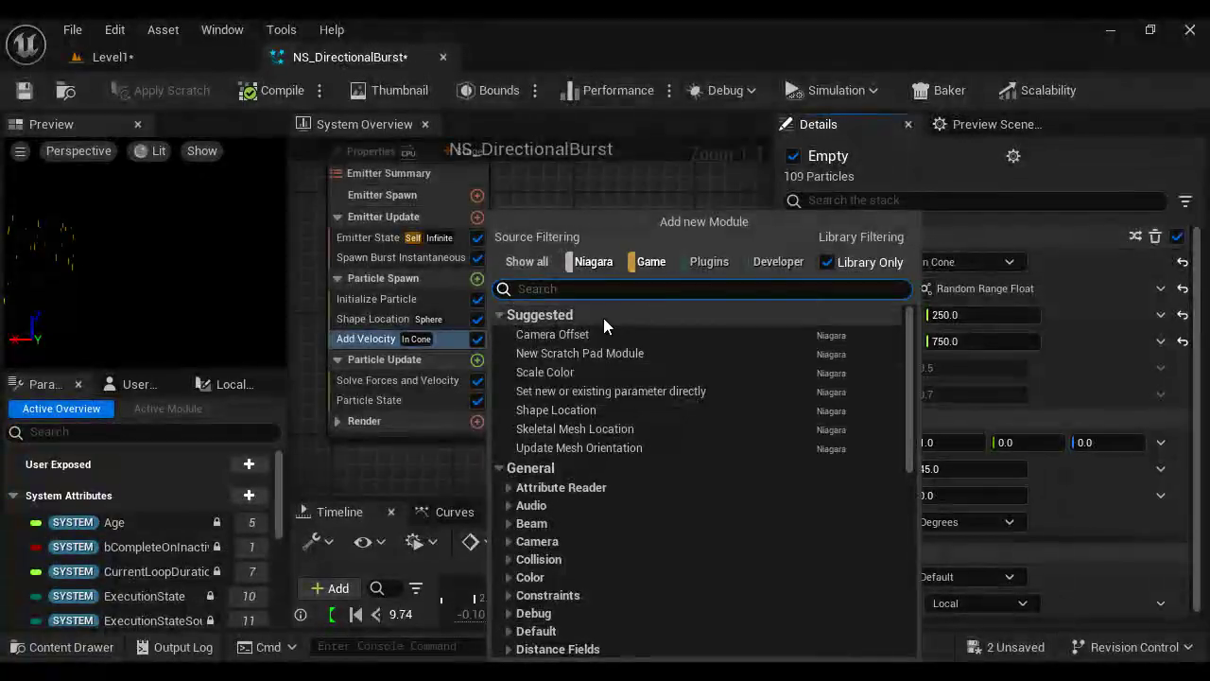
{"action": "type", "text": "gra"}
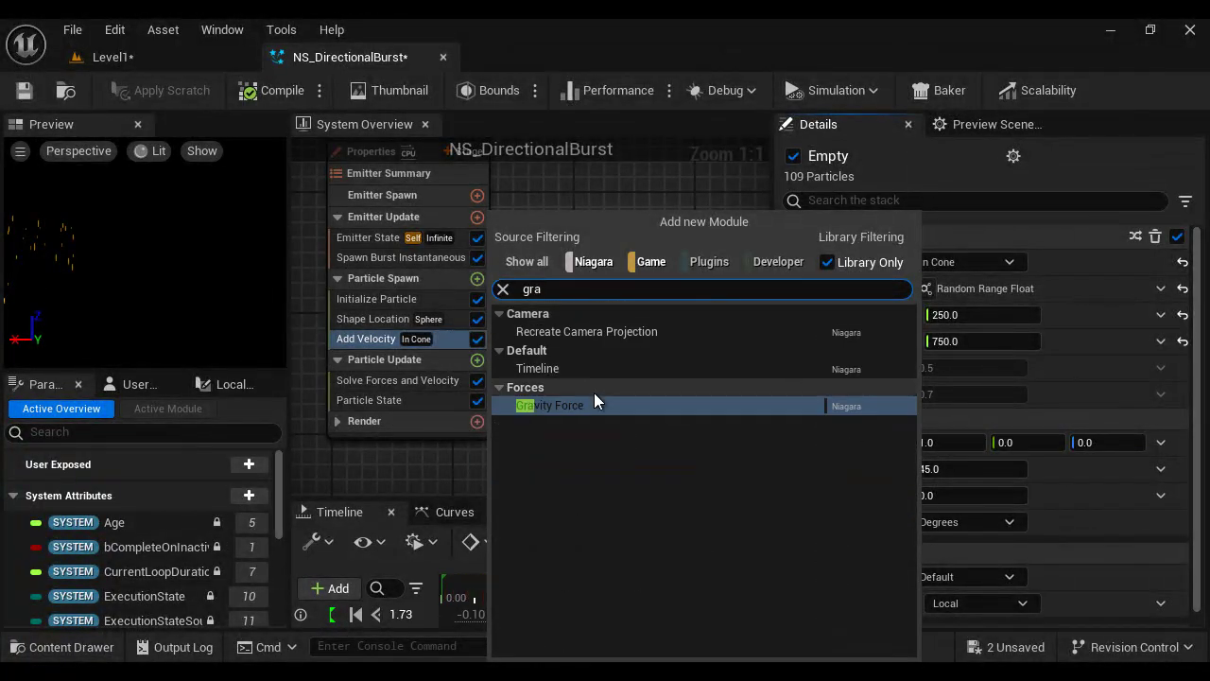
{"action": "left_click", "coordinate": [587, 411]}
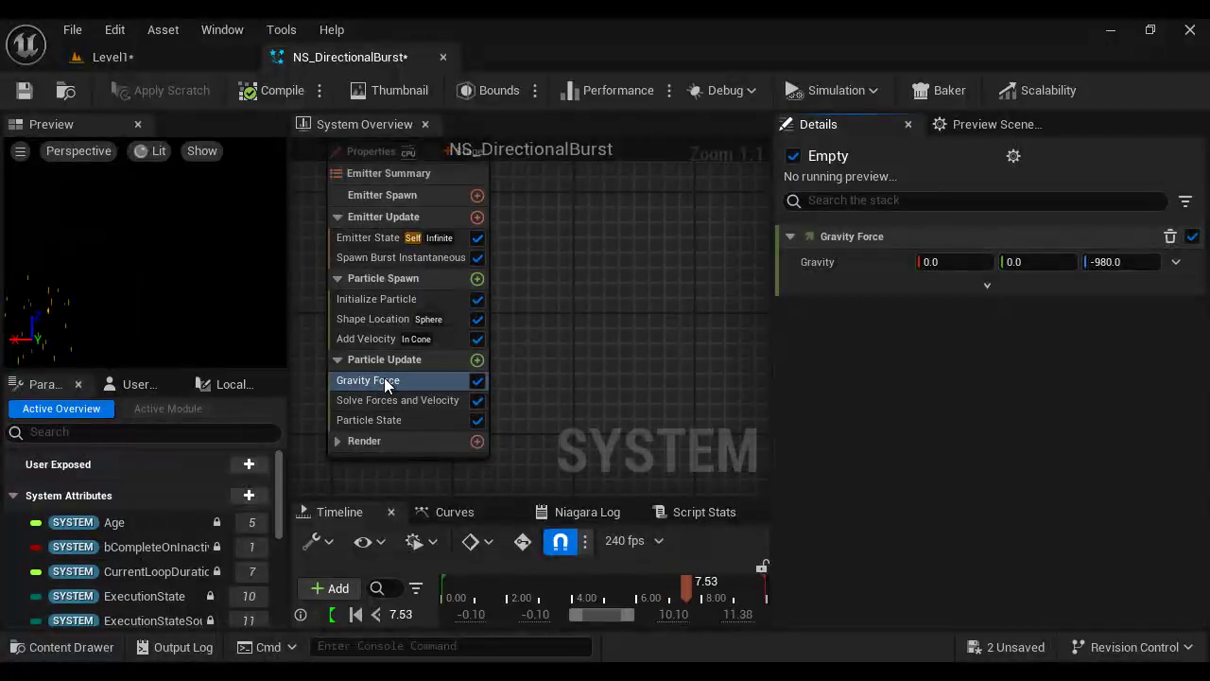
Review the Drag entry in the Word notes and add a Drag module to Particle Update in Unreal Editor.
{"action": "mouse_move", "coordinate": [530, 670]}
{"action": "left_click", "coordinate": [896, 620]}
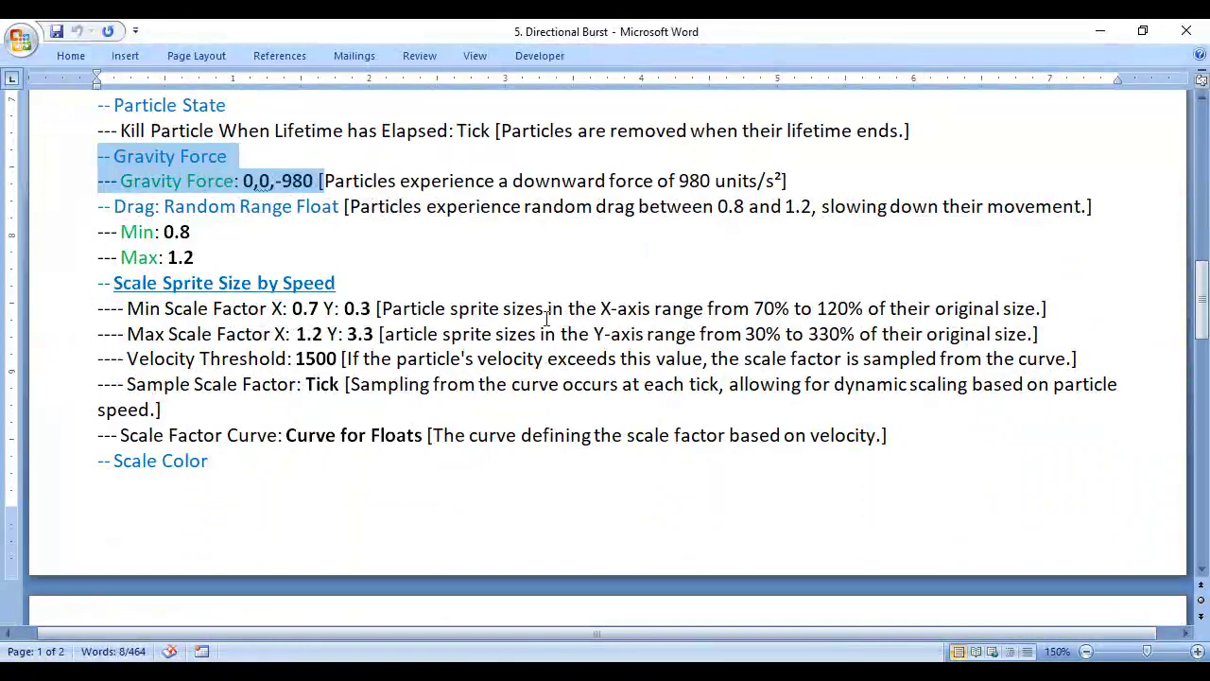
{"action": "left_click_drag", "start_coordinate": [98, 206], "coordinate": [298, 207]}
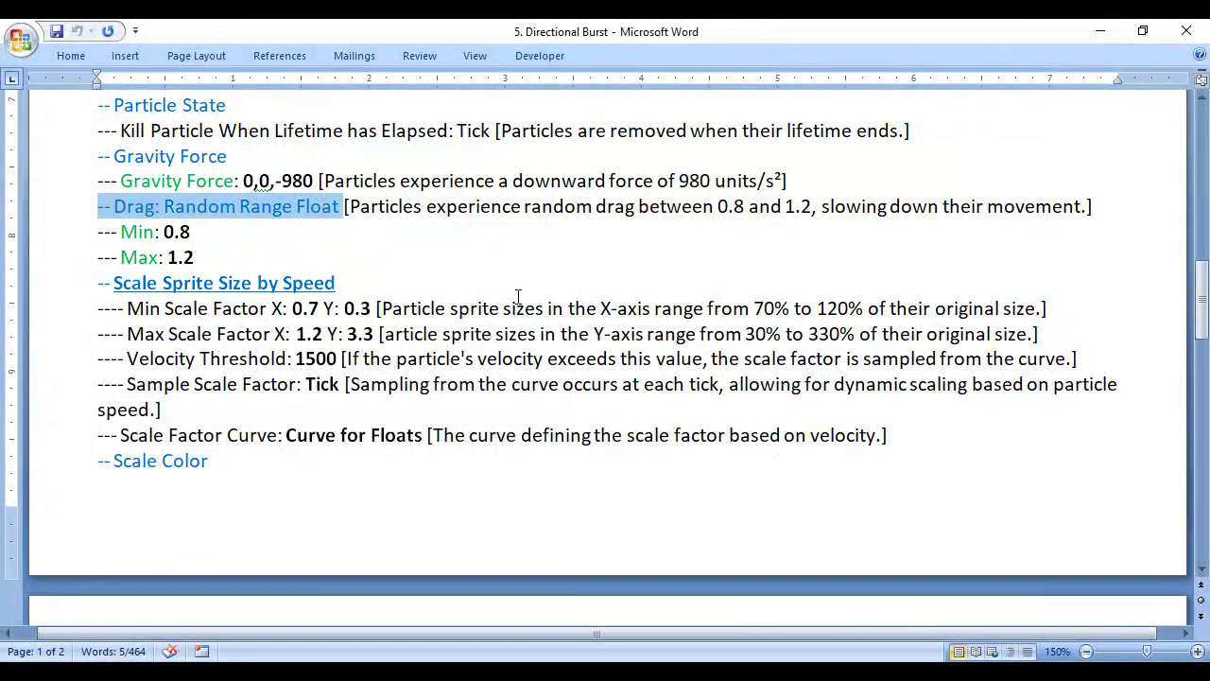
{"action": "left_click_drag", "start_coordinate": [819, 206], "coordinate": [1063, 208]}
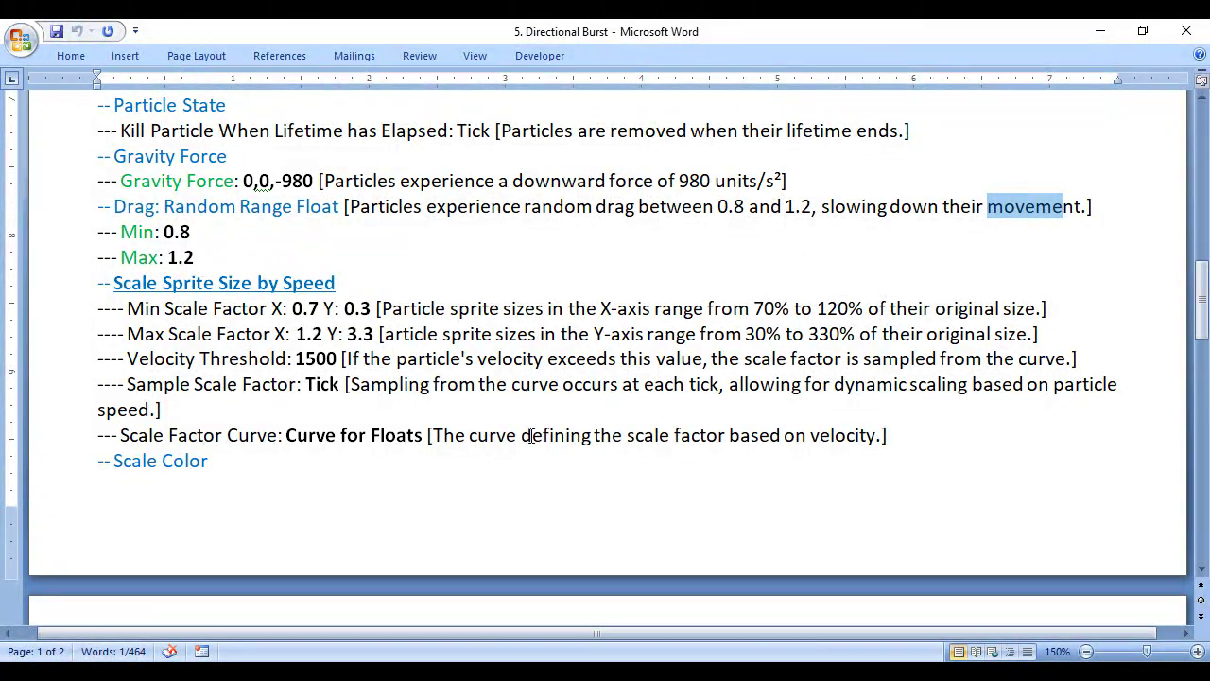
{"action": "key", "text": "alt+Tab"}
{"action": "left_click", "coordinate": [476, 359]}
{"action": "type", "text": "drag"}
{"action": "left_click", "coordinate": [553, 346]}
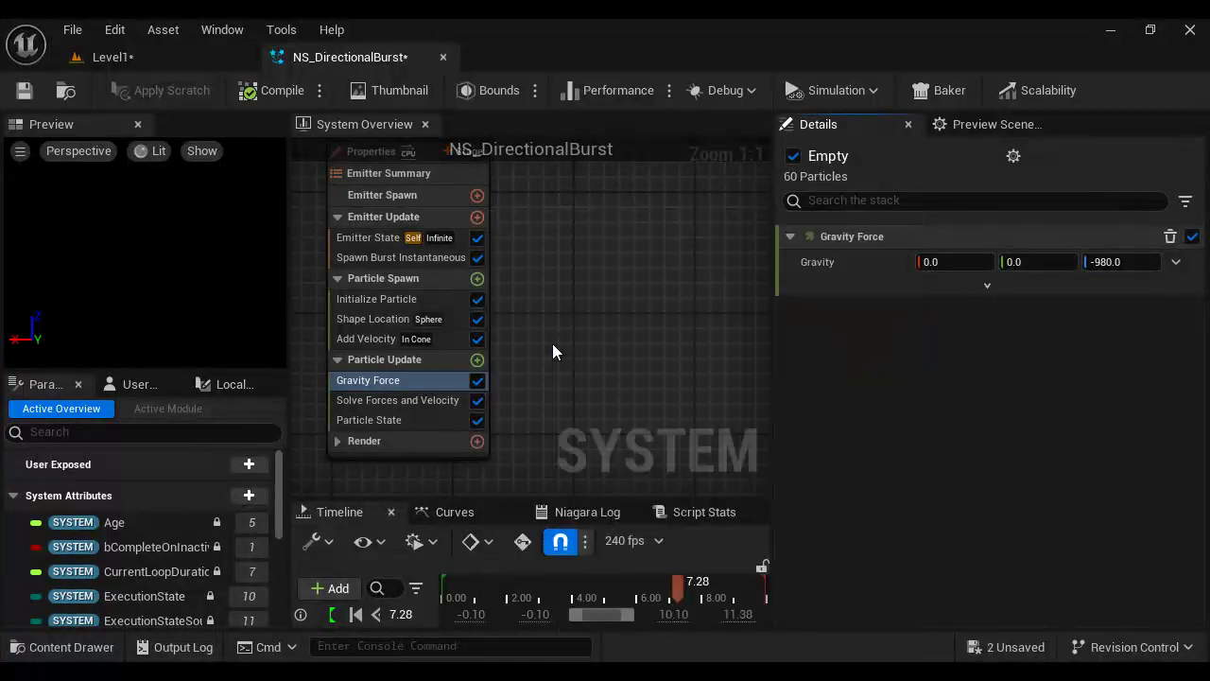
Set the Drag value to Random Range Float with a minimum of 0.8 and a maximum of 1.2.
{"action": "left_click", "coordinate": [1175, 262]}
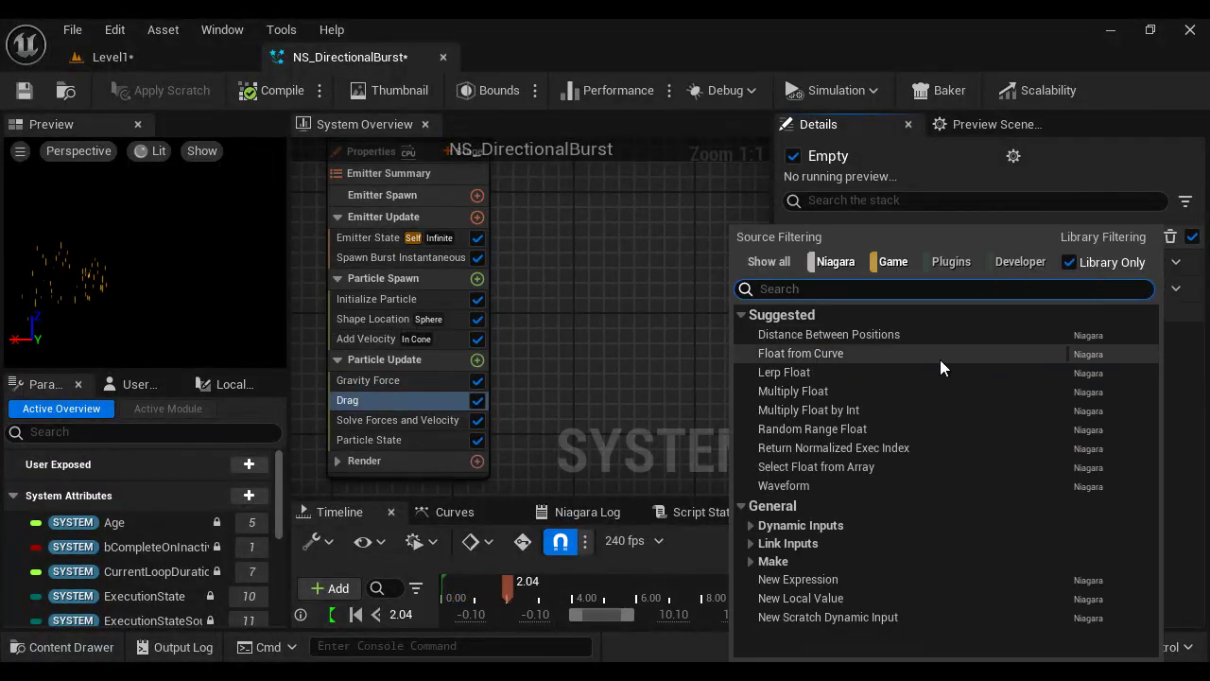
{"action": "left_click", "coordinate": [825, 429]}
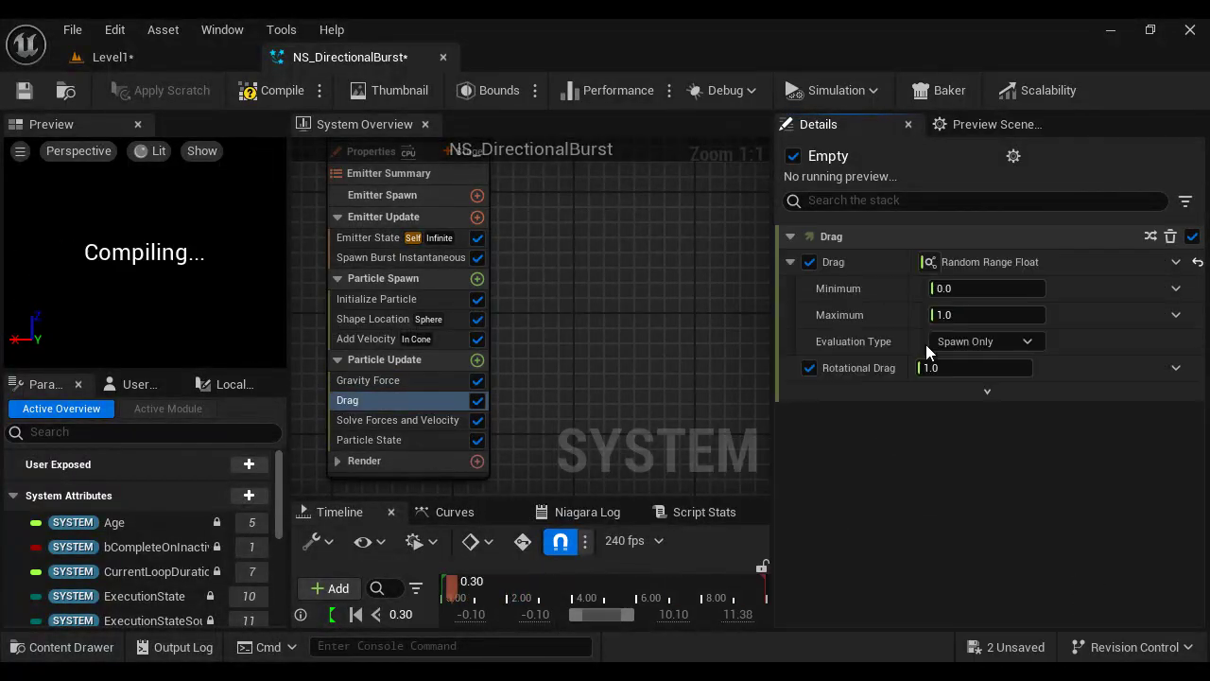
{"action": "left_click", "coordinate": [987, 288]}
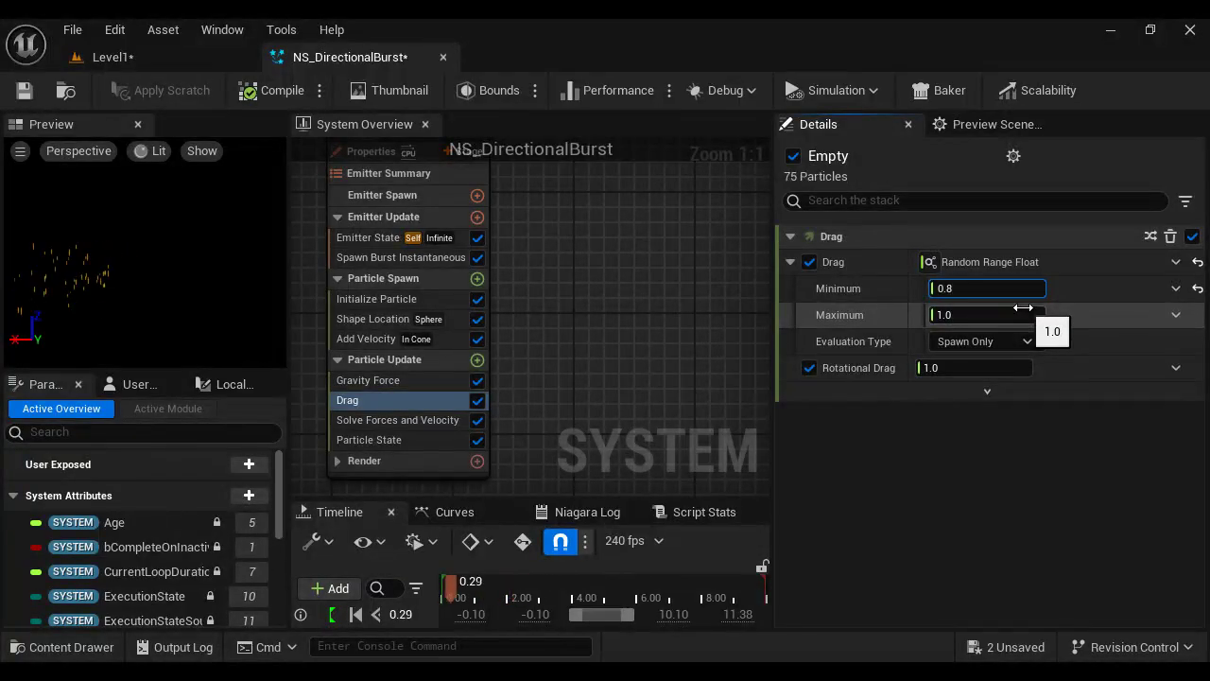
{"action": "left_click", "coordinate": [1009, 318]}
{"action": "type", "text": "1.2"}
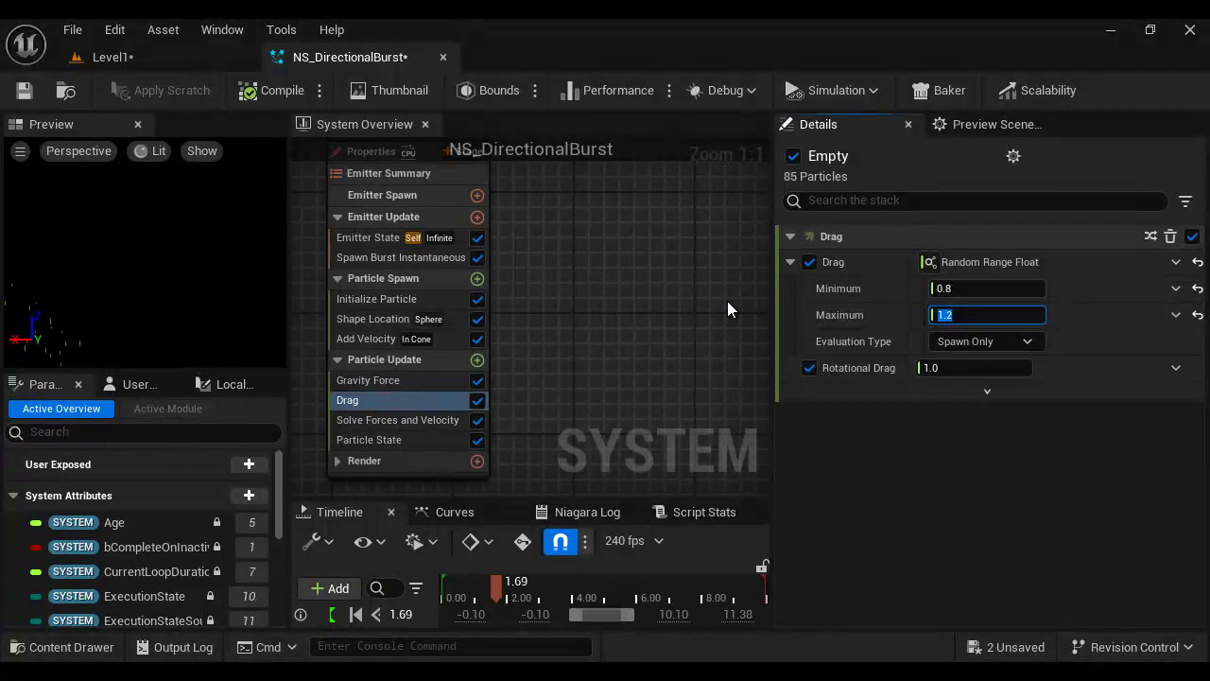
Consult Word's Scale Sprite Size by Speed heading and add a Scale Sprite Size module to Particle Update in Unreal Editor.
{"action": "mouse_move", "coordinate": [529, 670]}
{"action": "left_click", "coordinate": [931, 624]}
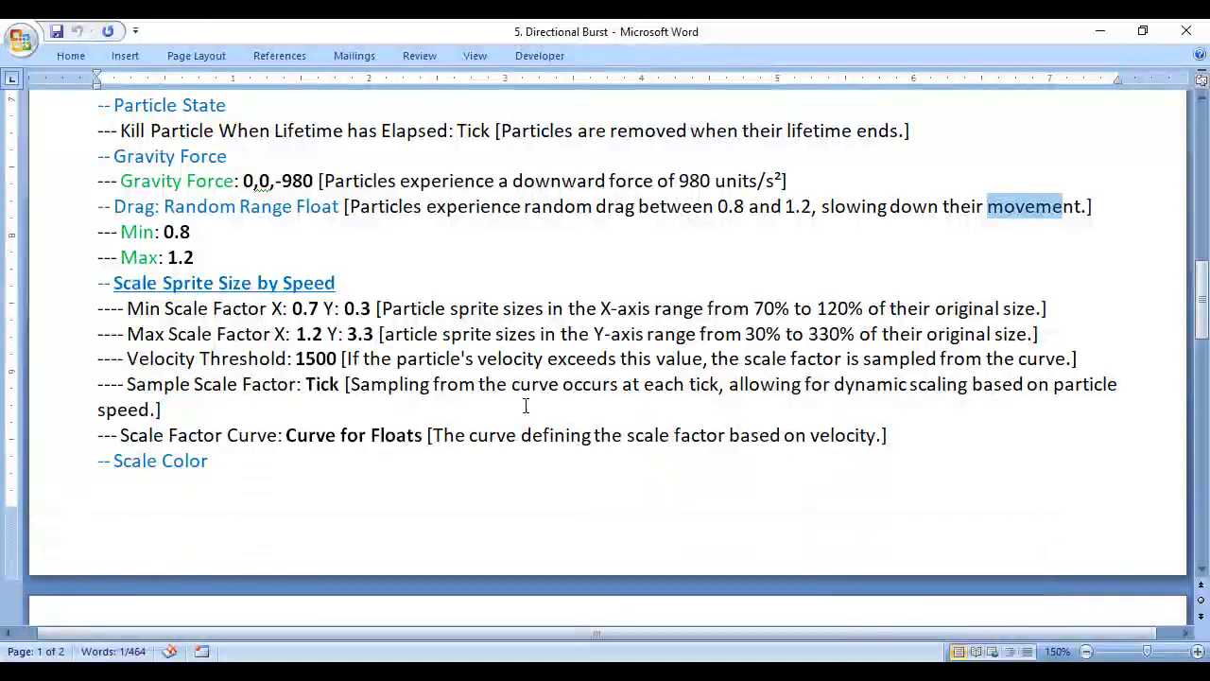
{"action": "left_click", "coordinate": [111, 308]}
{"action": "type", "text": "-"}
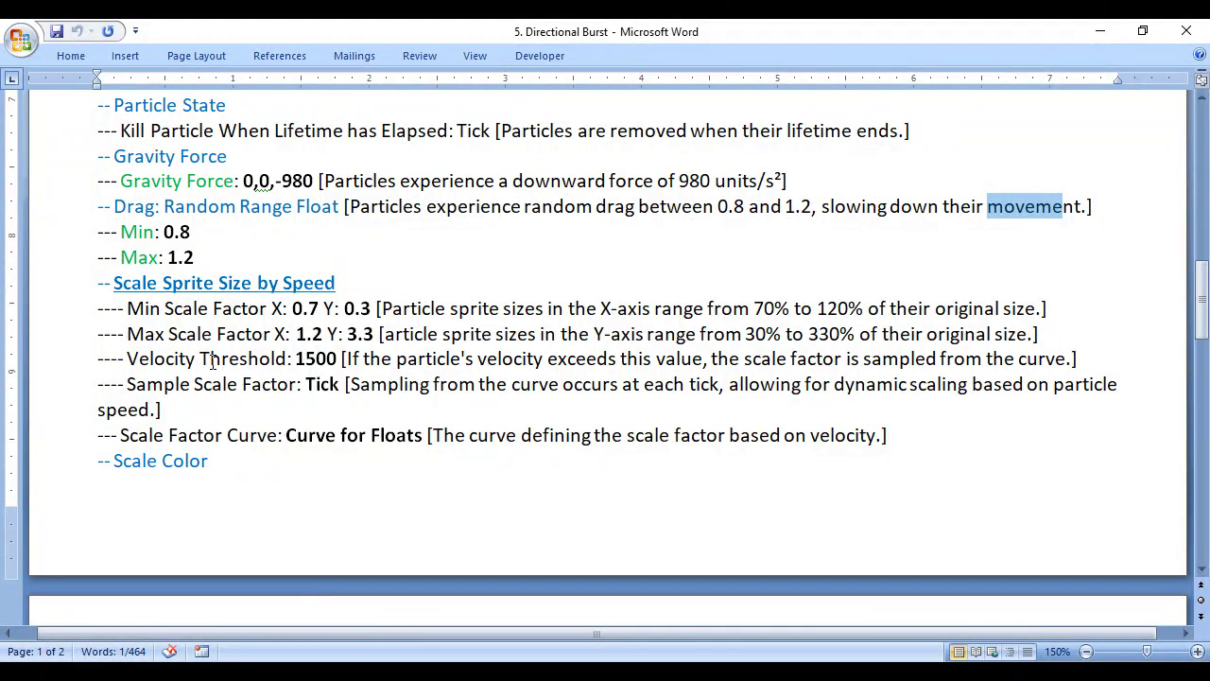
{"action": "left_click_drag", "start_coordinate": [97, 282], "coordinate": [356, 283]}
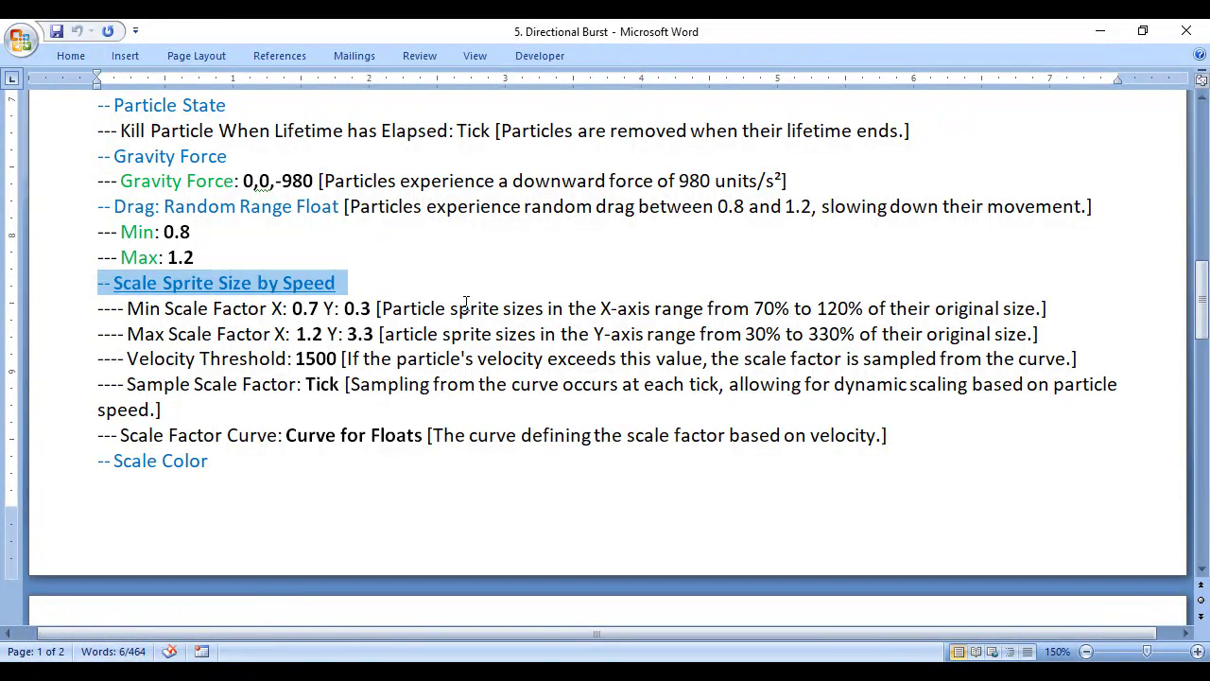
{"action": "key", "text": "alt+Tab"}
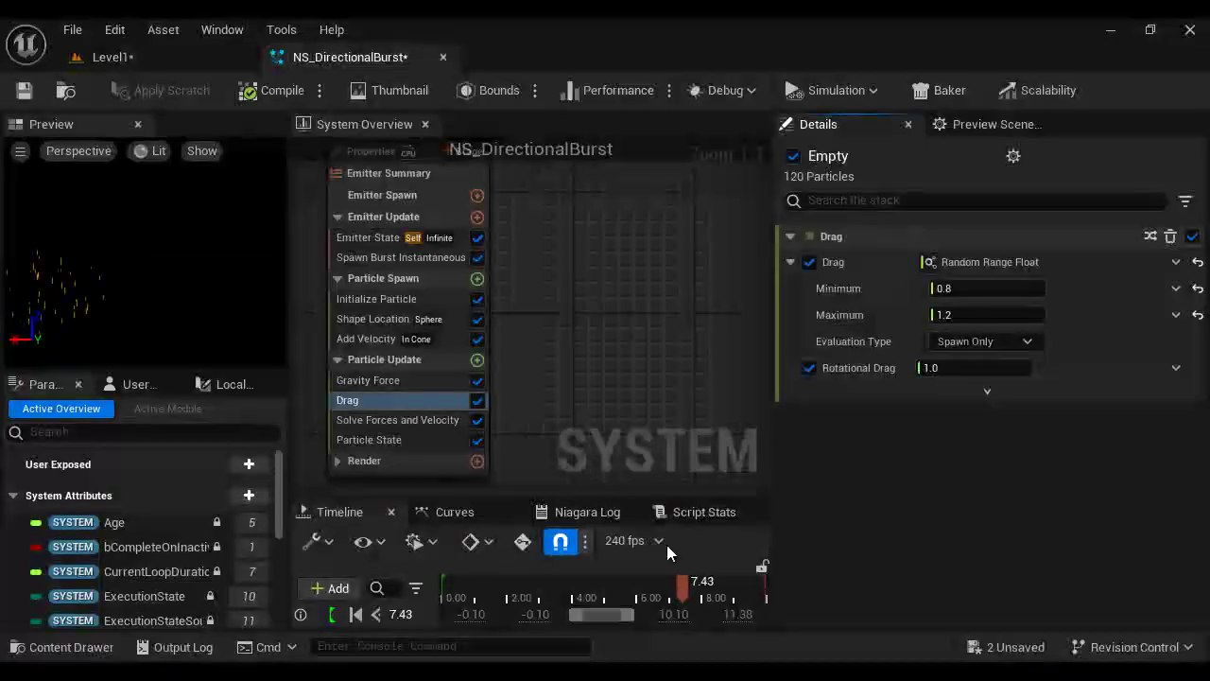
{"action": "left_click", "coordinate": [477, 359]}
{"action": "type", "text": "scales"}
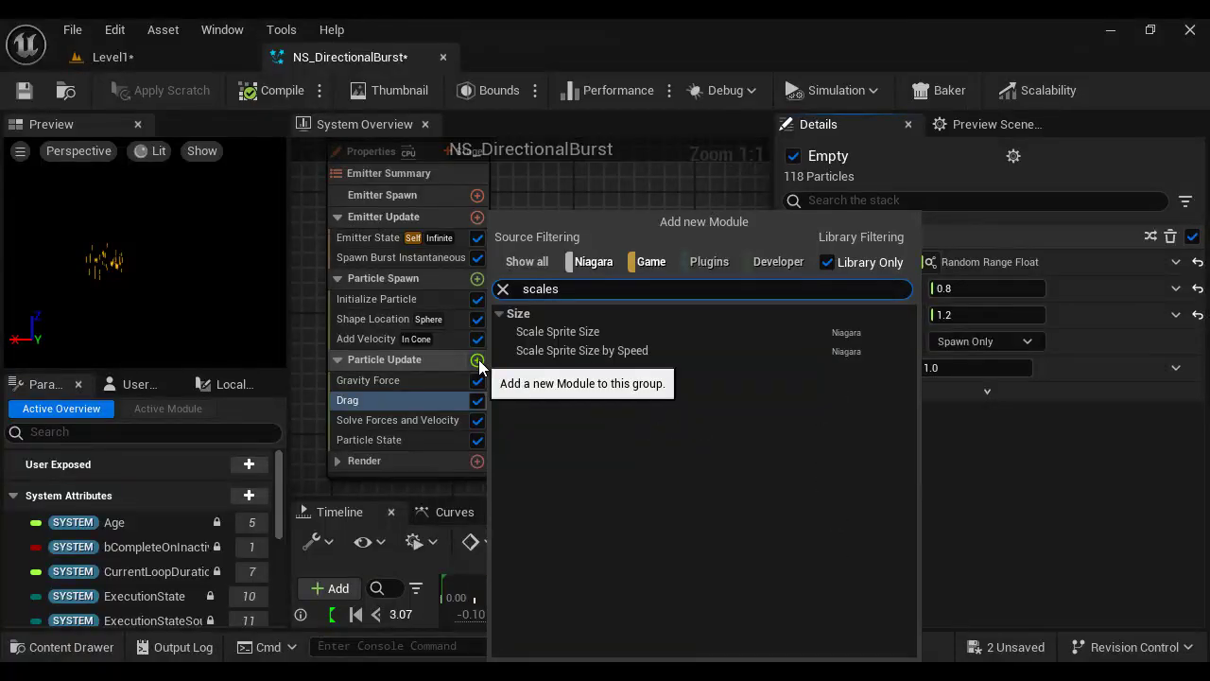
{"action": "left_click", "coordinate": [579, 326]}
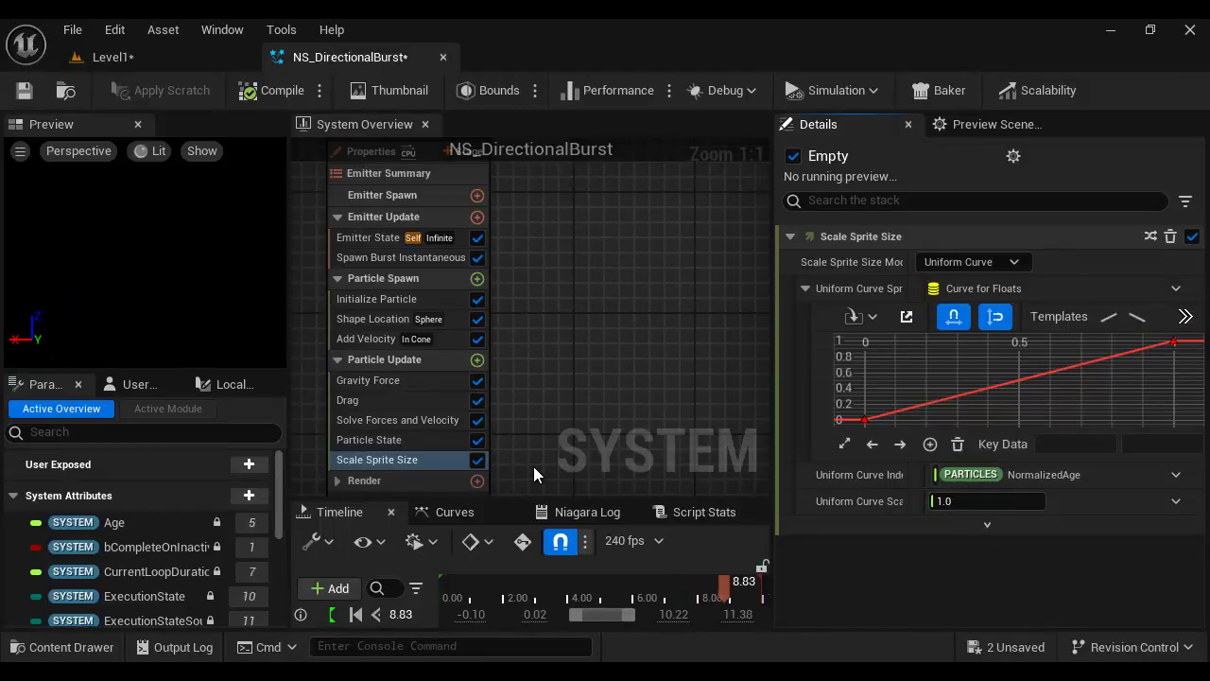
Try a Uniform Curve Scale of 5.0 in the Scale Sprite Size module.
{"action": "left_click", "coordinate": [993, 501]}
{"action": "type", "text": "5"}
{"action": "key", "text": "Return"}
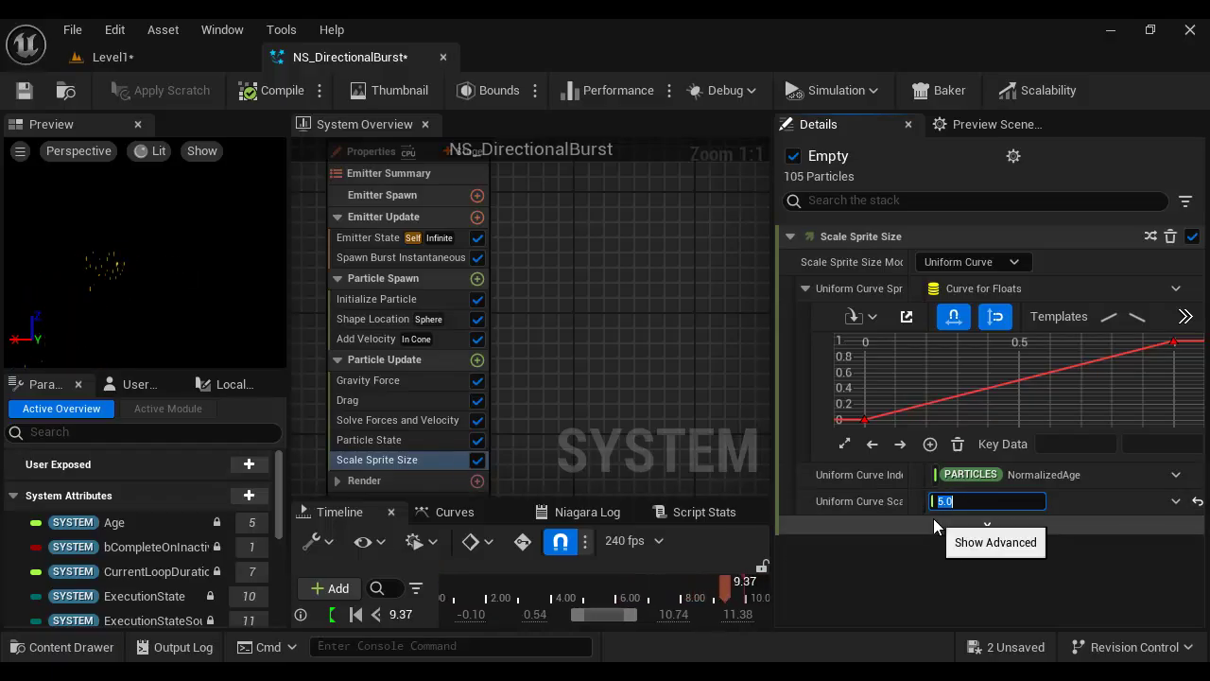
Check the sprite size limits in Initialize Particle and set the Scale Sprite Size module's Uniform Curve Scale to 10.0.
{"action": "left_click", "coordinate": [399, 297]}
{"action": "scroll", "coordinate": [927, 518], "scroll_direction": "down", "scroll_amount": 5}
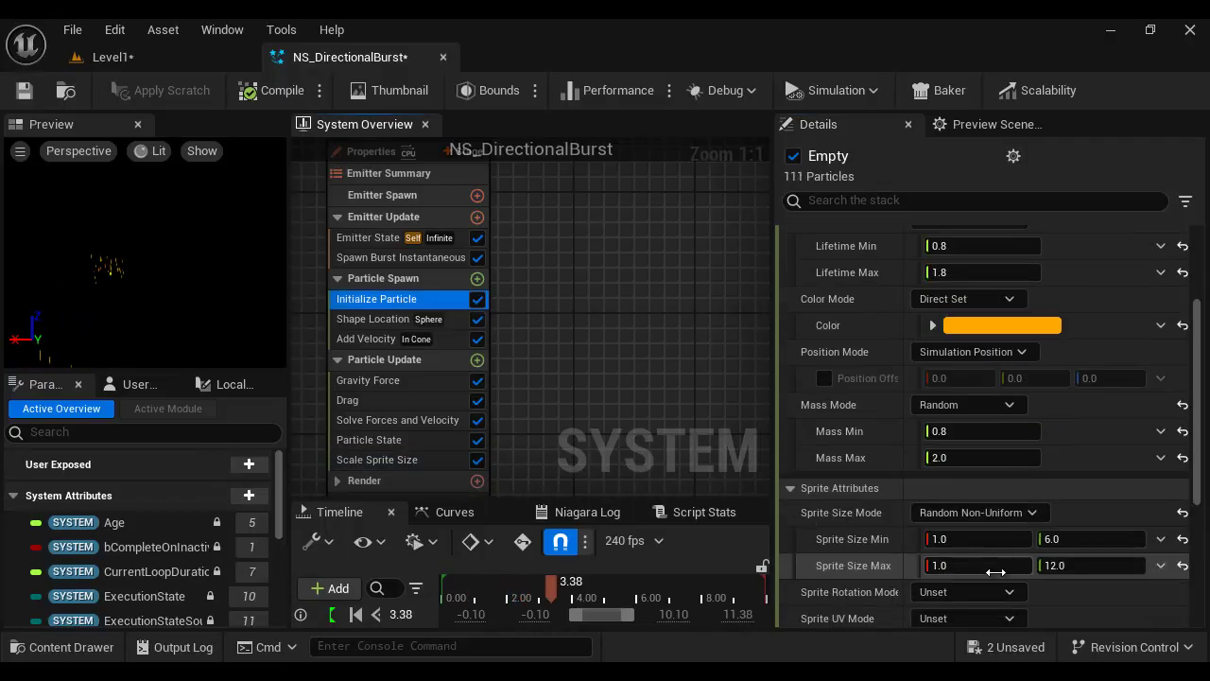
{"action": "left_click", "coordinate": [406, 460]}
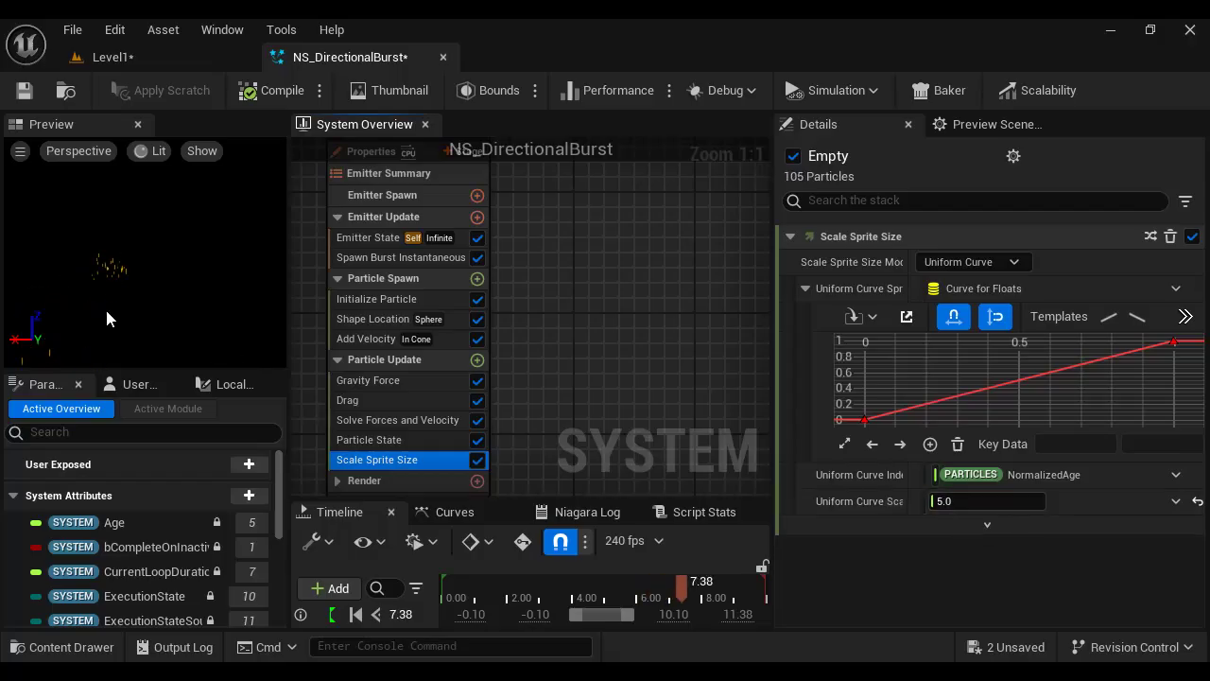
{"action": "left_click", "coordinate": [988, 501]}
{"action": "type", "text": "10"}
{"action": "key", "text": "Return"}
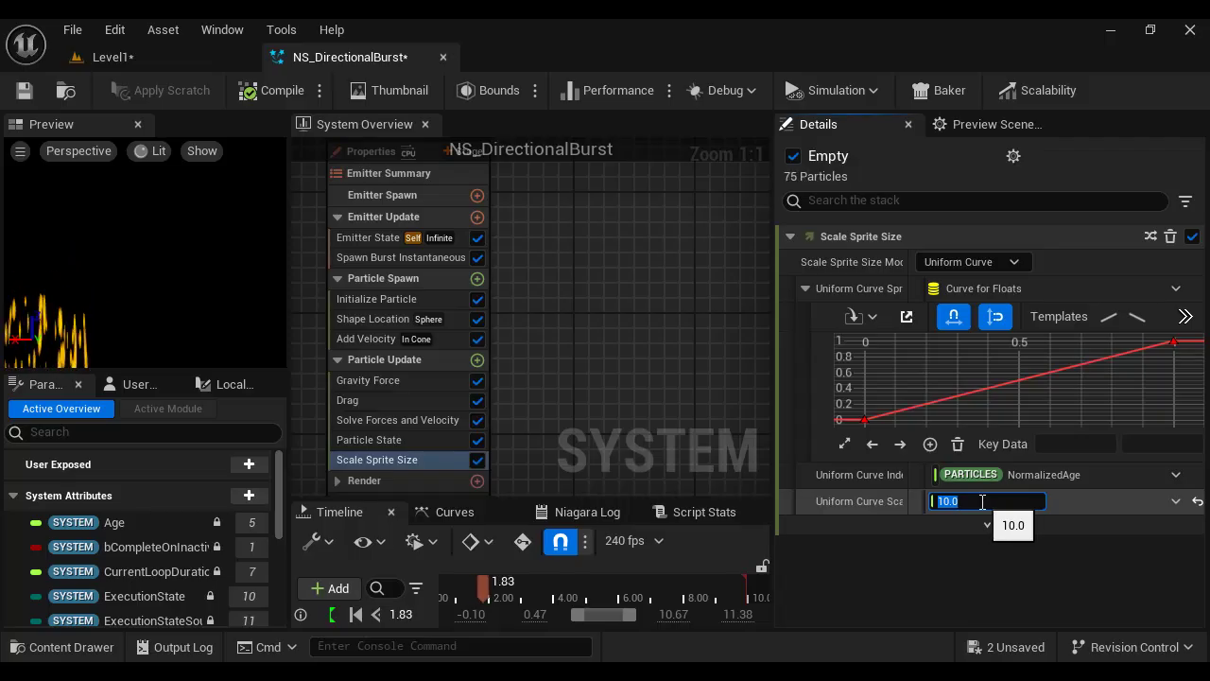
Set the Scale Sprite Size module's Uniform Curve Scale to 5.0, and disable the module in Unreal Editor after checking Word's module heading.
{"action": "type", "text": "5"}
{"action": "key", "text": "Return"}
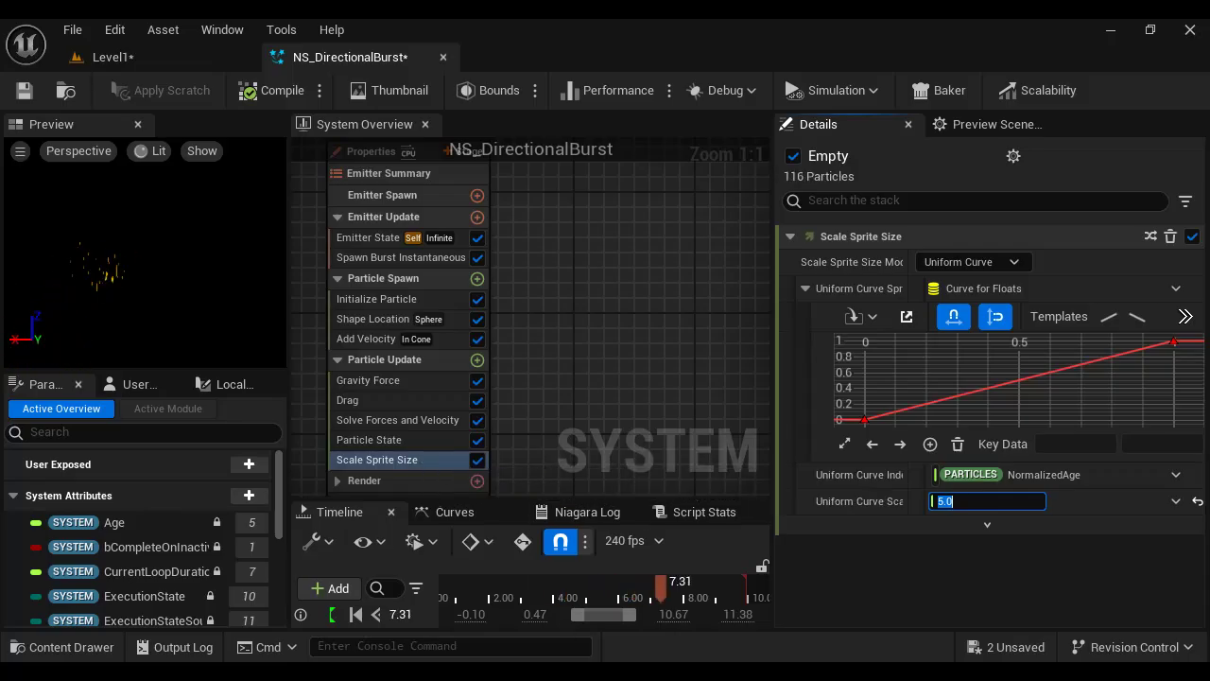
{"action": "left_click", "coordinate": [931, 605]}
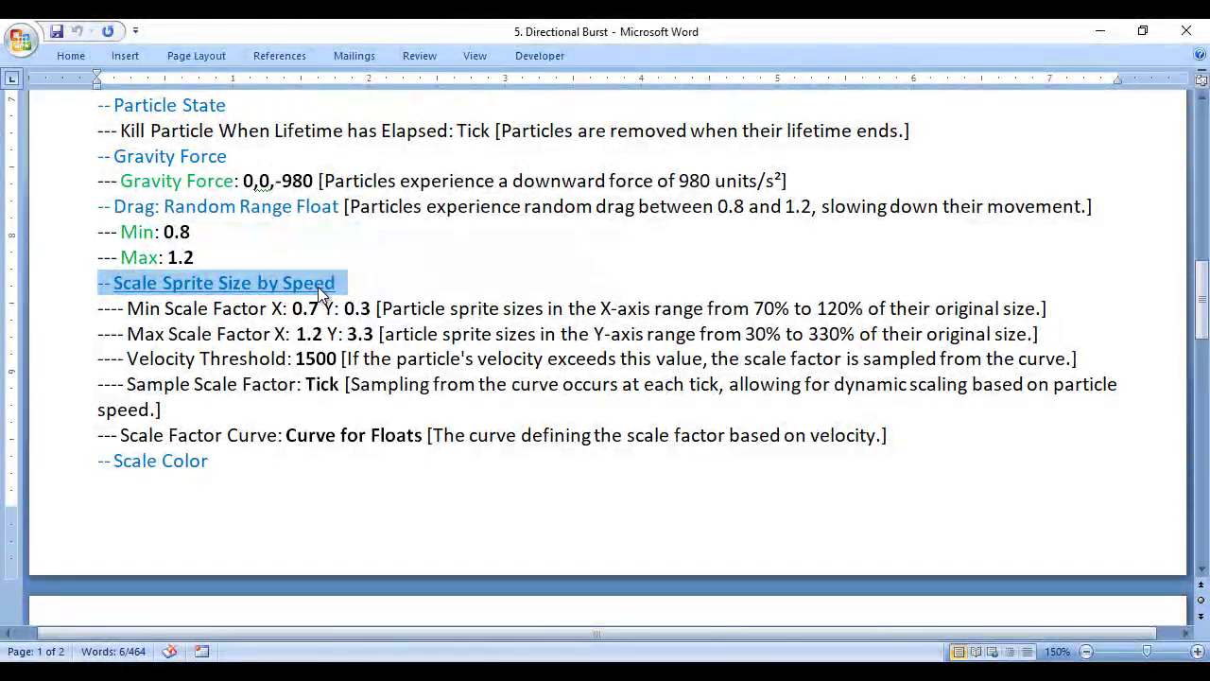
{"action": "left_click", "coordinate": [463, 671]}
{"action": "left_click", "coordinate": [478, 460]}
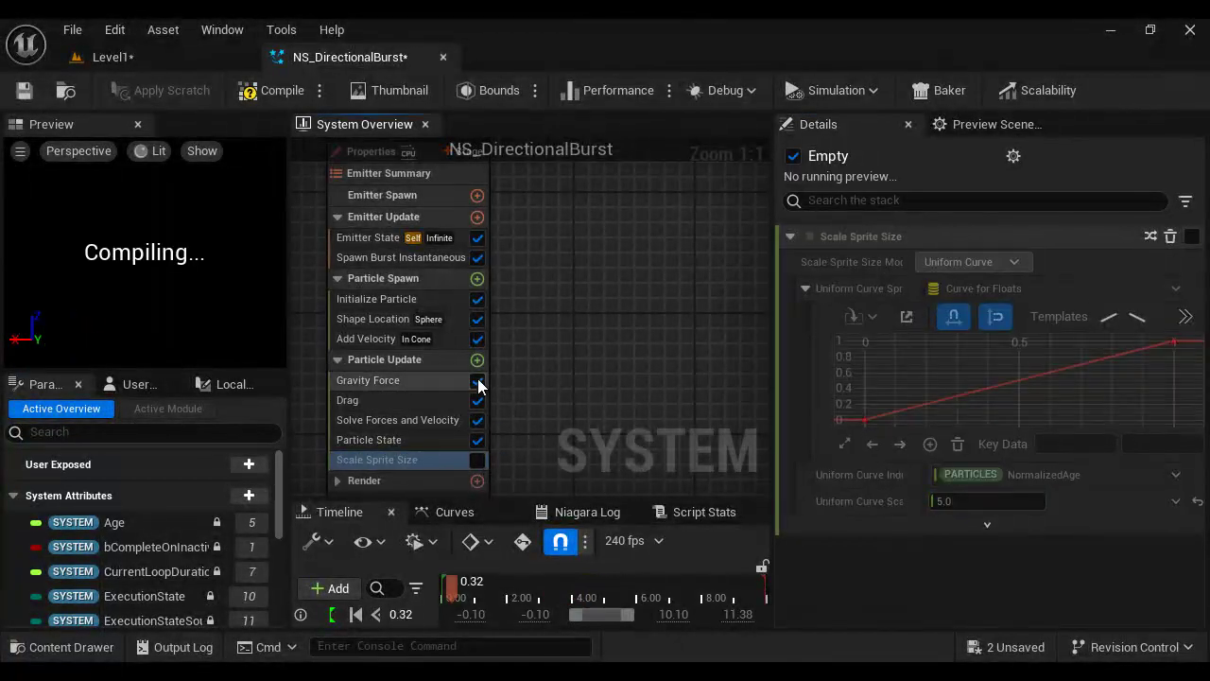
Add a Scale Sprite Size by Speed module to Particle Update and check its scale factor descriptions.
{"action": "left_click", "coordinate": [477, 359]}
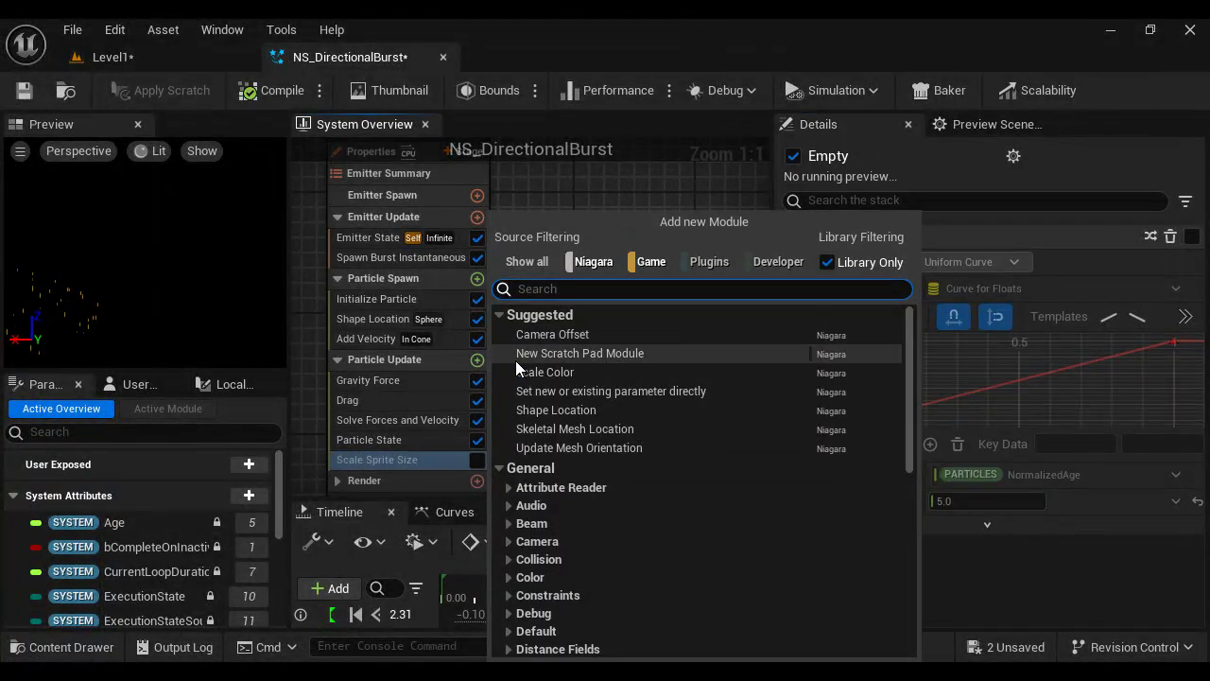
{"action": "type", "text": "scale spri"}
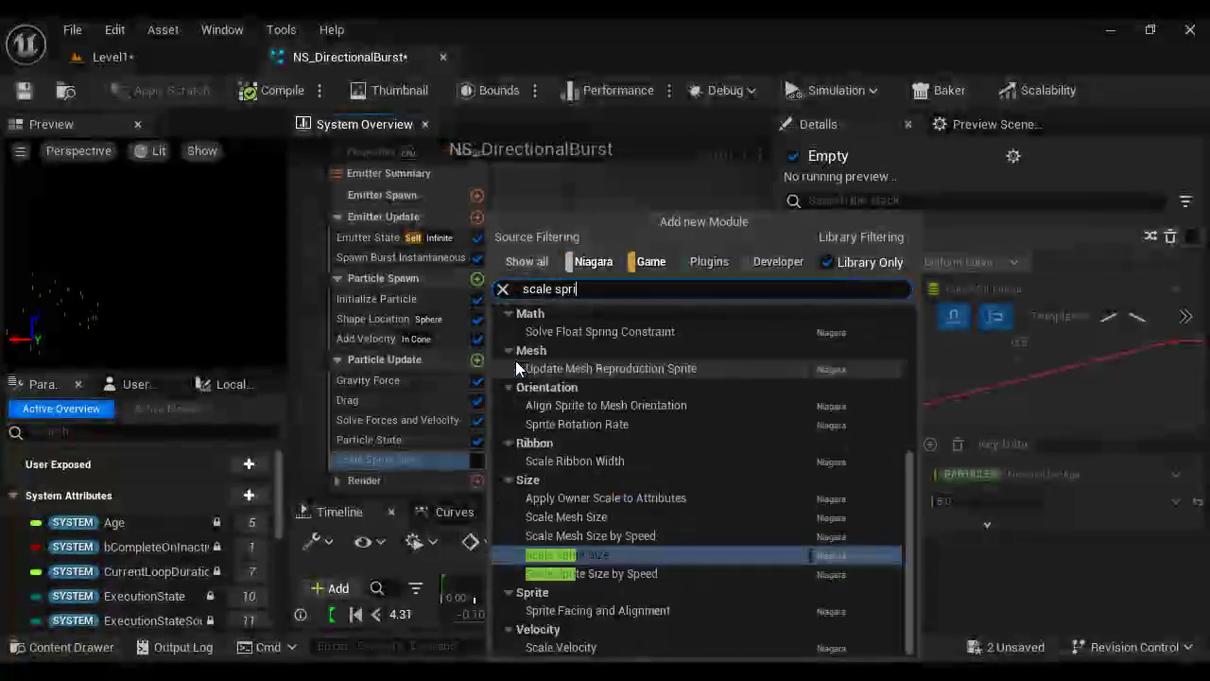
{"action": "left_click", "coordinate": [649, 573]}
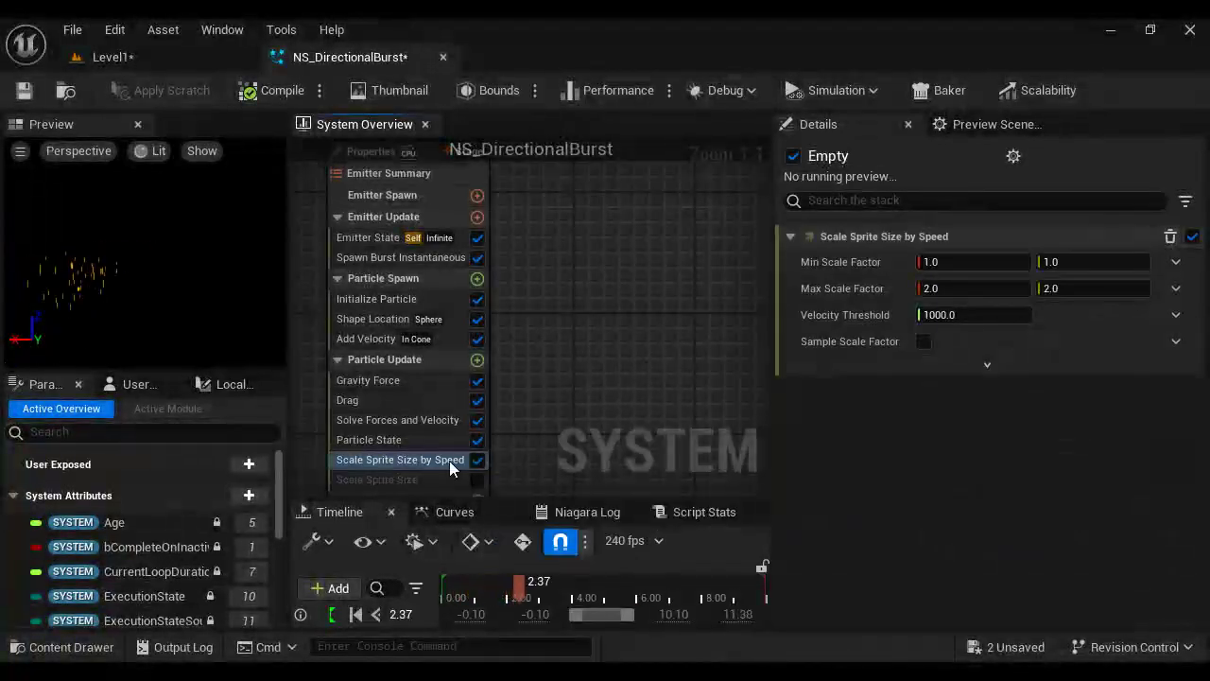
{"action": "mouse_move", "coordinate": [852, 271]}
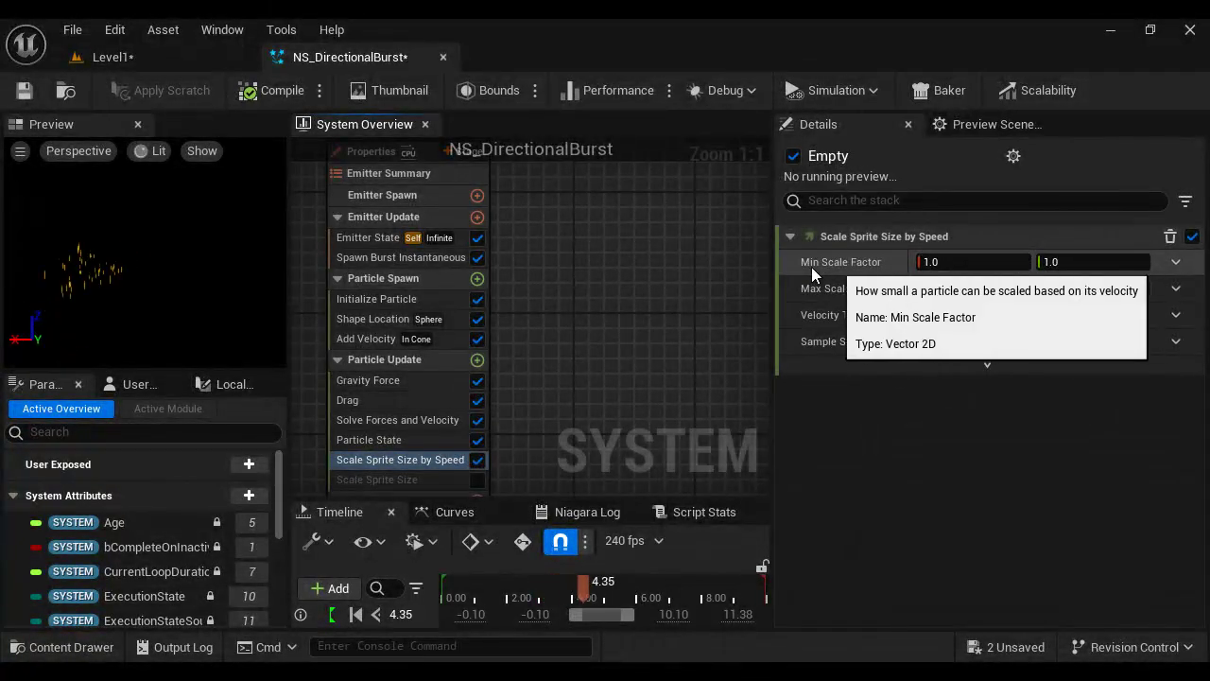
{"action": "mouse_move", "coordinate": [811, 293]}
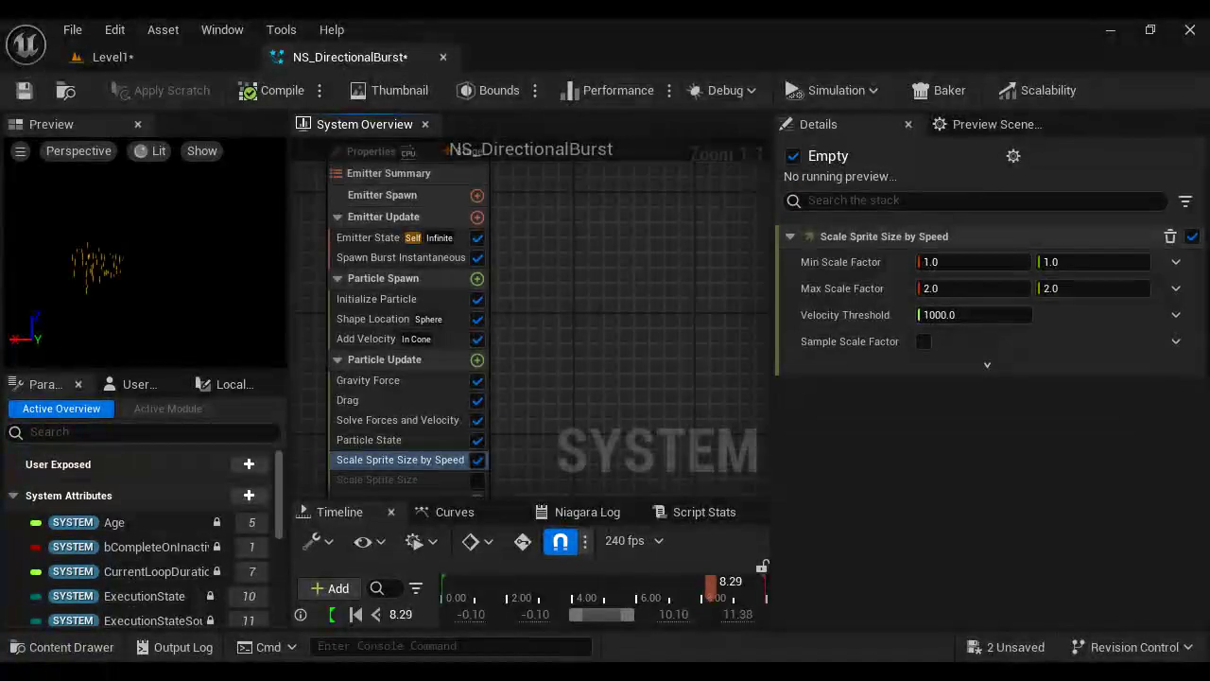
Consult the scale factors in Word and set Min Scale Factor X to 0.7 and Max Scale Factor X to 1.2 in Unreal Editor.
{"action": "left_click", "coordinate": [937, 598]}
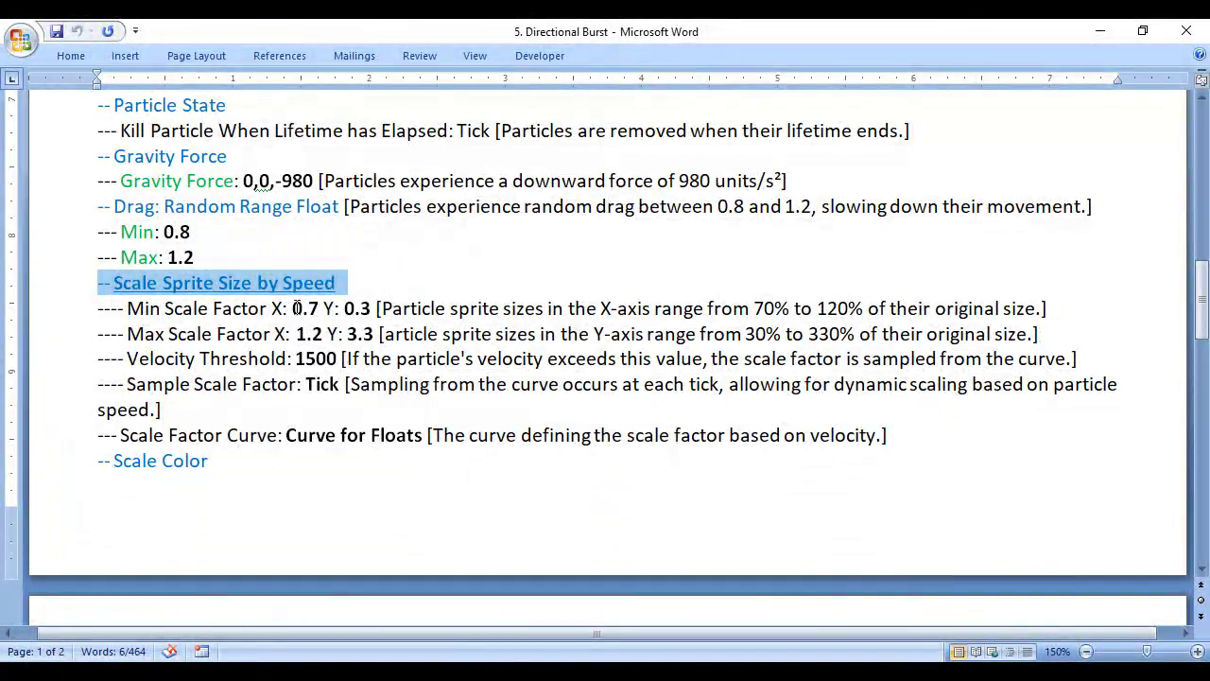
{"action": "left_click_drag", "start_coordinate": [292, 308], "coordinate": [333, 309]}
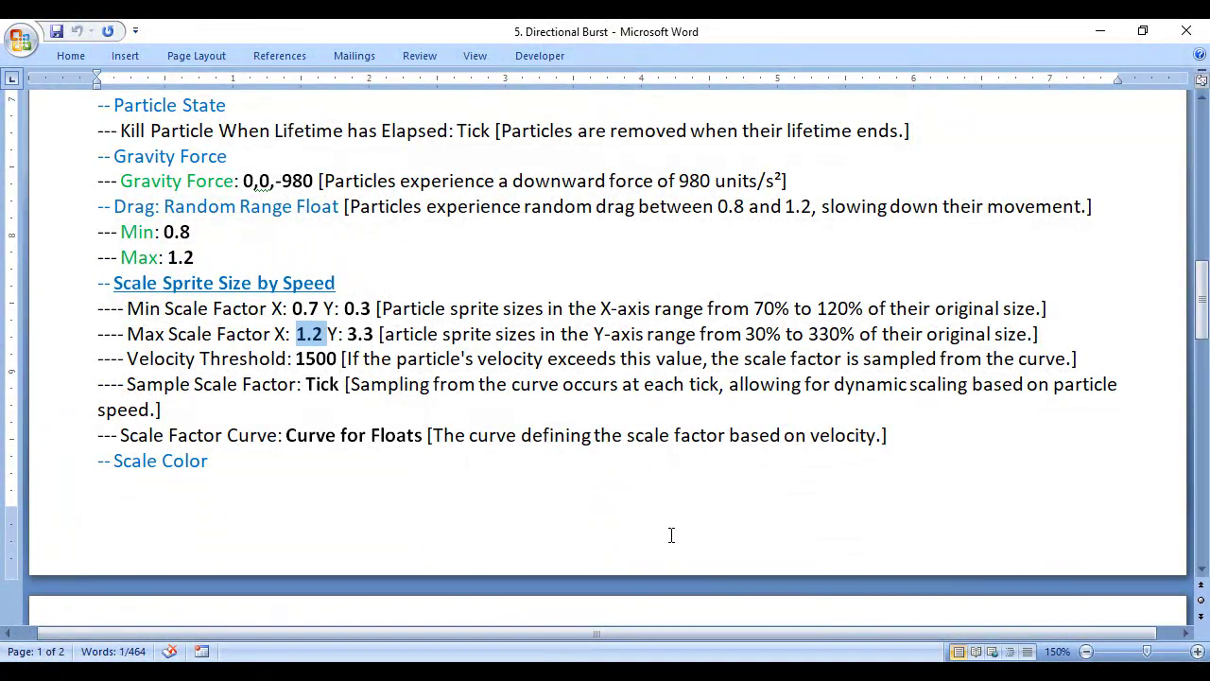
{"action": "left_click", "coordinate": [619, 649]}
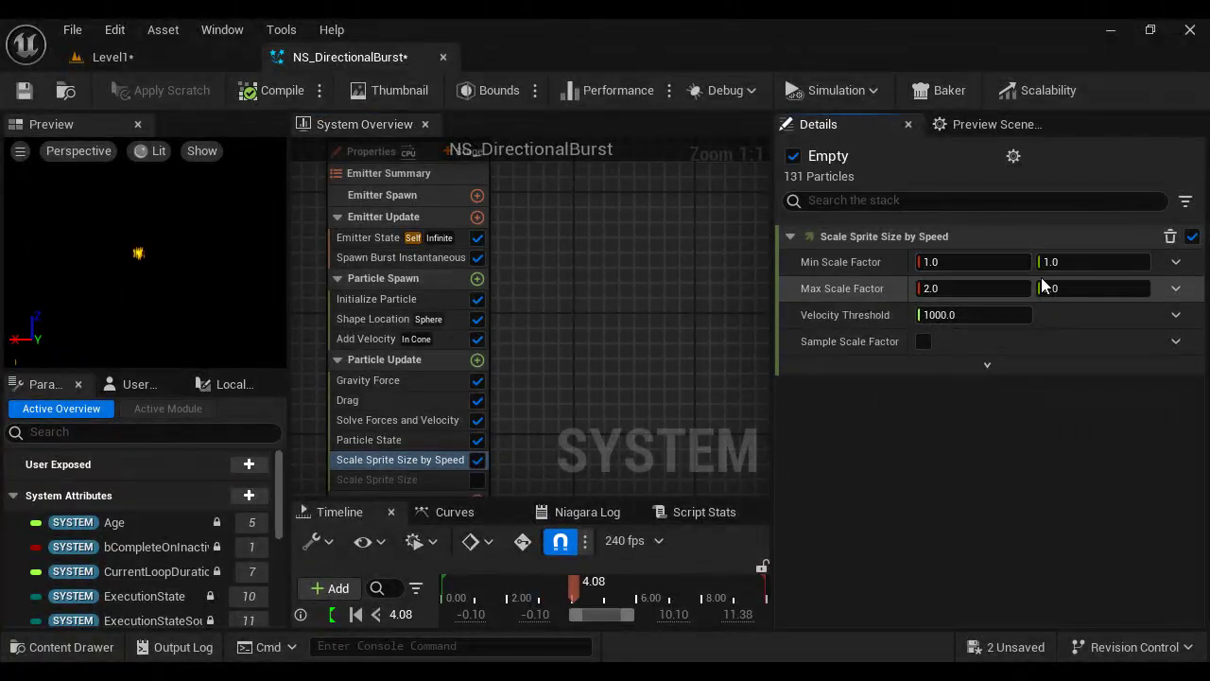
{"action": "left_click", "coordinate": [945, 262]}
{"action": "type", "text": "0.7"}
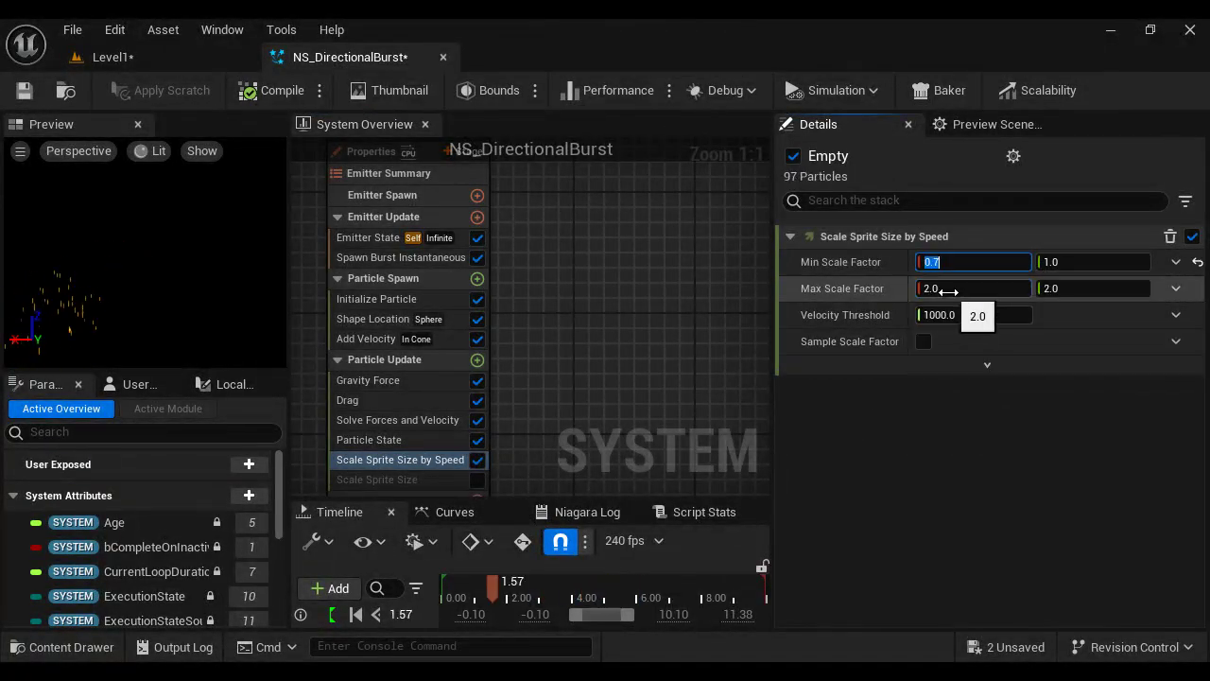
{"action": "left_click", "coordinate": [954, 288]}
{"action": "key", "text": "Return"}
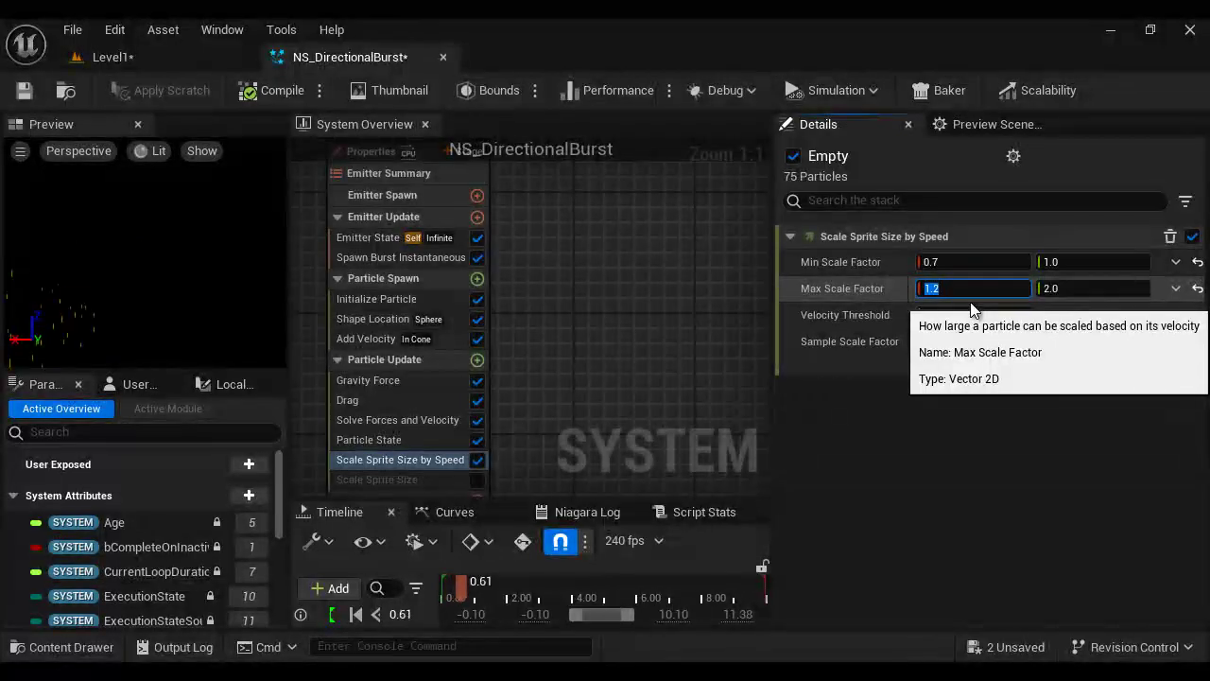
Consult the Y values in Word and set Min Scale Factor Y to 0.3 and Max Scale Factor Y to 3.3 in Unreal Editor.
{"action": "mouse_move", "coordinate": [527, 679]}
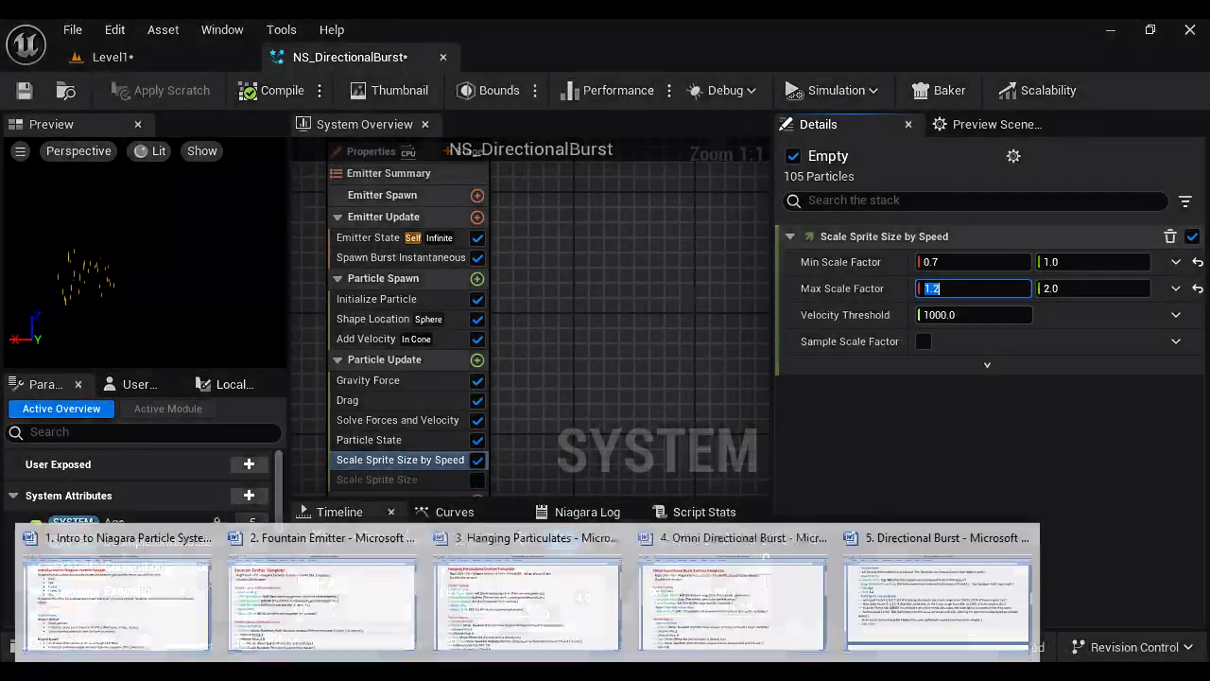
{"action": "left_click", "coordinate": [927, 616]}
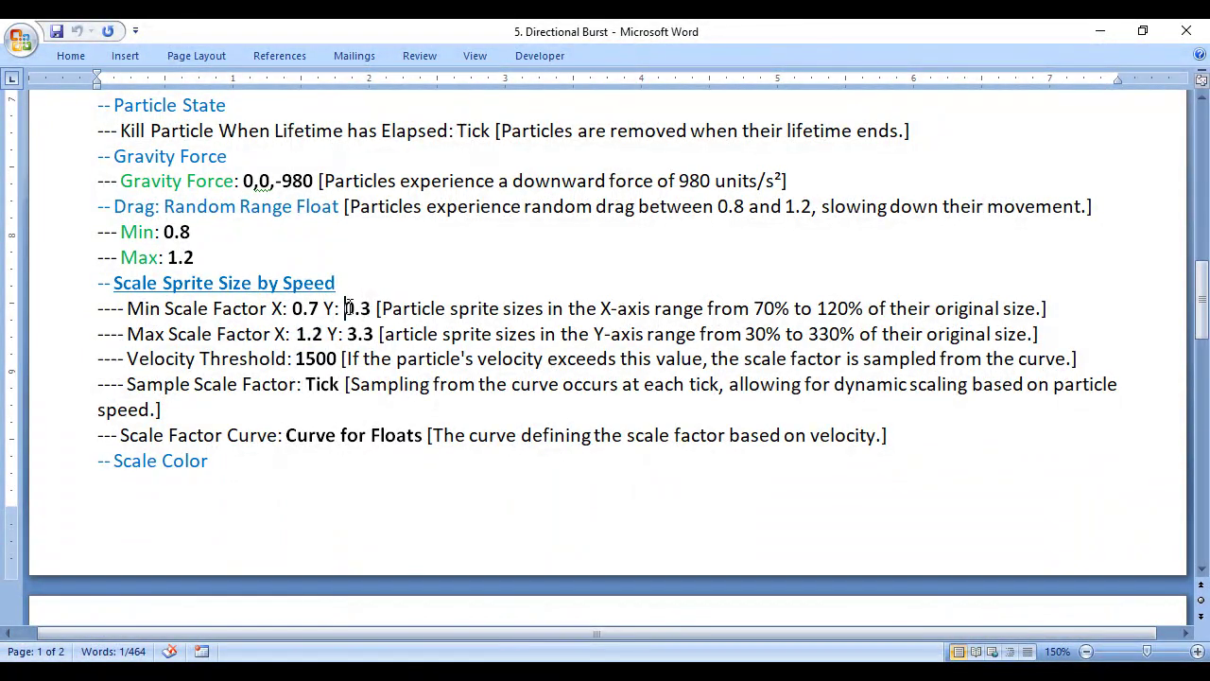
{"action": "double_click", "coordinate": [360, 334]}
{"action": "key", "text": "alt+Tab"}
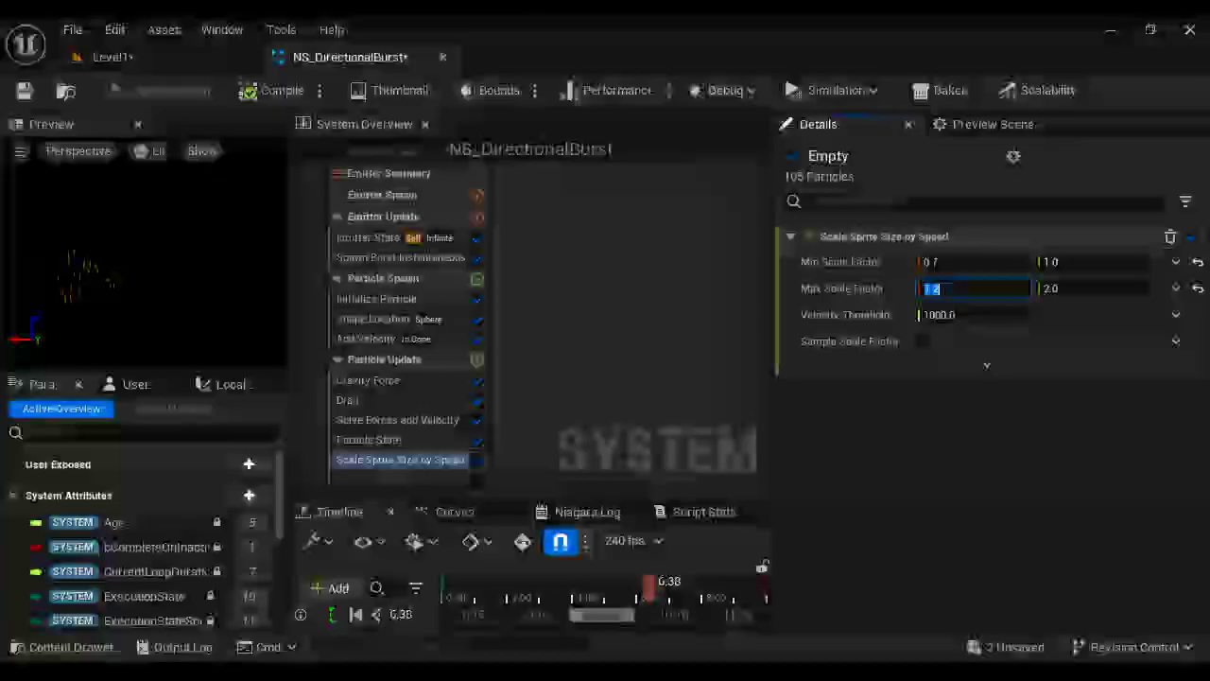
{"action": "left_click", "coordinate": [1096, 264]}
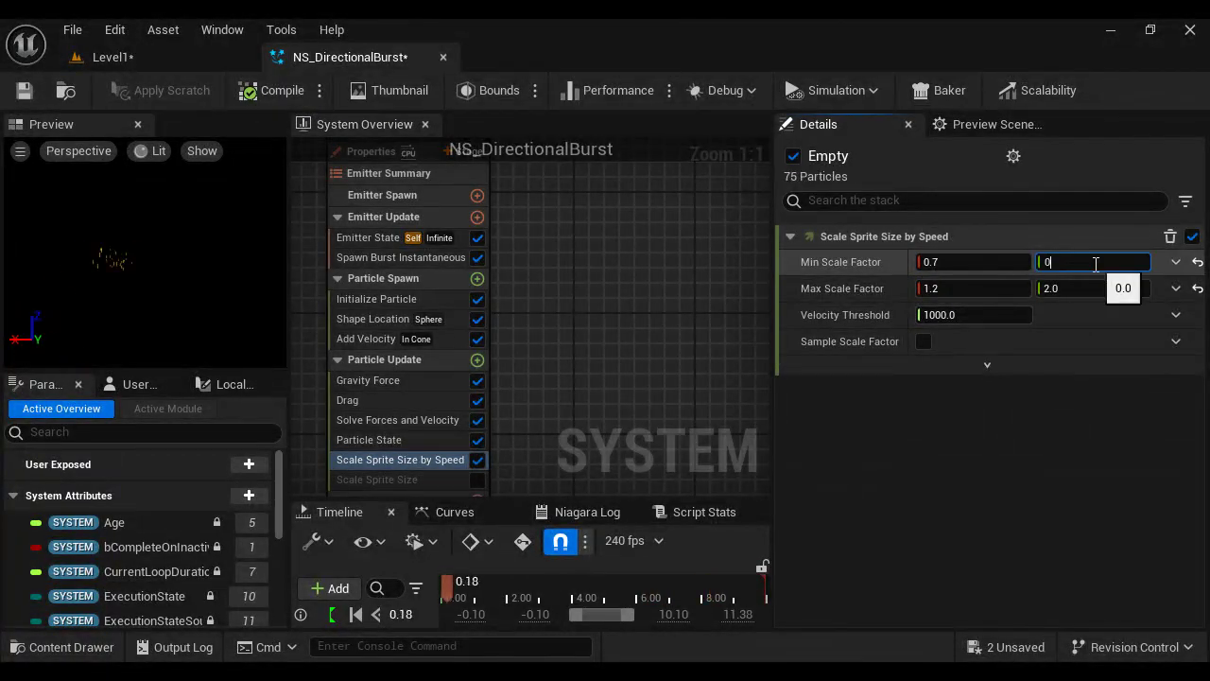
{"action": "left_click", "coordinate": [1096, 288]}
{"action": "type", "text": "3"}
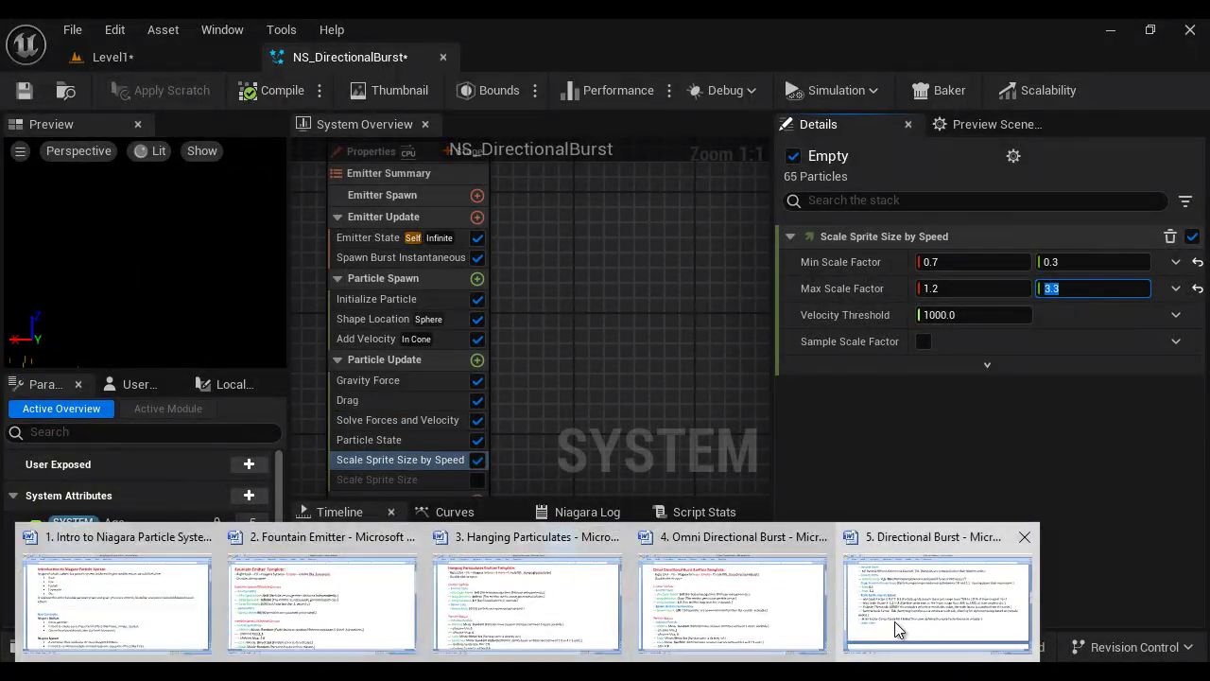
Check the velocity threshold in Word and set the Scale Sprite Size by Speed module's Velocity Threshold to 1500 in Unreal Editor.
{"action": "left_click", "coordinate": [895, 622]}
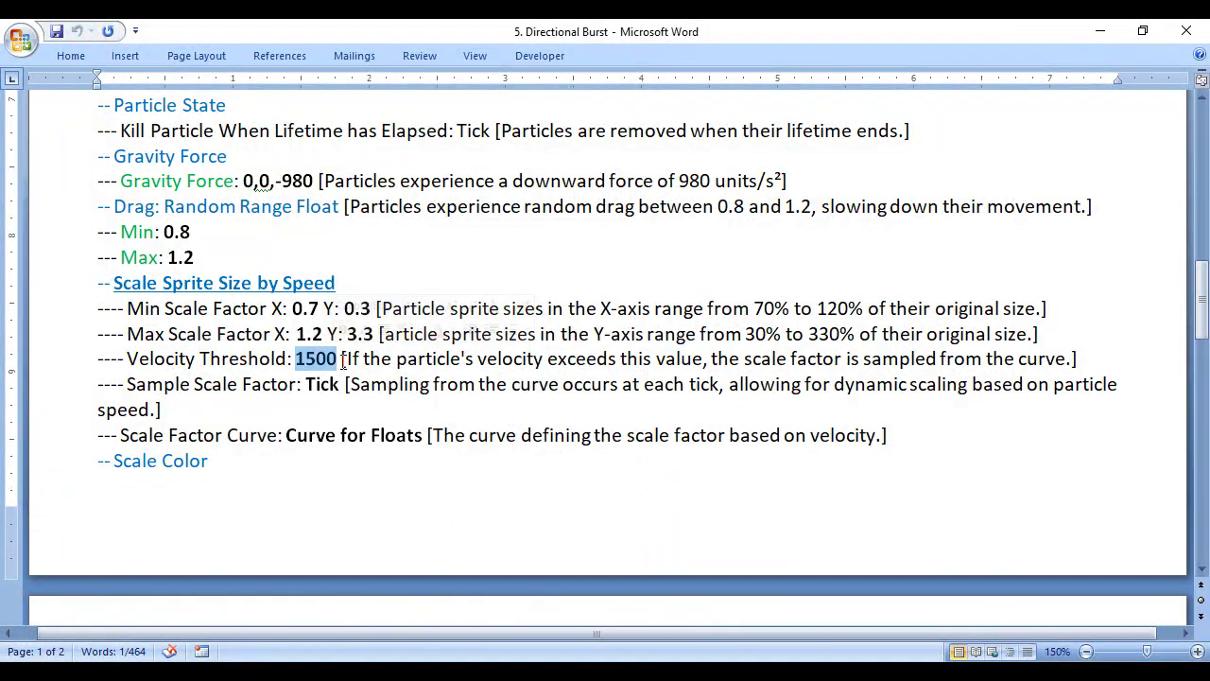
{"action": "key", "text": "alt+Tab"}
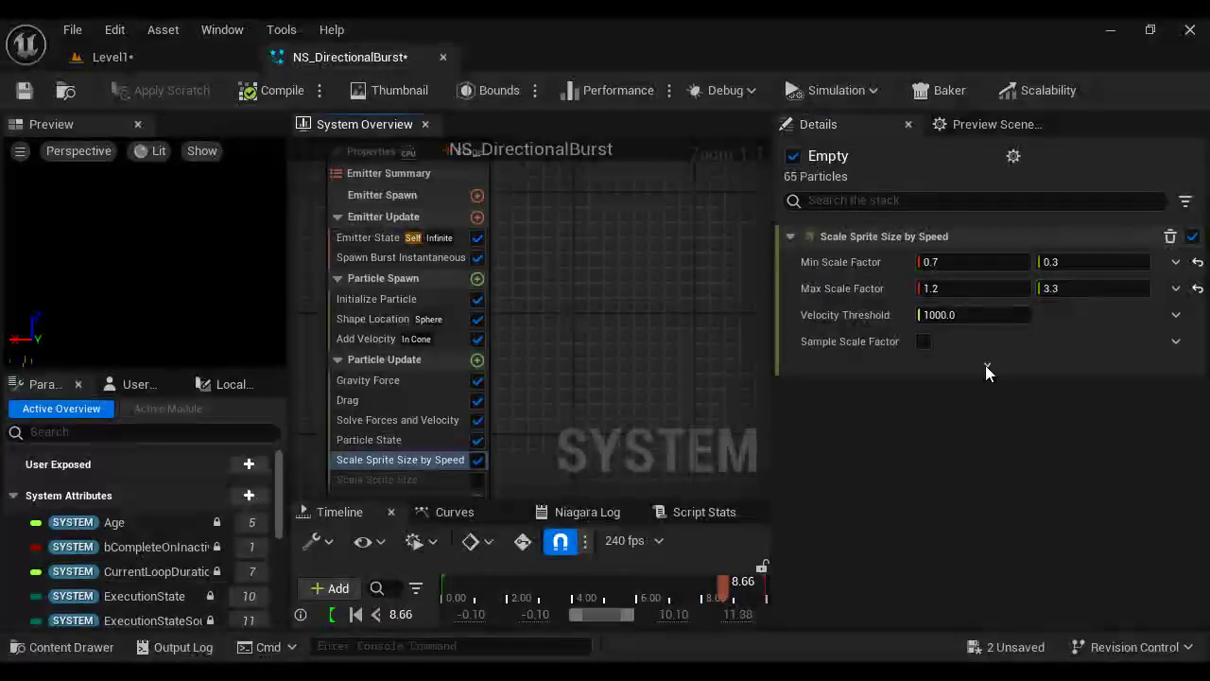
{"action": "left_click", "coordinate": [934, 315]}
{"action": "type", "text": "1"}
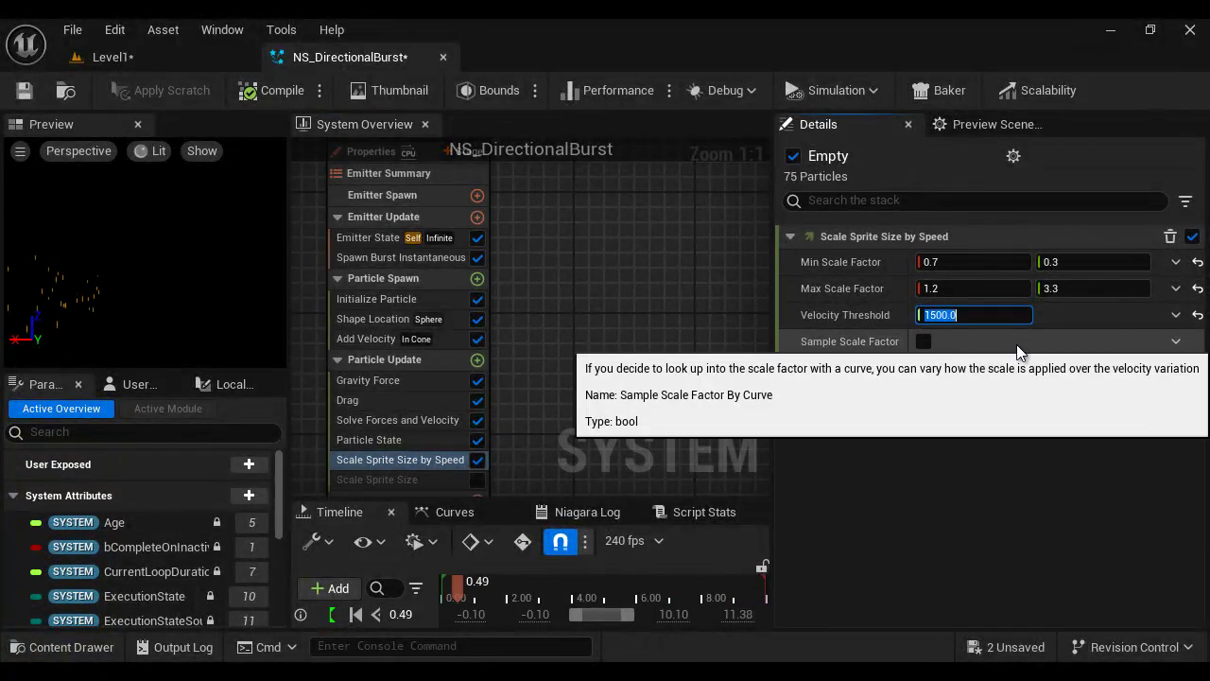
{"action": "left_click", "coordinate": [902, 444]}
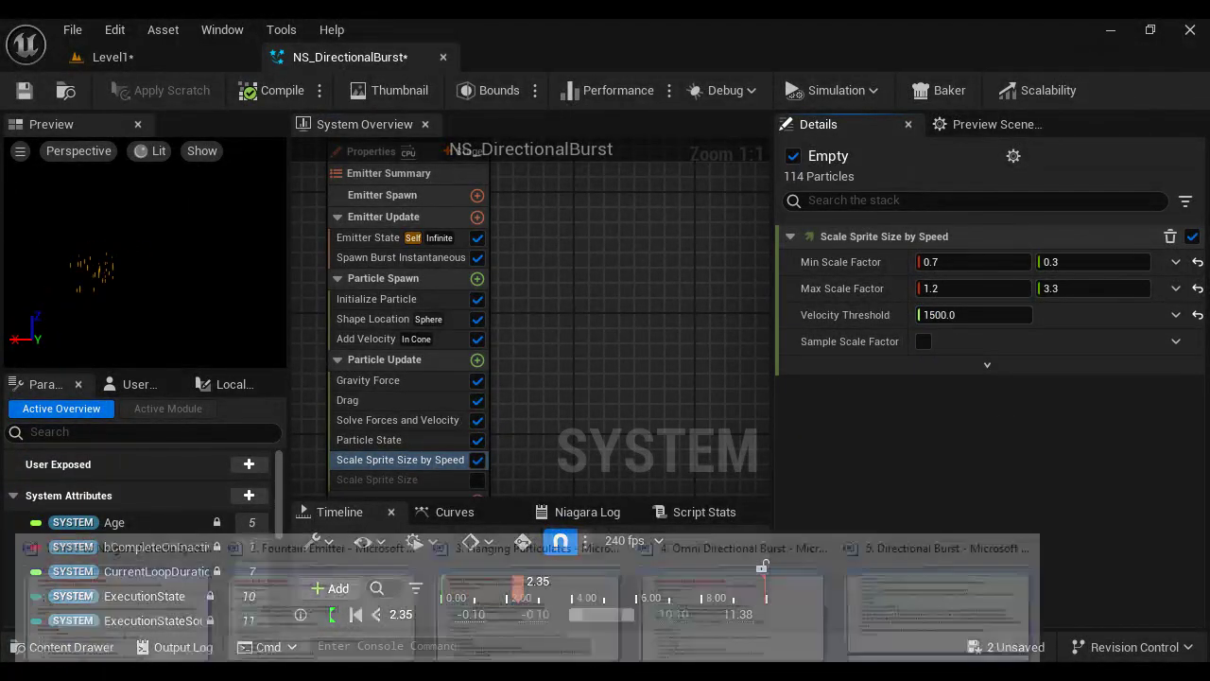
Read Word's explanation of Sample Scale Factor and enable that option in Unreal Editor's Scale Sprite Size by Speed module.
{"action": "left_click", "coordinate": [932, 605]}
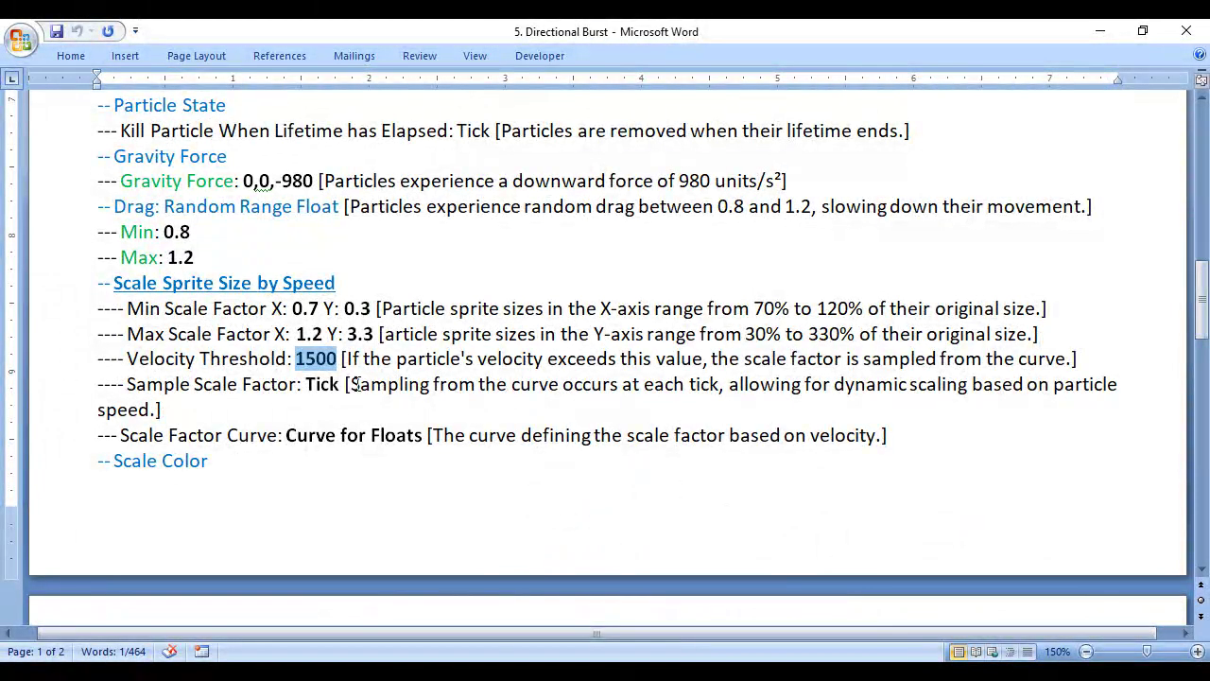
{"action": "left_click_drag", "start_coordinate": [558, 383], "coordinate": [606, 383]}
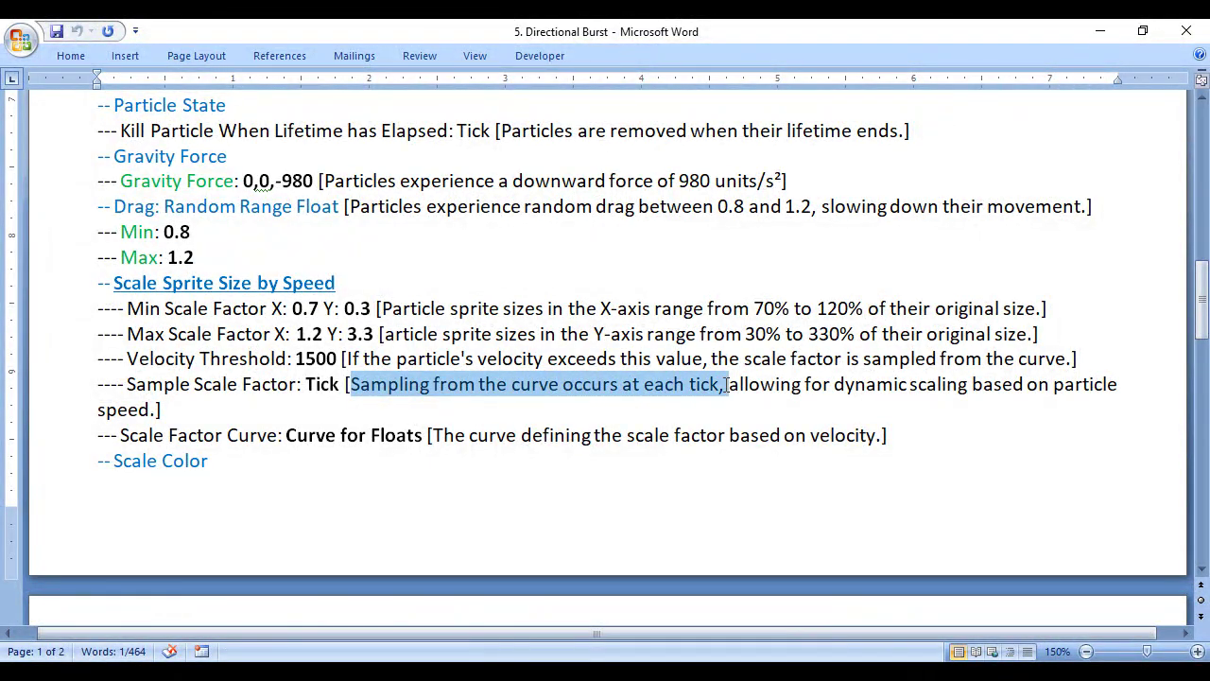
{"action": "left_click_drag", "start_coordinate": [727, 383], "coordinate": [171, 401]}
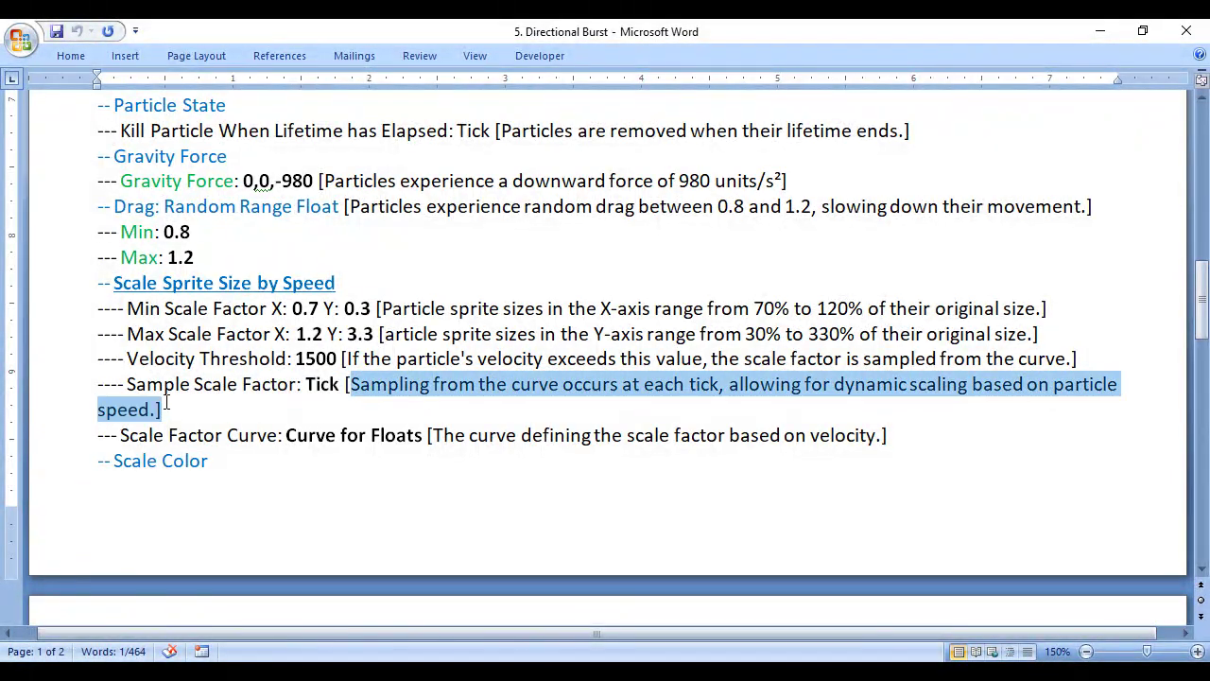
{"action": "left_click", "coordinate": [340, 405]}
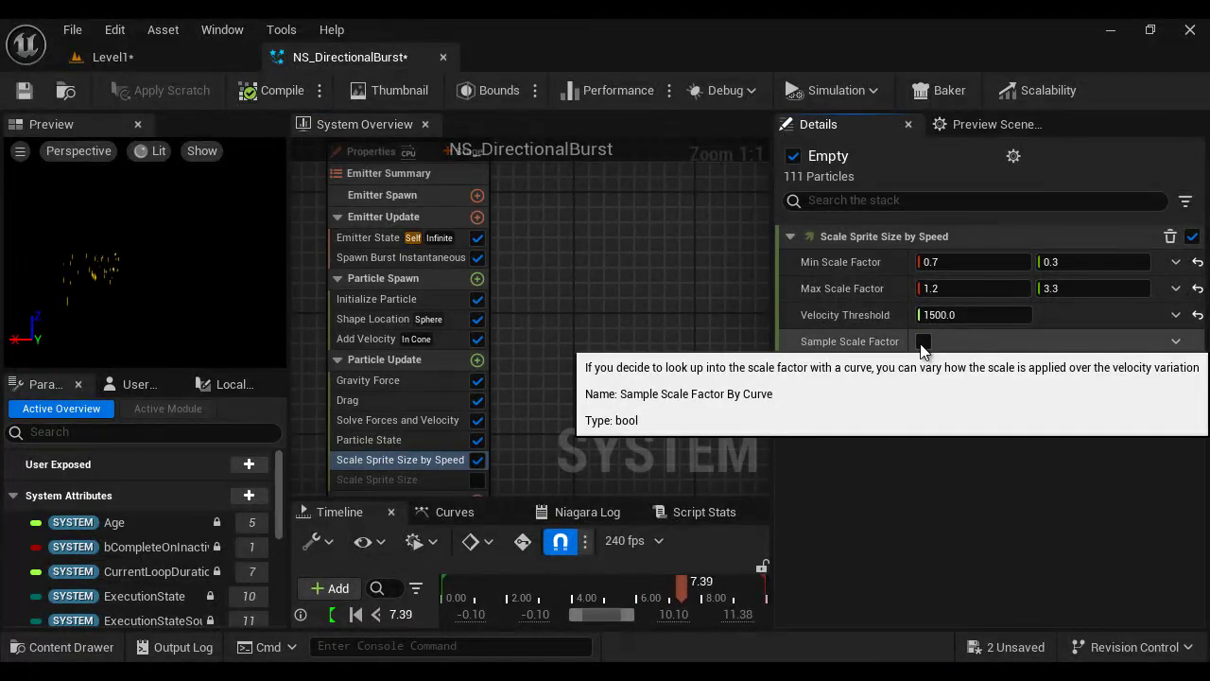
{"action": "left_click", "coordinate": [923, 342]}
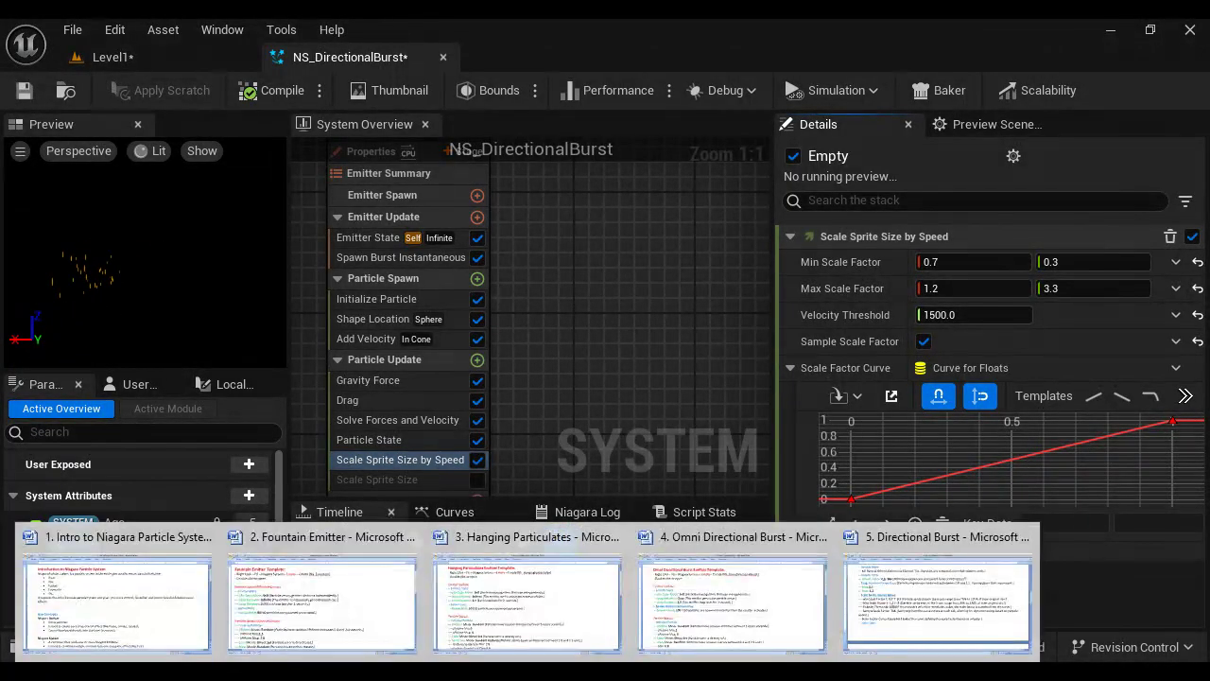
Review the Sprite Renderer alignment notes in the Directional Burst Word document and return to Unreal Editor.
{"action": "left_click", "coordinate": [915, 624]}
{"action": "scroll", "coordinate": [674, 434], "scroll_direction": "down", "scroll_amount": 5}
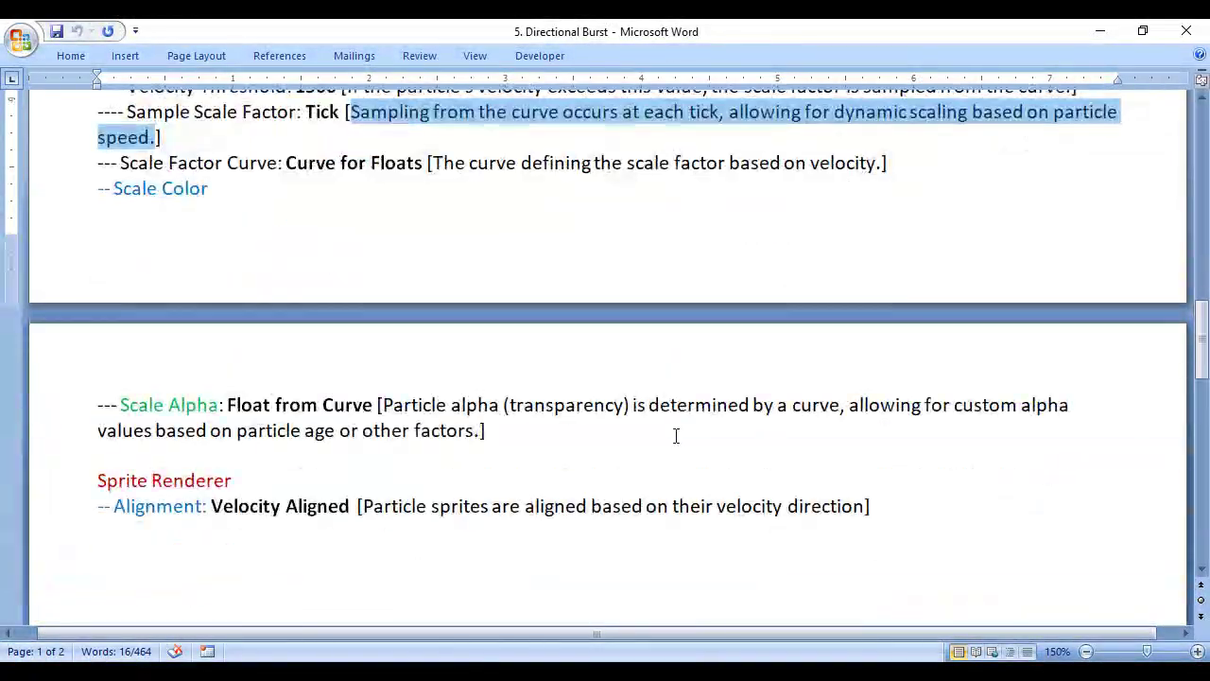
{"action": "left_click_drag", "start_coordinate": [111, 441], "coordinate": [154, 441]}
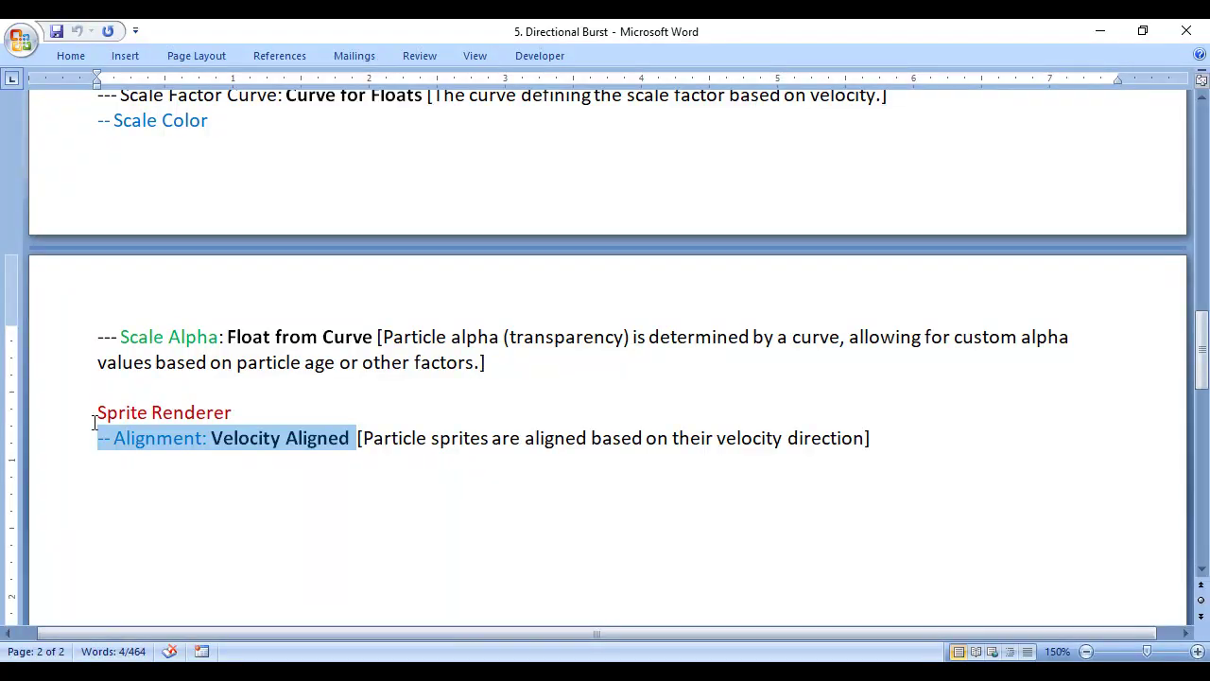
{"action": "left_click_drag", "start_coordinate": [98, 413], "coordinate": [187, 416]}
{"action": "left_click_drag", "start_coordinate": [98, 440], "coordinate": [332, 438]}
{"action": "left_click", "coordinate": [529, 673]}
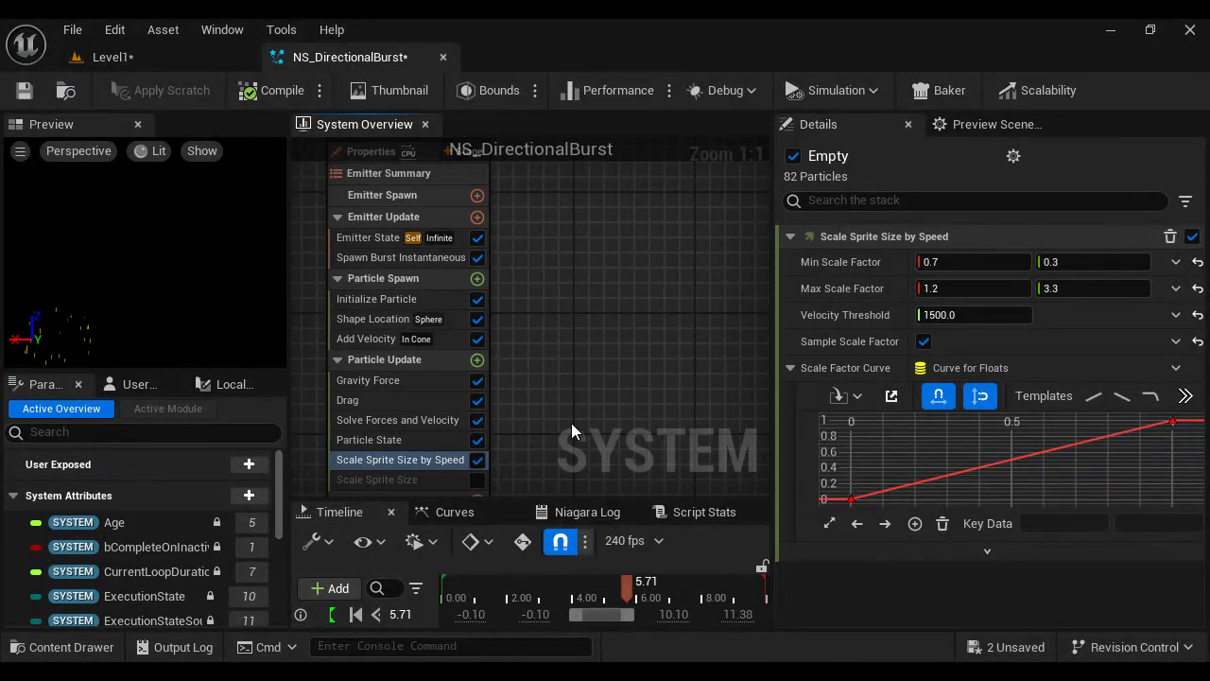
Expand the emitter's Render group and set the Sprite Renderer's Alignment to Velocity Aligned.
{"action": "scroll", "coordinate": [443, 425], "scroll_direction": "down", "scroll_amount": 3}
{"action": "right_click_drag", "start_coordinate": [492, 468], "coordinate": [465, 322]}
{"action": "scroll", "coordinate": [355, 355], "scroll_direction": "up", "scroll_amount": 2}
{"action": "left_click", "coordinate": [358, 320]}
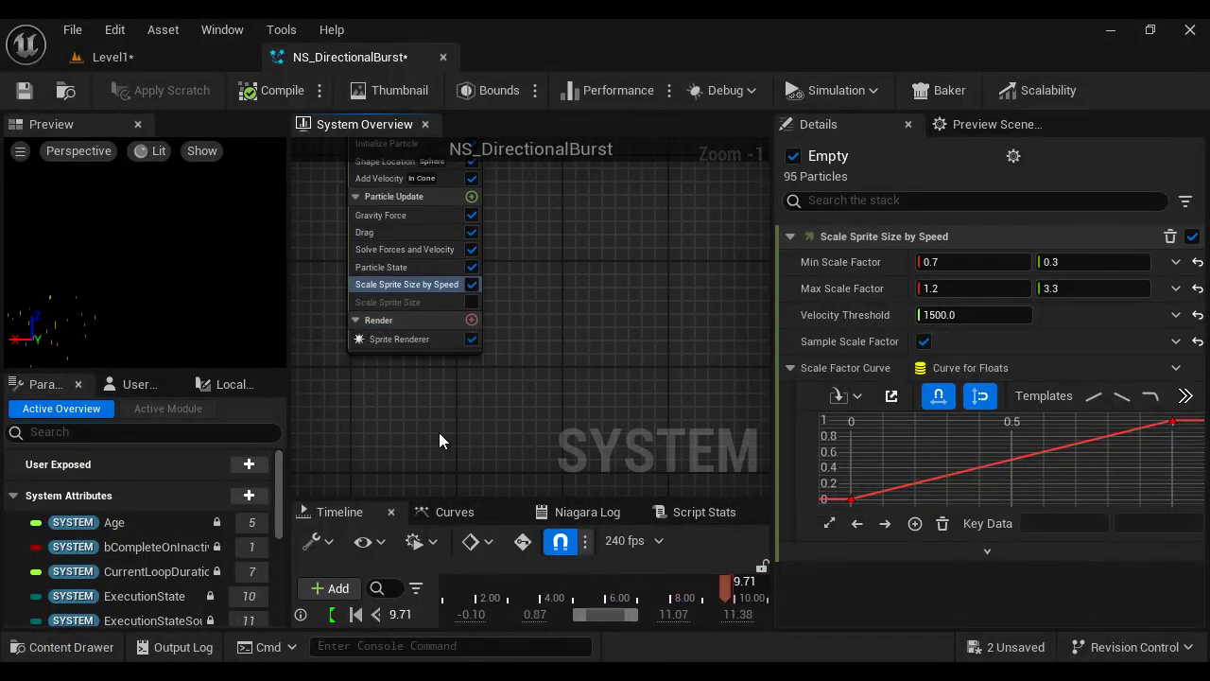
{"action": "left_click", "coordinate": [431, 338]}
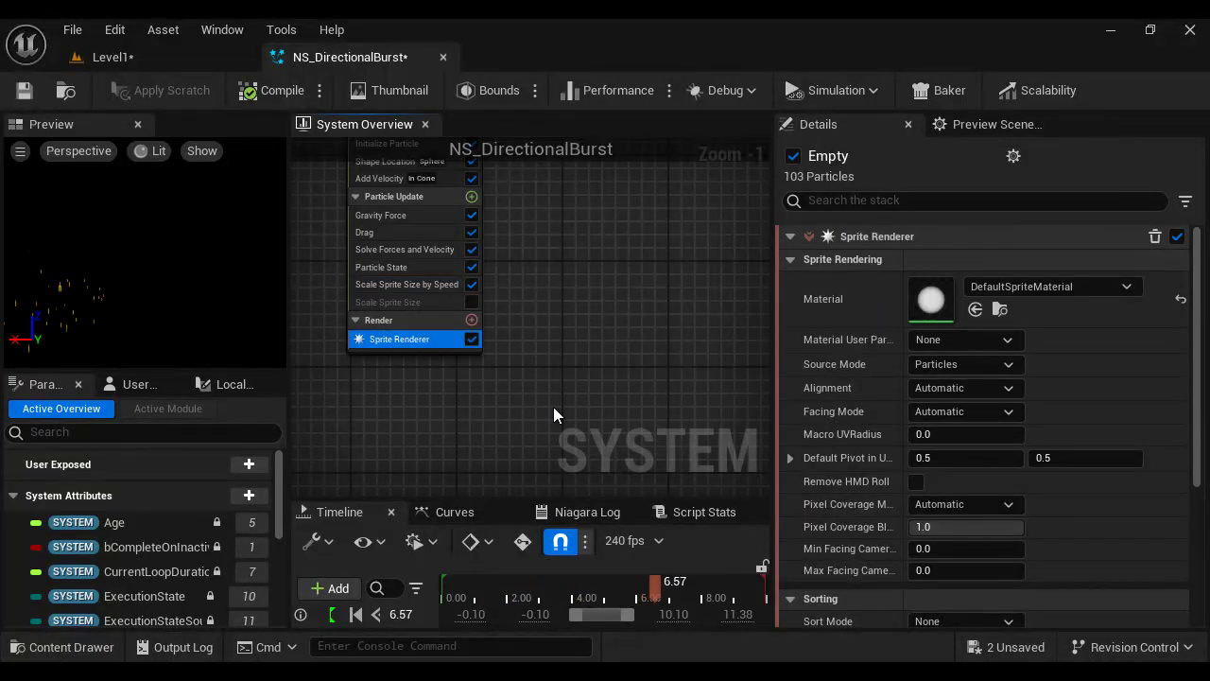
{"action": "left_click", "coordinate": [964, 389]}
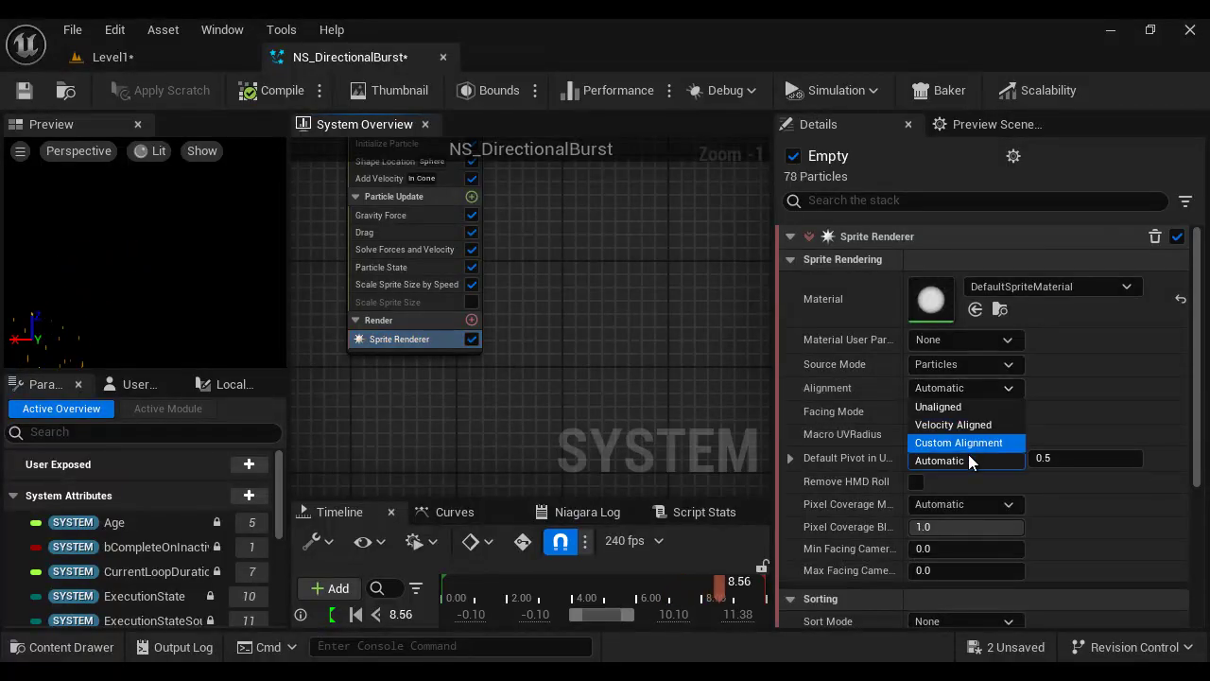
{"action": "left_click", "coordinate": [952, 425]}
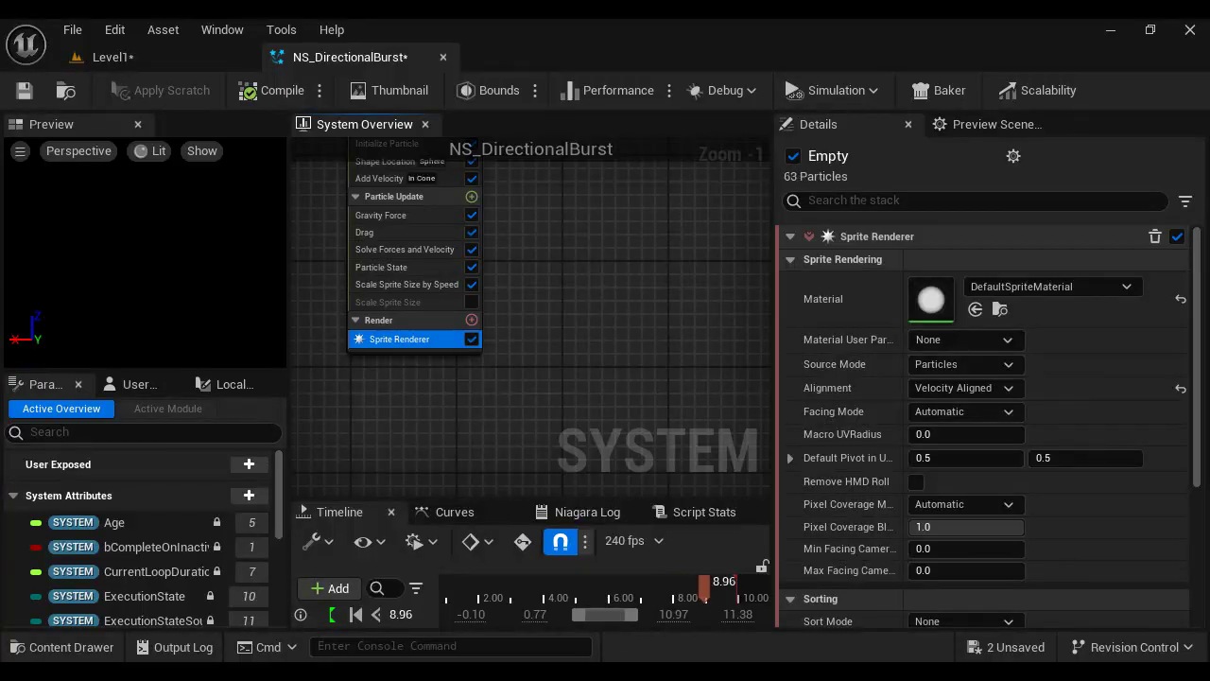
{"action": "mouse_move", "coordinate": [528, 671]}
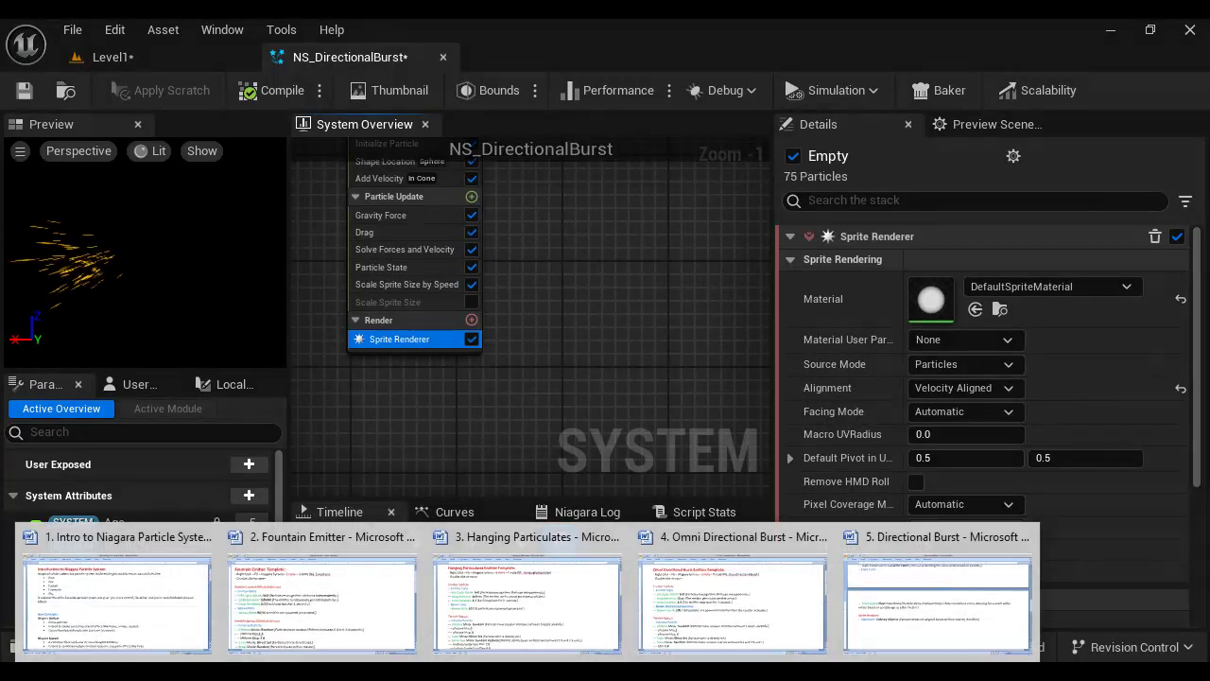
Check the Scale Color notes in Word and add a Scale Color module to the emitter's Particle Update group in Unreal Editor.
{"action": "left_click", "coordinate": [874, 605]}
{"action": "scroll", "coordinate": [529, 397], "scroll_direction": "up", "scroll_amount": 2}
{"action": "left_click_drag", "start_coordinate": [97, 256], "coordinate": [502, 500]}
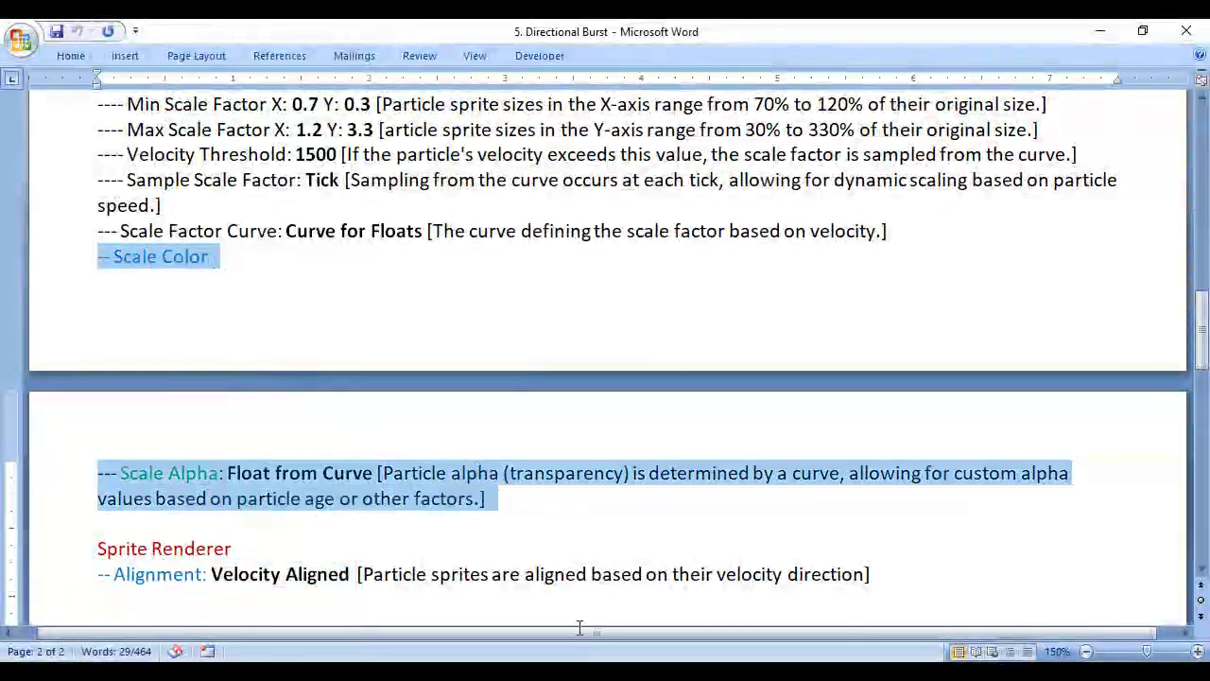
{"action": "key", "text": "alt+Tab"}
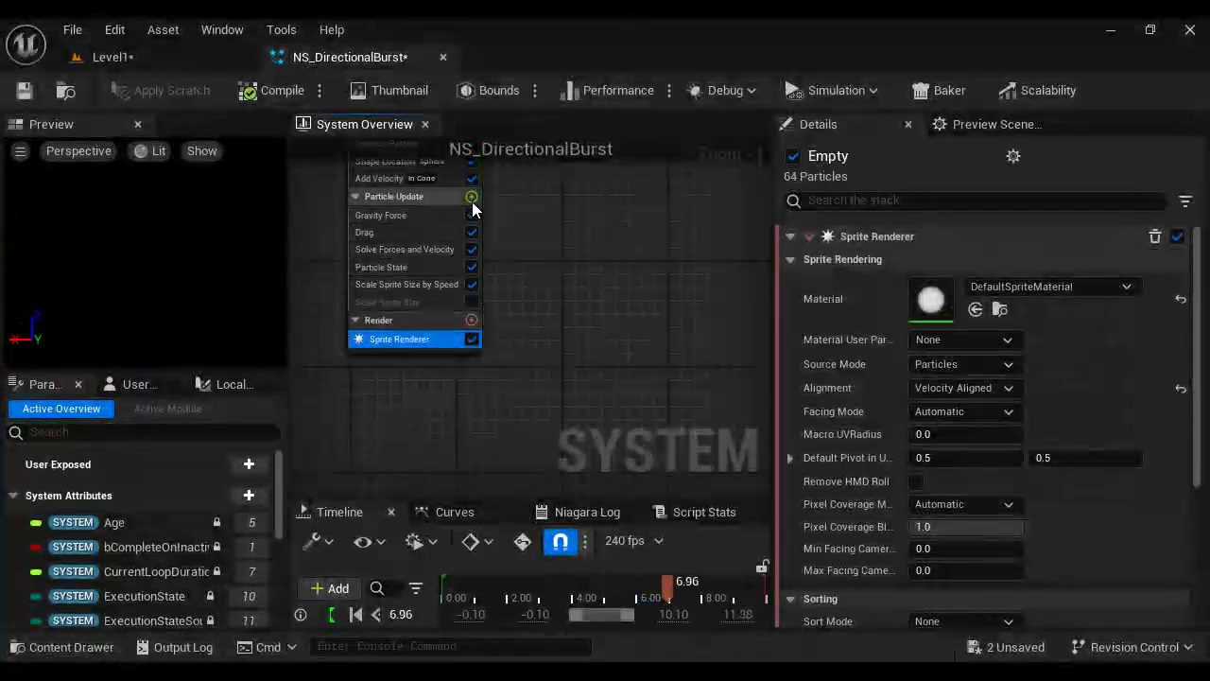
{"action": "left_click", "coordinate": [471, 196]}
{"action": "type", "text": "sc"}
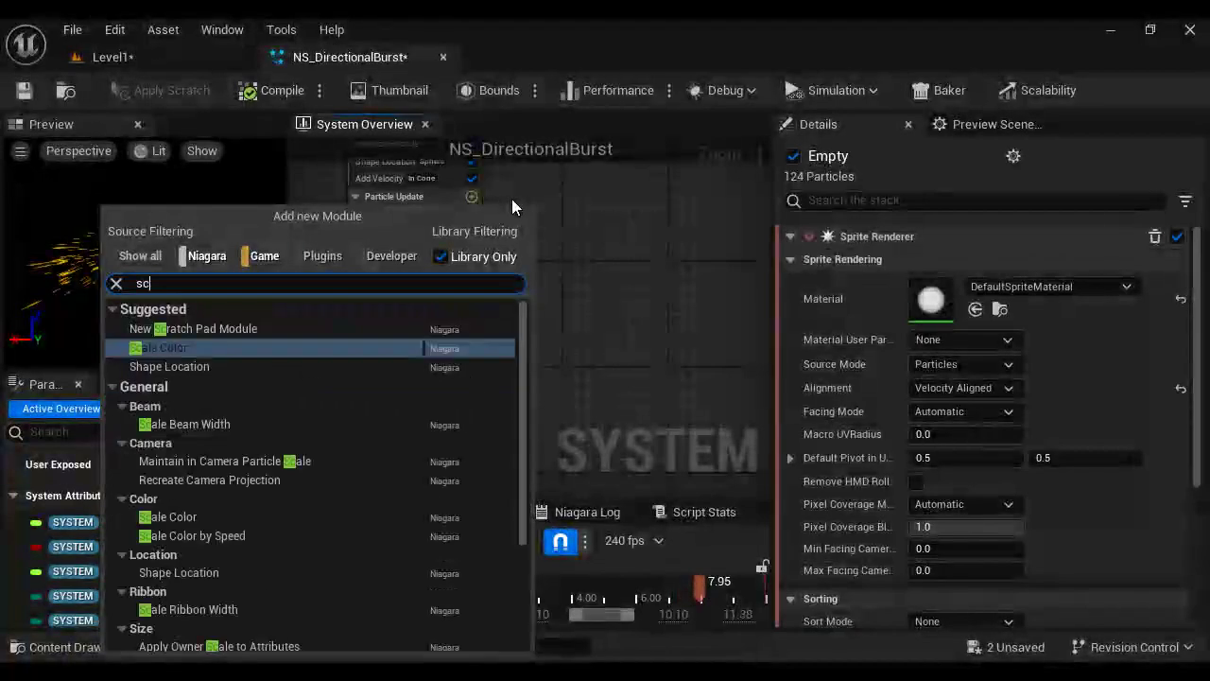
{"action": "left_click", "coordinate": [185, 348]}
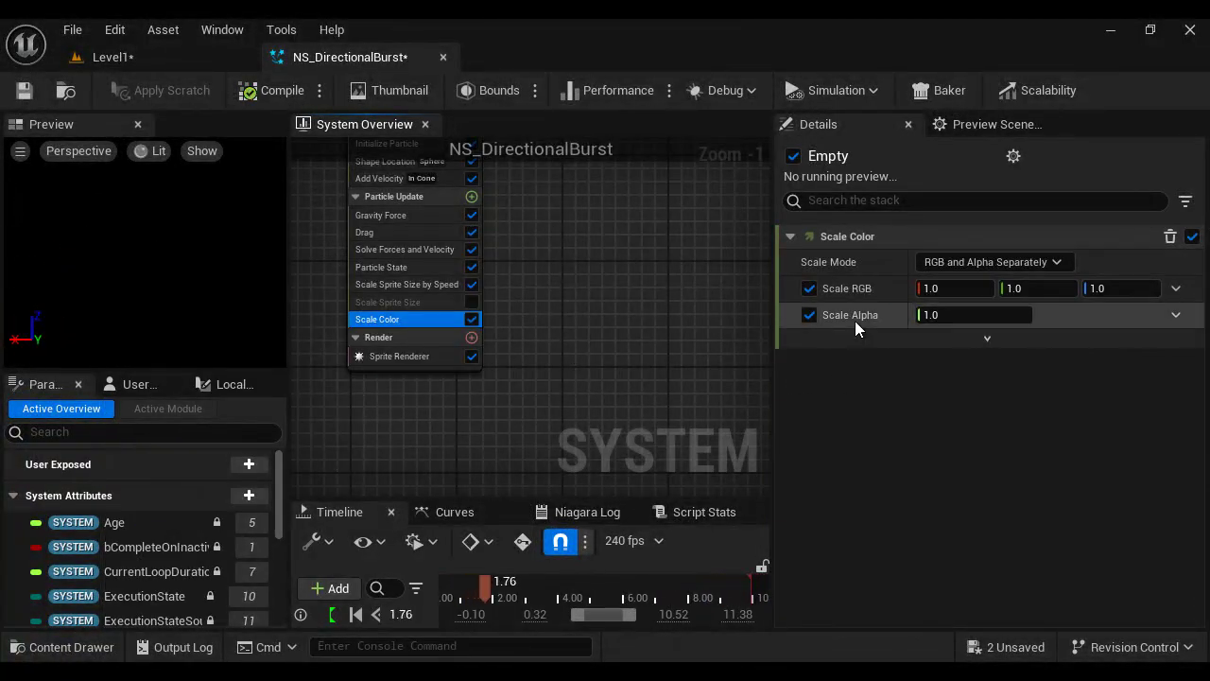
Set the Scale Color module's Scale Alpha to Float from Curve and save the Niagara system.
{"action": "left_click", "coordinate": [1176, 315]}
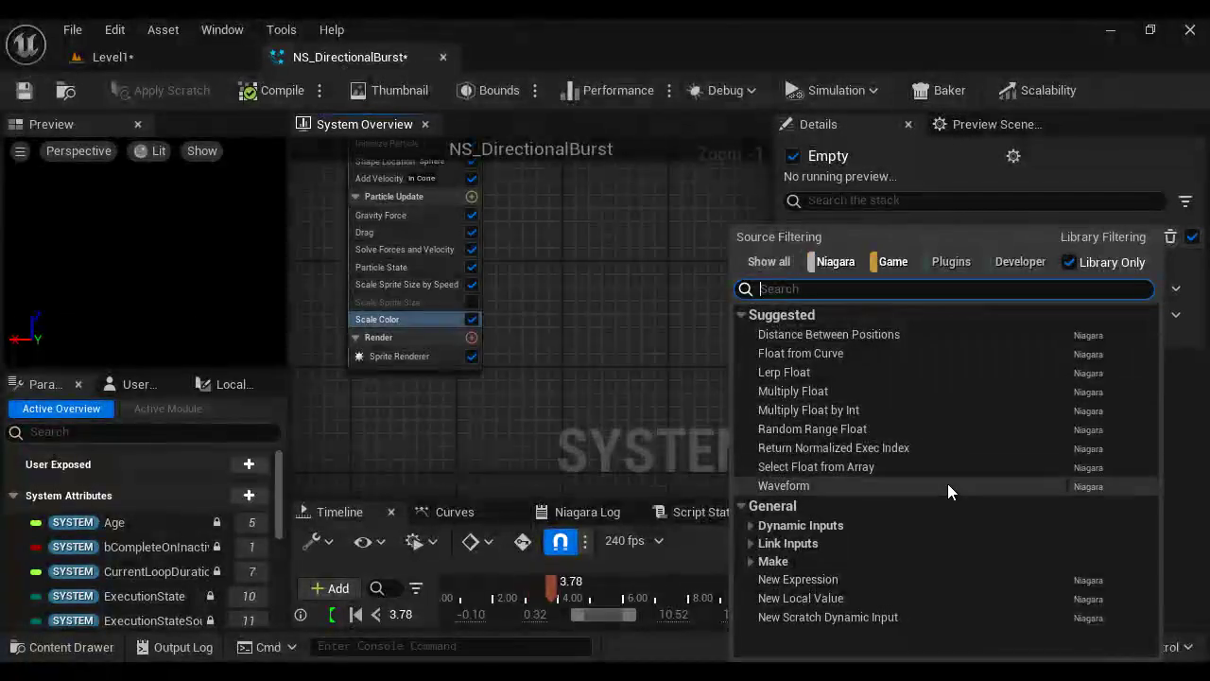
{"action": "left_click", "coordinate": [840, 353]}
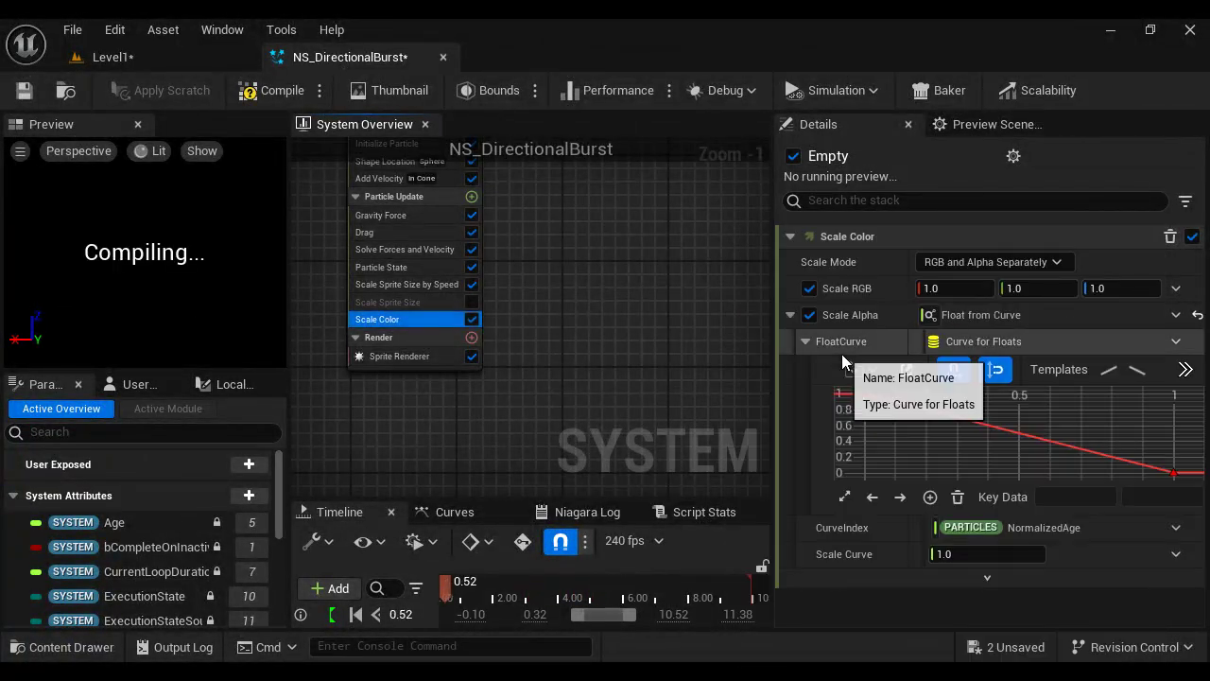
{"action": "mouse_move", "coordinate": [864, 395]}
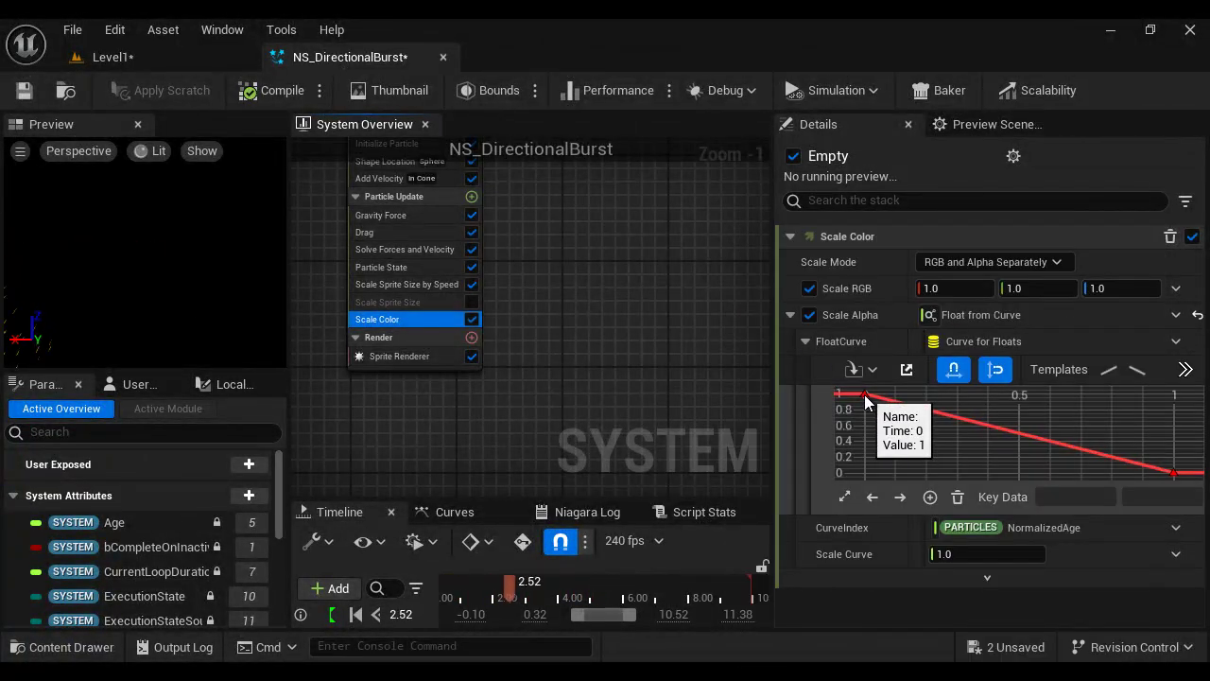
{"action": "mouse_move", "coordinate": [1147, 478]}
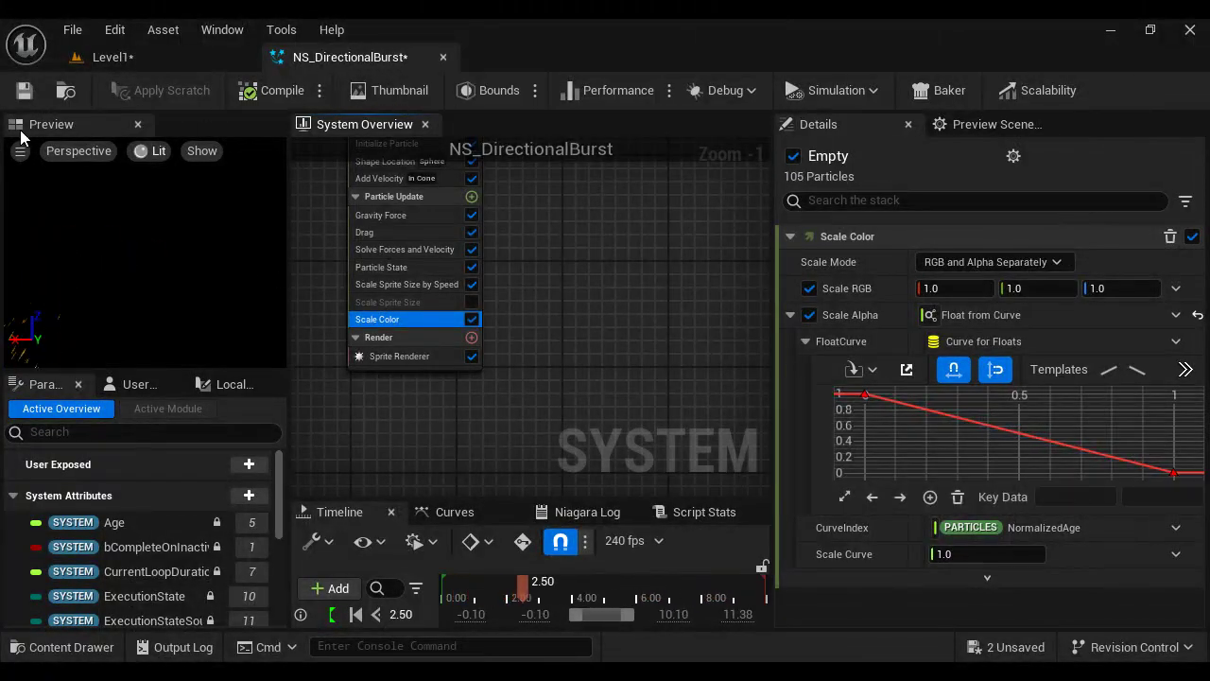
{"action": "left_click", "coordinate": [22, 92]}
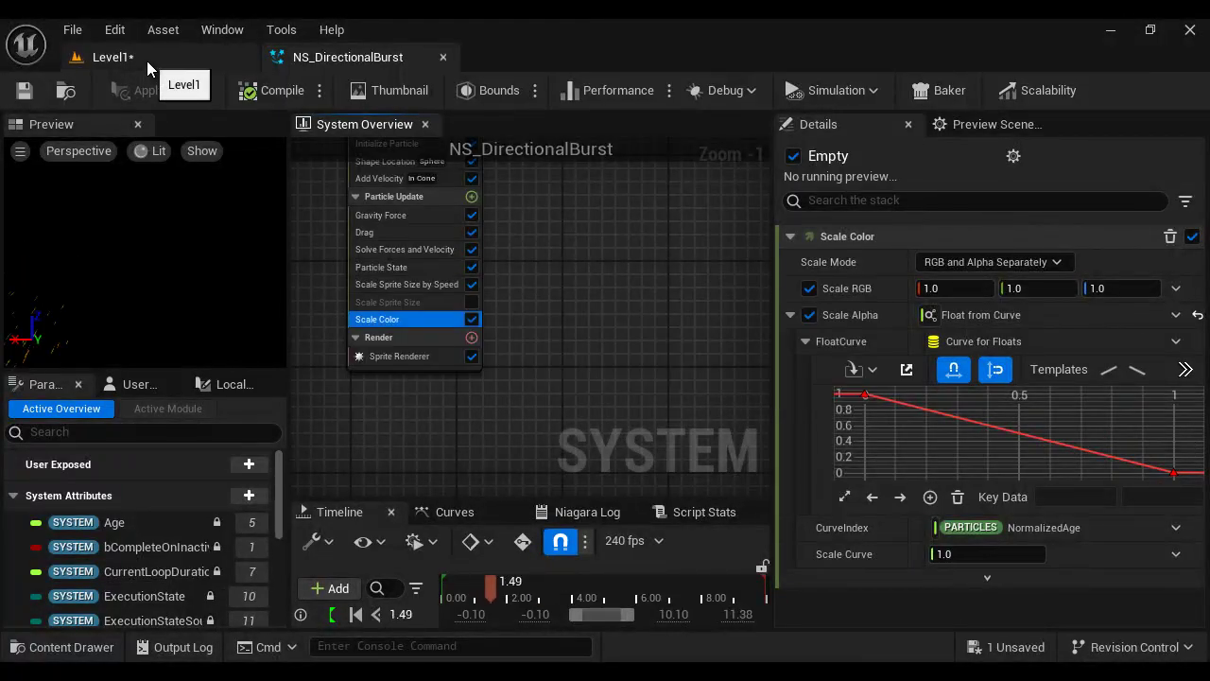
Place the NS_DirectionalBurst system in Level1, raise it to a height of 150, and view the burst from the side.
{"action": "left_click", "coordinate": [150, 61]}
{"action": "left_click_drag", "start_coordinate": [176, 534], "coordinate": [654, 283]}
{"action": "left_click_drag", "start_coordinate": [661, 204], "coordinate": [659, 161]}
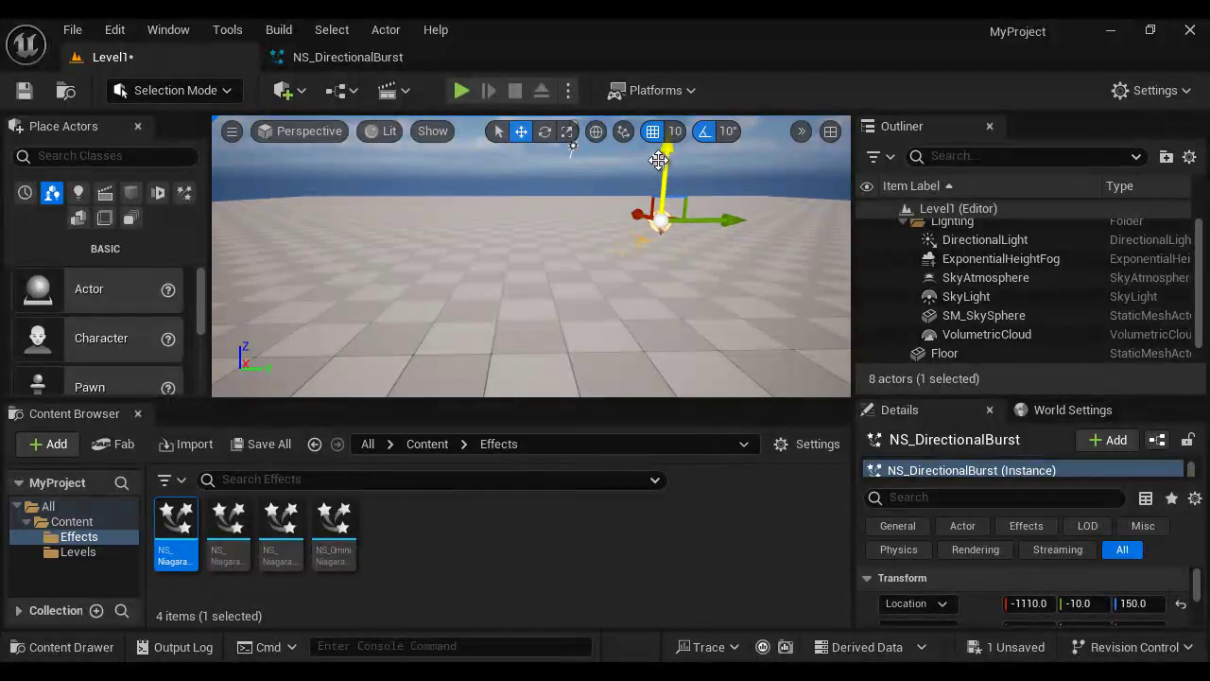
{"action": "left_click_drag", "start_coordinate": [701, 280], "coordinate": [787, 292]}
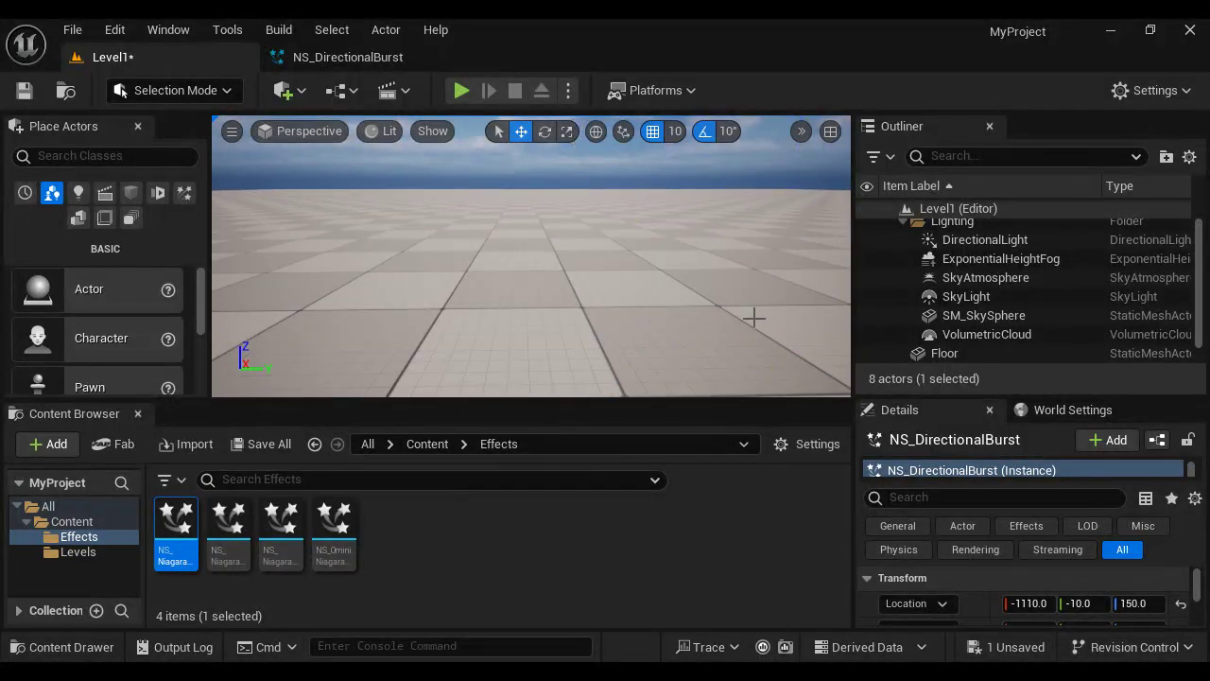
{"action": "mouse_move", "coordinate": [760, 320]}
{"action": "left_mouse_down"}
{"action": "mouse_move", "coordinate": [862, 324]}
{"action": "mouse_move", "coordinate": [749, 320]}
{"action": "left_mouse_up"}
{"action": "right_click_drag", "start_coordinate": [776, 295], "coordinate": [1002, 248]}
{"action": "left_click", "coordinate": [771, 312]}
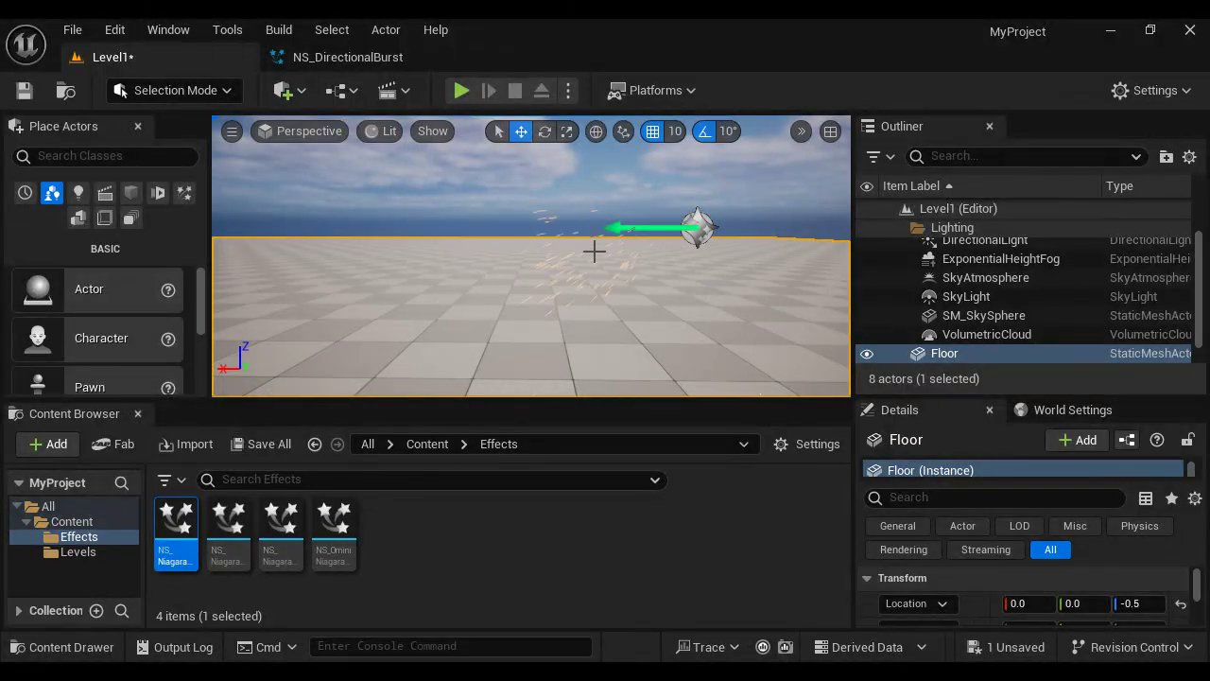
{"action": "scroll", "coordinate": [705, 310], "scroll_direction": "up", "scroll_amount": 2}
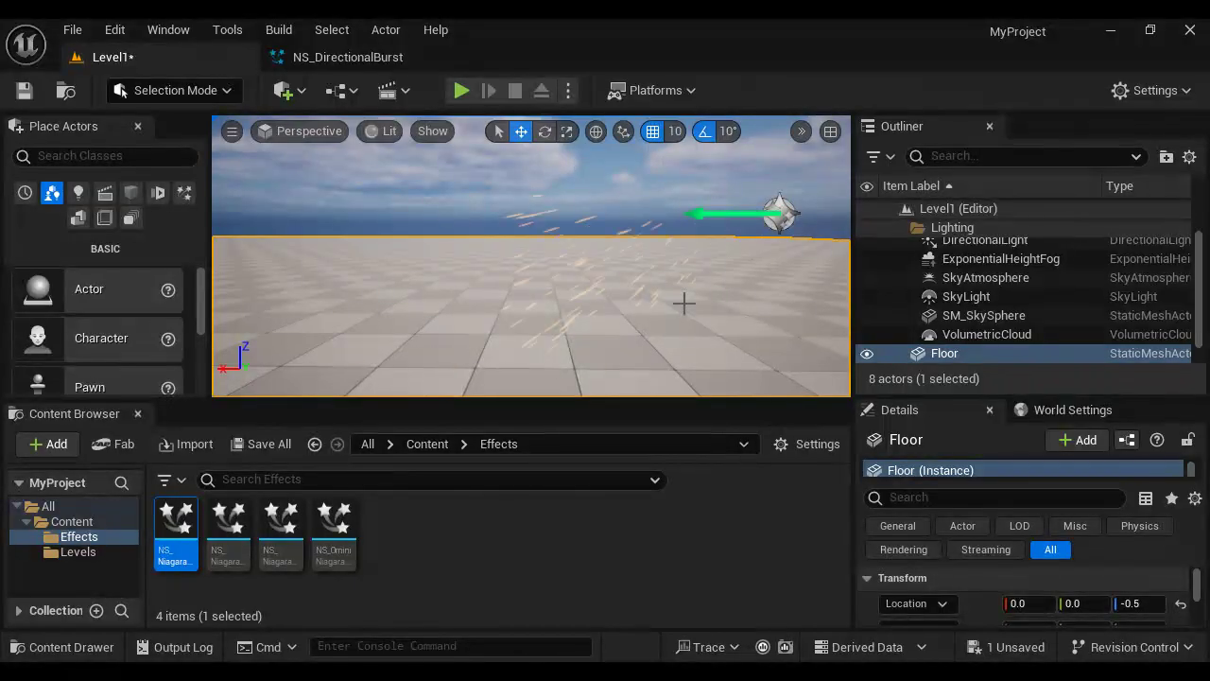
Set the brightness value (V) of the Initialize Particle color in NS_DirectionalBurst to 5 and save the system.
{"action": "left_click", "coordinate": [378, 55]}
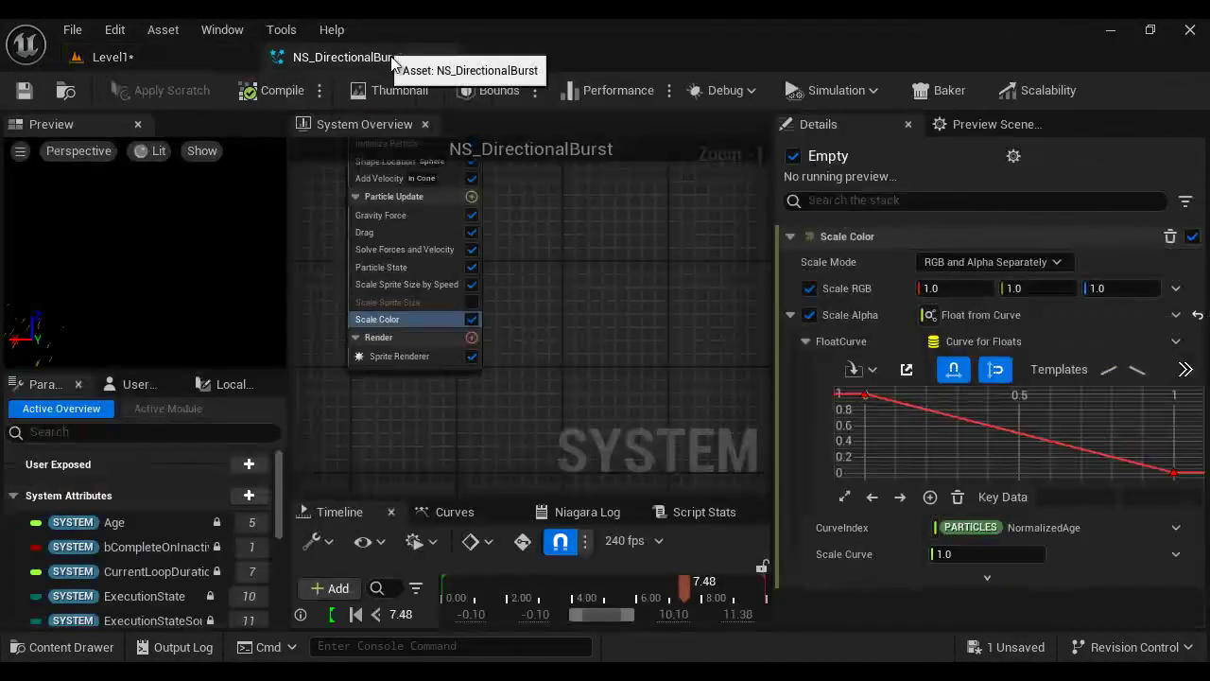
{"action": "right_click_drag", "start_coordinate": [545, 273], "coordinate": [601, 337]}
{"action": "scroll", "coordinate": [534, 326], "scroll_direction": "up", "scroll_amount": 1}
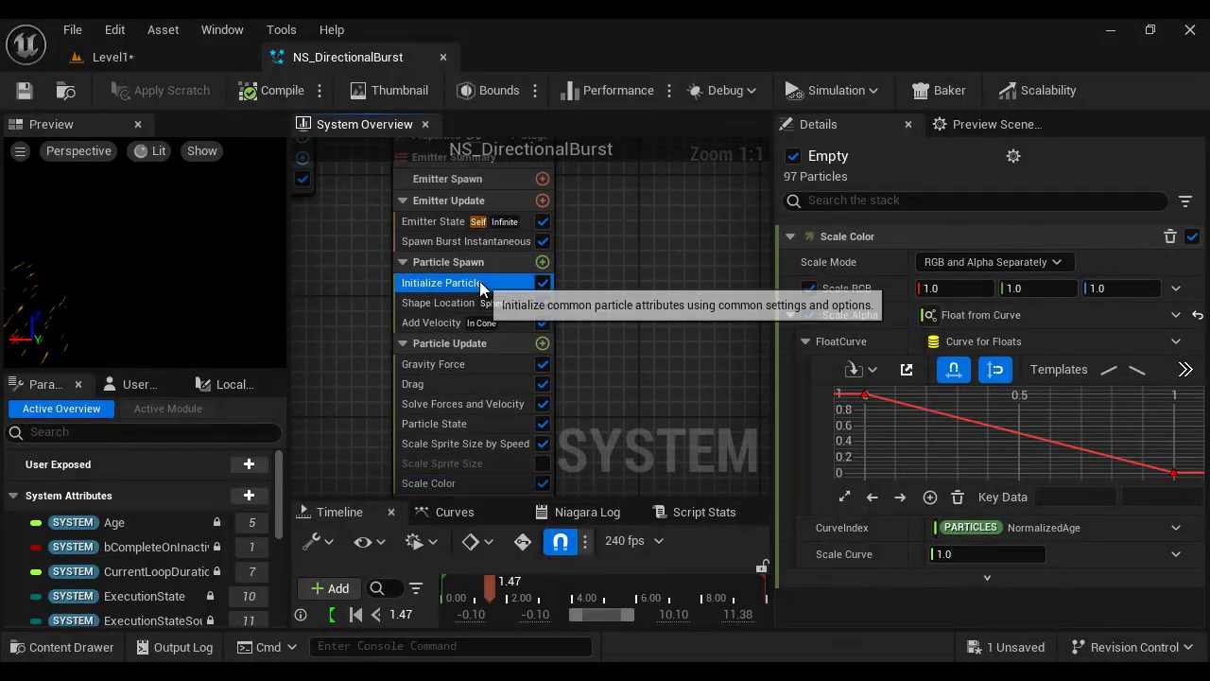
{"action": "left_click", "coordinate": [442, 283]}
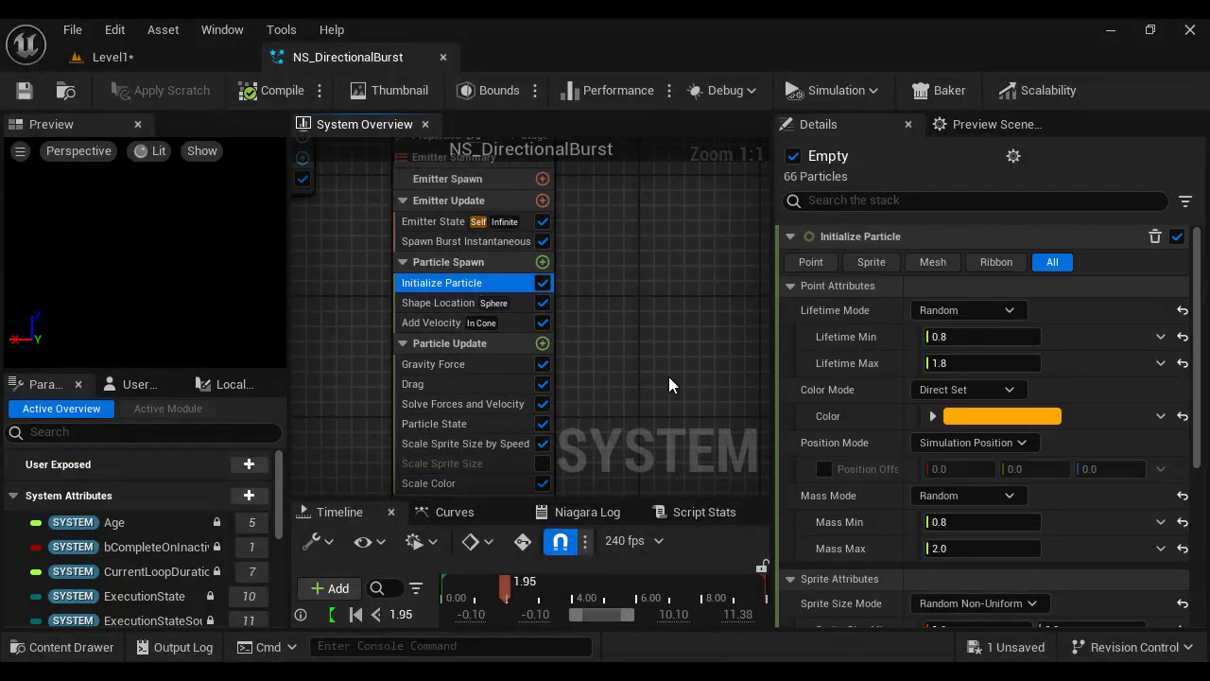
{"action": "left_click", "coordinate": [974, 420]}
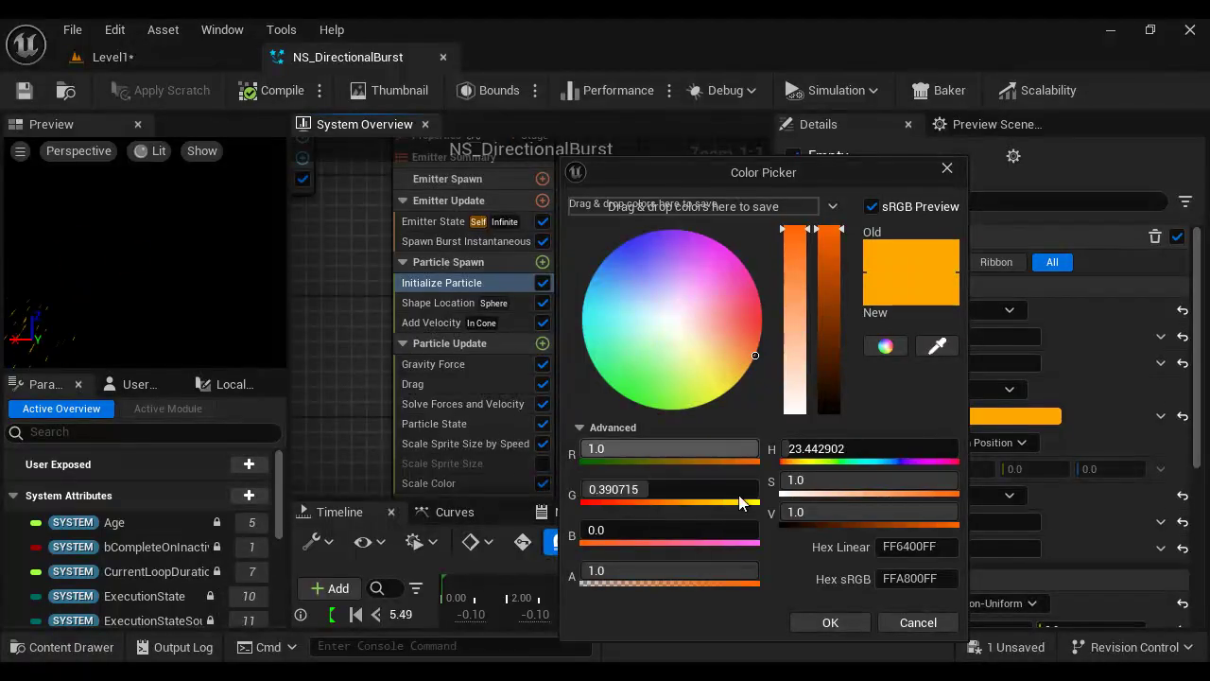
{"action": "left_click", "coordinate": [864, 513]}
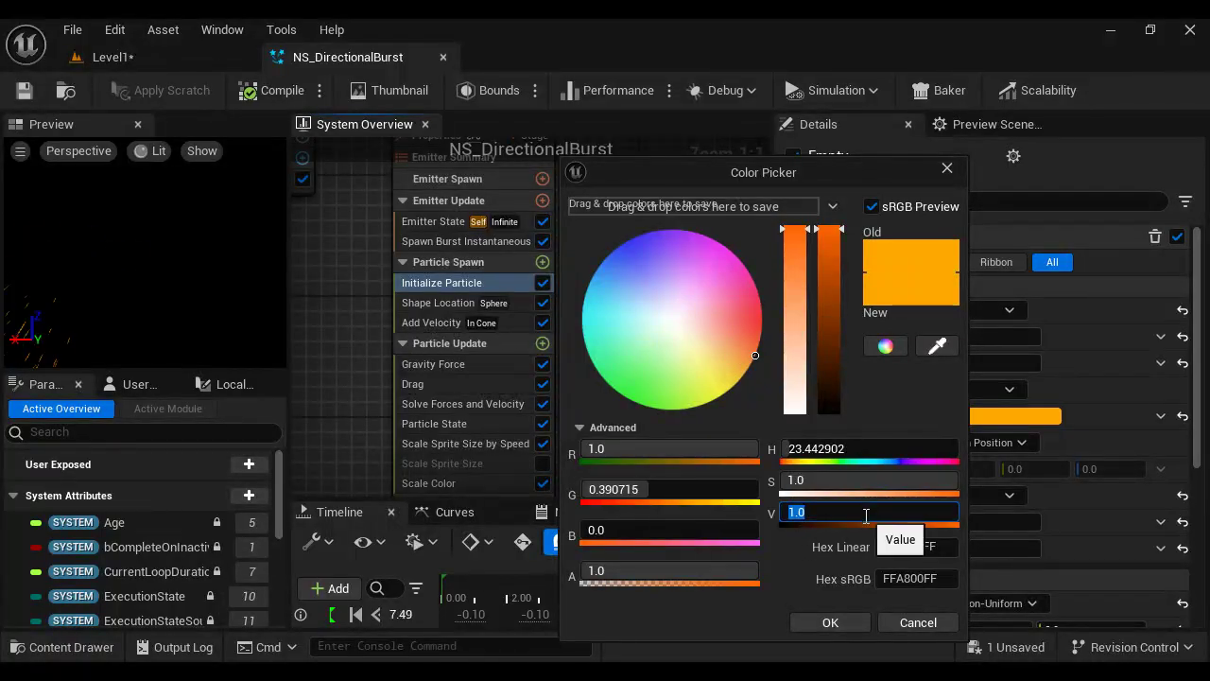
{"action": "type", "text": "5"}
{"action": "key", "text": "Return"}
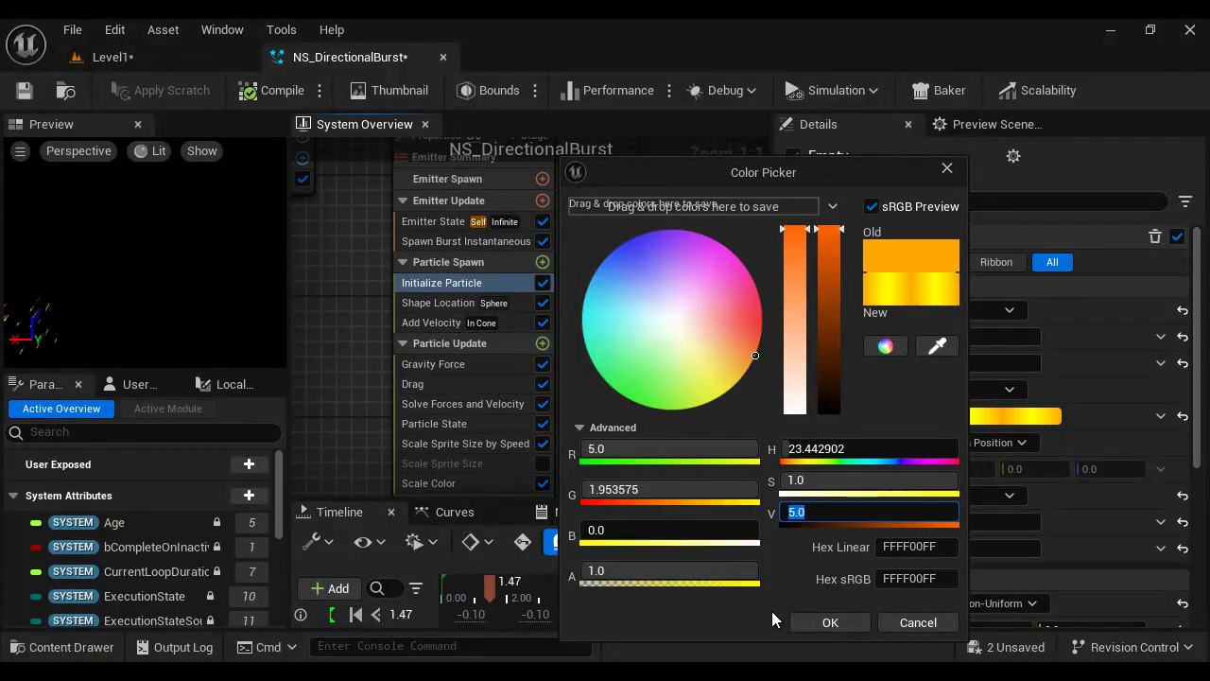
{"action": "left_click", "coordinate": [810, 616]}
{"action": "left_click", "coordinate": [30, 90]}
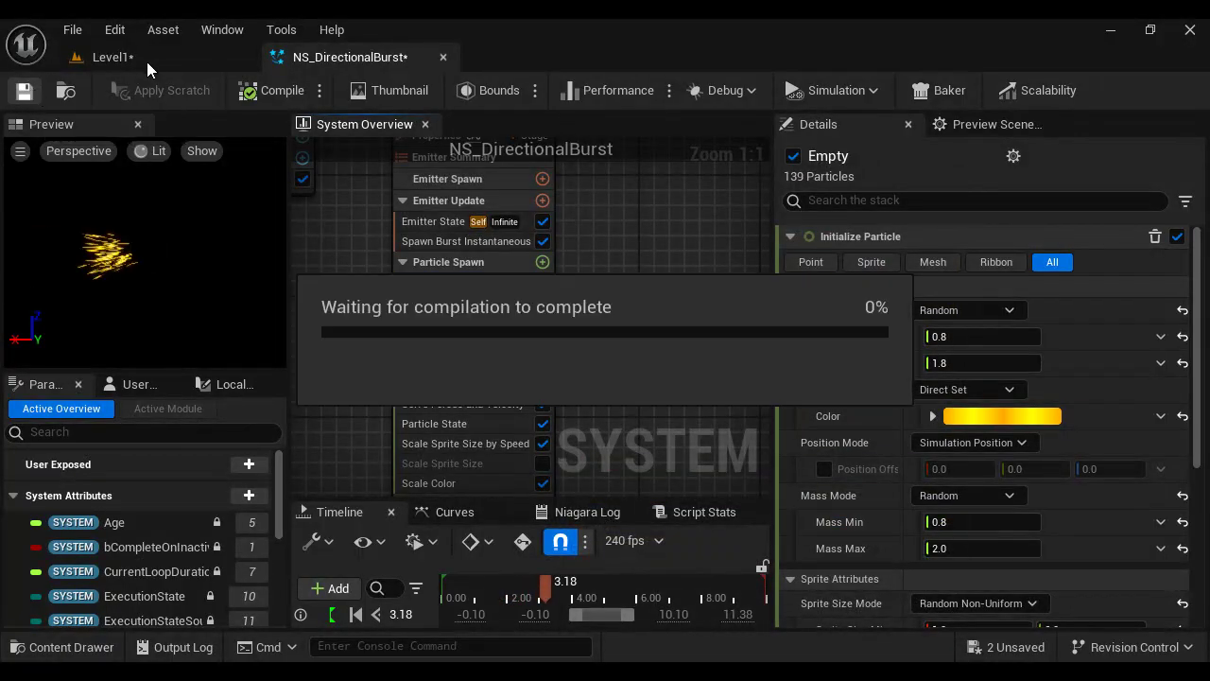
Turn off the Game Settings exposure in the Level1 viewport so that the manual EV100 value is used.
{"action": "left_click", "coordinate": [151, 60]}
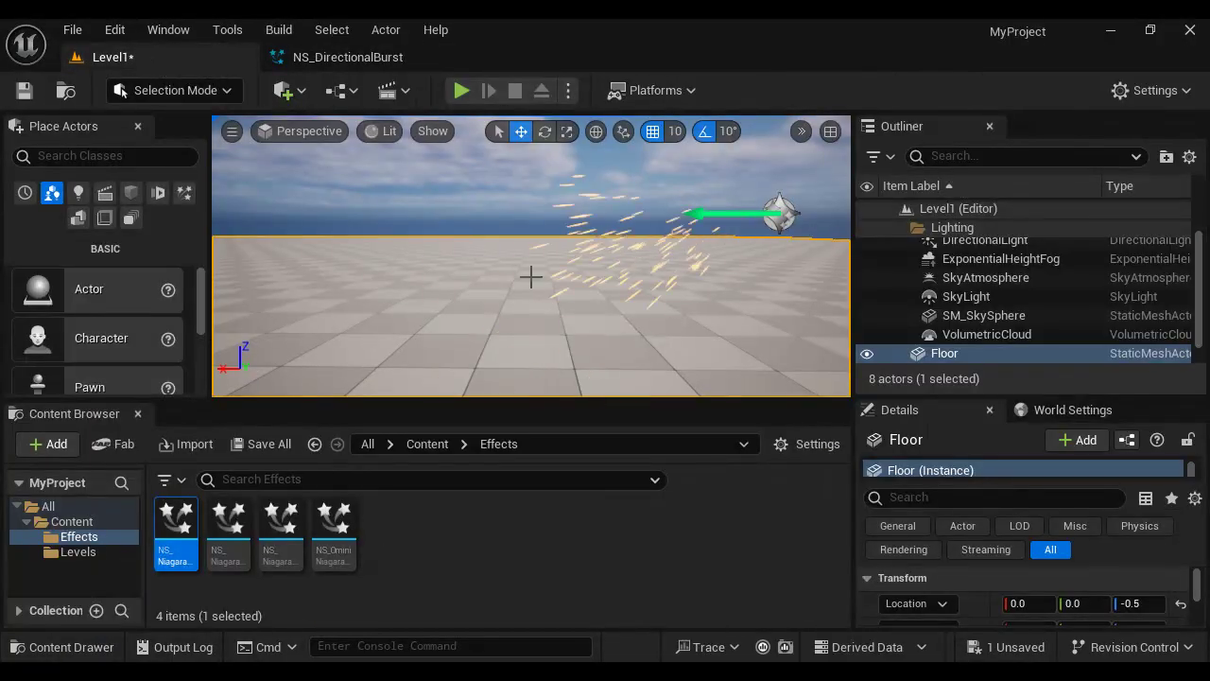
{"action": "left_click", "coordinate": [383, 130]}
{"action": "mouse_move", "coordinate": [515, 416]}
{"action": "scroll", "coordinate": [514, 416], "scroll_direction": "down", "scroll_amount": 1}
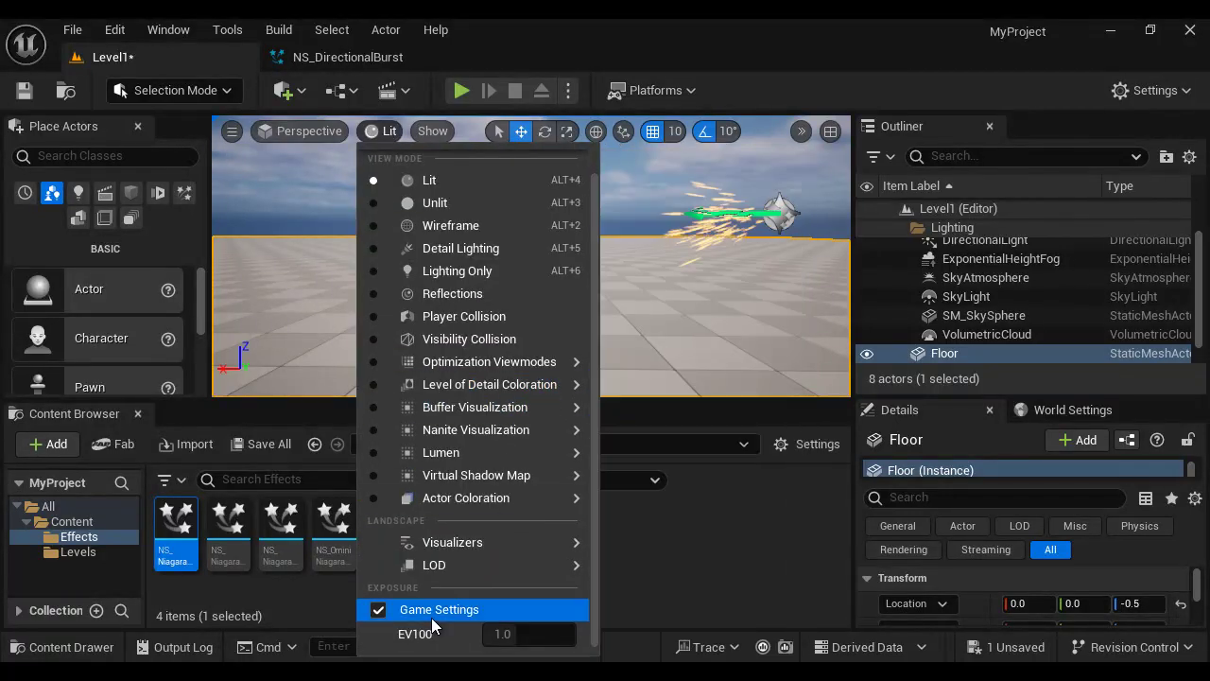
{"action": "left_click", "coordinate": [378, 612]}
{"action": "left_click", "coordinate": [568, 634]}
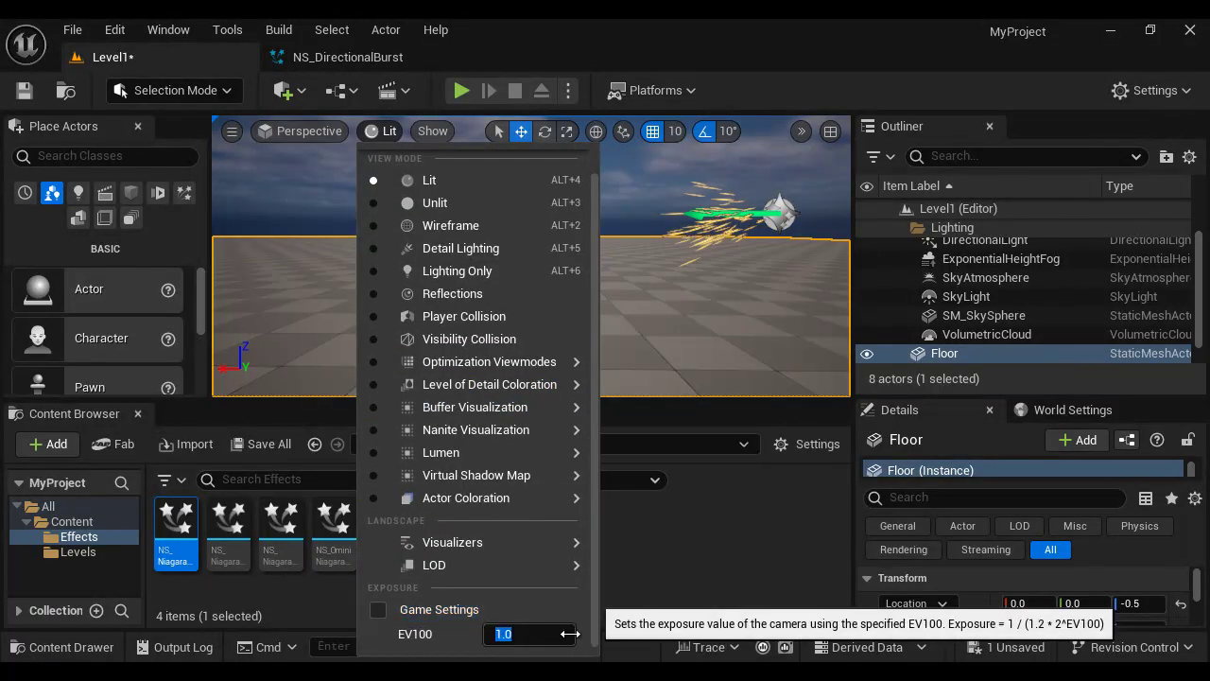
{"action": "key", "text": "Return"}
{"action": "left_click", "coordinate": [729, 346]}
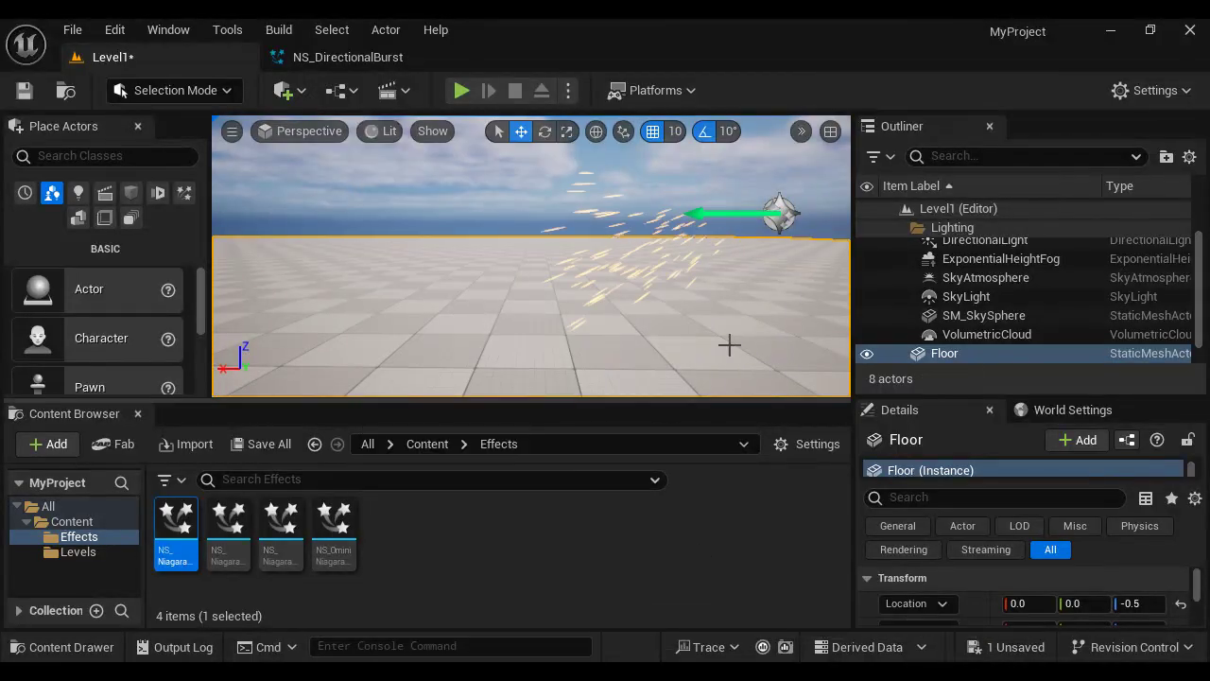
Rotate the level's directional light until the scene goes dark, so the burst stands out.
{"action": "right_click", "coordinate": [711, 331]}
{"action": "left_click", "coordinate": [653, 330]}
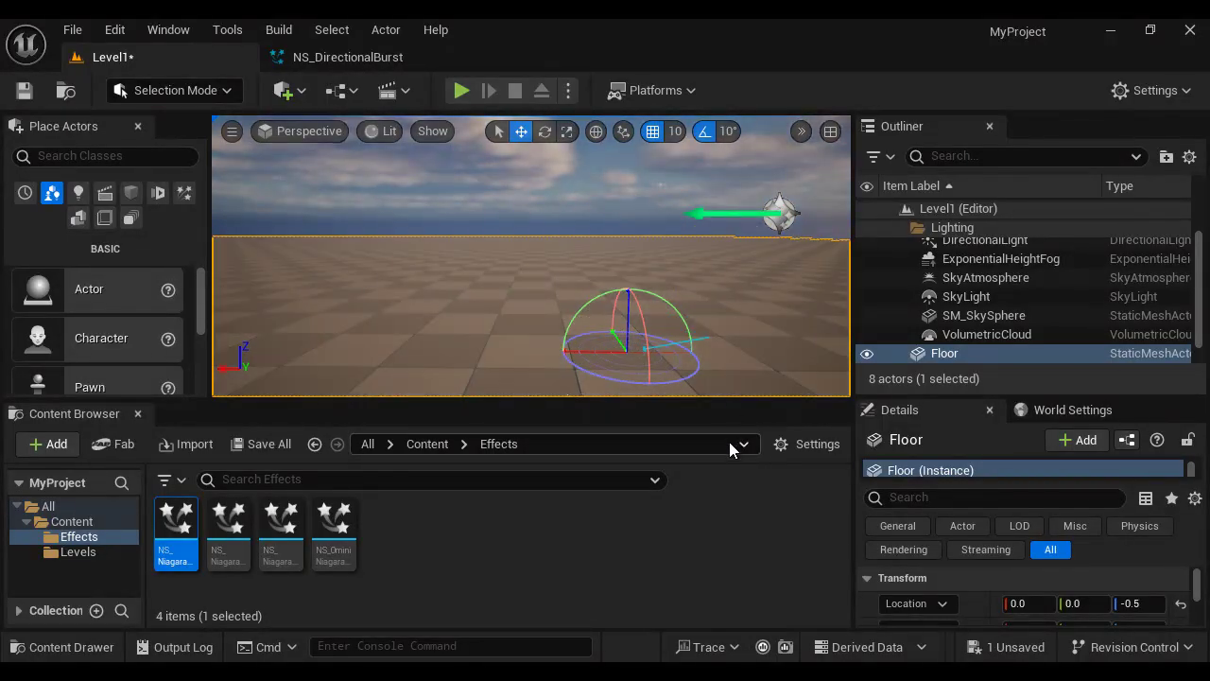
{"action": "key", "text": "ctrl+l"}
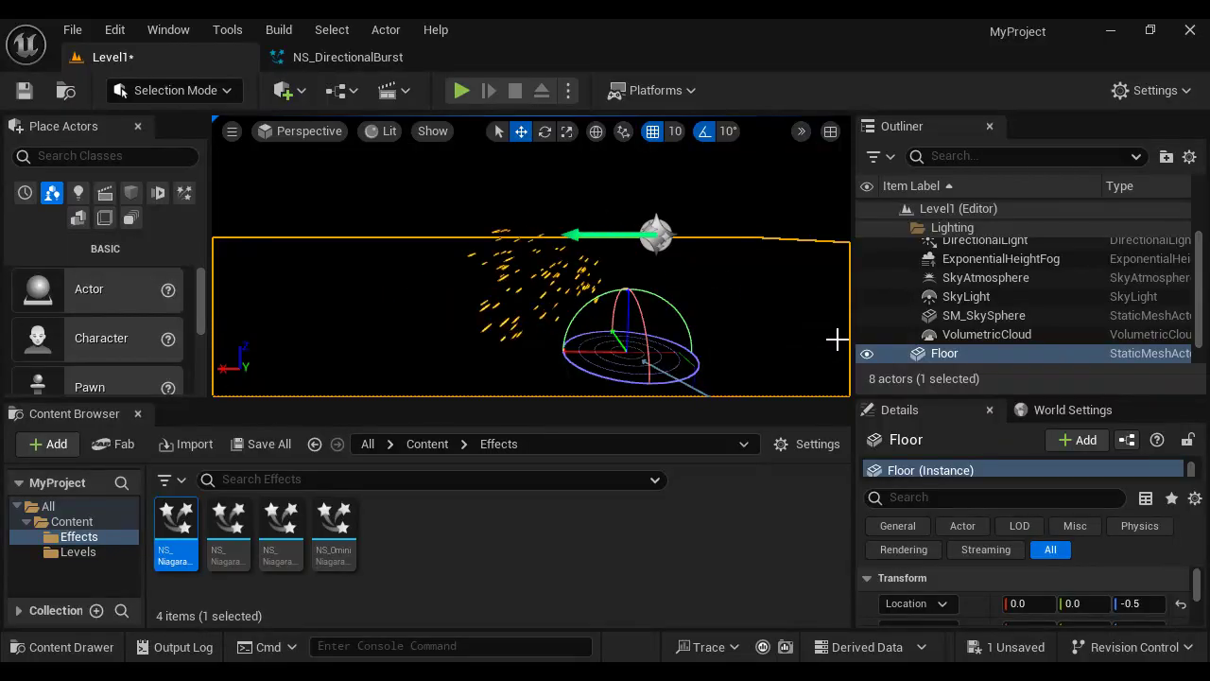
Set the Spawn Count of NS_DirectionalBurst's Spawn Burst Instantaneous module to 300 and save the system.
{"action": "left_click", "coordinate": [395, 58]}
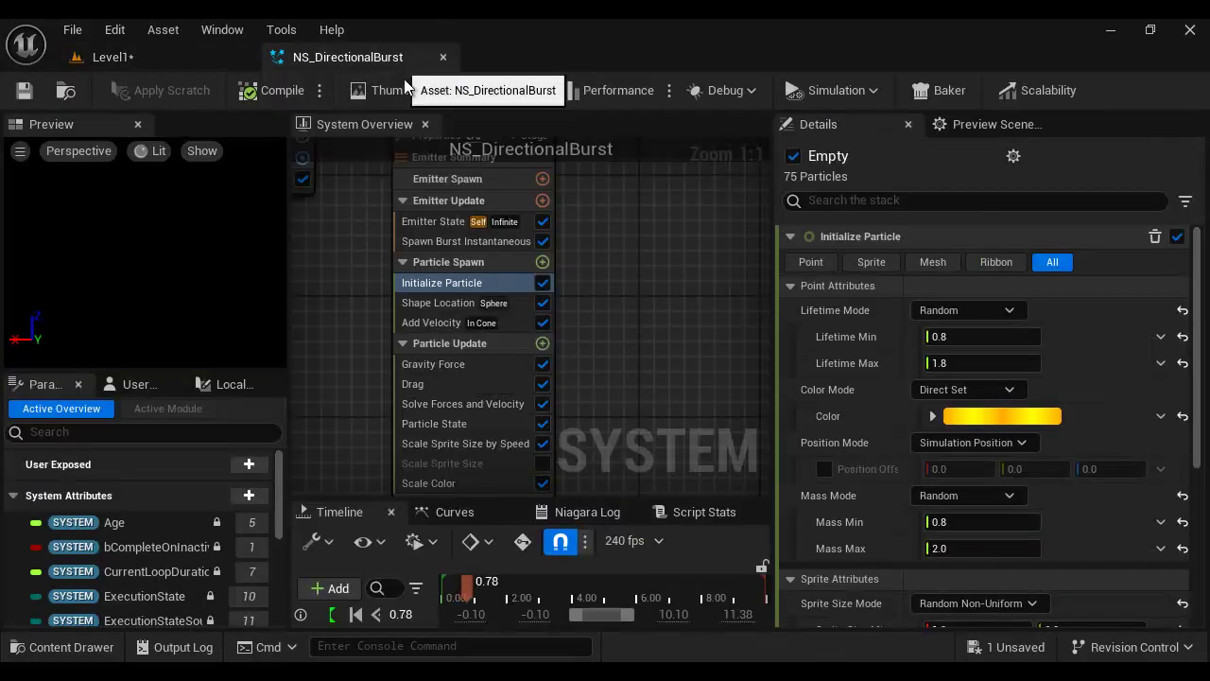
{"action": "left_click", "coordinate": [461, 242]}
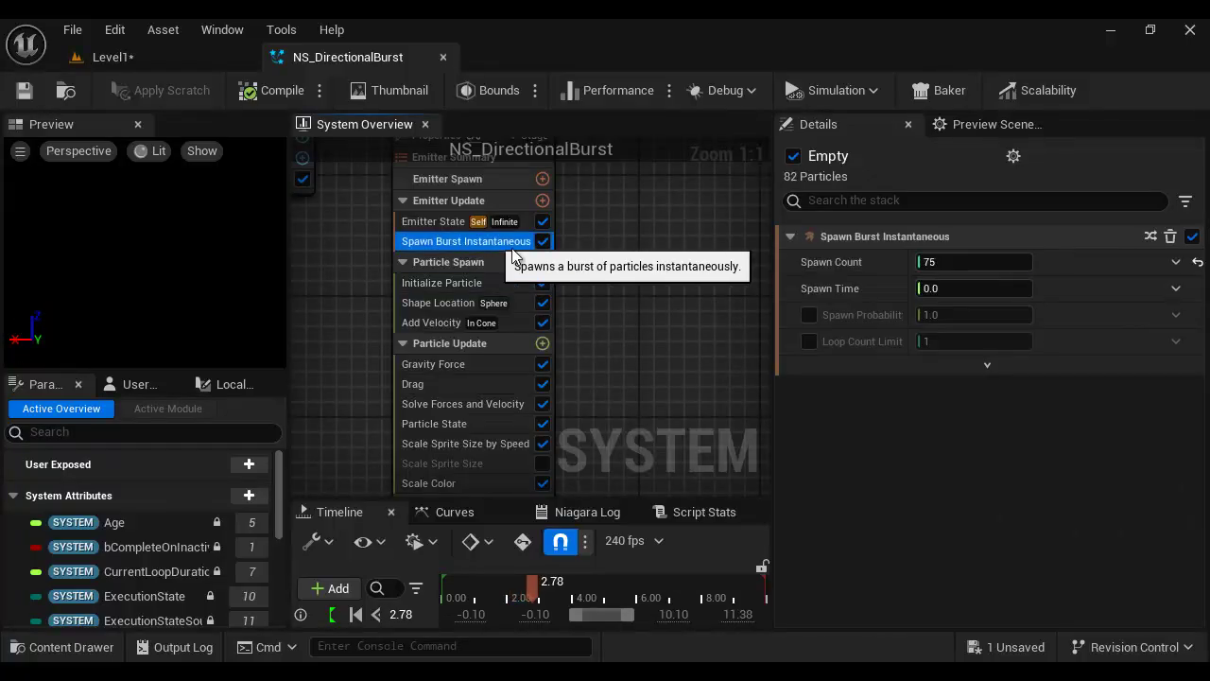
{"action": "left_click", "coordinate": [963, 264]}
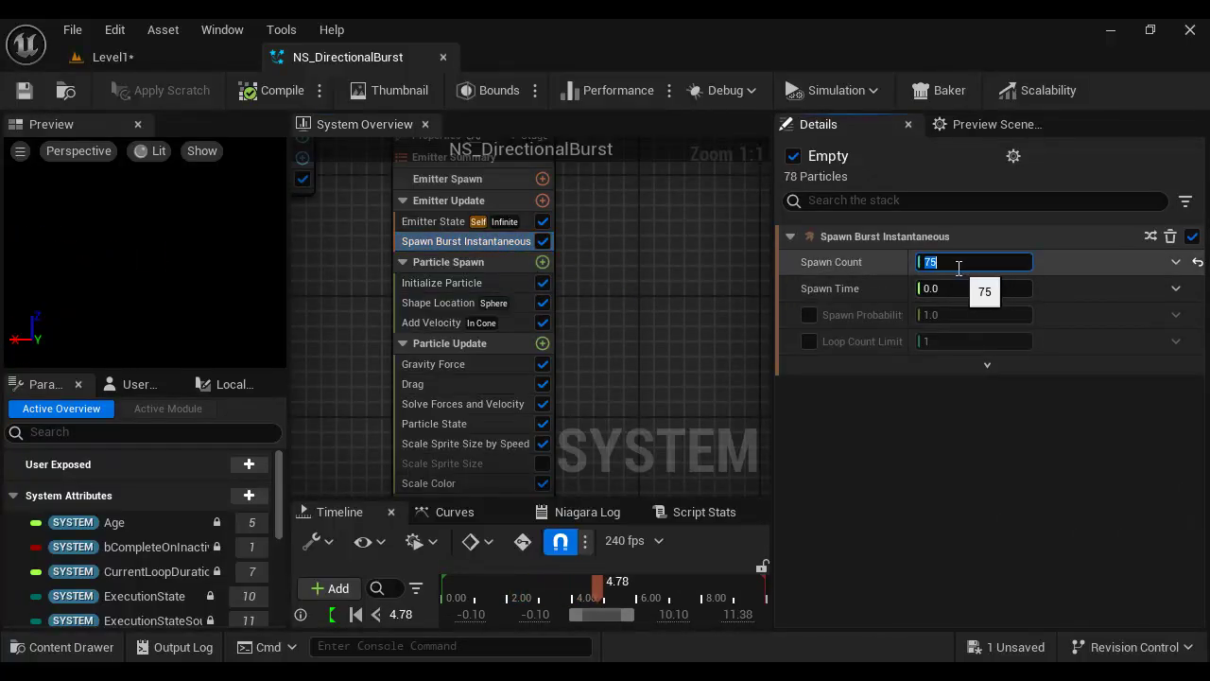
{"action": "type", "text": "300"}
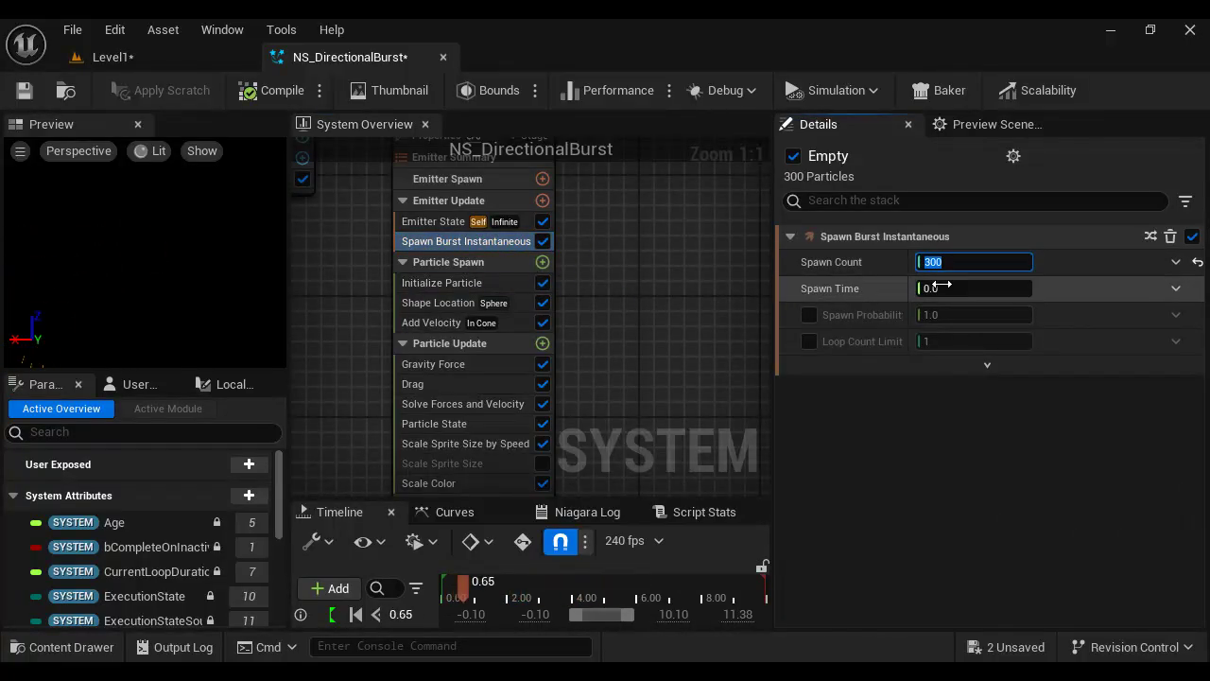
{"action": "left_click", "coordinate": [24, 92]}
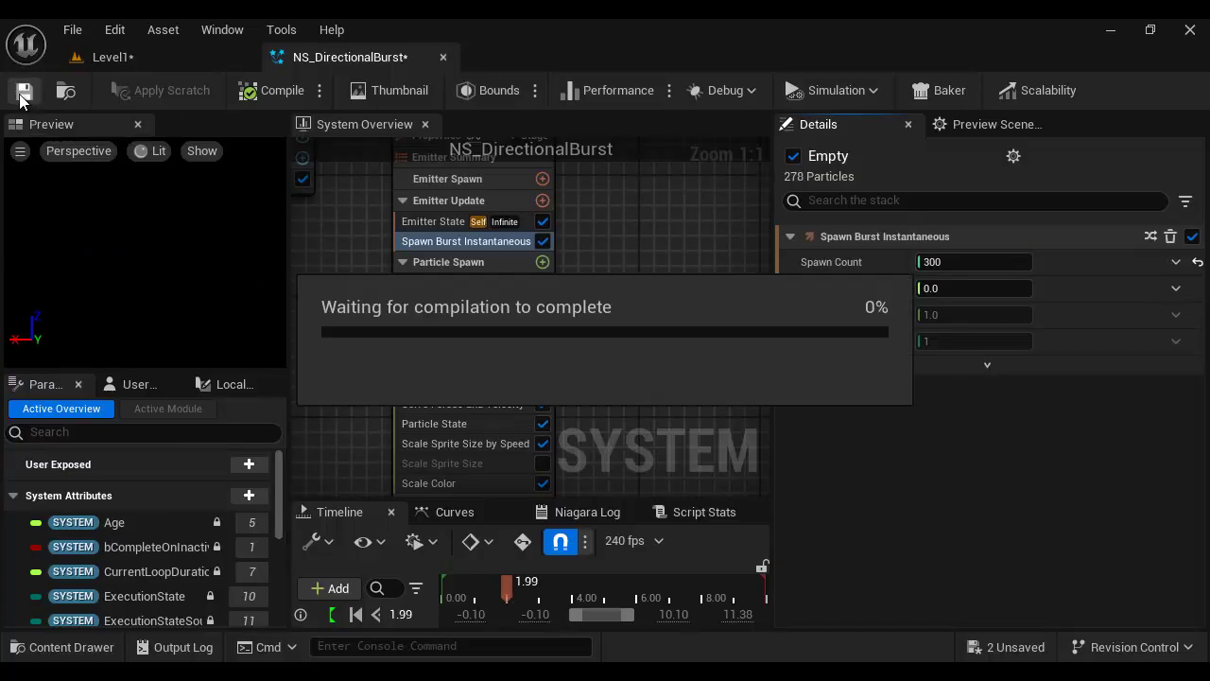
Place NS_OminiDirectionalBurst in Level1 beside the directional burst and raise it above the floor to location -380, 490, 190.
{"action": "left_click", "coordinate": [173, 59]}
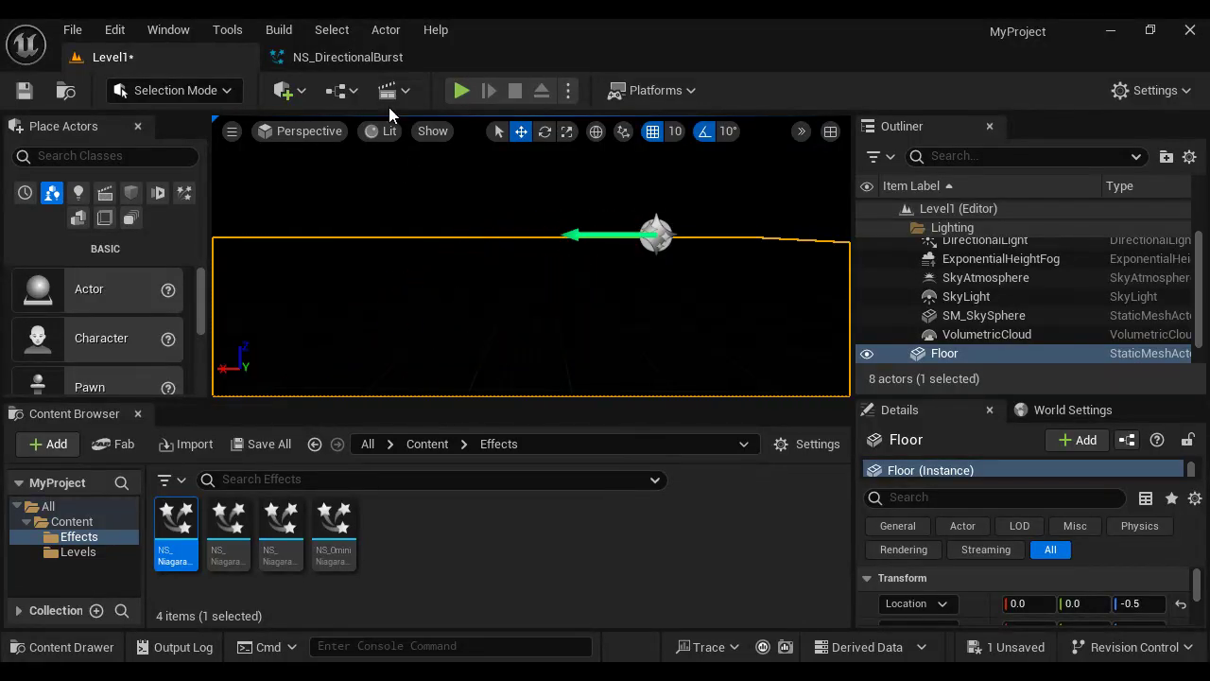
{"action": "left_click", "coordinate": [361, 59]}
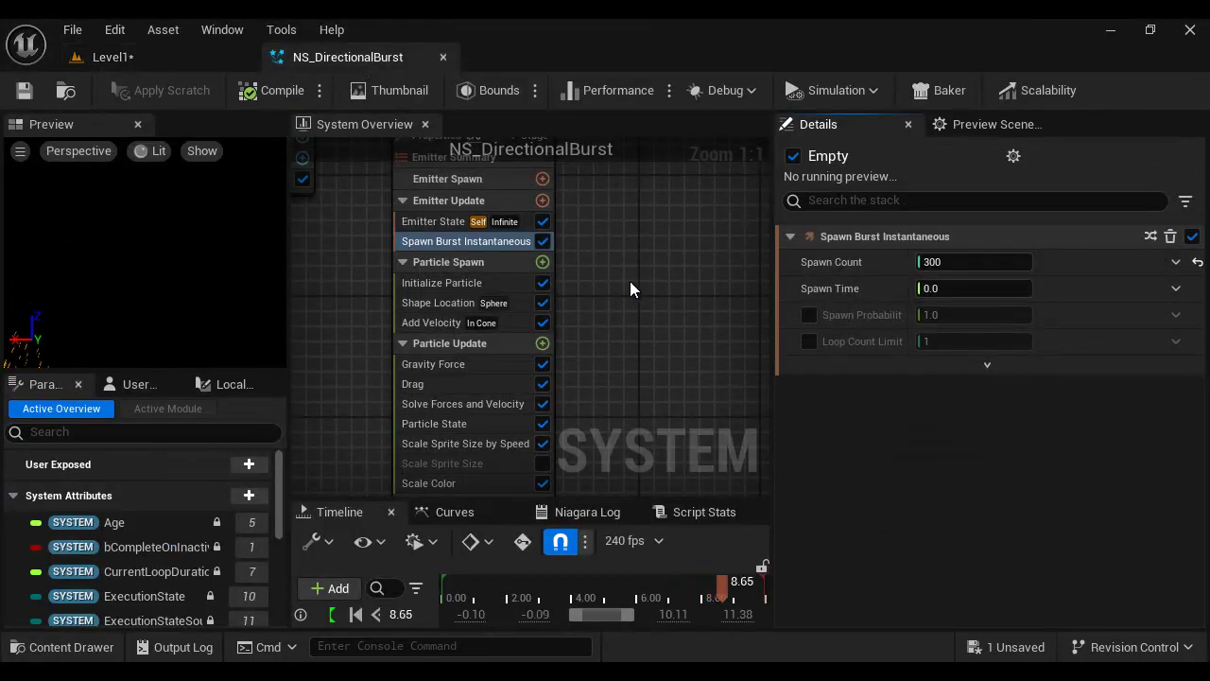
{"action": "left_click", "coordinate": [165, 60]}
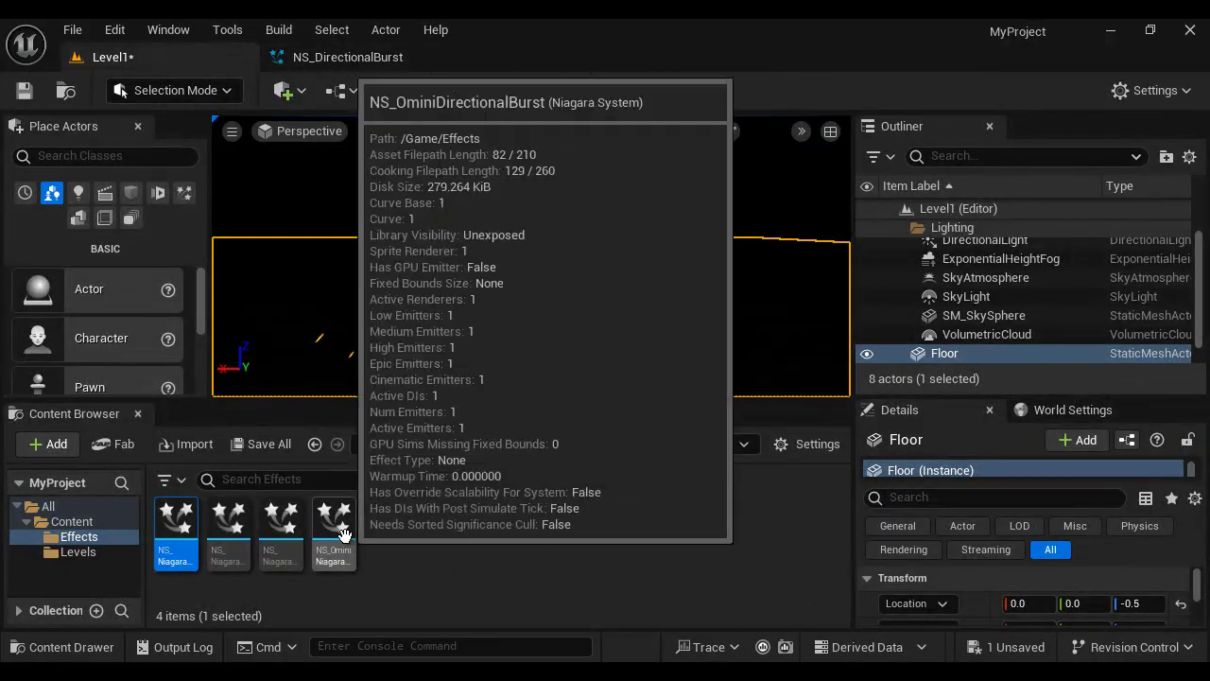
{"action": "left_click_drag", "start_coordinate": [333, 531], "coordinate": [372, 313]}
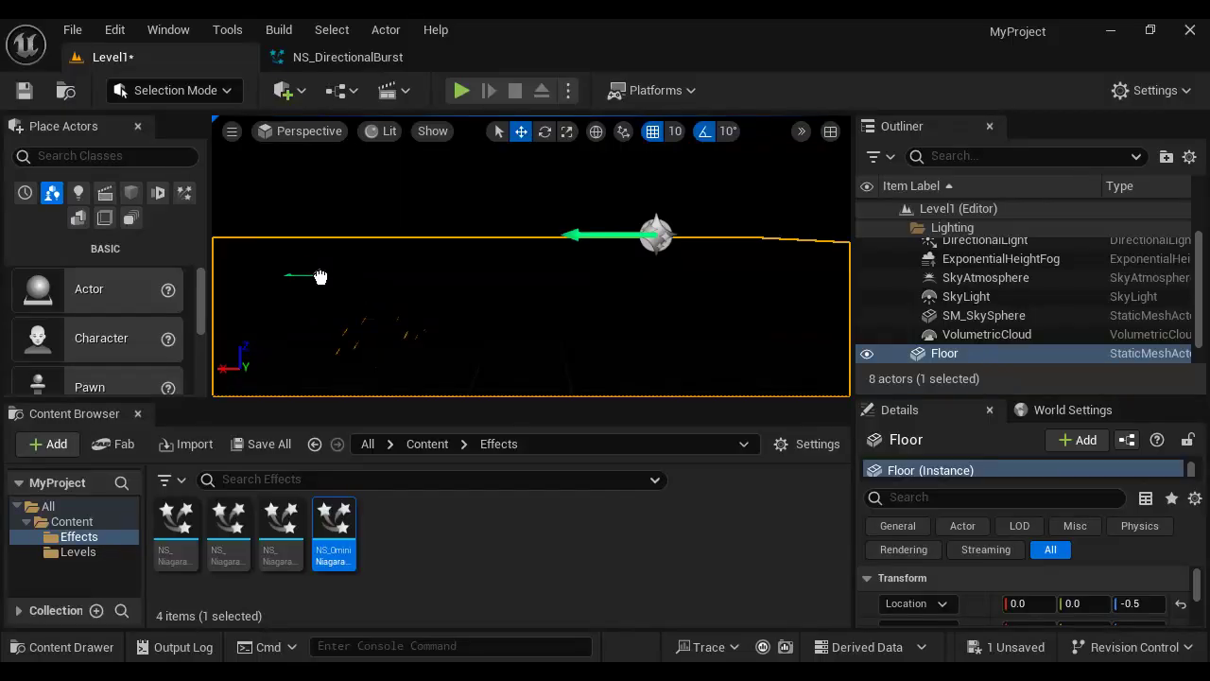
{"action": "left_click_drag", "start_coordinate": [320, 275], "coordinate": [332, 278]}
{"action": "left_click_drag", "start_coordinate": [335, 229], "coordinate": [335, 164]}
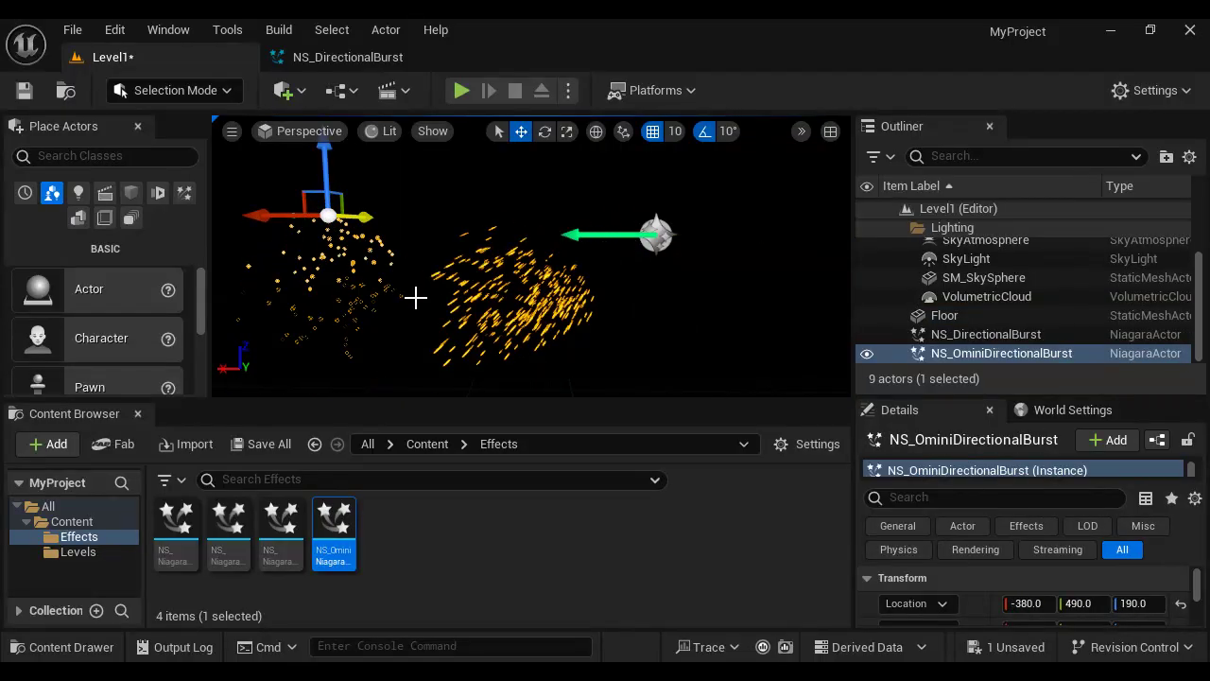
{"action": "left_click", "coordinate": [435, 327]}
{"action": "scroll", "coordinate": [384, 313], "scroll_direction": "up", "scroll_amount": 10}
{"action": "scroll", "coordinate": [299, 252], "scroll_direction": "down", "scroll_amount": 2}
{"action": "scroll", "coordinate": [270, 254], "scroll_direction": "down", "scroll_amount": 4}
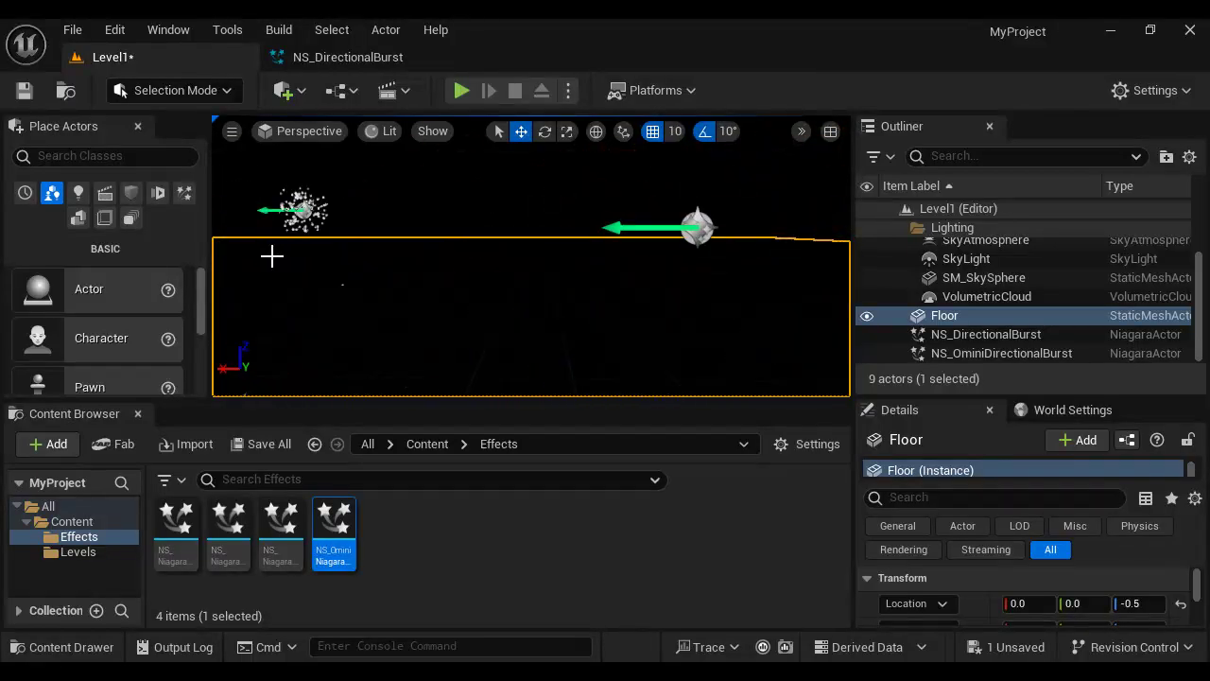
{"action": "left_click", "coordinate": [304, 210]}
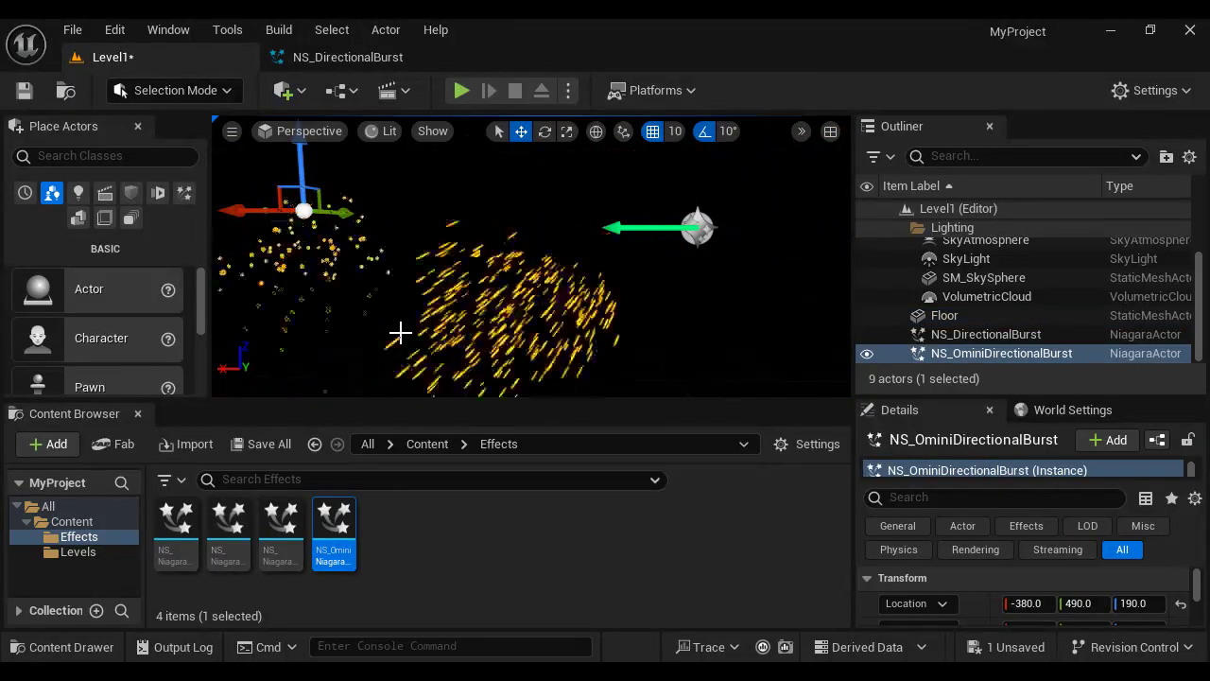
Open NS_OminiDirectionalBurst and set Initialize Particle's Sprite Size Mode to Random Non-Uniform.
{"action": "mouse_move", "coordinate": [345, 539]}
{"action": "double_click", "coordinate": [343, 539]}
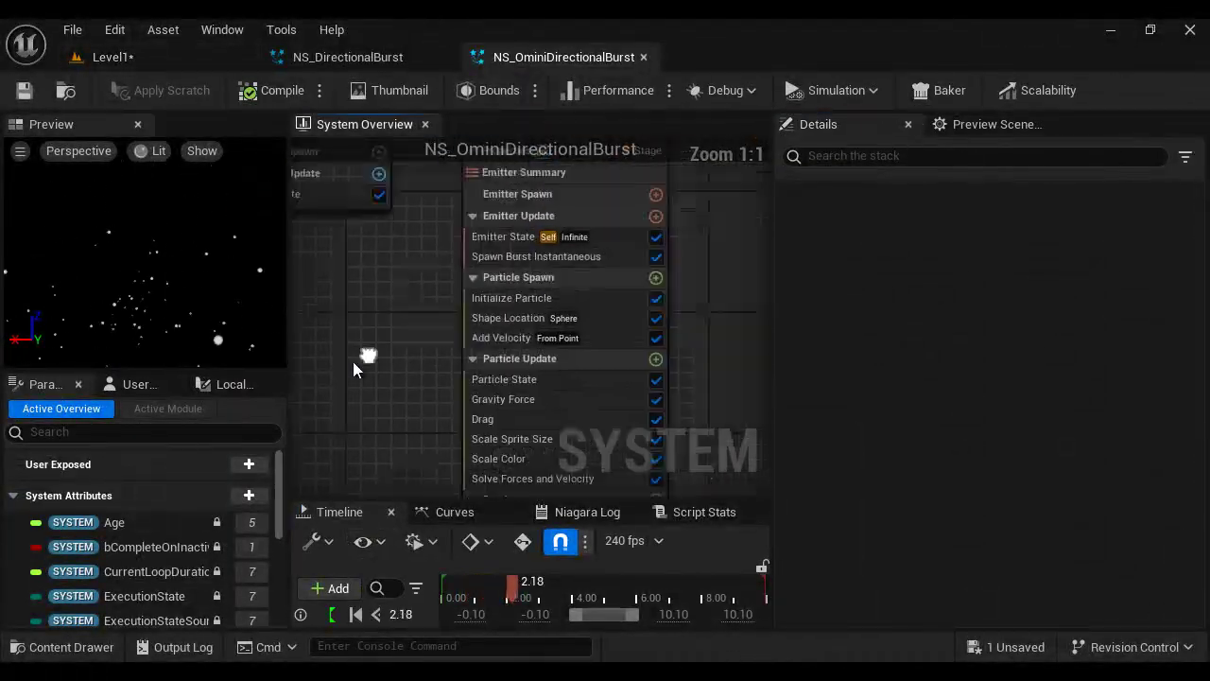
{"action": "left_click", "coordinate": [480, 295]}
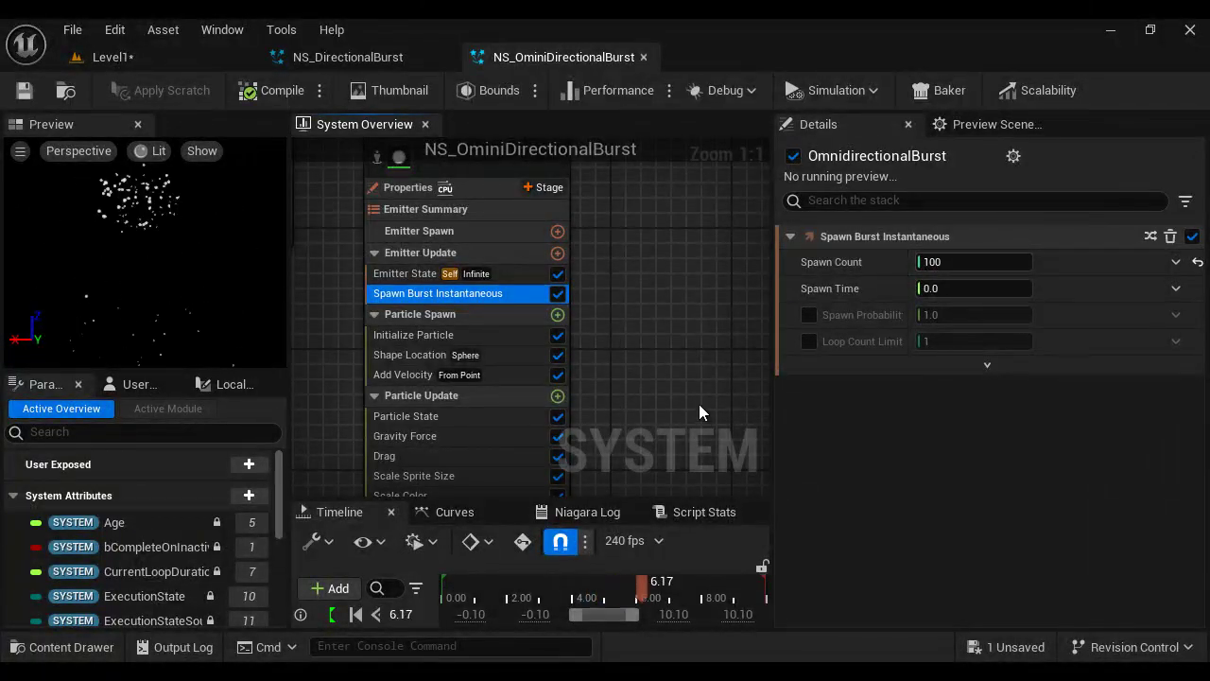
{"action": "right_click_drag", "start_coordinate": [687, 446], "coordinate": [705, 319]}
{"action": "left_click", "coordinate": [472, 207]}
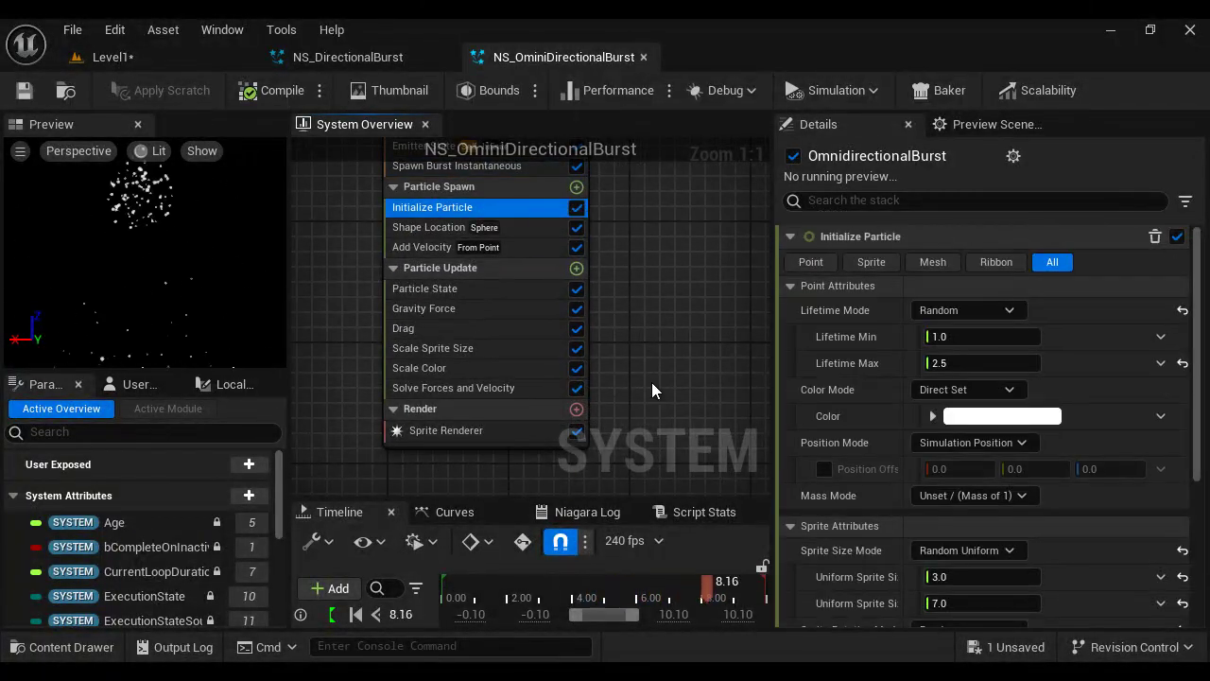
{"action": "scroll", "coordinate": [1035, 491], "scroll_direction": "down", "scroll_amount": 3}
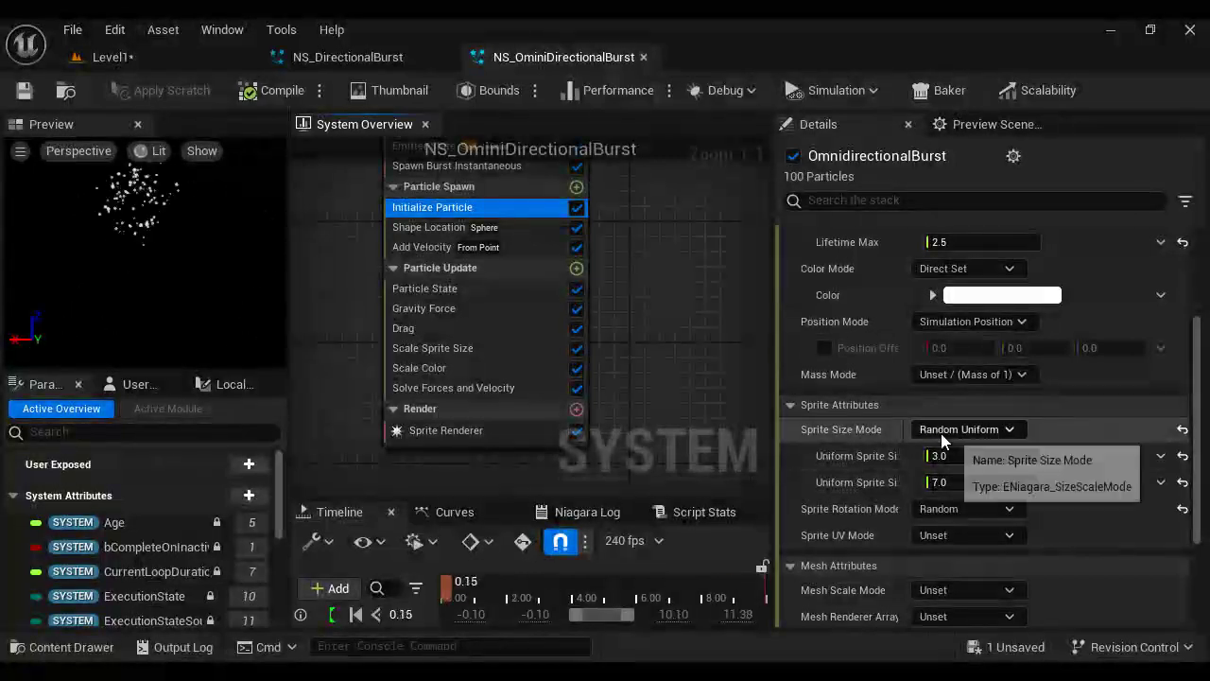
{"action": "left_click", "coordinate": [1007, 430]}
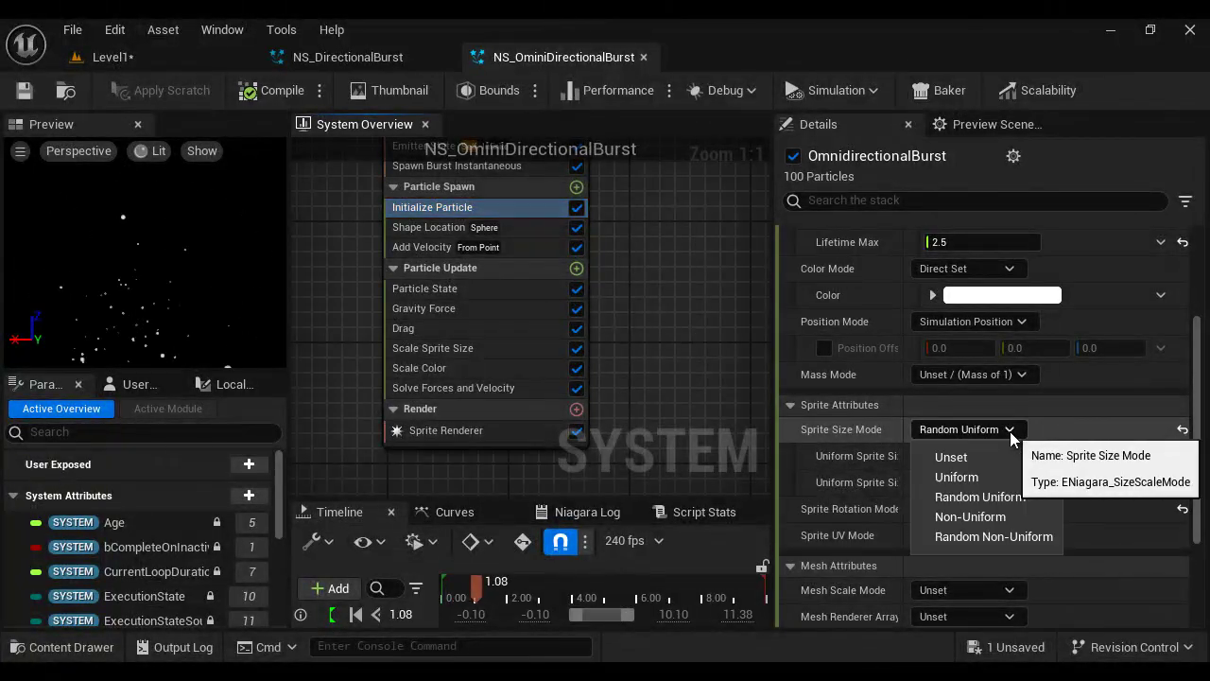
{"action": "left_click", "coordinate": [987, 537]}
Set the omnidirectional burst's Sprite Size Min to 1.0 by 6.0 and Sprite Size Max to 1.0 by 12.0.
{"action": "left_click", "coordinate": [952, 458]}
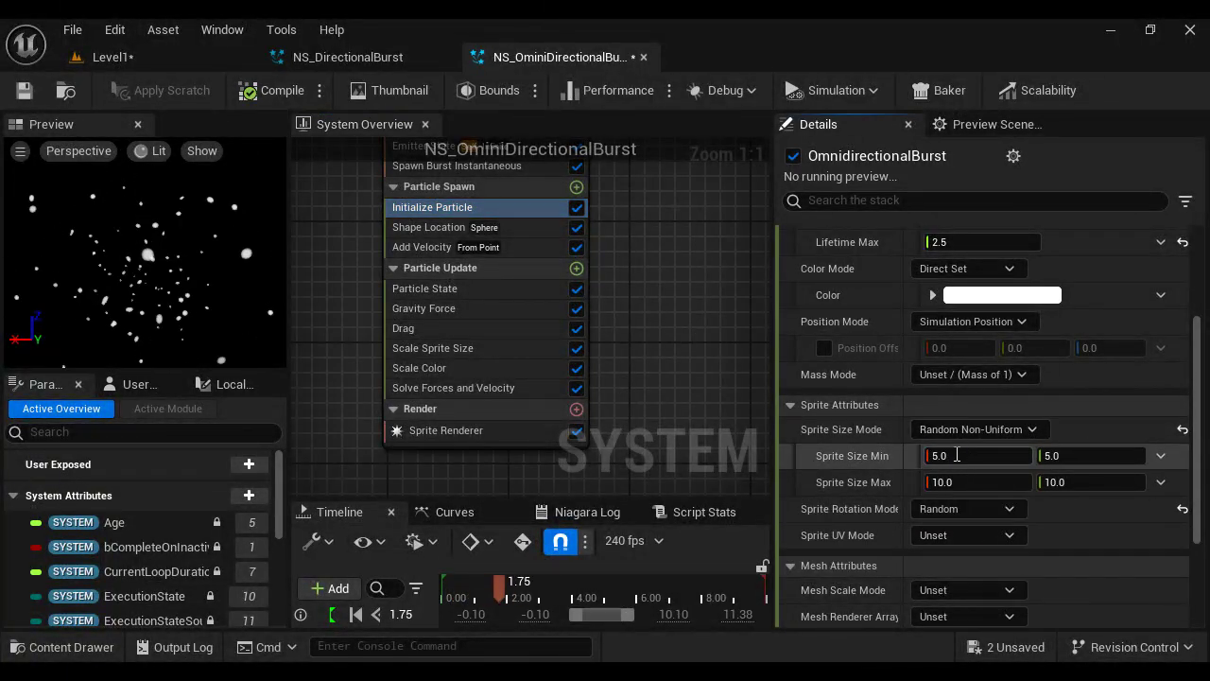
{"action": "type", "text": "1"}
{"action": "left_click", "coordinate": [963, 481]}
{"action": "type", "text": "1"}
{"action": "key", "text": "Return"}
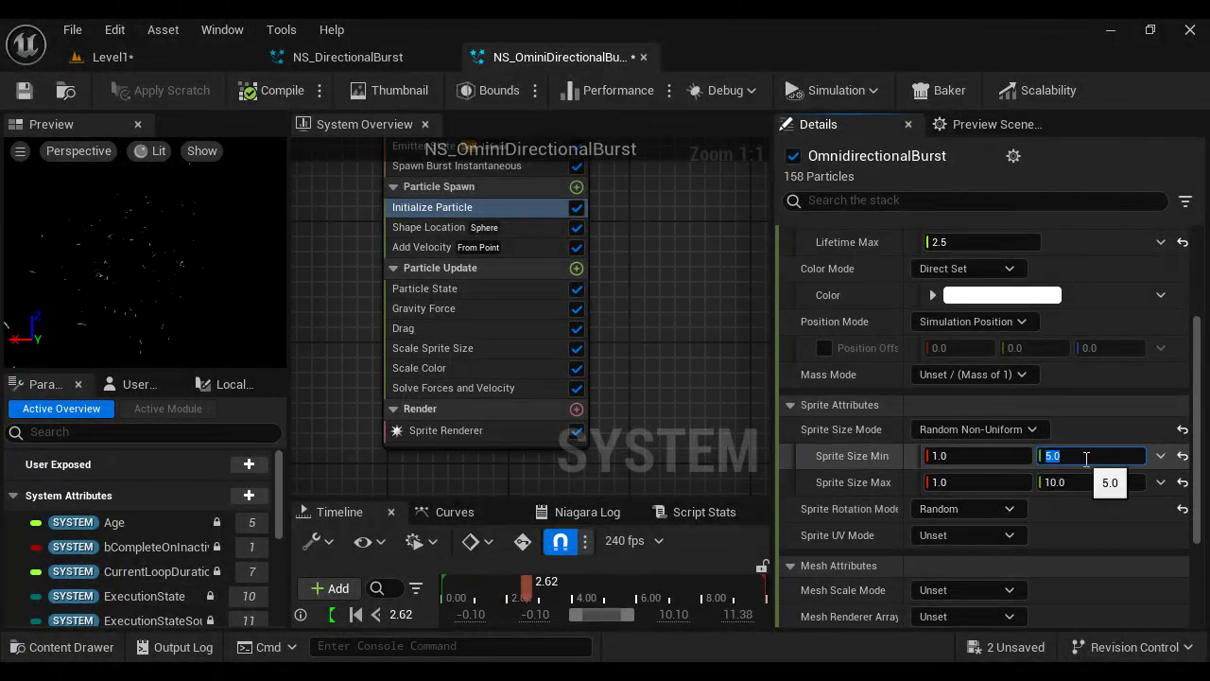
{"action": "type", "text": "6"}
{"action": "left_click", "coordinate": [1094, 483]}
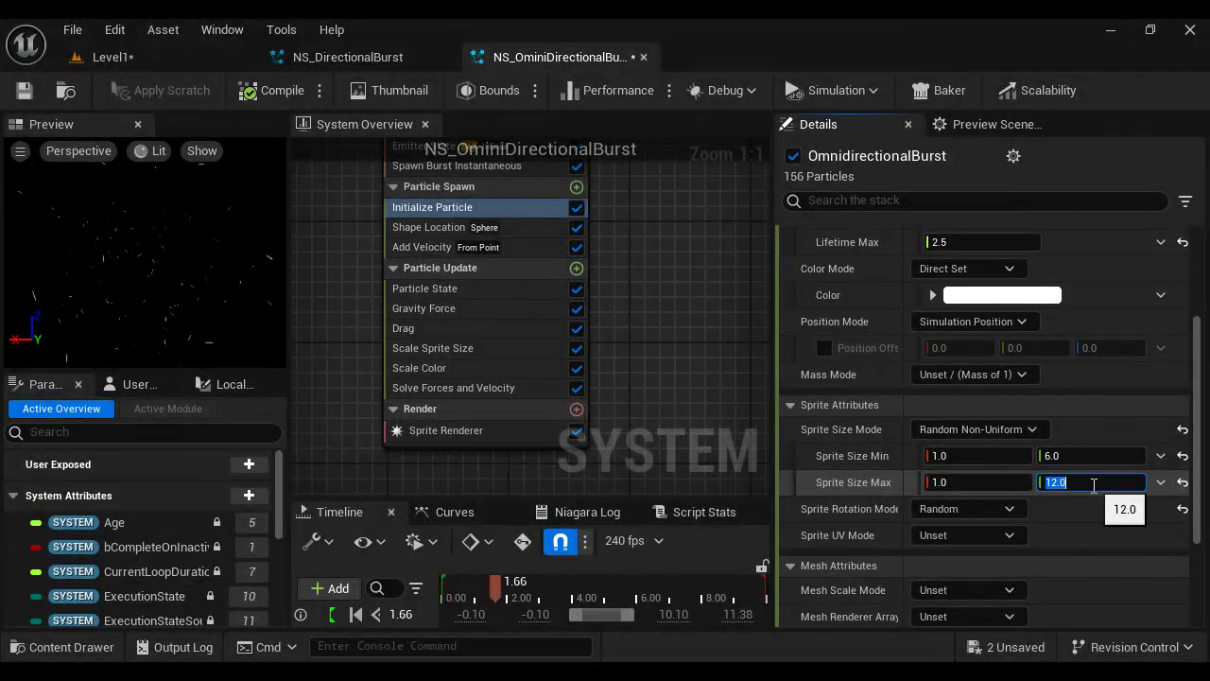
Set the Alignment of NS_OminiDirectionalBurst's Sprite Renderer to Velocity Aligned.
{"action": "left_click", "coordinate": [460, 432]}
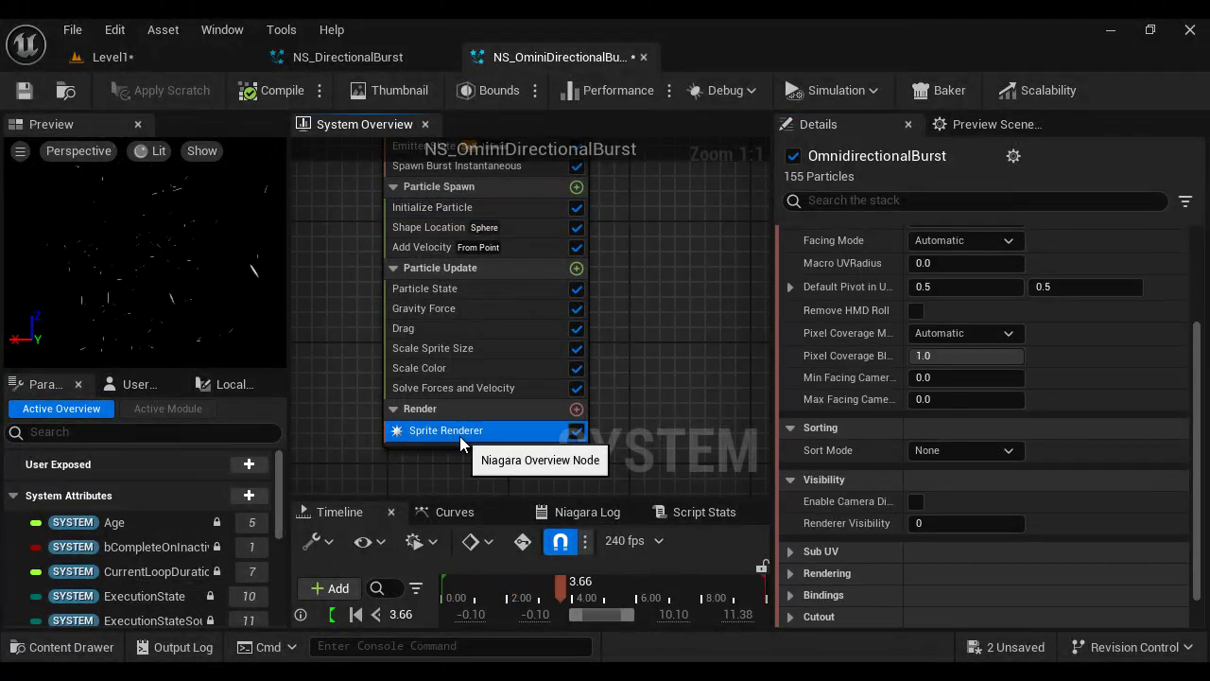
{"action": "scroll", "coordinate": [849, 310], "scroll_direction": "up", "scroll_amount": 4}
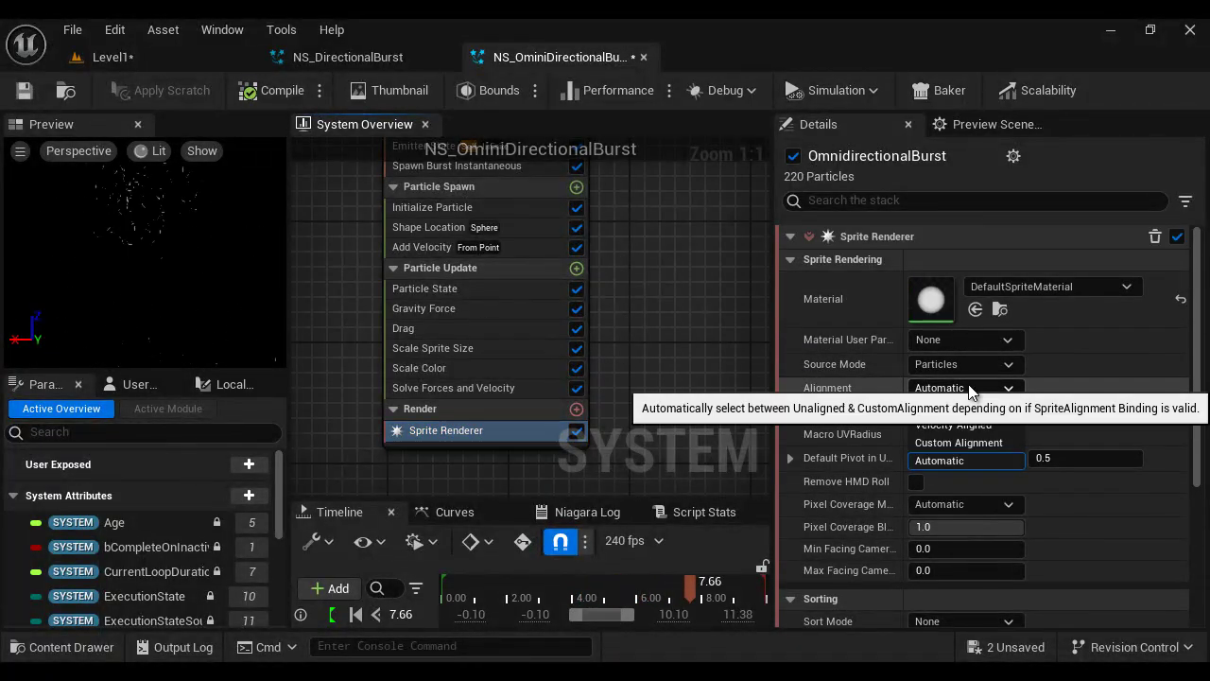
{"action": "left_click", "coordinate": [965, 387]}
{"action": "left_click", "coordinate": [946, 427]}
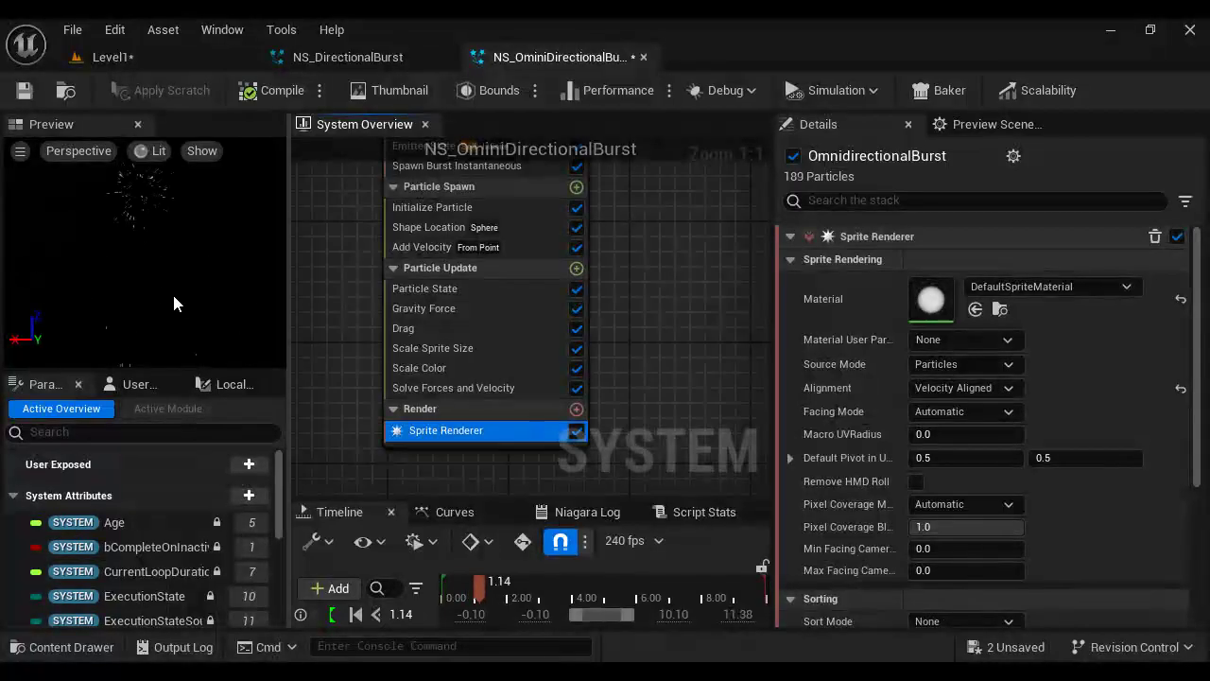
Change the Initialize Particle color of NS_OminiDirectionalBurst to fully saturated orange, hex sRGB FF9B00FF.
{"action": "left_click", "coordinate": [464, 213]}
{"action": "left_click", "coordinate": [1008, 419]}
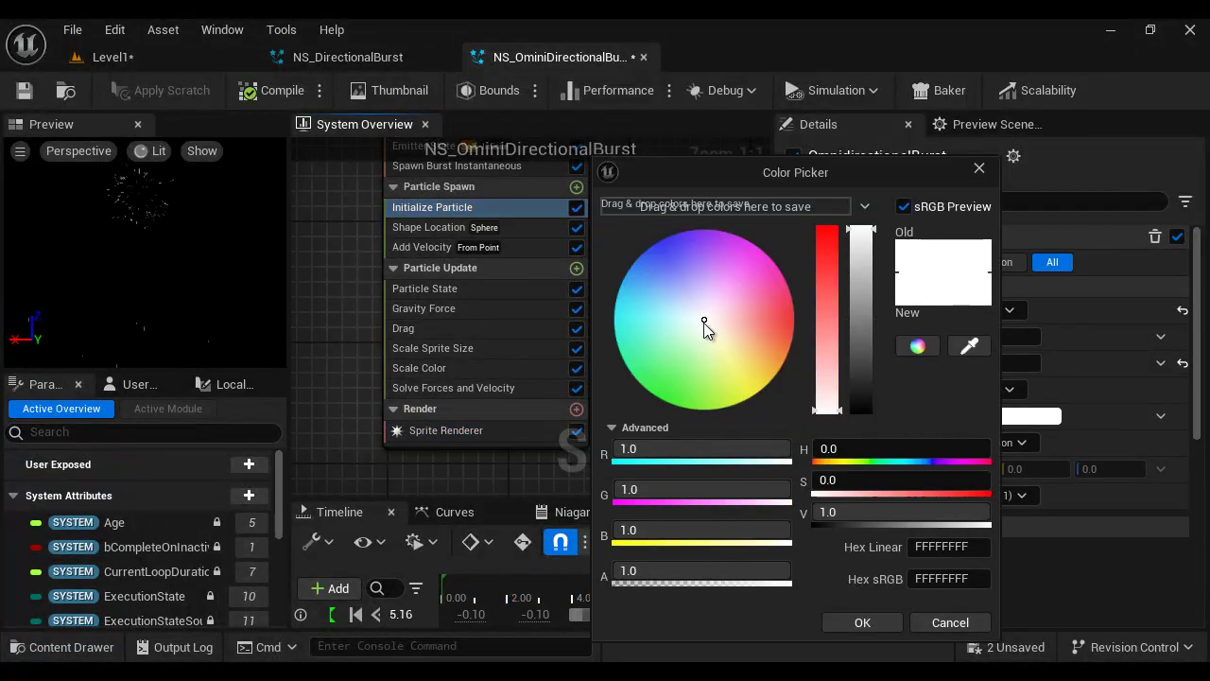
{"action": "left_click_drag", "start_coordinate": [706, 327], "coordinate": [813, 359]}
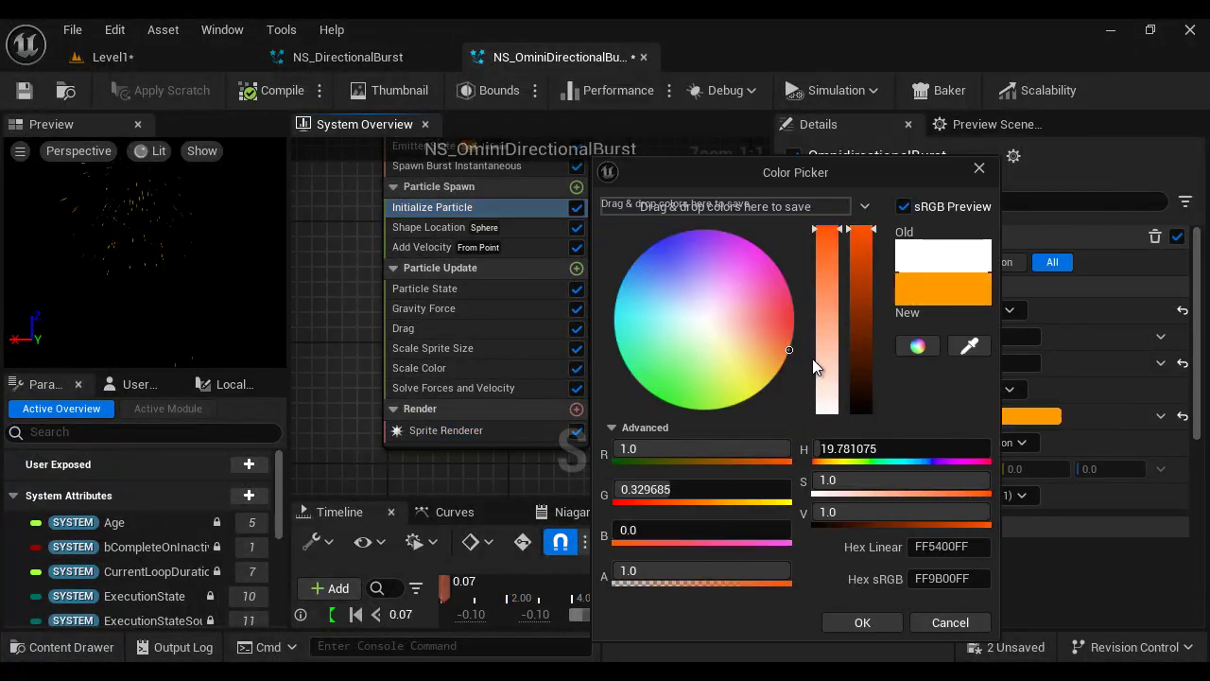
{"action": "left_click", "coordinate": [864, 622]}
Set the brightness value (V) of the omnidirectional burst's particle color to 5 and save the system.
{"action": "left_click", "coordinate": [939, 418]}
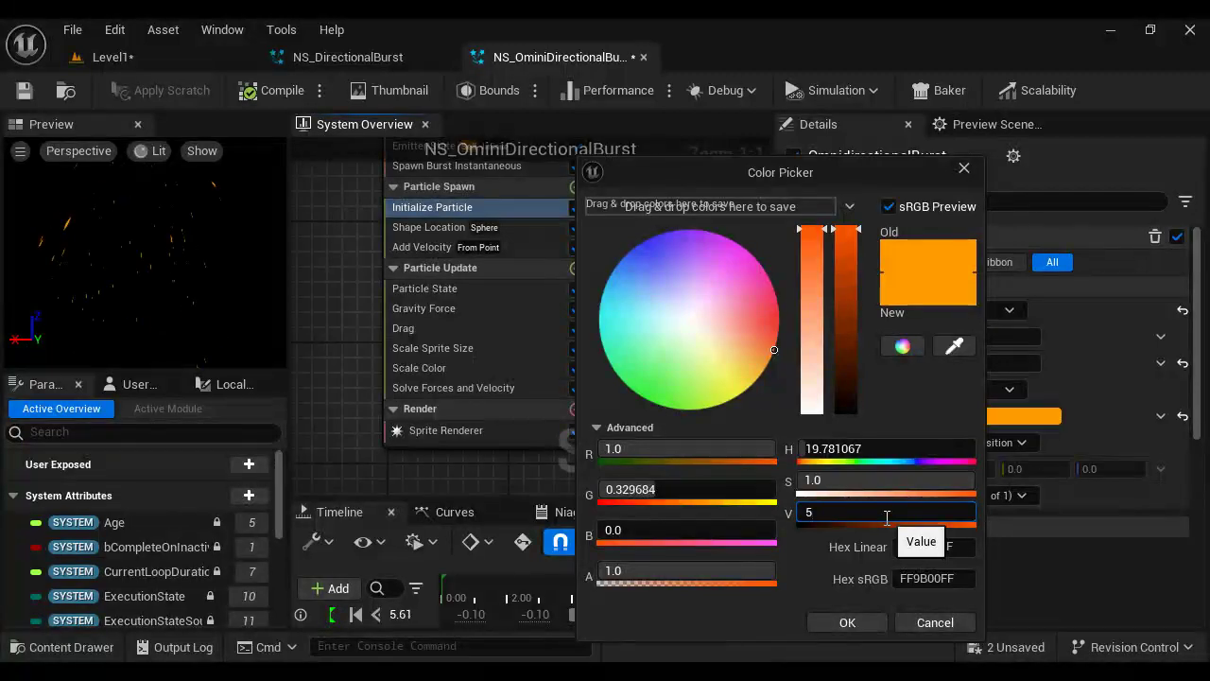
{"action": "left_click", "coordinate": [887, 517]}
{"action": "type", "text": "5"}
{"action": "key", "text": "Return"}
{"action": "left_click", "coordinate": [851, 622]}
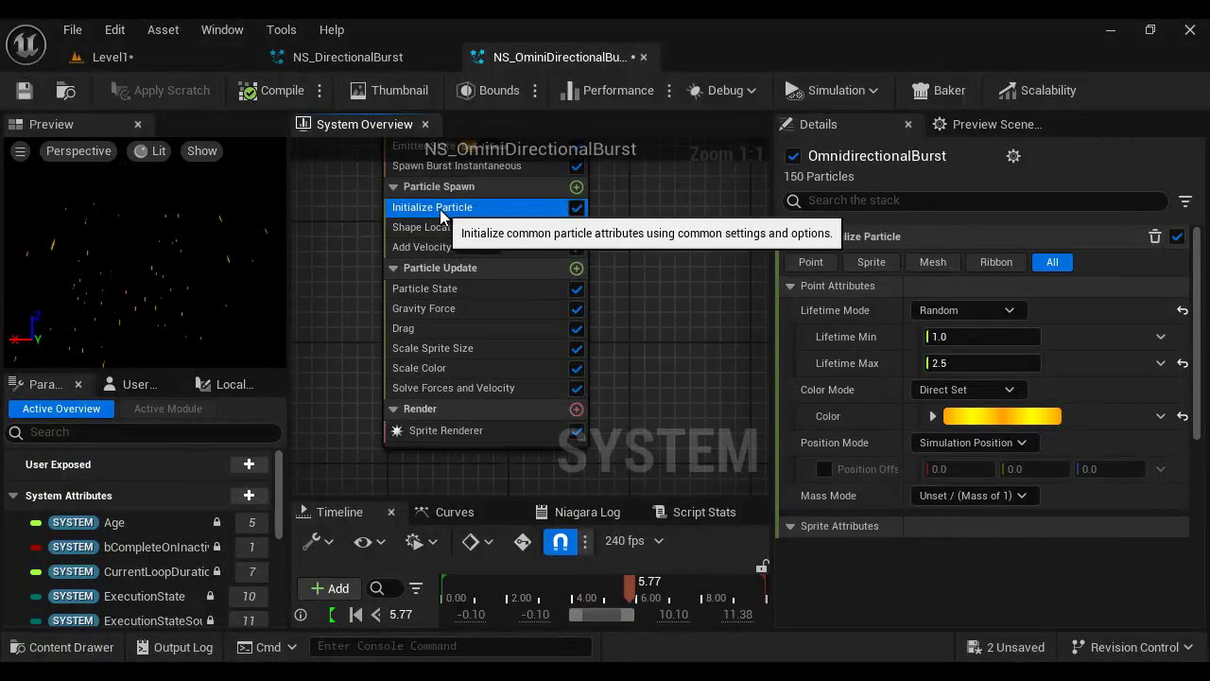
{"action": "left_click", "coordinate": [26, 95]}
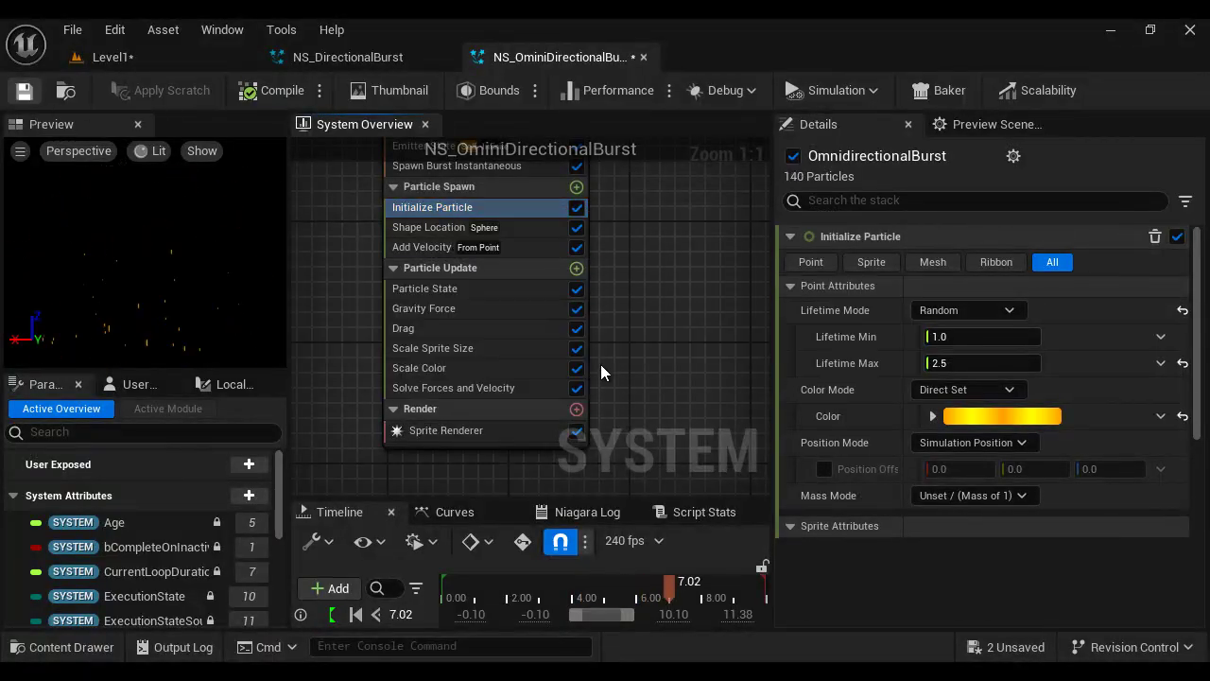
Return to Level1 and inspect the restyled omnidirectional burst beside the directional burst.
{"action": "left_click", "coordinate": [187, 59]}
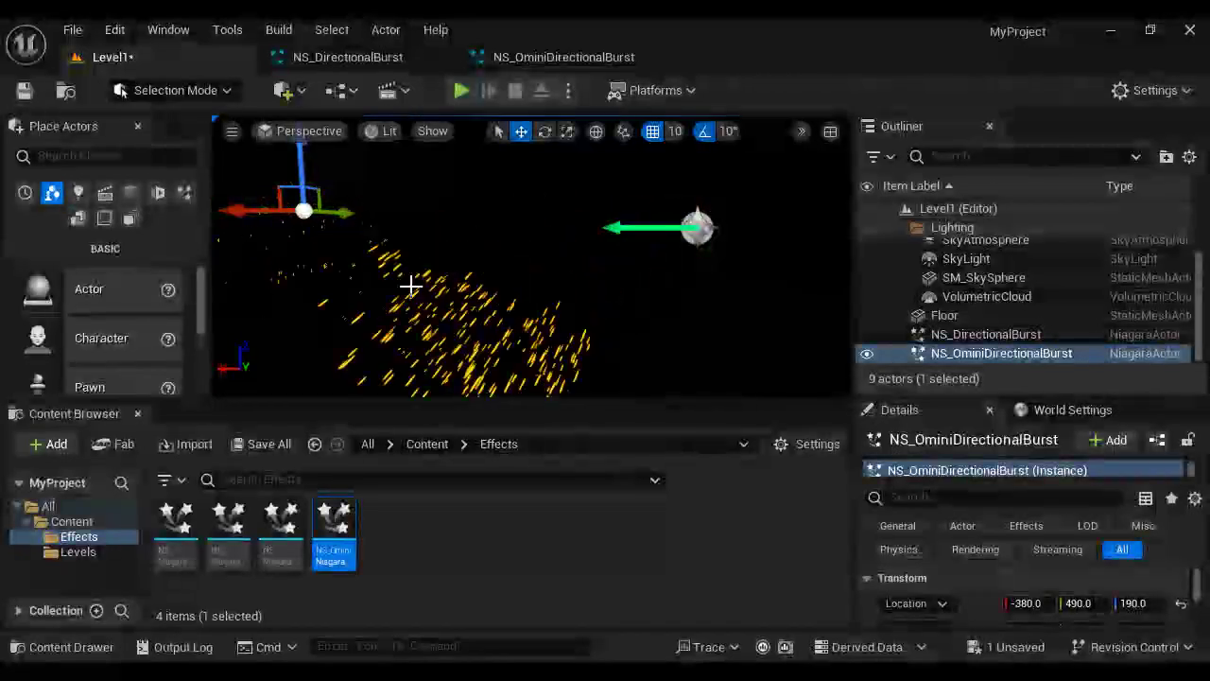
{"action": "scroll", "coordinate": [325, 255], "scroll_direction": "down", "scroll_amount": 3}
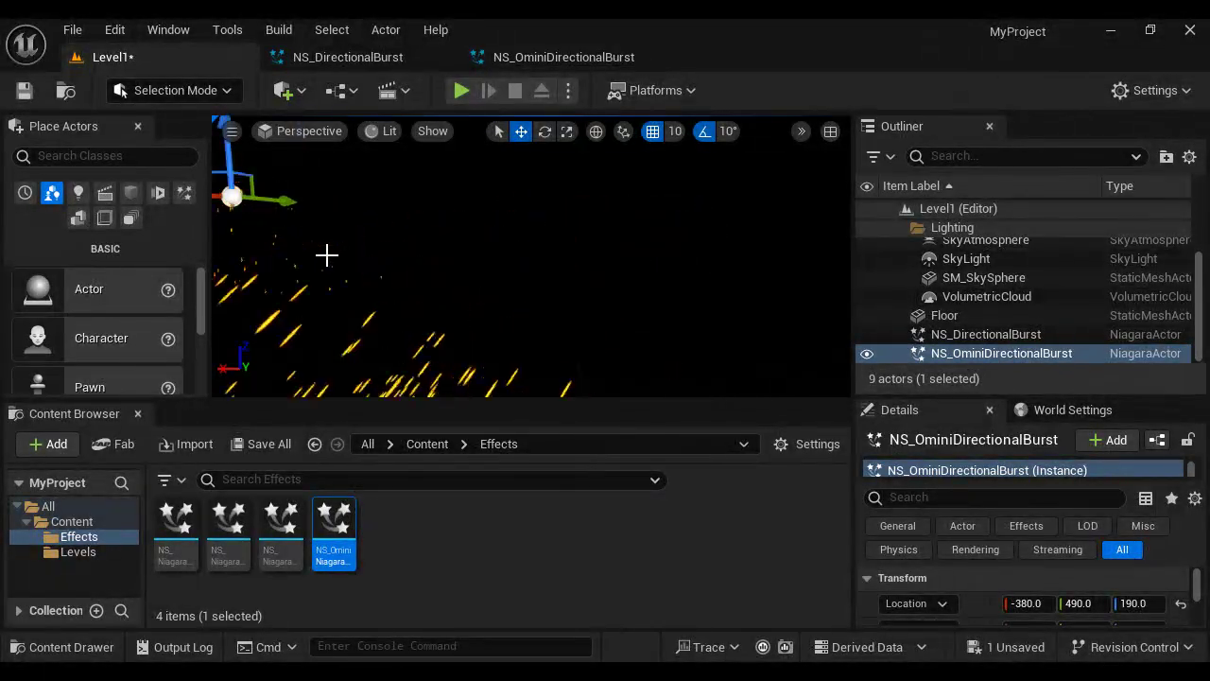
{"action": "right_click_drag", "start_coordinate": [393, 294], "coordinate": [519, 300]}
{"action": "scroll", "coordinate": [478, 295], "scroll_direction": "up", "scroll_amount": 3}
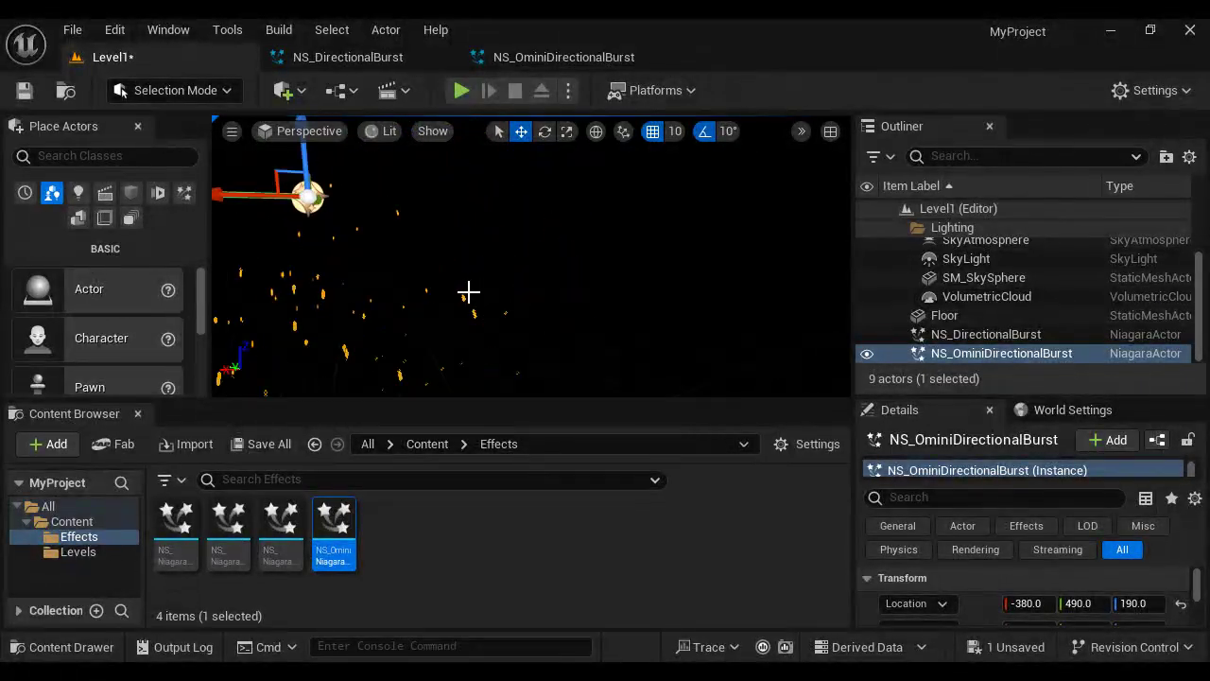
{"action": "scroll", "coordinate": [406, 287], "scroll_direction": "down", "scroll_amount": 3}
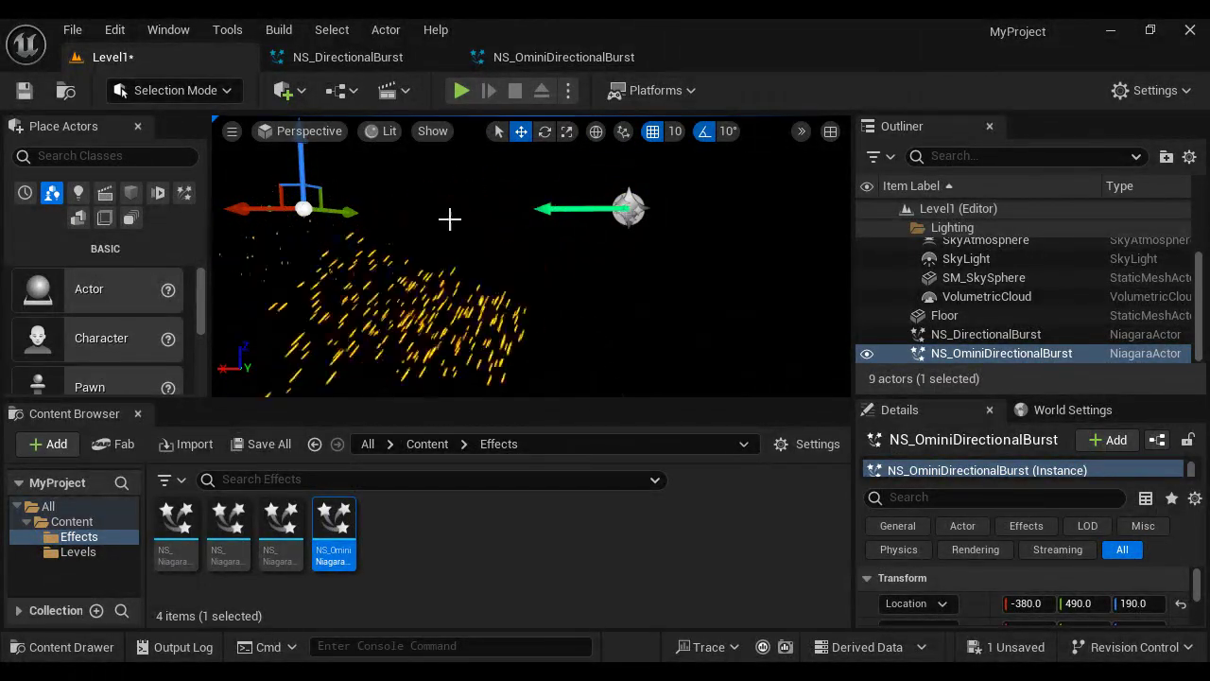
Compare the Initialize Particle settings and module stacks of both burst systems, and view the two bursts together in Level1.
{"action": "left_click", "coordinate": [348, 58]}
{"action": "left_click", "coordinate": [447, 285]}
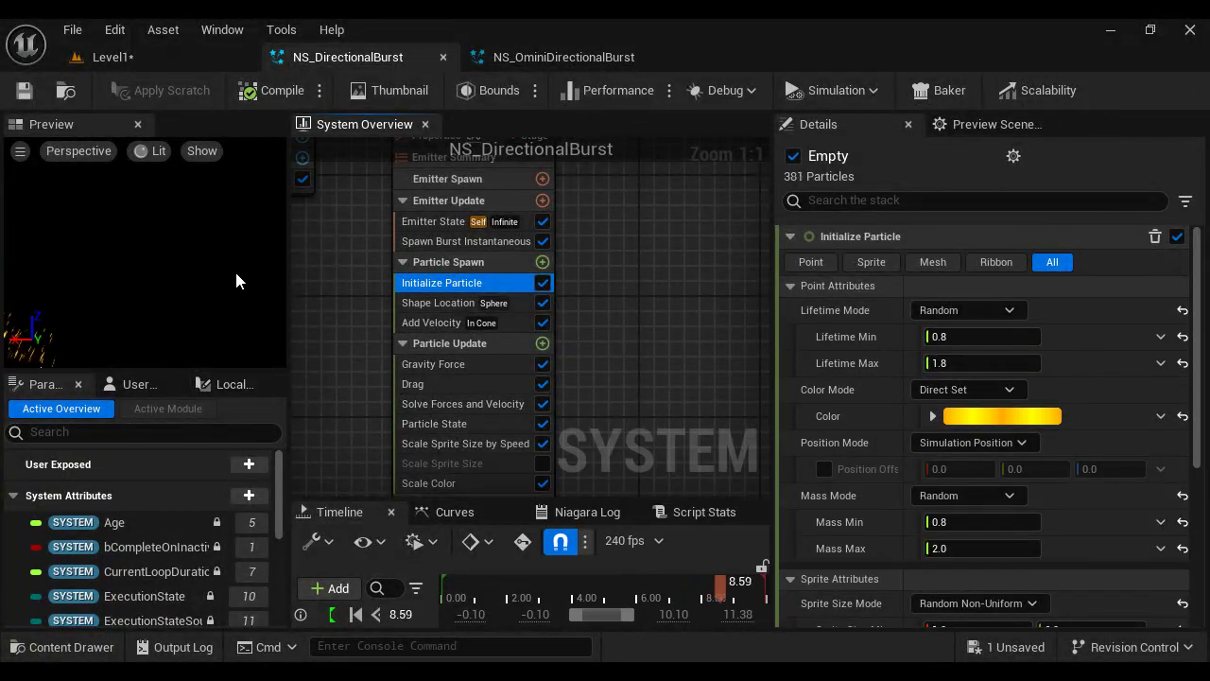
{"action": "left_click", "coordinate": [563, 56]}
{"action": "left_click", "coordinate": [364, 58]}
{"action": "right_click_drag", "start_coordinate": [661, 307], "coordinate": [718, 251]}
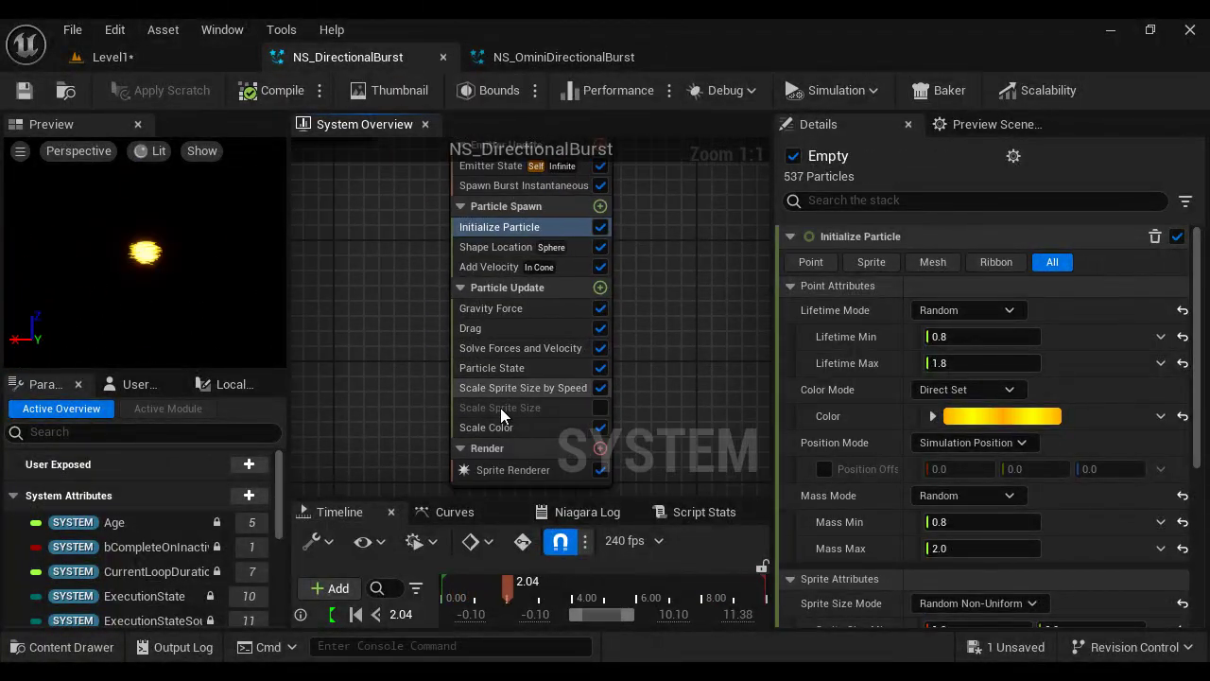
{"action": "left_click", "coordinate": [503, 208]}
{"action": "left_click", "coordinate": [511, 229]}
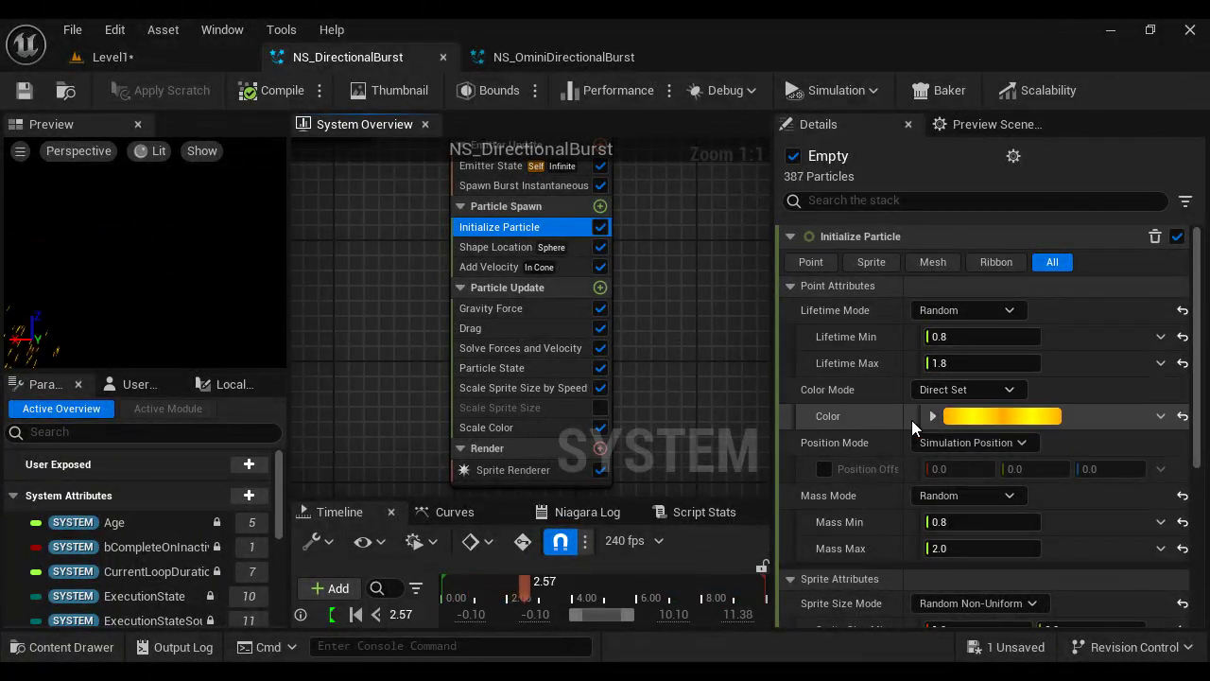
{"action": "scroll", "coordinate": [409, 345], "scroll_direction": "down", "scroll_amount": 2}
{"action": "scroll", "coordinate": [409, 346], "scroll_direction": "up", "scroll_amount": 2}
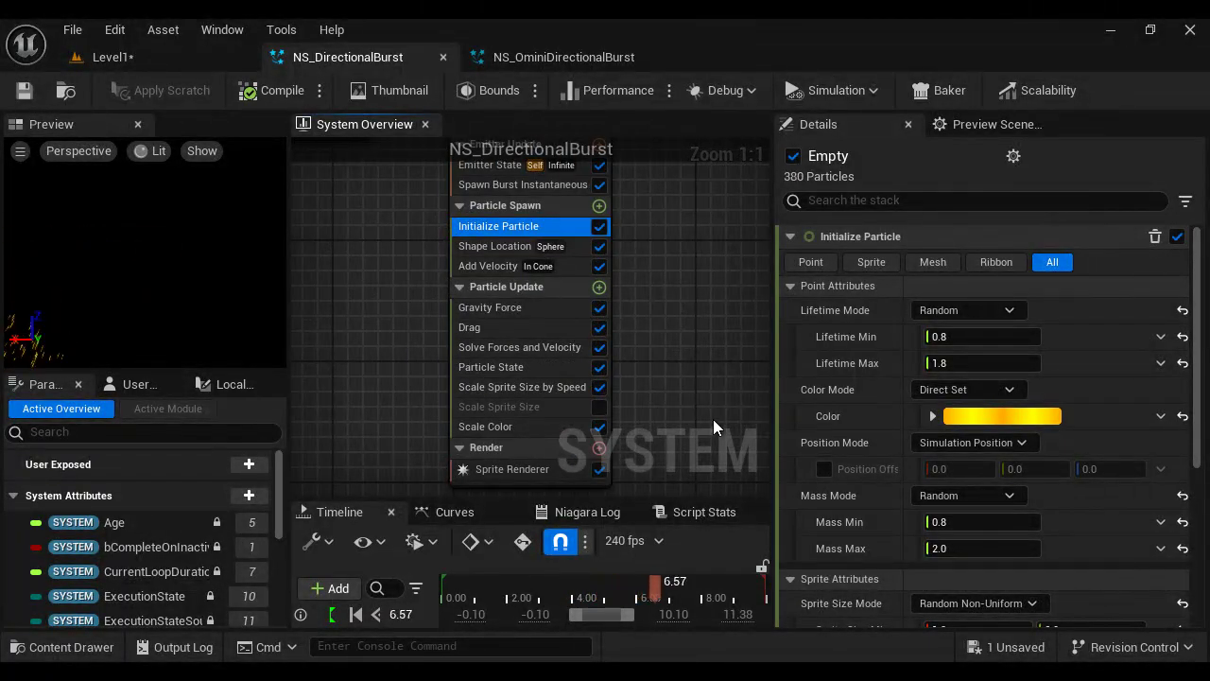
{"action": "left_click", "coordinate": [563, 57]}
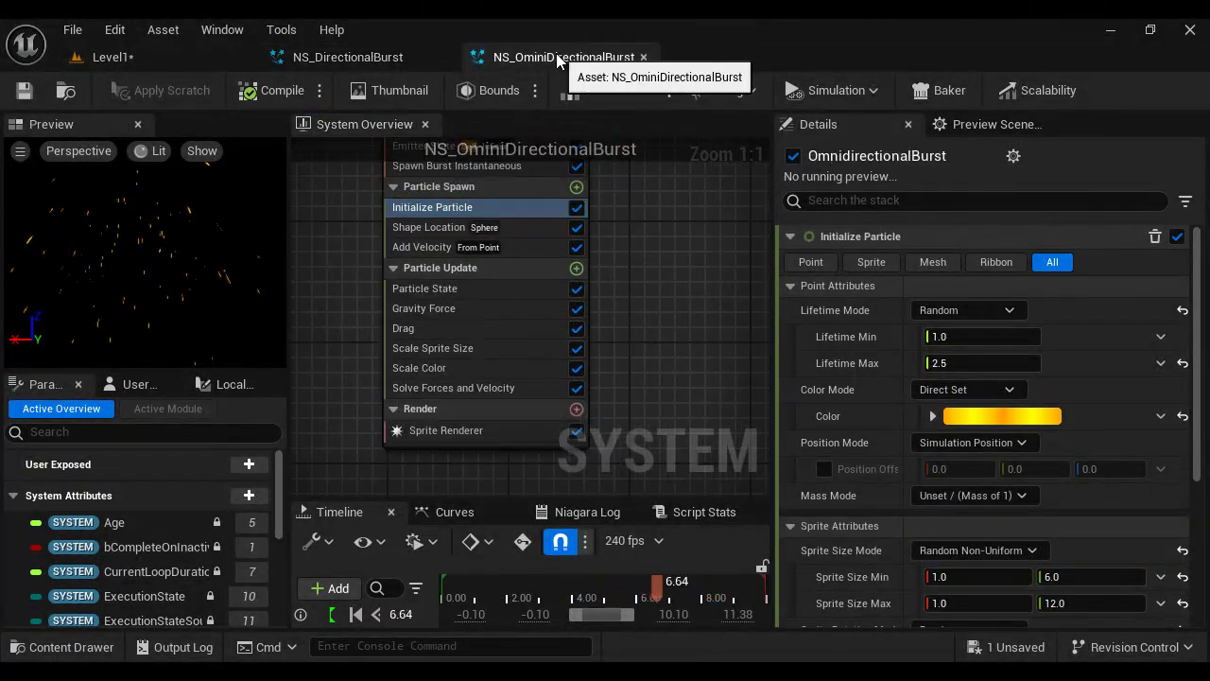
{"action": "left_click", "coordinate": [179, 61]}
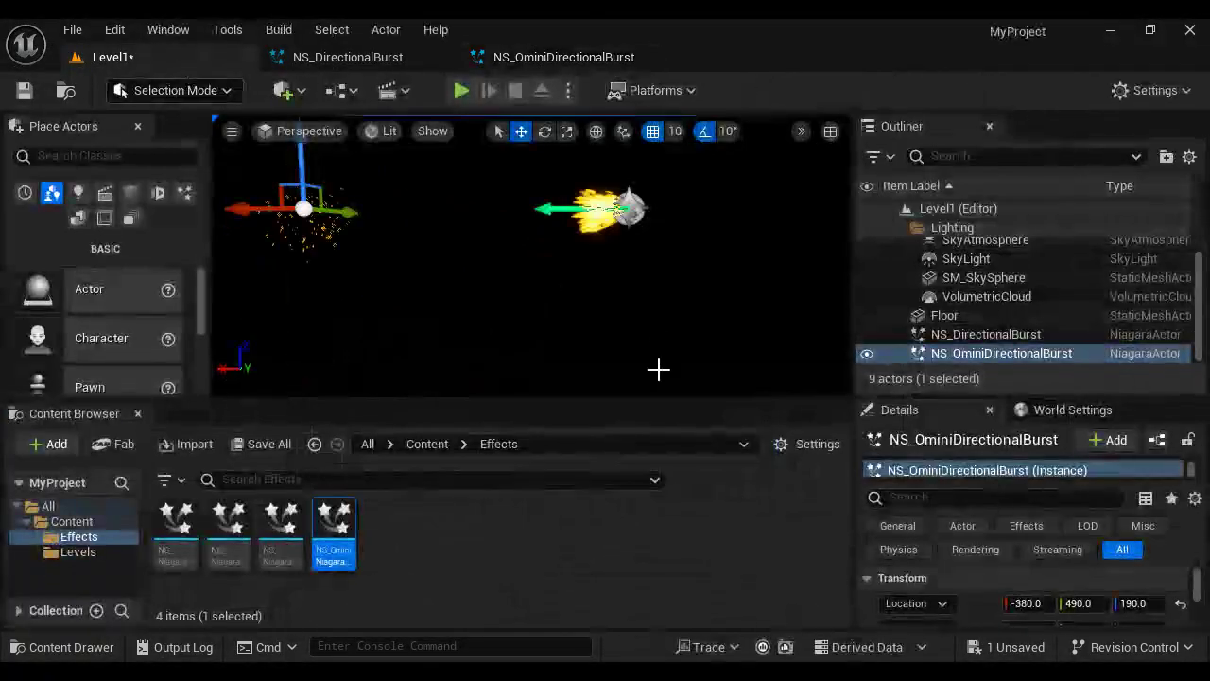
{"action": "scroll", "coordinate": [685, 305], "scroll_direction": "down", "scroll_amount": 1}
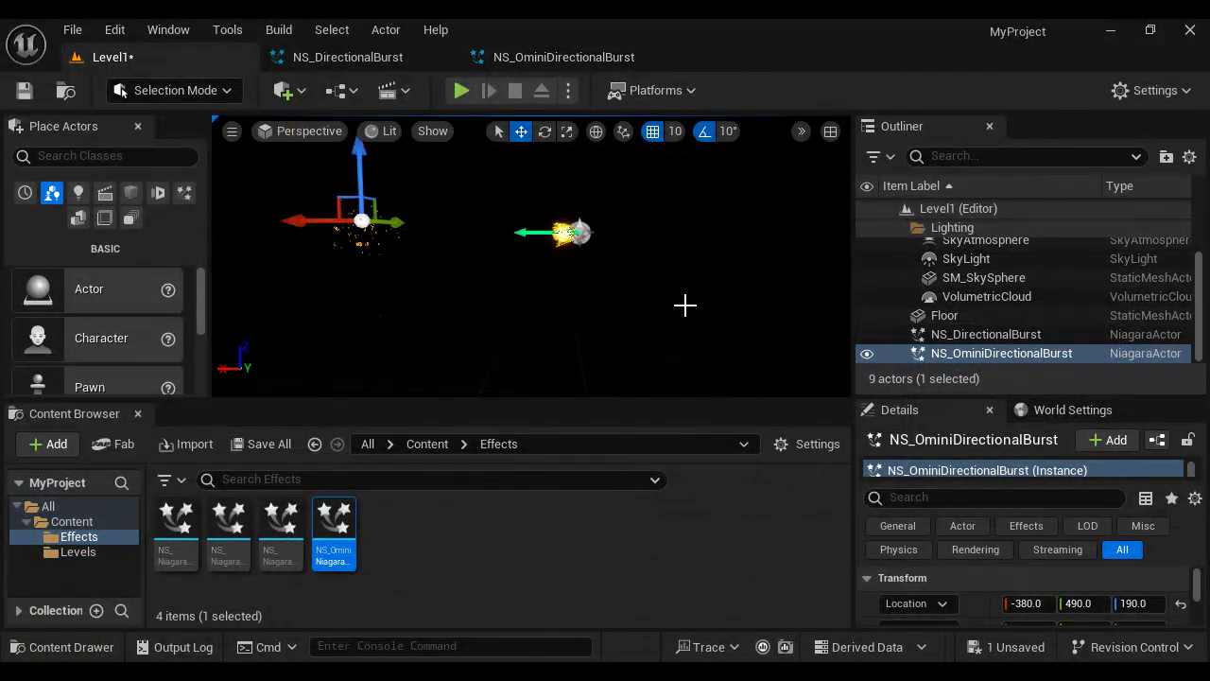